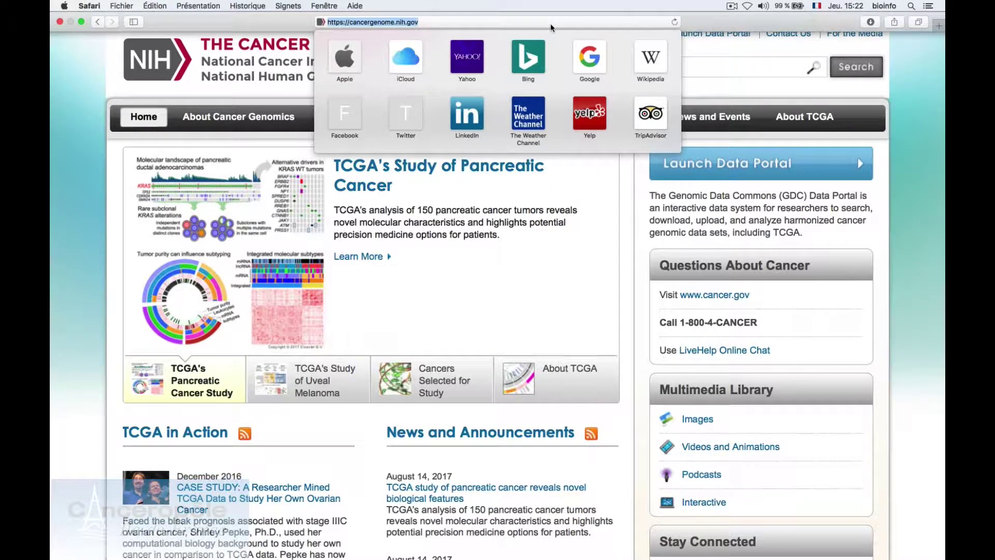
pyautogui.press('Return')
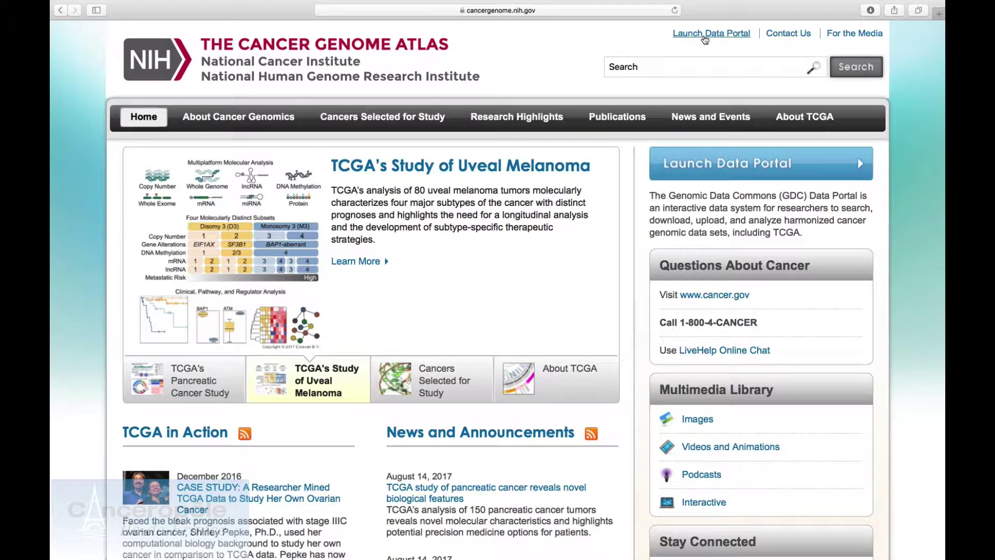
pyautogui.click(670, 68)
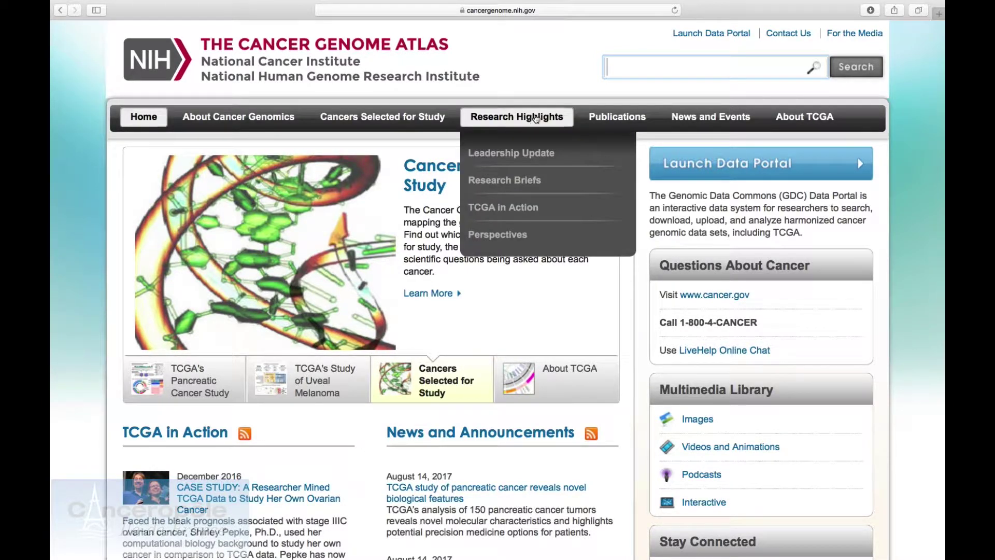
pyautogui.moveTo(724, 118)
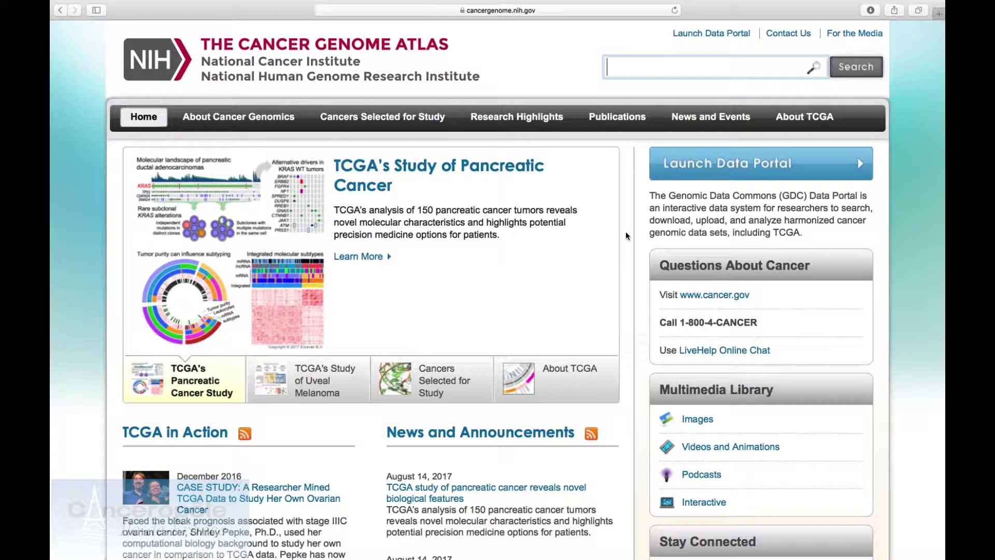
# - Look over the TCGA home page's featured studies and news, including the Pancreatic Cancer Study, and the Program Overview page
pyautogui.scroll(-4, 626, 236)
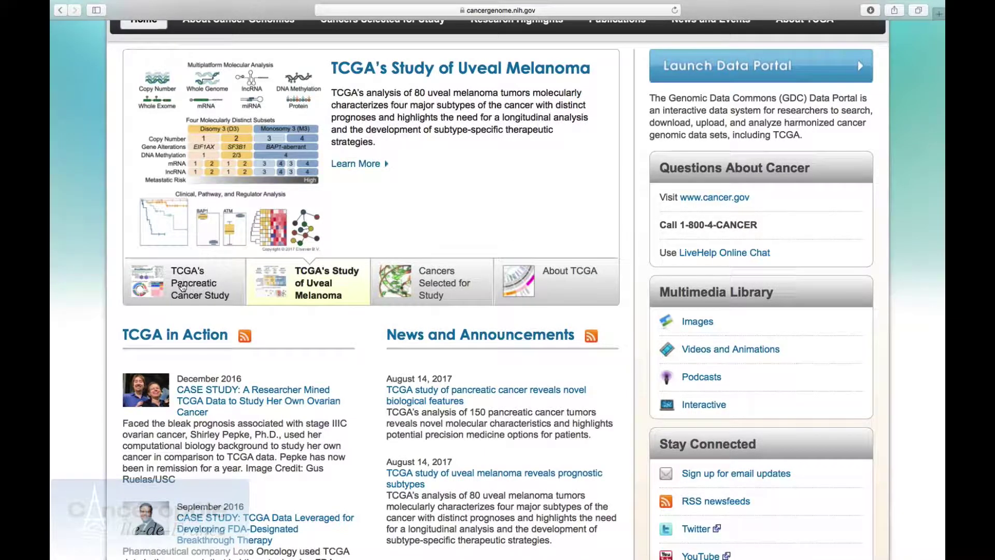
pyautogui.click(199, 288)
pyautogui.scroll(3, 212, 364)
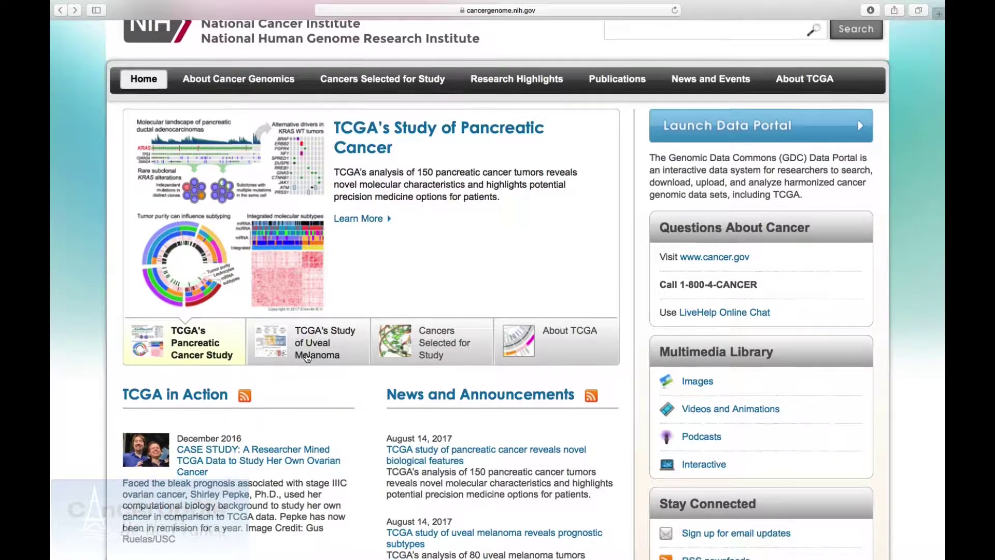
pyautogui.scroll(-5, 307, 357)
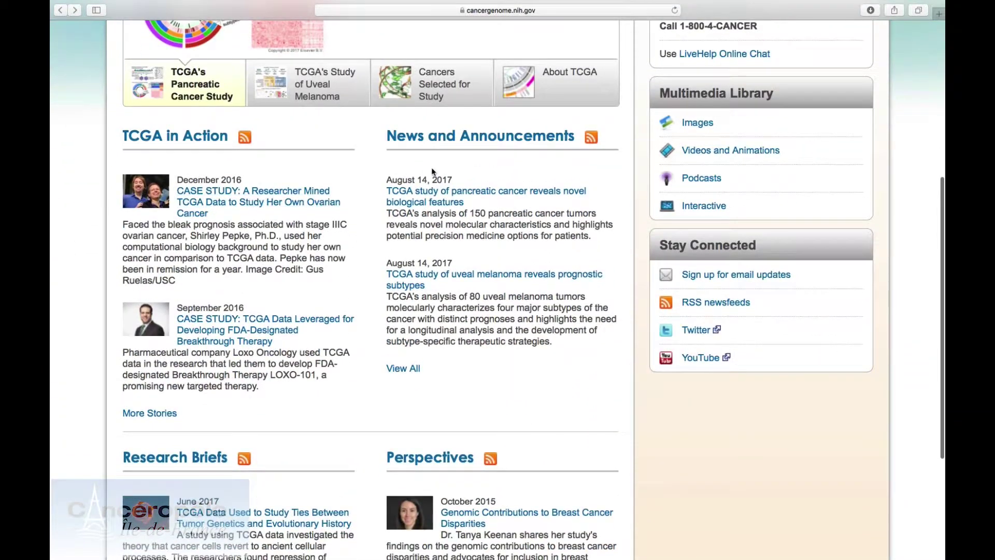
pyautogui.scroll(6, 351, 261)
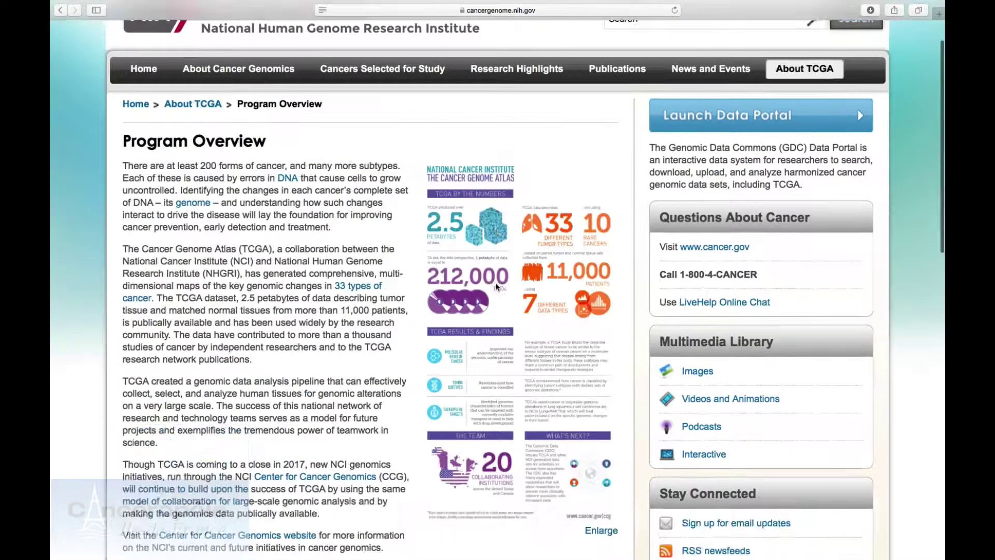
pyautogui.scroll(2, 495, 282)
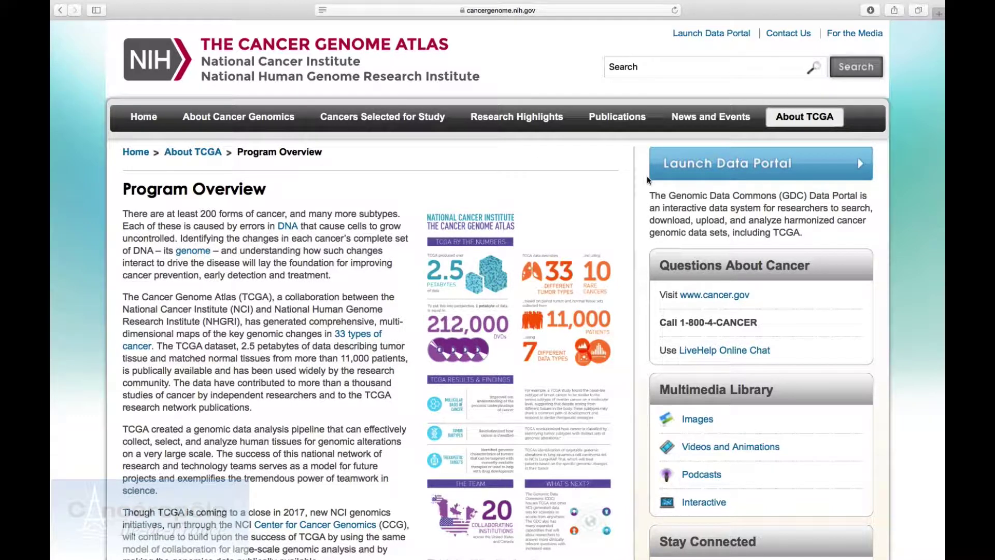
# - Launch the Genomic Data Commons Data Portal from the TCGA site and check its web address
pyautogui.click(818, 178)
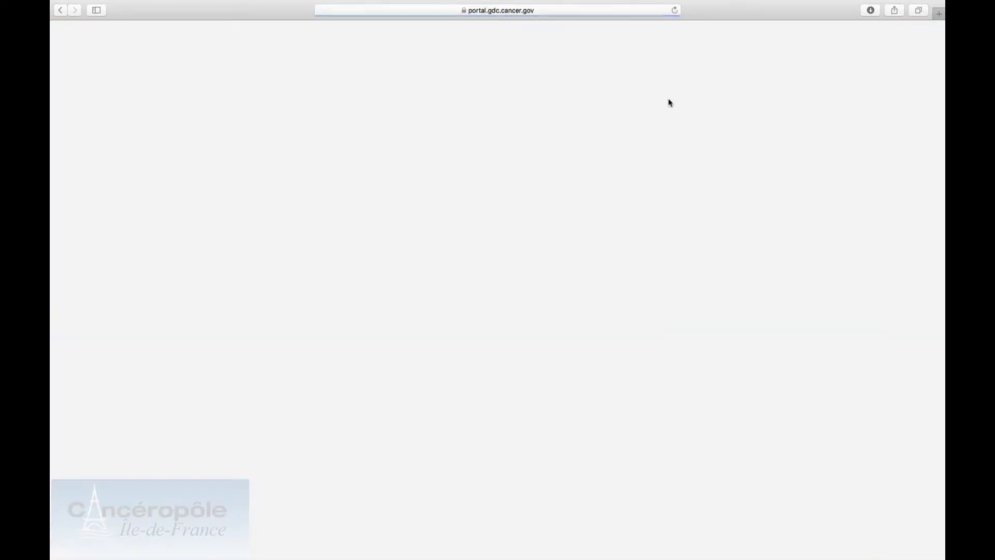
pyautogui.click(581, 10)
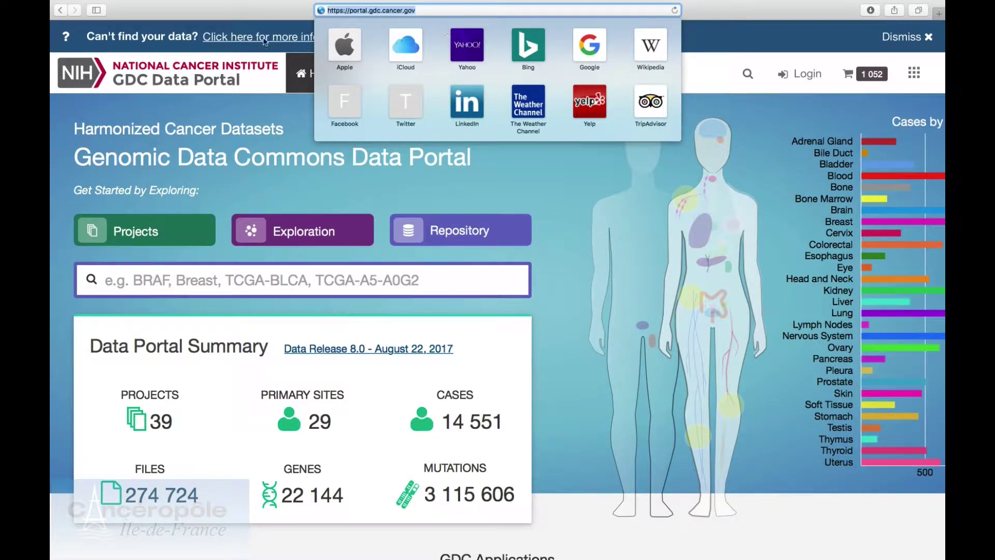
pyautogui.click(164, 120)
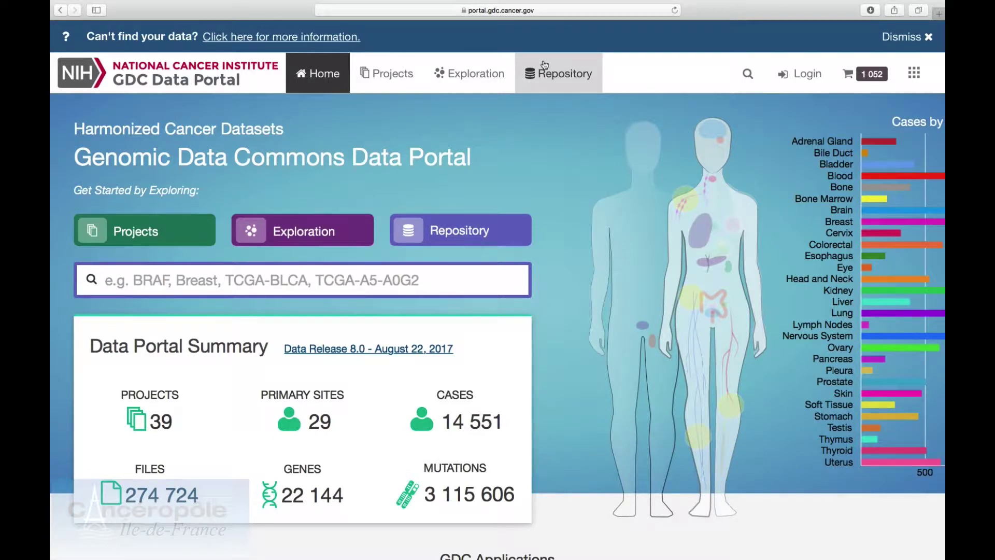
# - Look at the portal's Quick Search, cart and list of GDC applications, and close the list
pyautogui.click(740, 71)
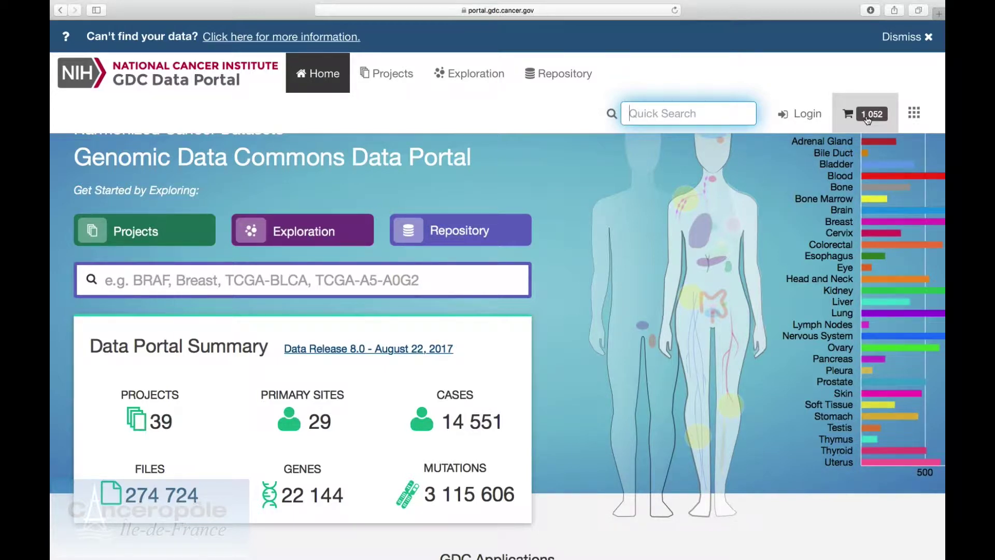
pyautogui.click(915, 117)
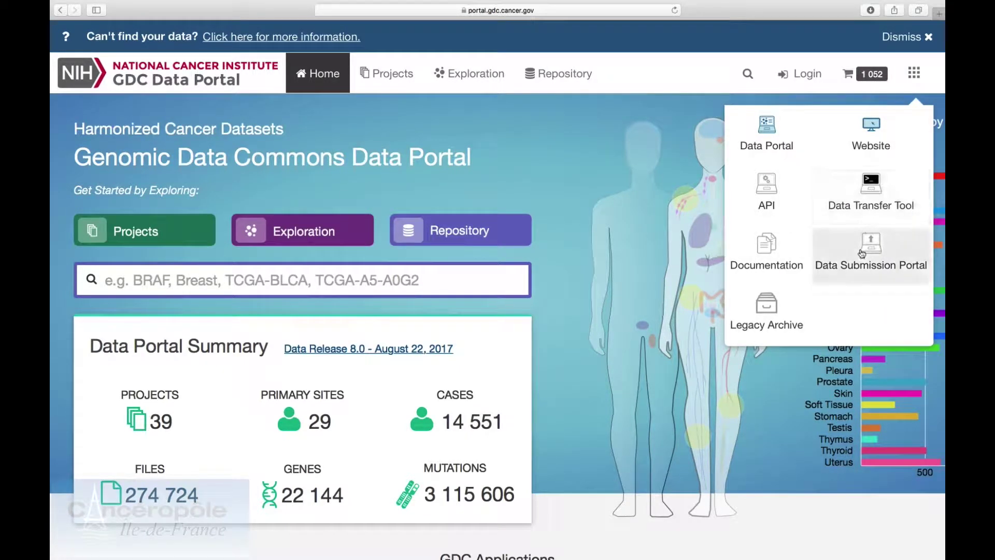
pyautogui.click(479, 202)
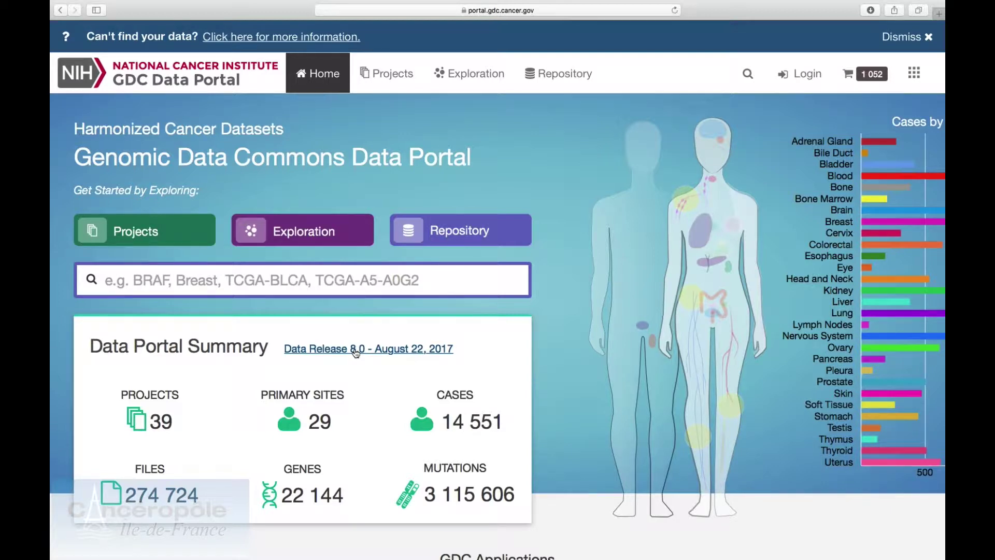
# - Search the portal home page for "glioma" and for "TP53" to view the suggestions, and clear the search
pyautogui.click(342, 278)
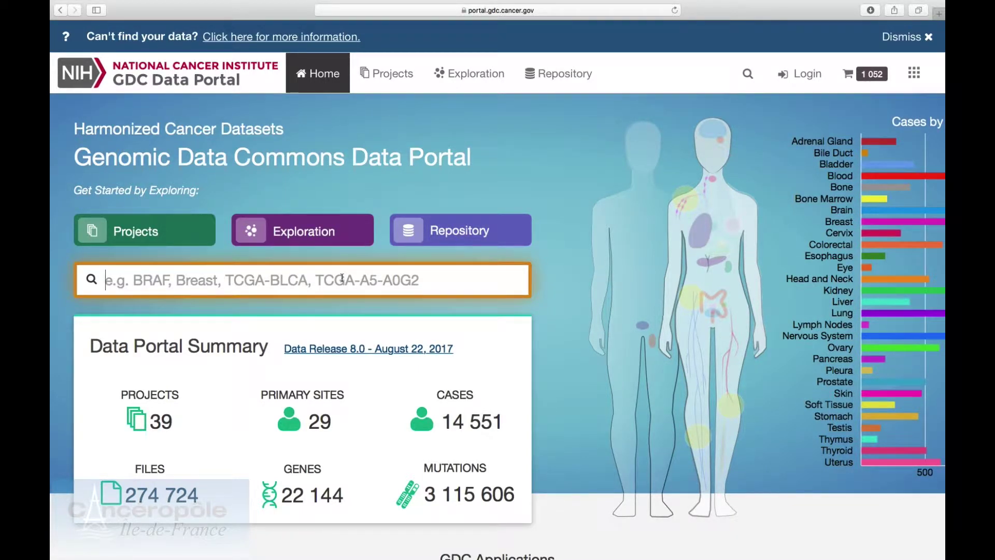
pyautogui.write('glioma')
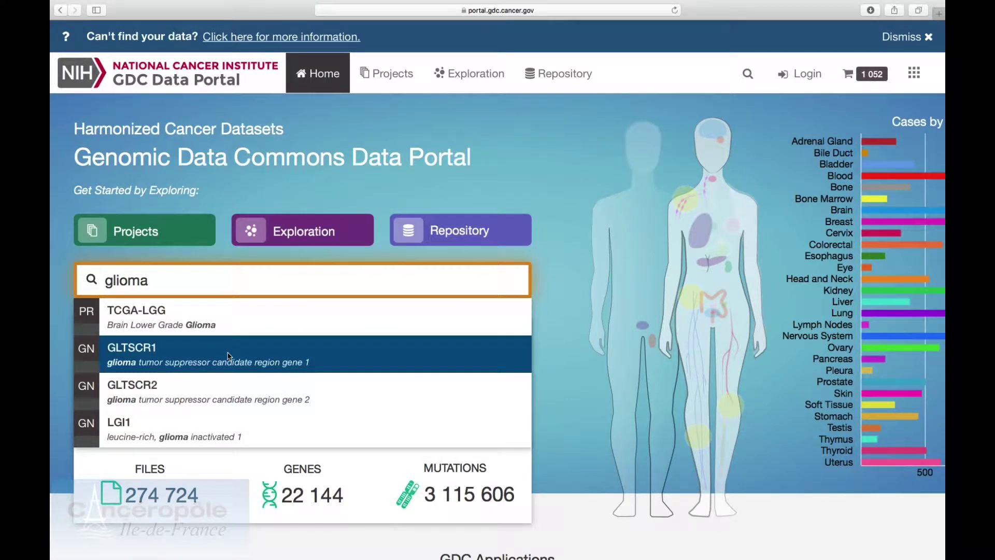
pyautogui.doubleClick(257, 286)
pyautogui.press('BackSpace')
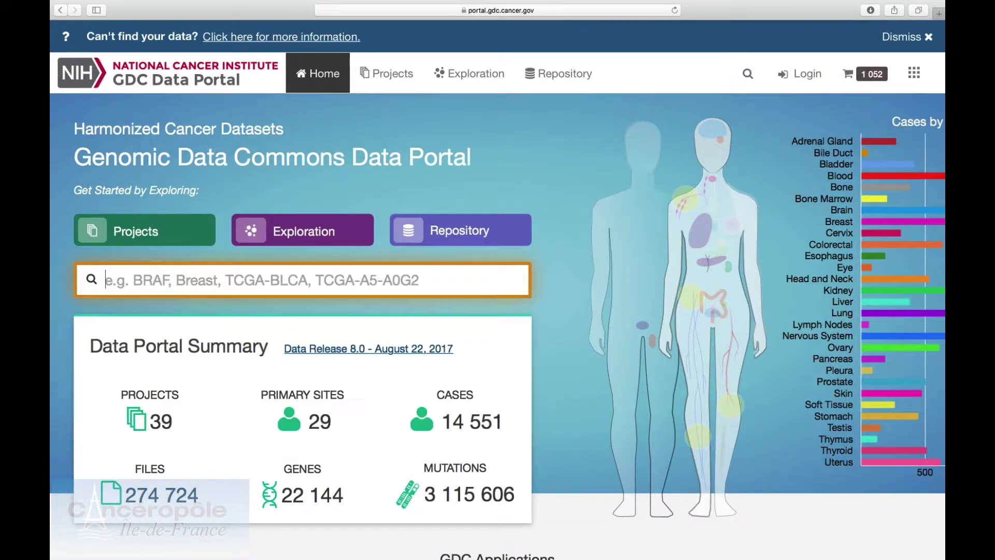
pyautogui.write('TP53')
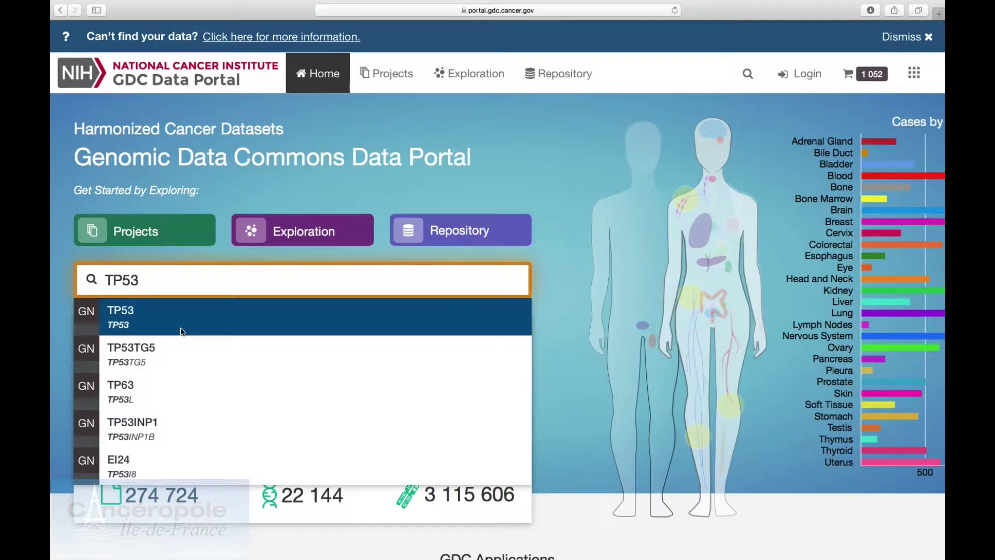
pyautogui.press('Escape')
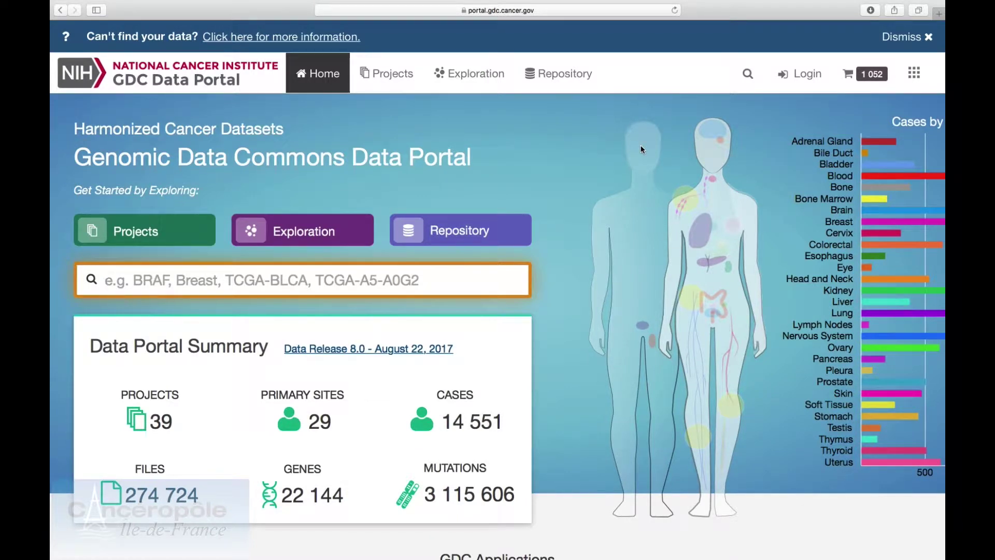
# - Inspect the case and file counts of the organs in the Cases by Primary Site chart
pyautogui.hscroll(4, 641, 149)
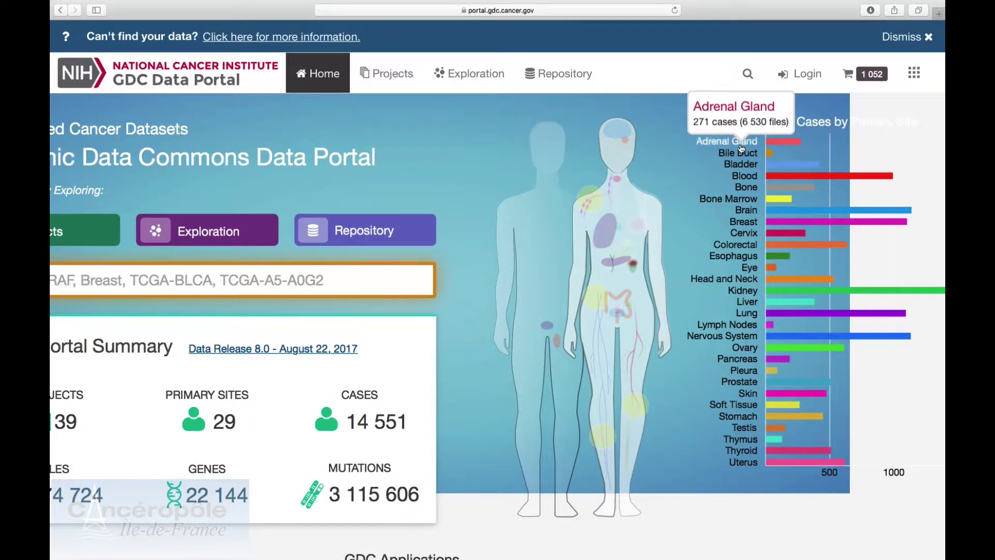
pyautogui.moveTo(735, 167)
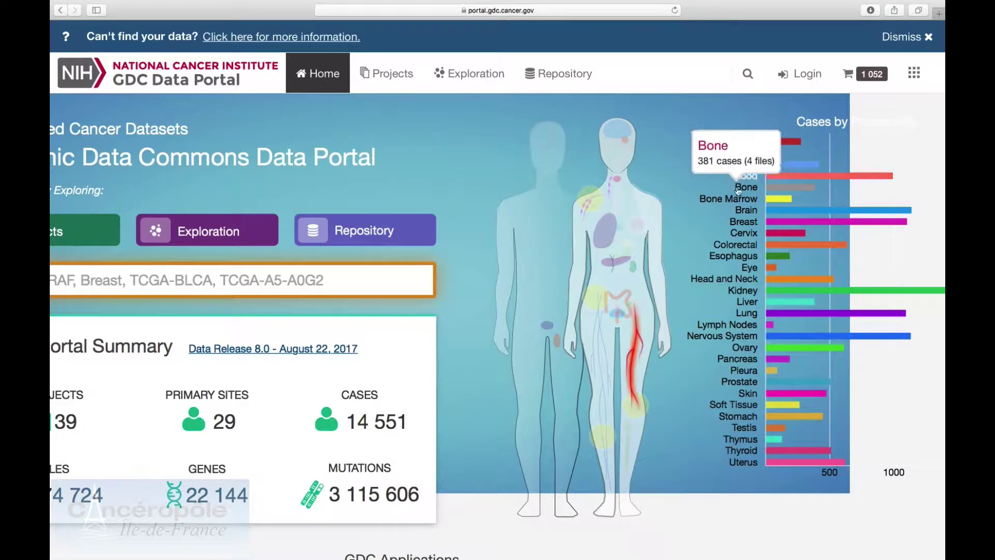
pyautogui.moveTo(744, 252)
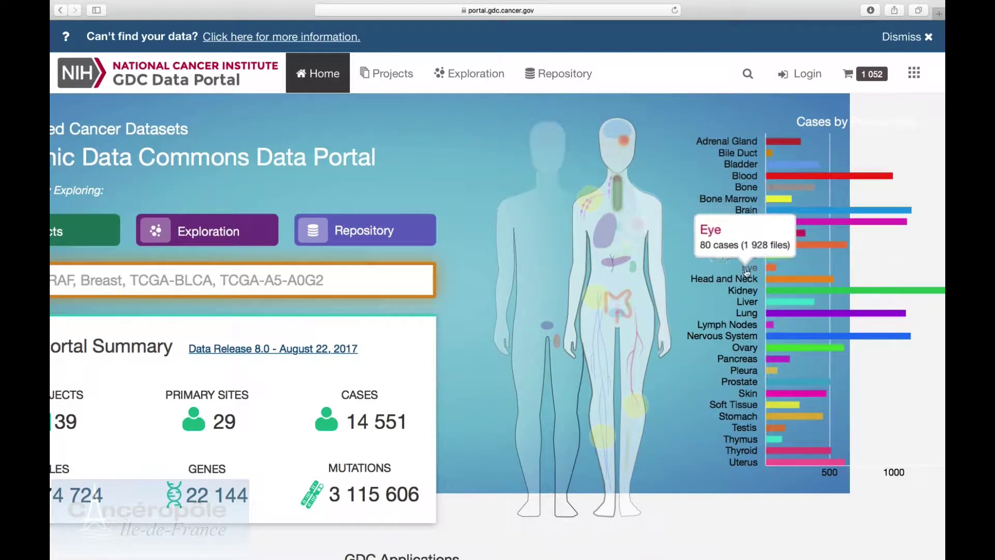
pyautogui.hscroll(-3, 799, 346)
pyautogui.moveTo(841, 404)
pyautogui.hscroll(4, 843, 405)
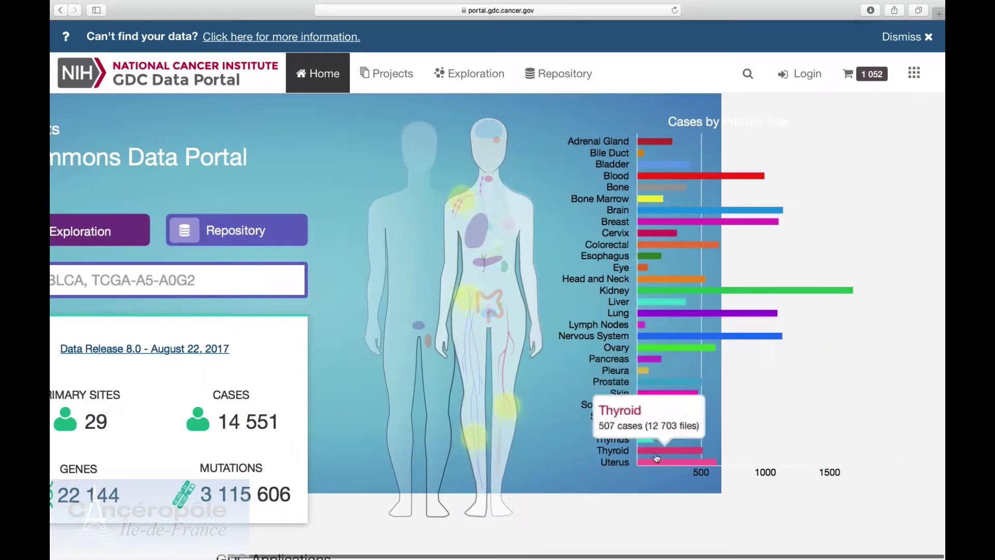
# - View the Exploration results for cases with Pancreas as primary site, and return to the portal home page
pyautogui.moveTo(614, 363)
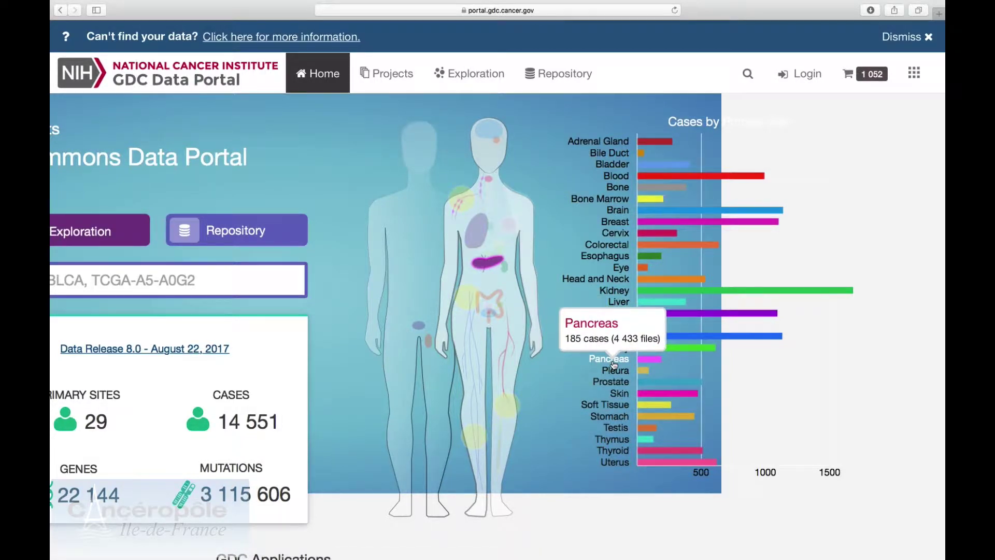
pyautogui.click(614, 361)
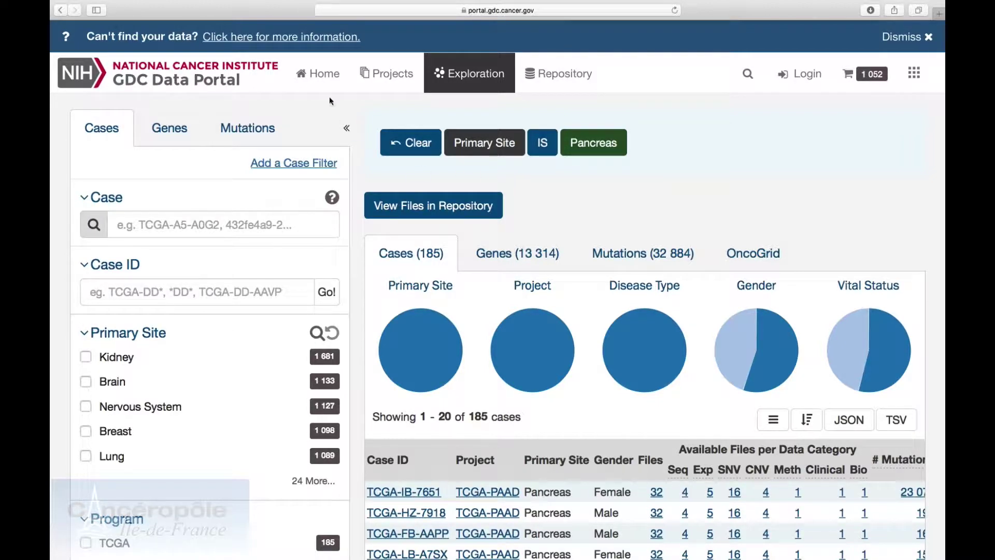
pyautogui.click(320, 82)
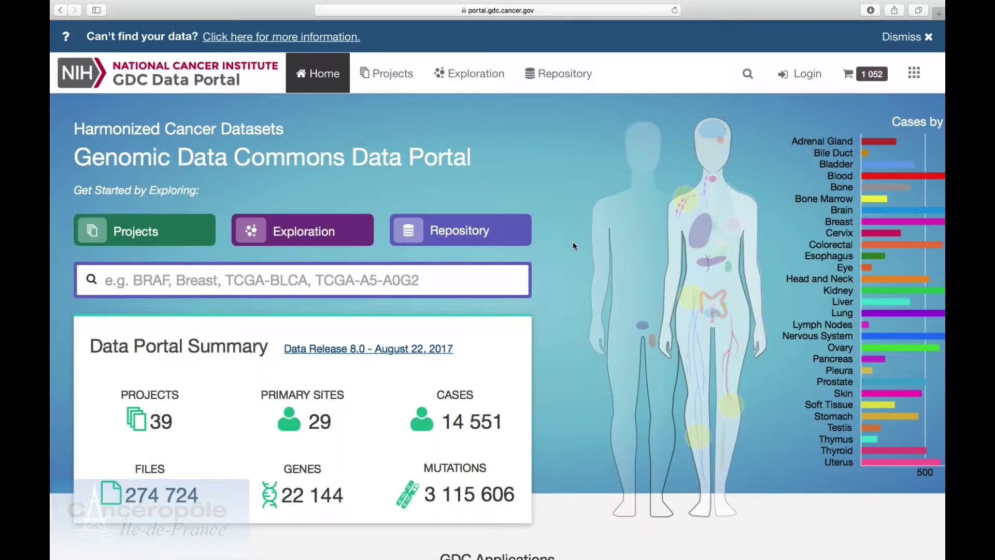
# - Look over the GDC Applications listed below the home page's Data Portal Summary
pyautogui.scroll(-2, 573, 243)
pyautogui.scroll(-6, 573, 244)
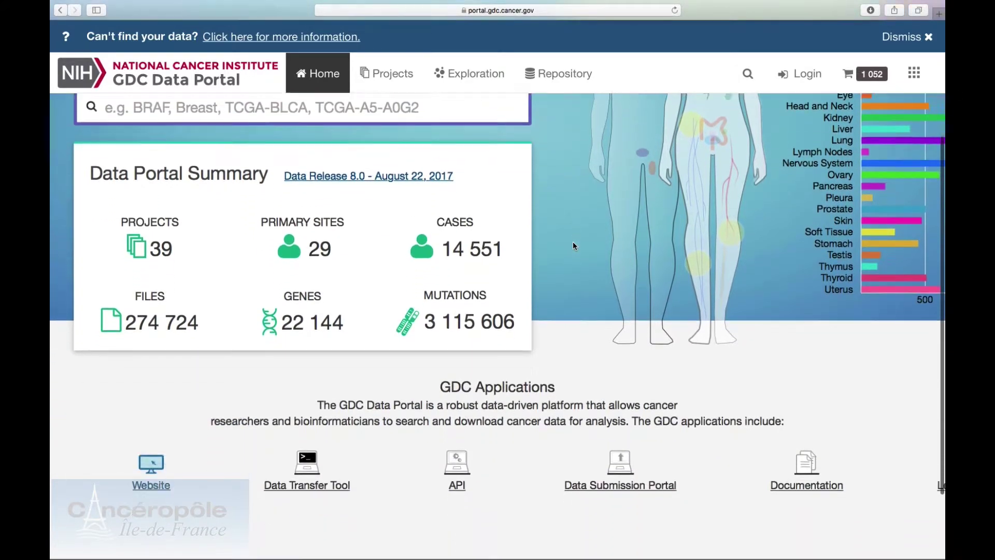
pyautogui.scroll(-2, 573, 242)
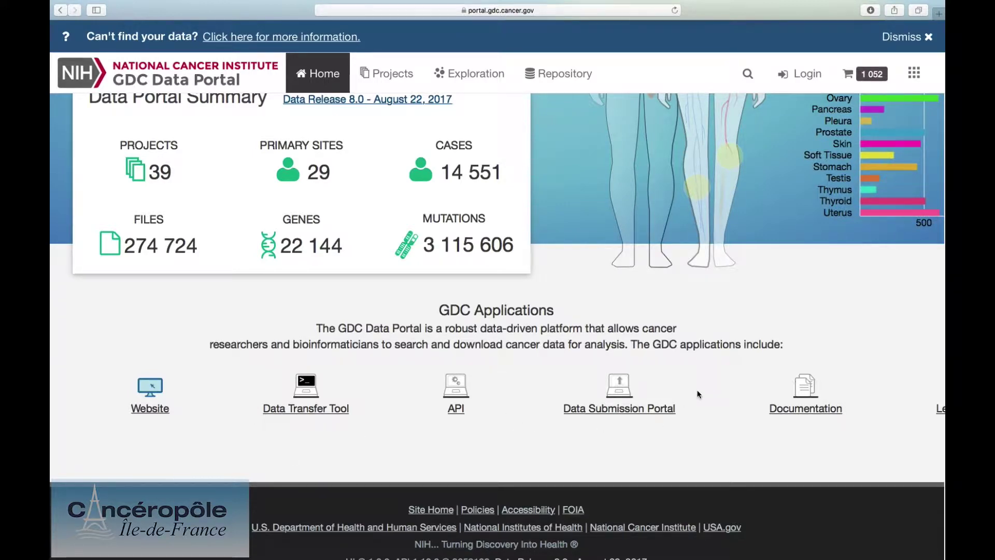
pyautogui.hscroll(3, 698, 394)
pyautogui.hscroll(-3, 698, 394)
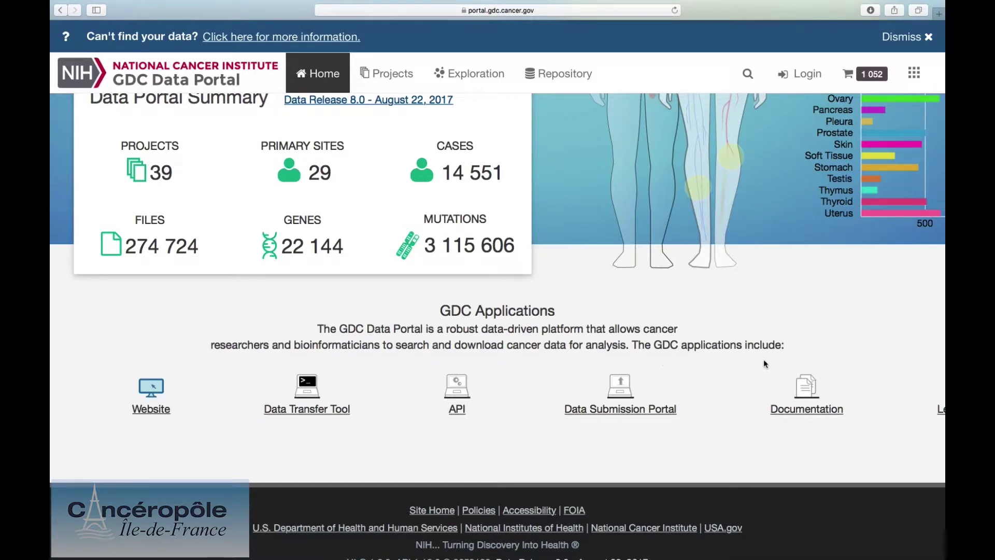
# - Look over the Exploration page in the GDC Documentation's Data Portal section, and return to the portal's home page
pyautogui.click(817, 394)
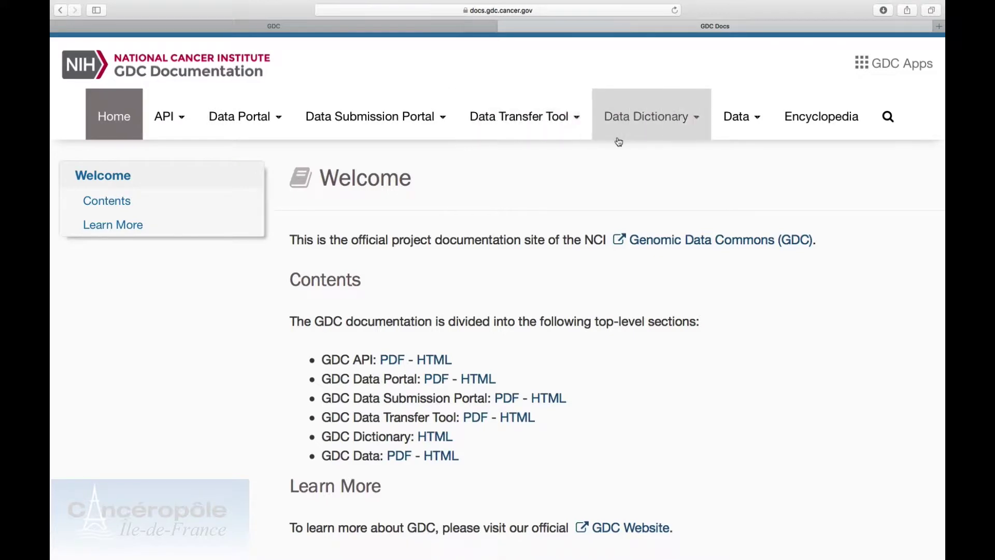
pyautogui.click(244, 202)
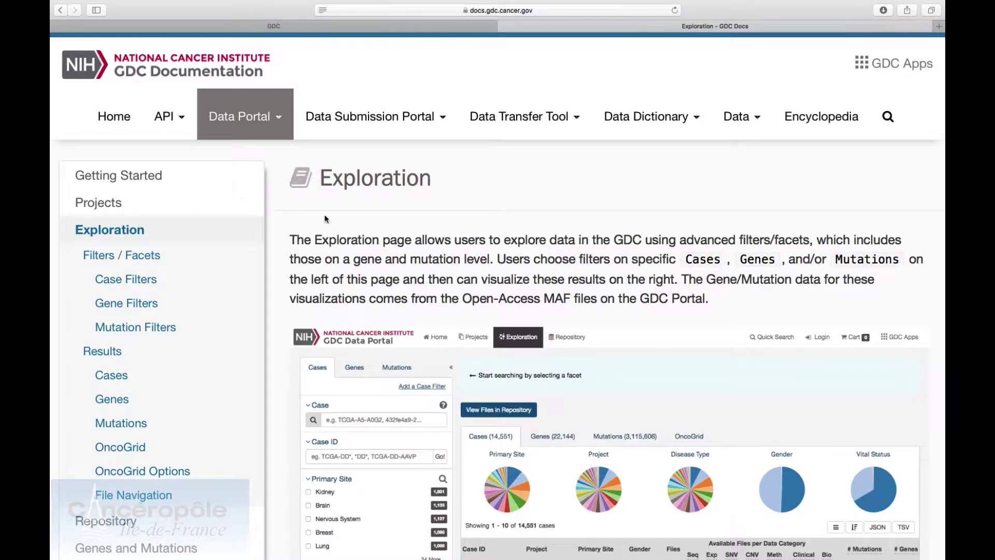
pyautogui.scroll(-5, 325, 219)
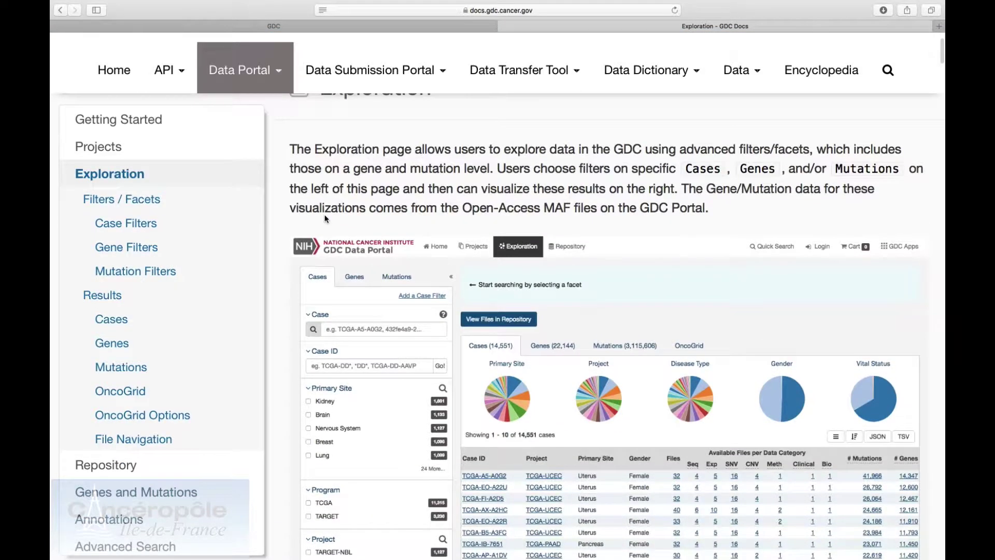
pyautogui.scroll(10, 325, 218)
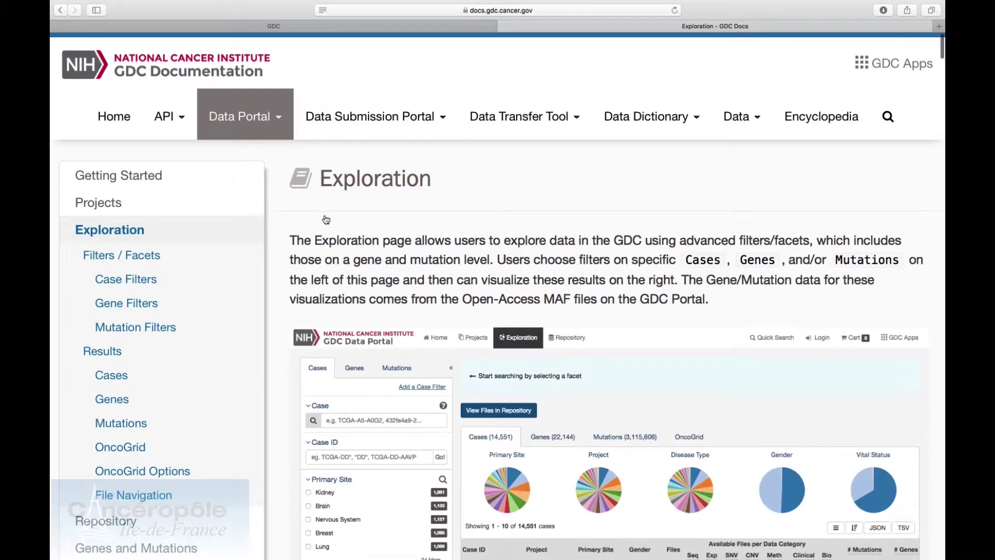
pyautogui.click(380, 26)
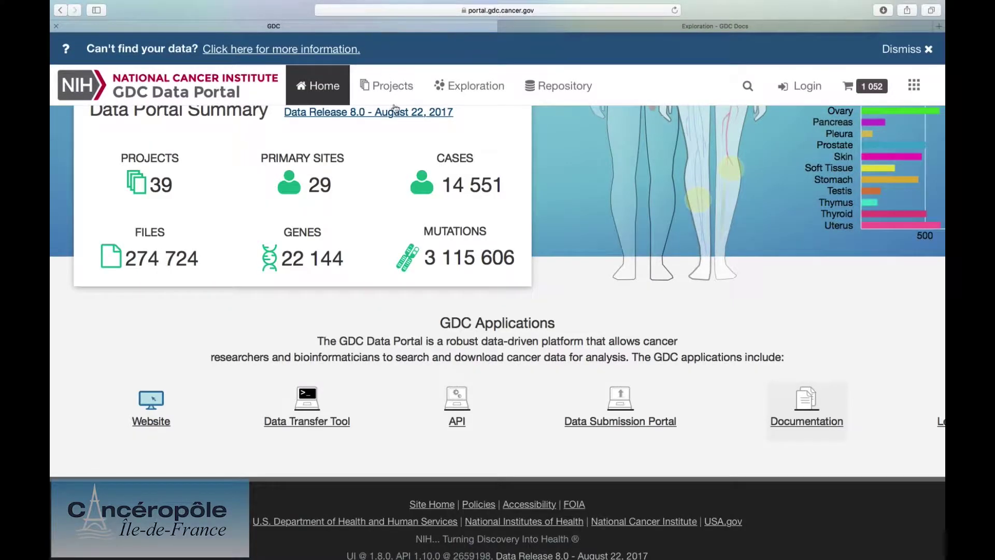
pyautogui.scroll(5, 416, 195)
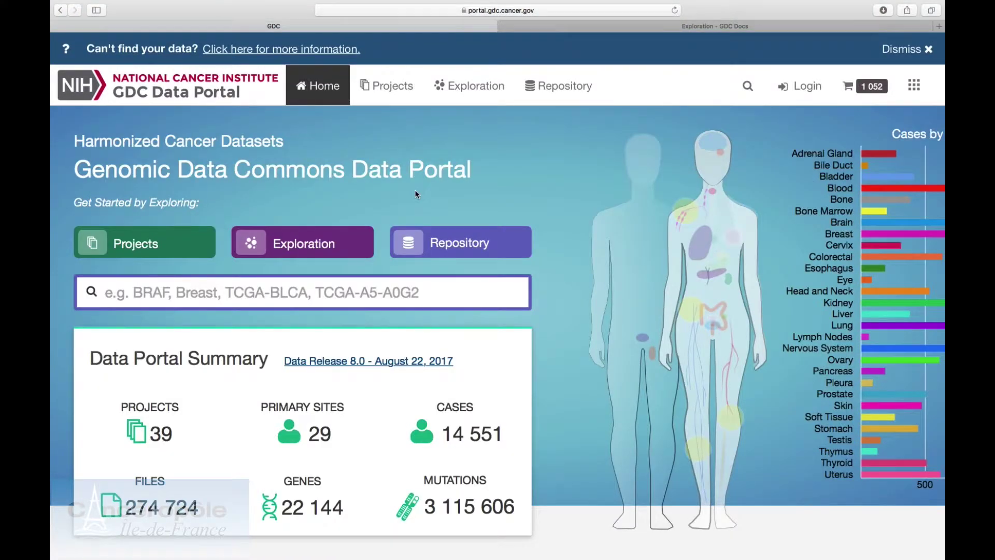
# - Look over the Projects page's facets, Top Mutated Cancer Genes chart, Case Distribution per Project chart and project list
pyautogui.click(401, 97)
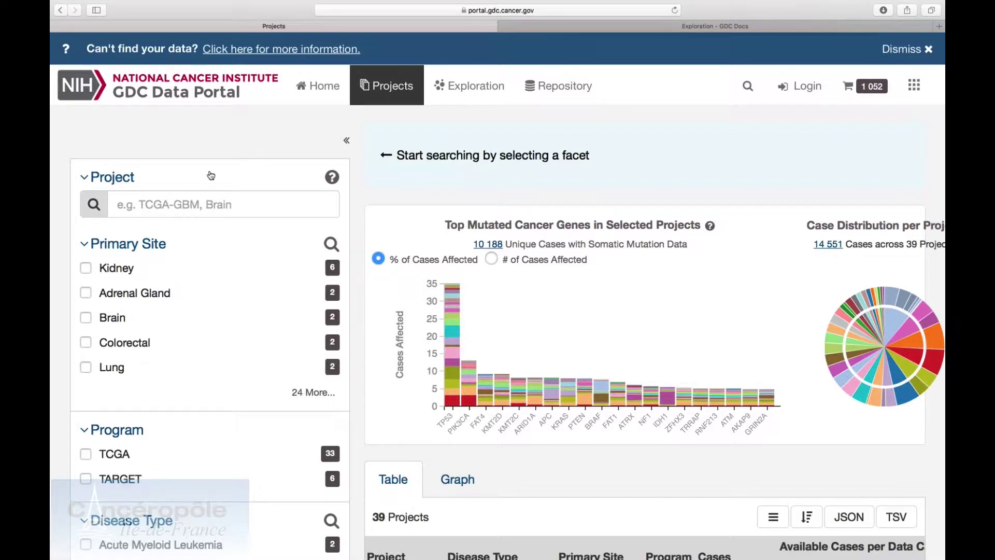
pyautogui.scroll(-4, 211, 175)
pyautogui.scroll(4, 211, 173)
pyautogui.scroll(-2, 643, 240)
pyautogui.hscroll(1, 643, 240)
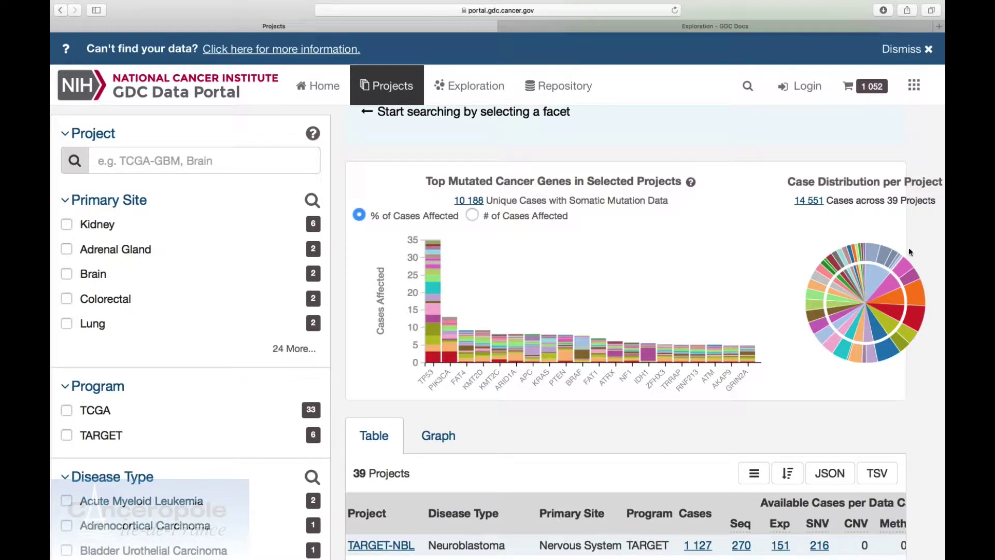
# - Filter the projects to primary site Brain from the Case Distribution per Project chart, and look over the matching projects
pyautogui.moveTo(828, 331)
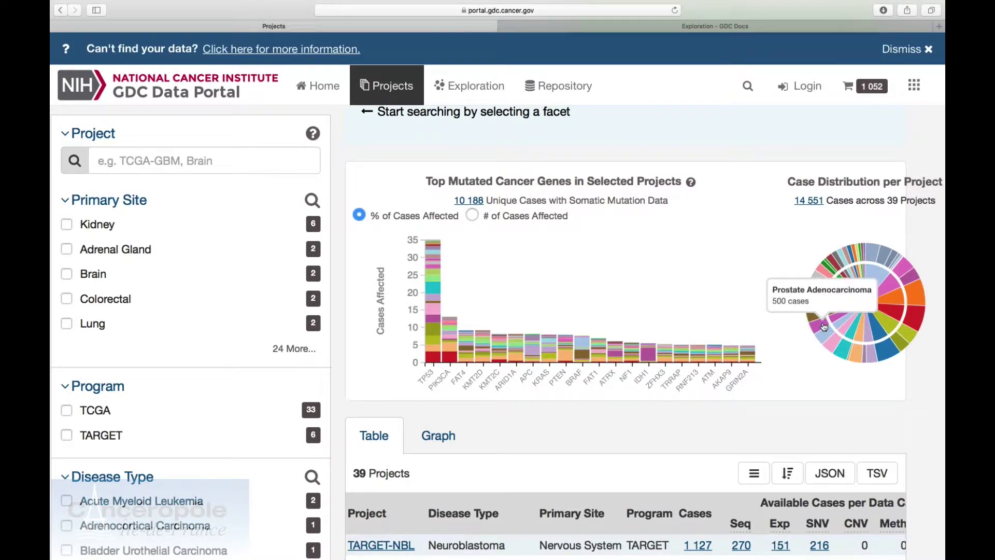
pyautogui.click(885, 288)
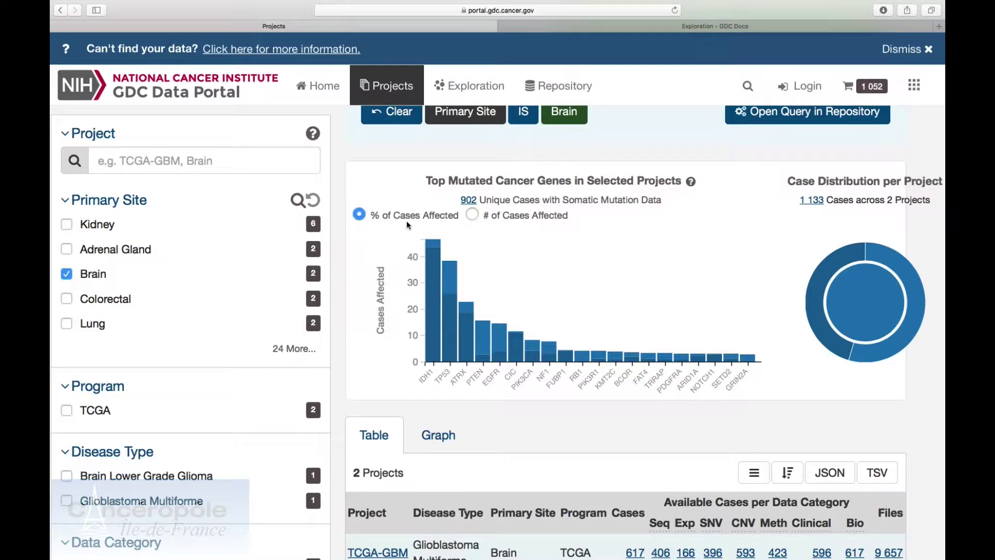
pyautogui.scroll(-5, 408, 225)
pyautogui.scroll(-1, 406, 219)
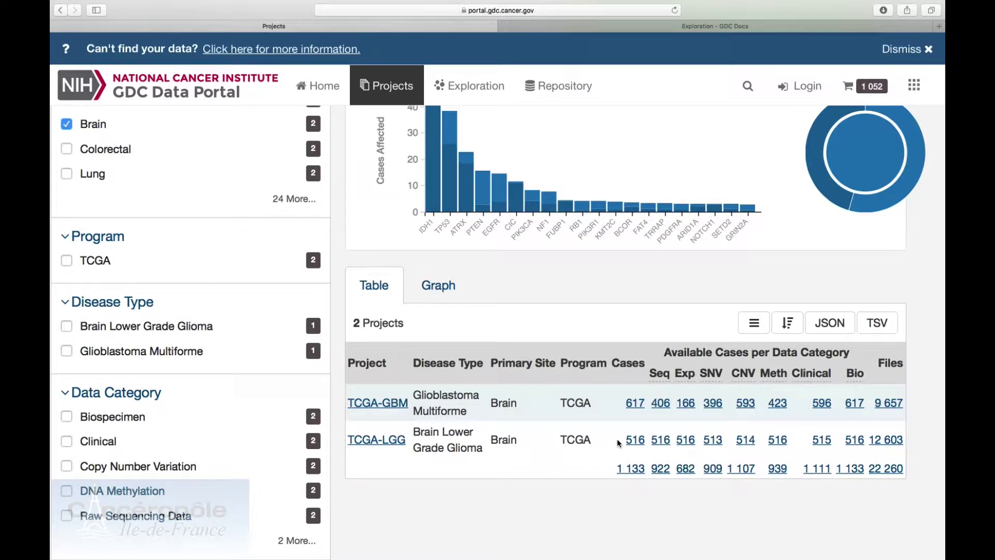
pyautogui.scroll(5, 326, 143)
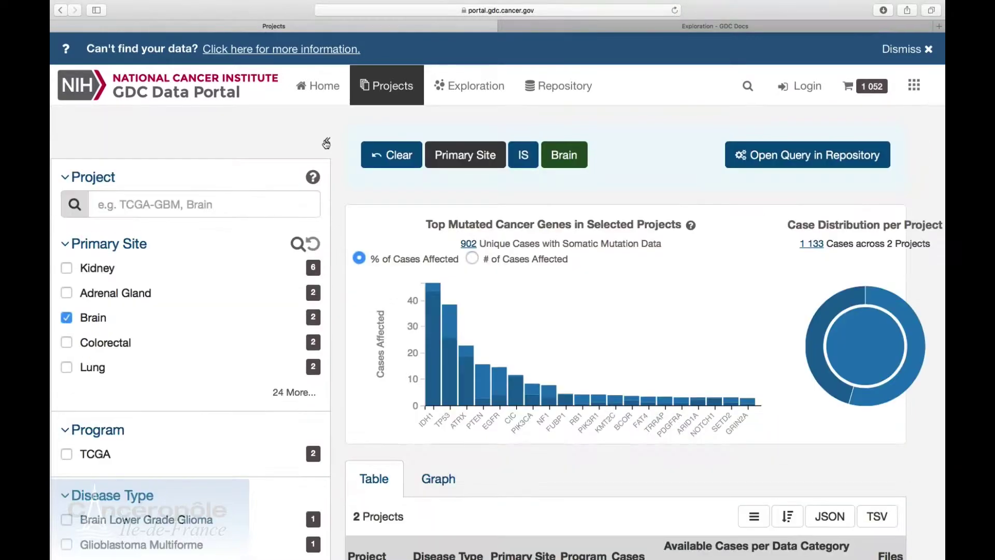
# - Hide the project facets and look over the Brain projects' charts and table at full width
pyautogui.click(326, 143)
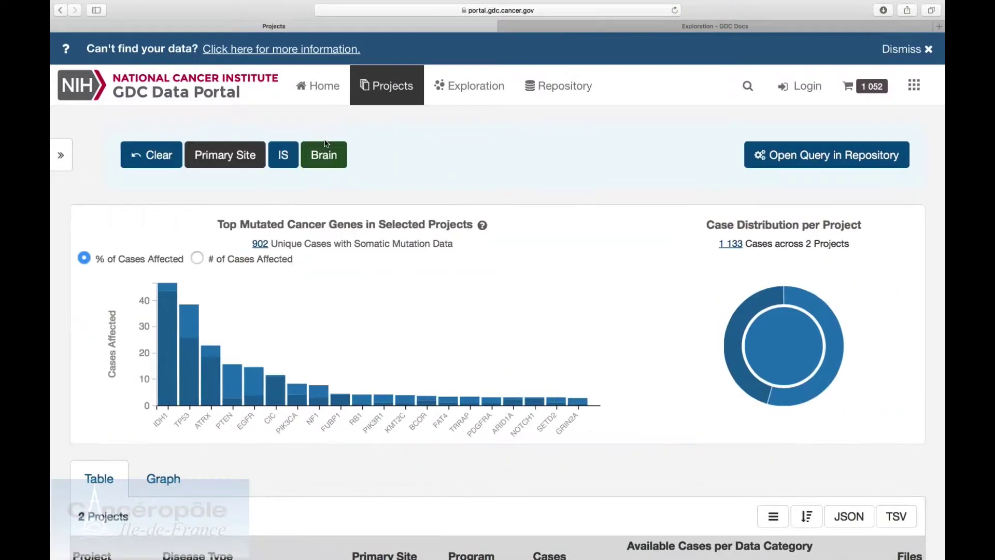
pyautogui.scroll(-3, 347, 281)
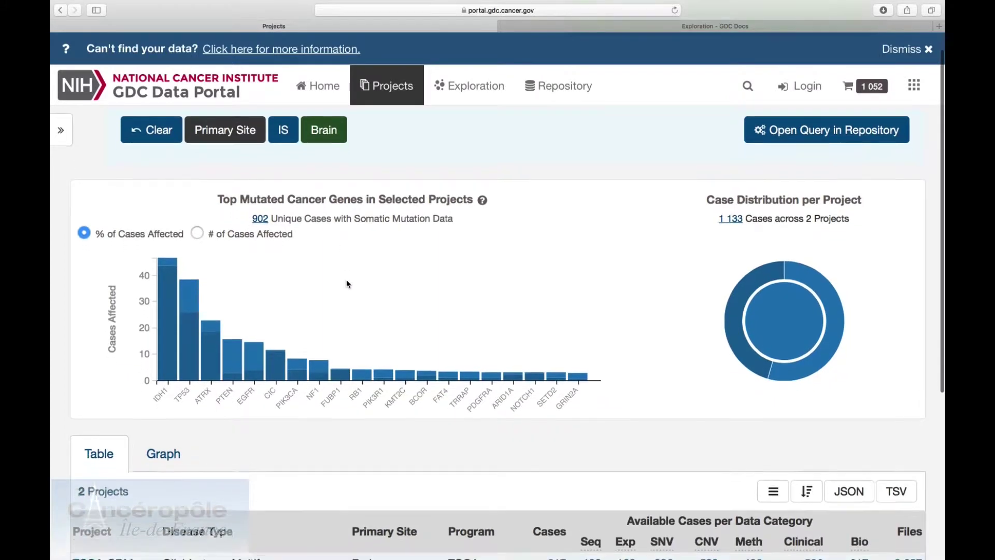
pyautogui.scroll(-5, 347, 284)
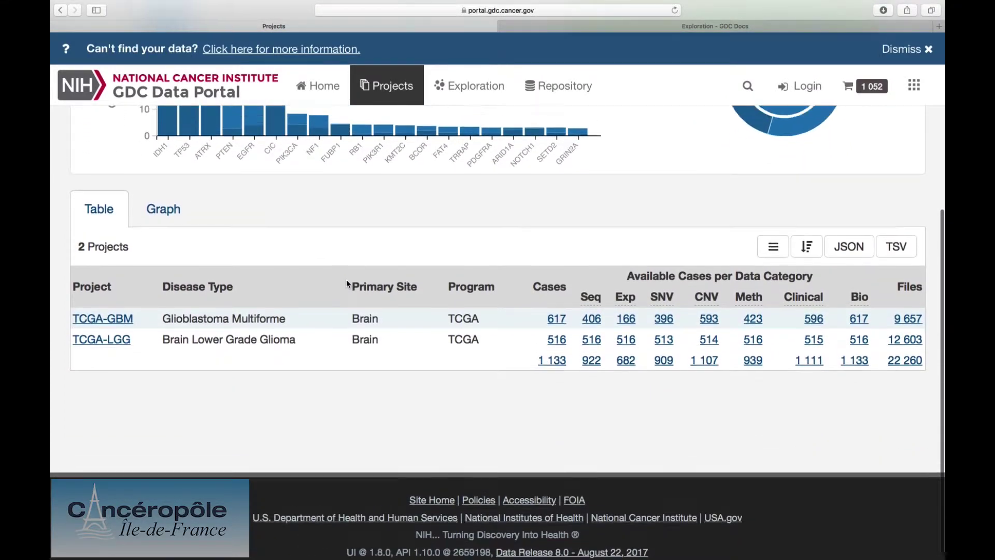
pyautogui.scroll(5, 347, 284)
pyautogui.scroll(2, 346, 282)
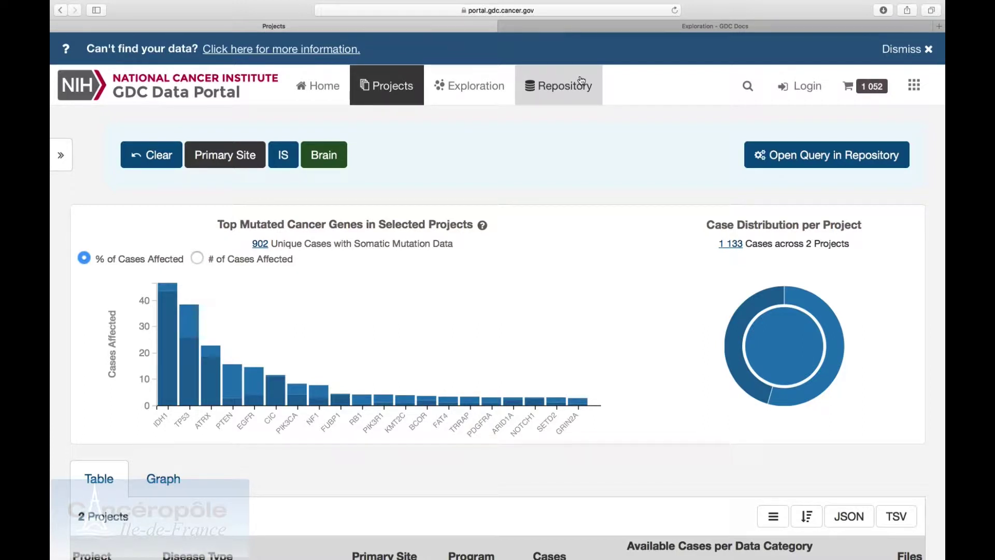
# - Inspect the case counts for Glioblastoma Multiforme and Brain Lower Grade Glioma in the Case Distribution per Project chart
pyautogui.scroll(-2, 532, 192)
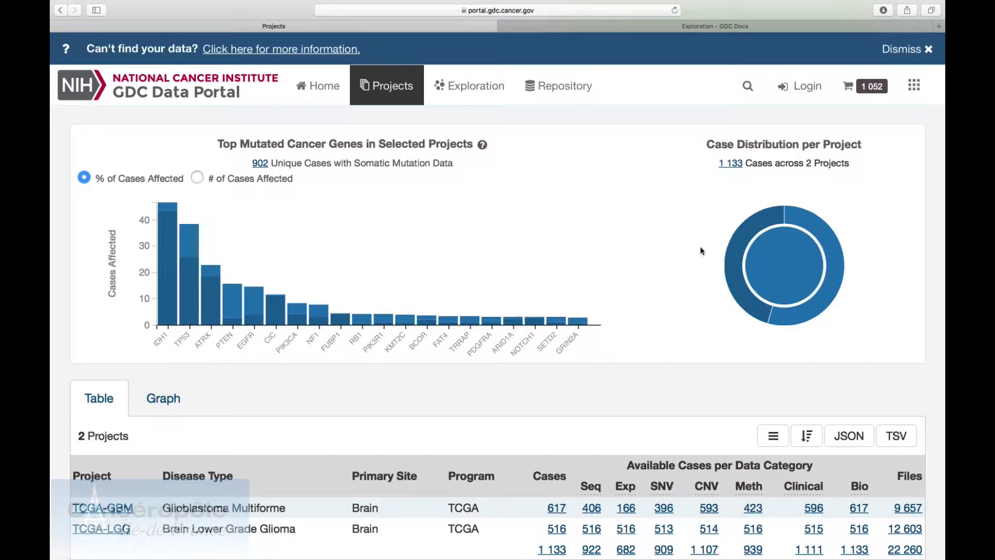
pyautogui.moveTo(831, 243)
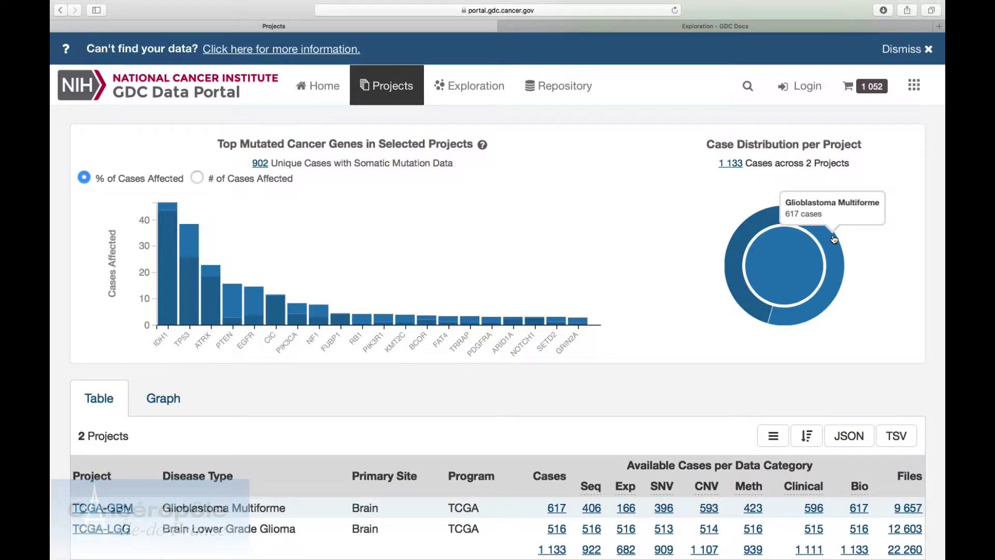
pyautogui.moveTo(770, 225)
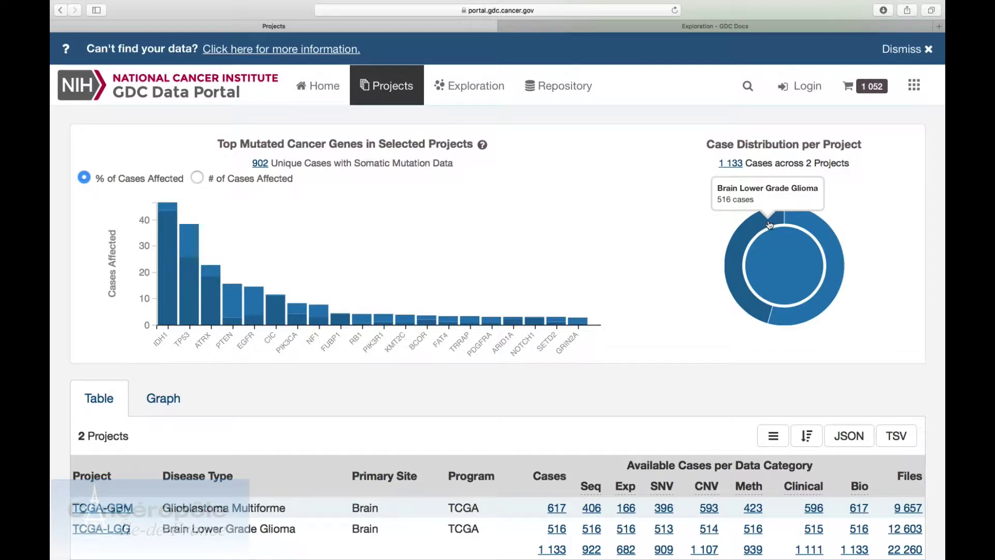
# - Export the current view of the Brain projects table as TSV
pyautogui.scroll(-3, 686, 310)
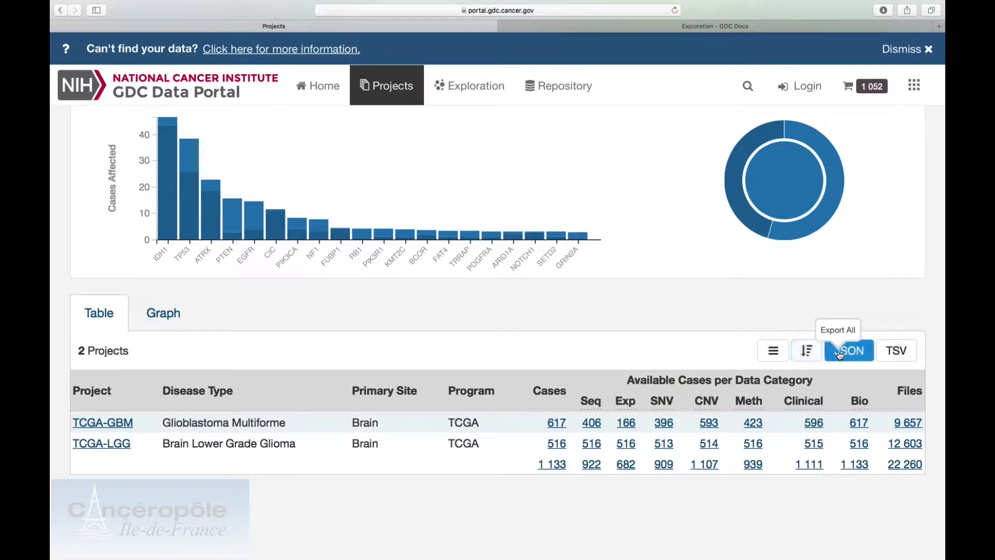
pyautogui.click(890, 353)
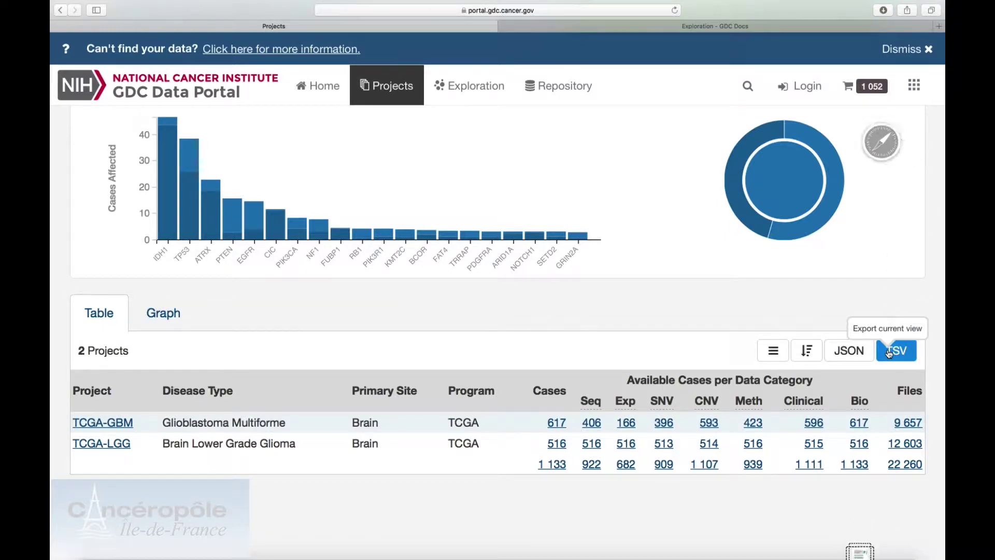
# - Show the Brain projects as a graph and inspect TCGA-GBM's values in Case count per Data Category
pyautogui.click(159, 321)
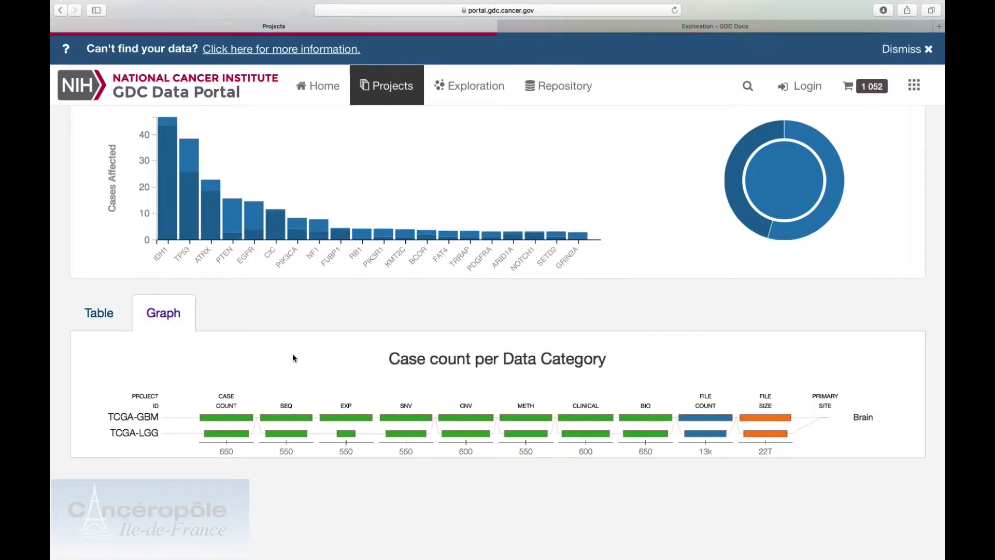
pyautogui.scroll(-2, 293, 358)
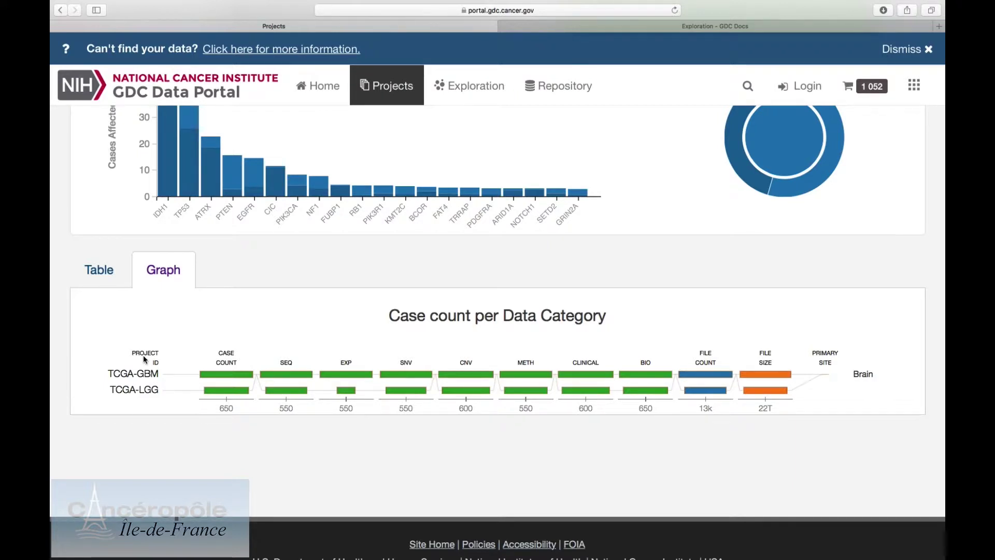
pyautogui.moveTo(147, 378)
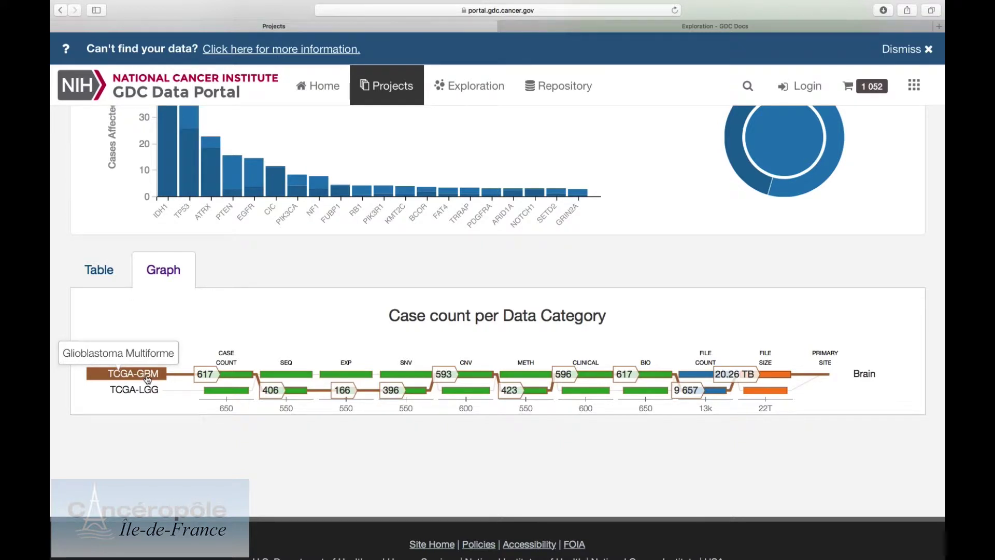
pyautogui.scroll(3, 147, 380)
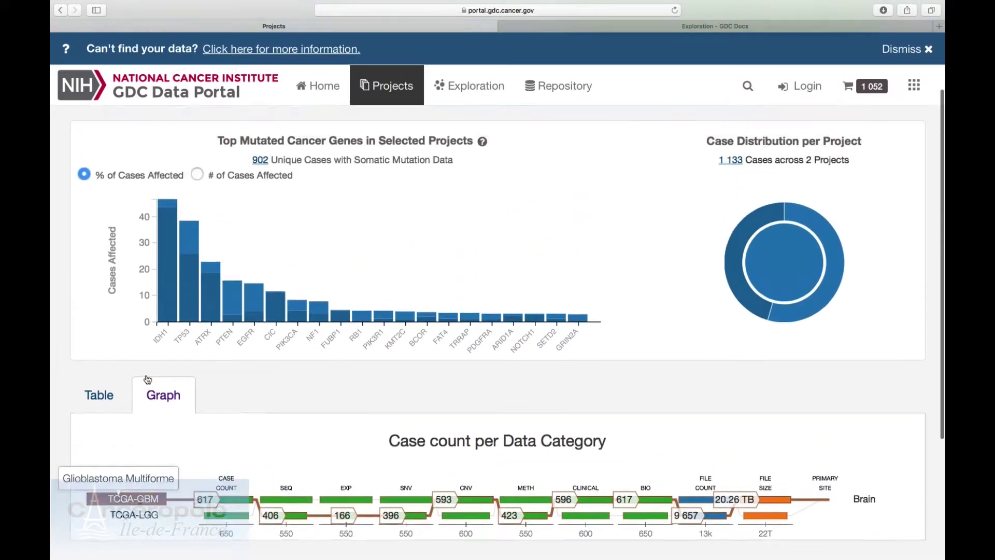
pyautogui.scroll(2, 148, 380)
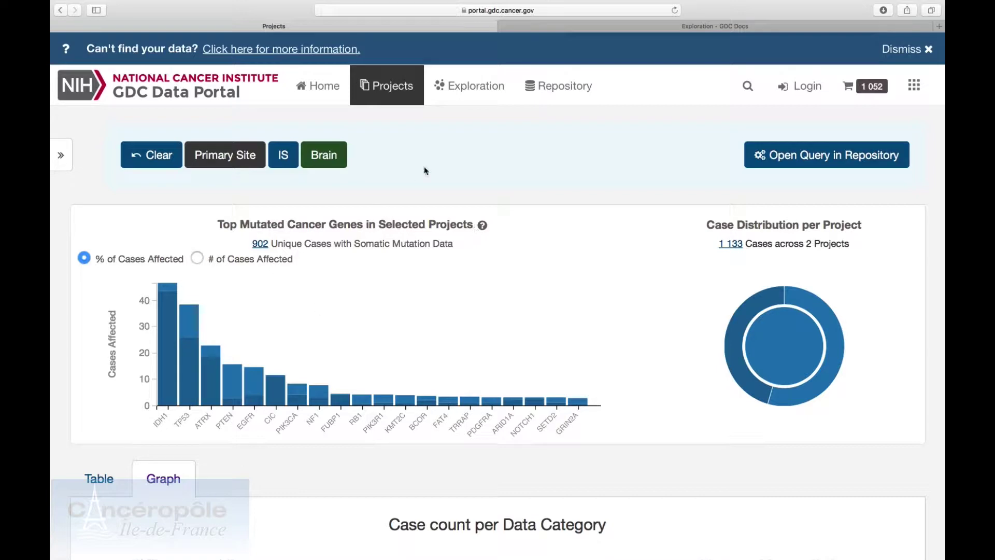
# - Look over the Exploration page with its case facets, such as Case ID, Primary Site and Program
pyautogui.click(472, 74)
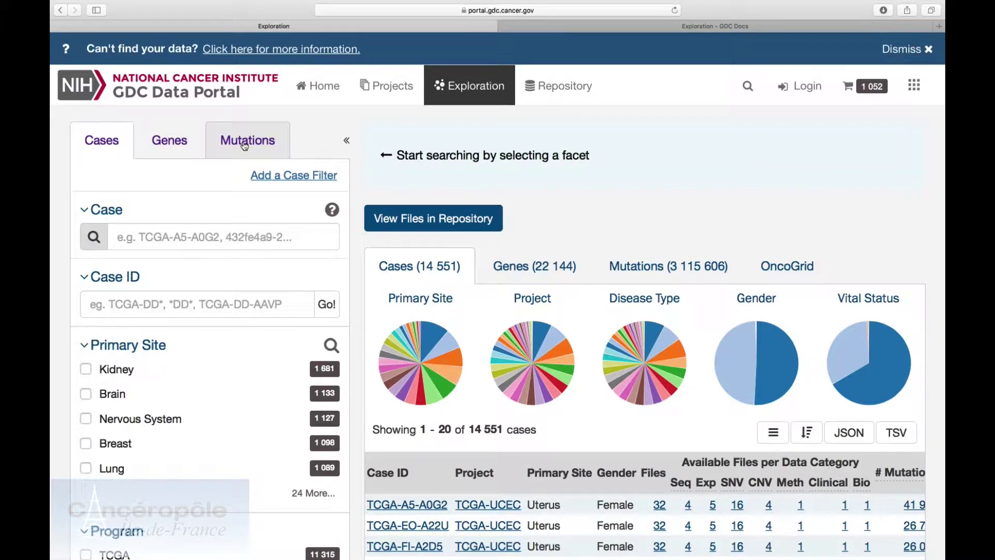
pyautogui.scroll(-2, 244, 146)
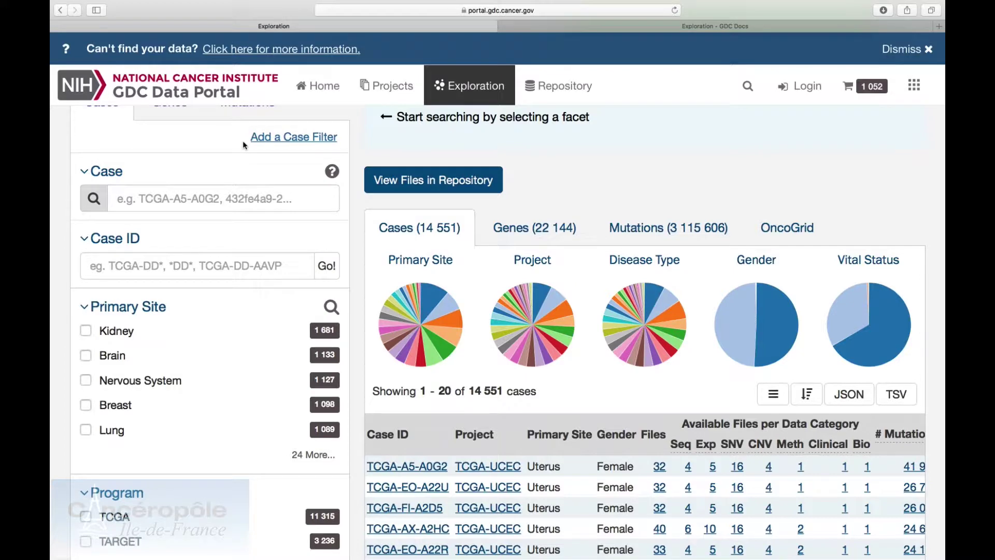
pyautogui.scroll(-3, 243, 141)
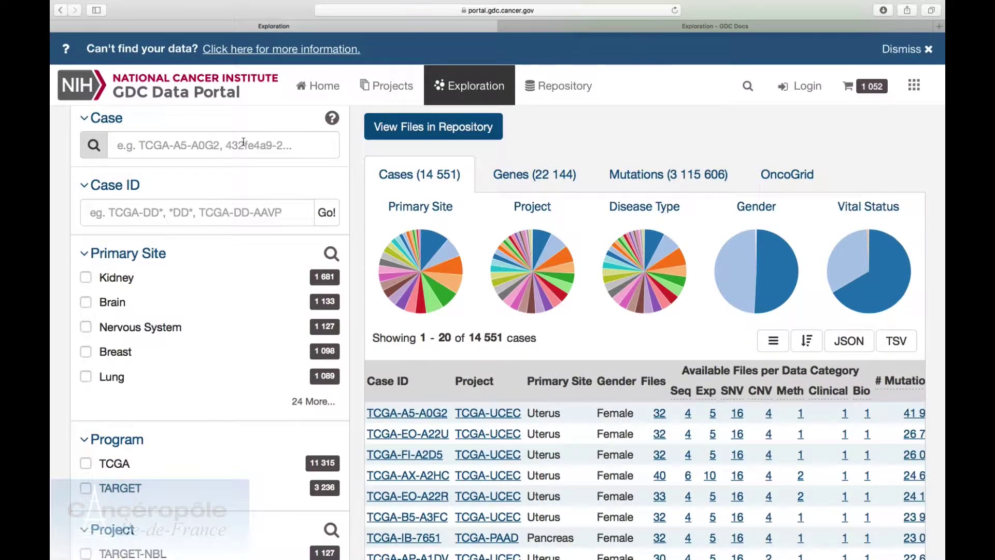
pyautogui.scroll(-5, 244, 142)
pyautogui.scroll(10, 280, 141)
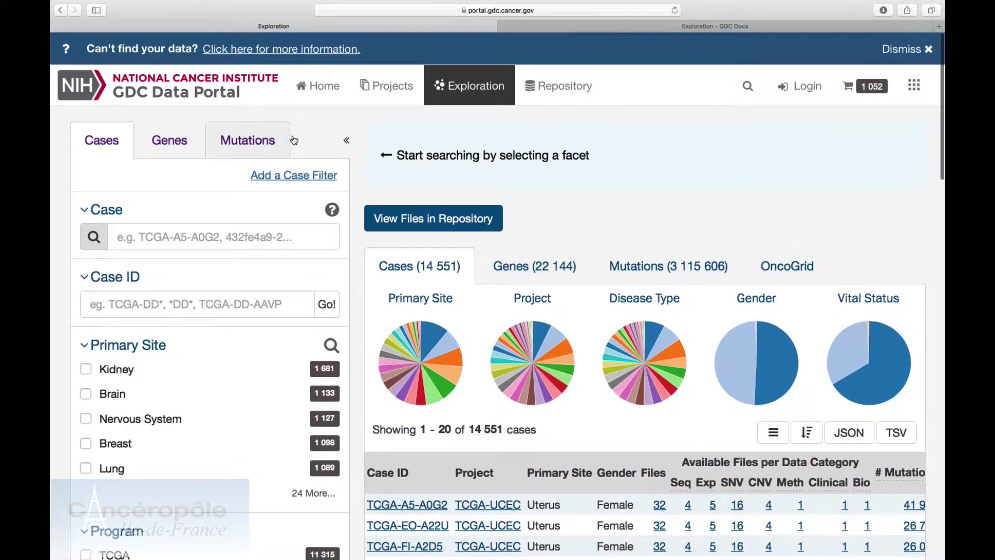
# - Hide the Exploration facets and look over the summary pie charts and the table of cases
pyautogui.click(347, 141)
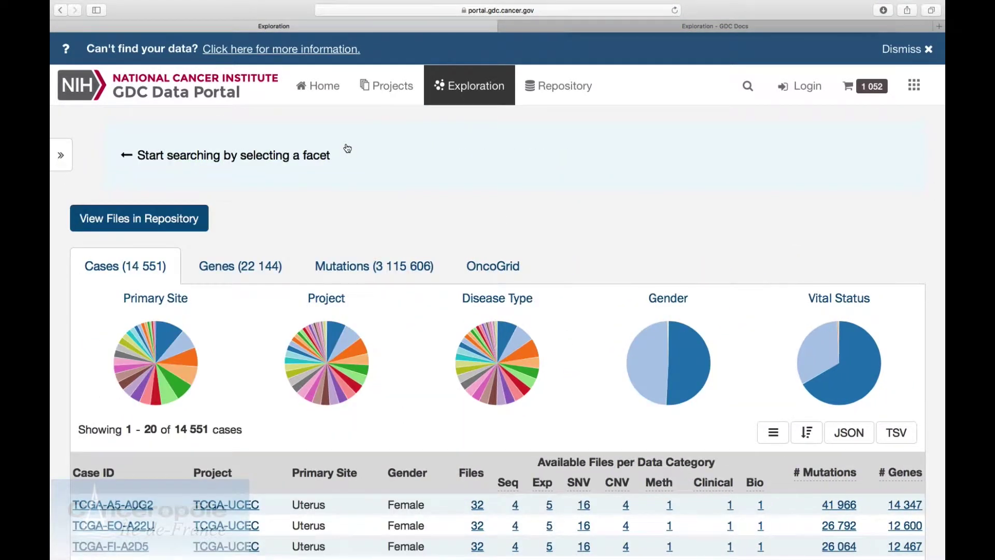
pyautogui.scroll(-3, 202, 268)
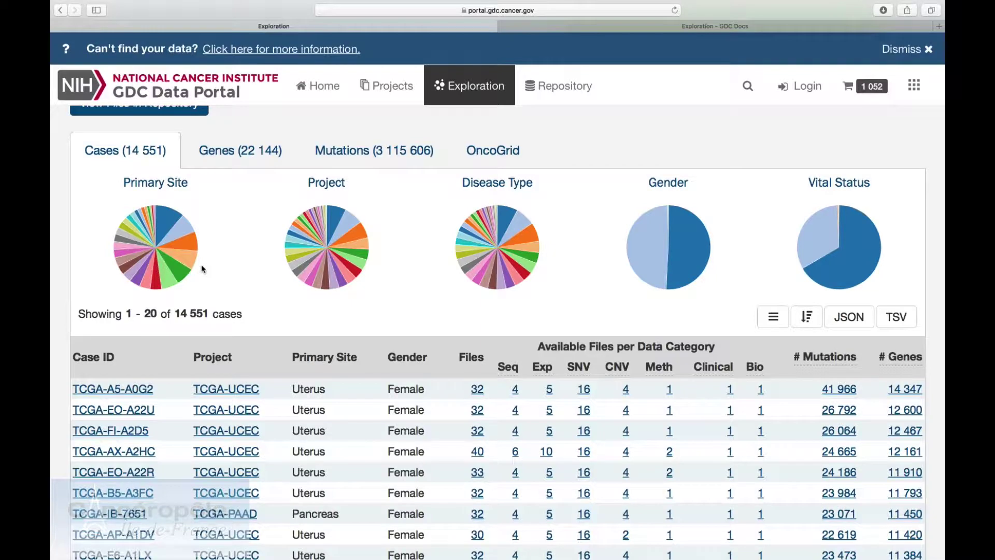
pyautogui.scroll(-6, 202, 268)
pyautogui.scroll(-1, 202, 267)
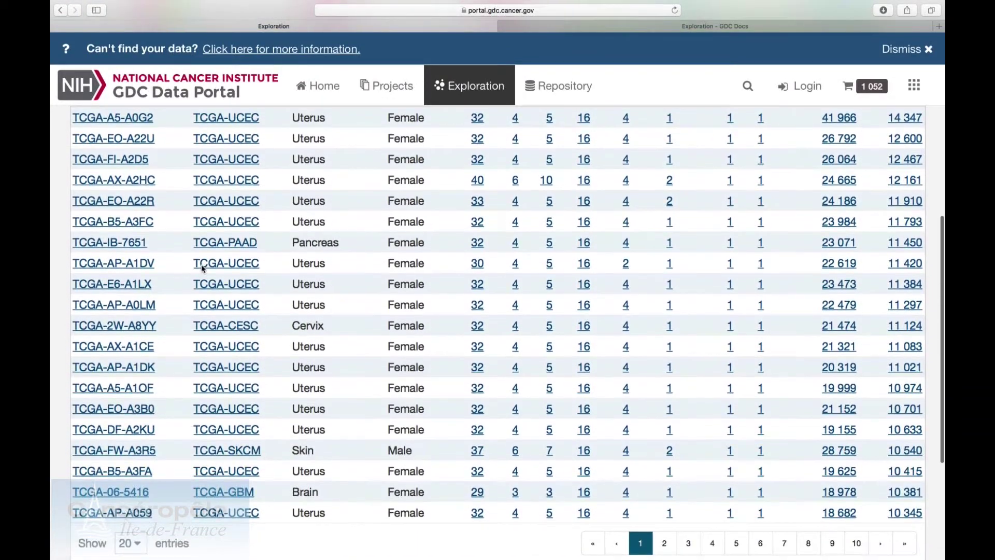
pyautogui.scroll(8, 176, 250)
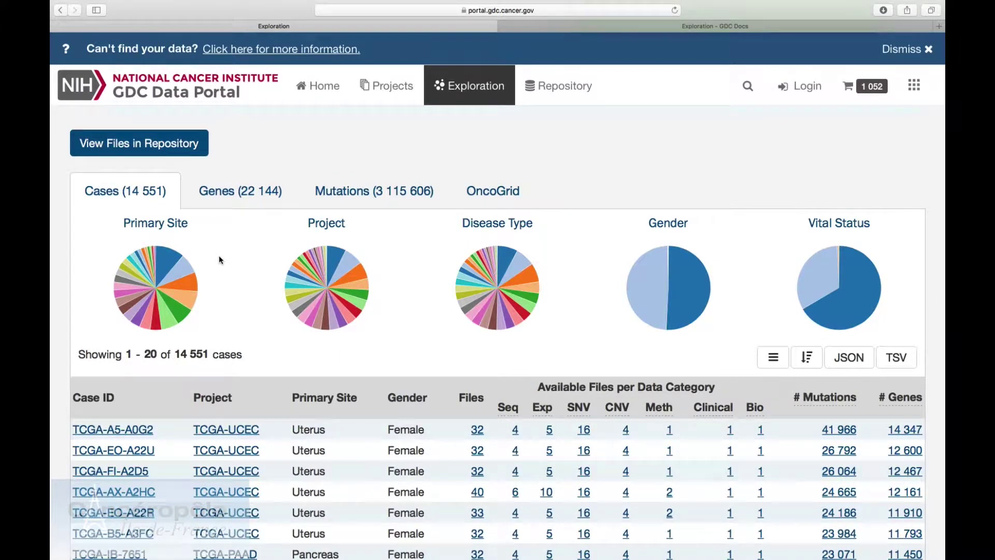
# - Look over the Exploration results for genes and for mutations, including their survival plots and the somatic mutations table
pyautogui.click(234, 193)
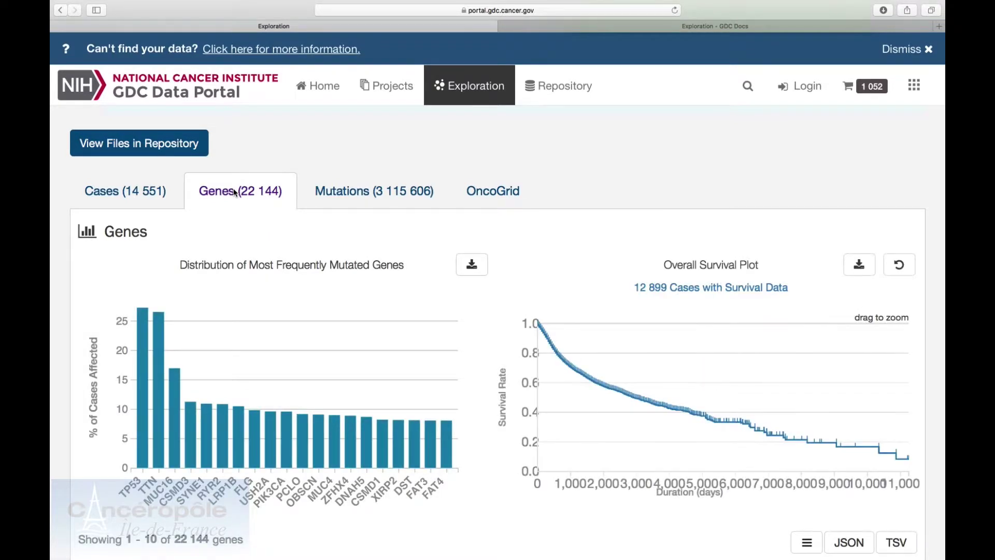
pyautogui.scroll(-3, 235, 193)
pyautogui.scroll(3, 235, 193)
pyautogui.click(371, 253)
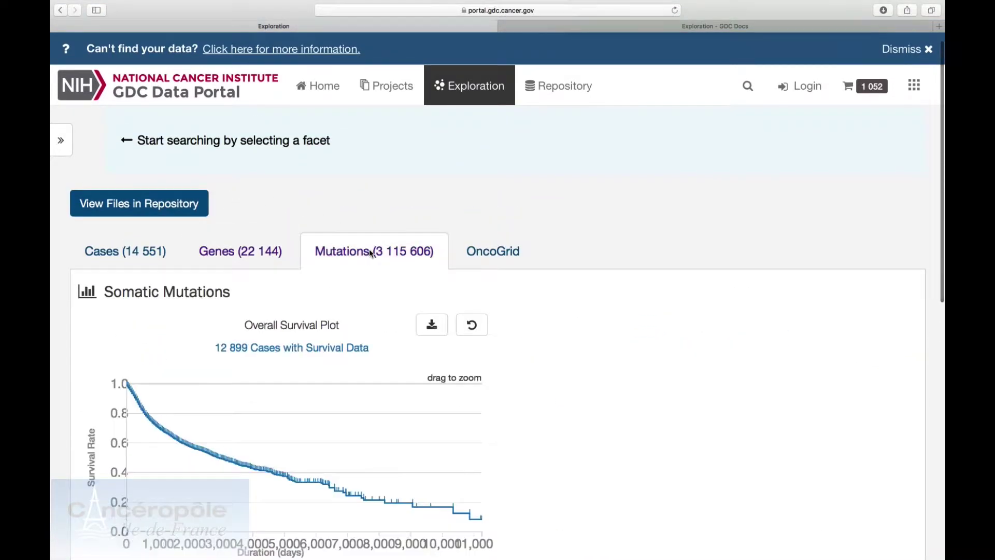
pyautogui.scroll(-8, 278, 322)
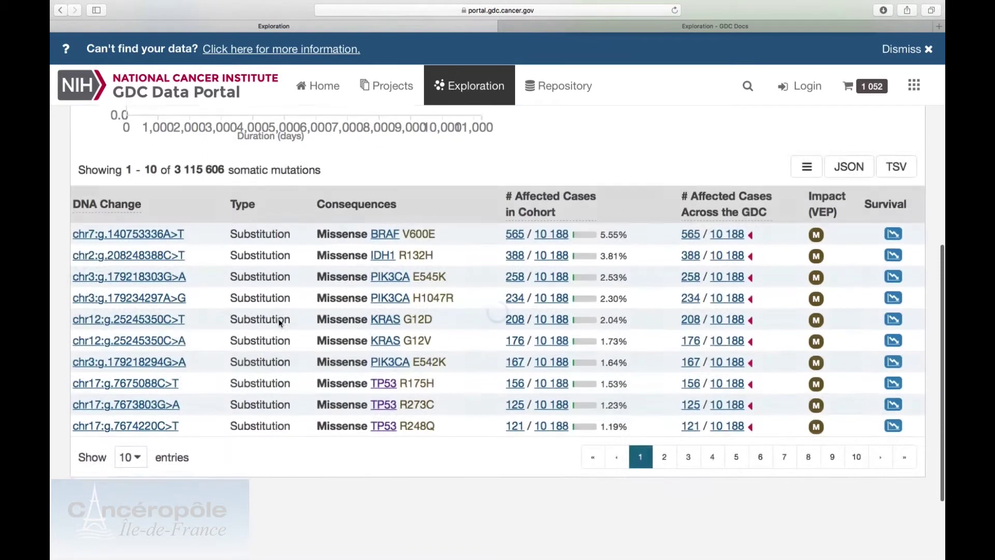
pyautogui.scroll(10, 278, 318)
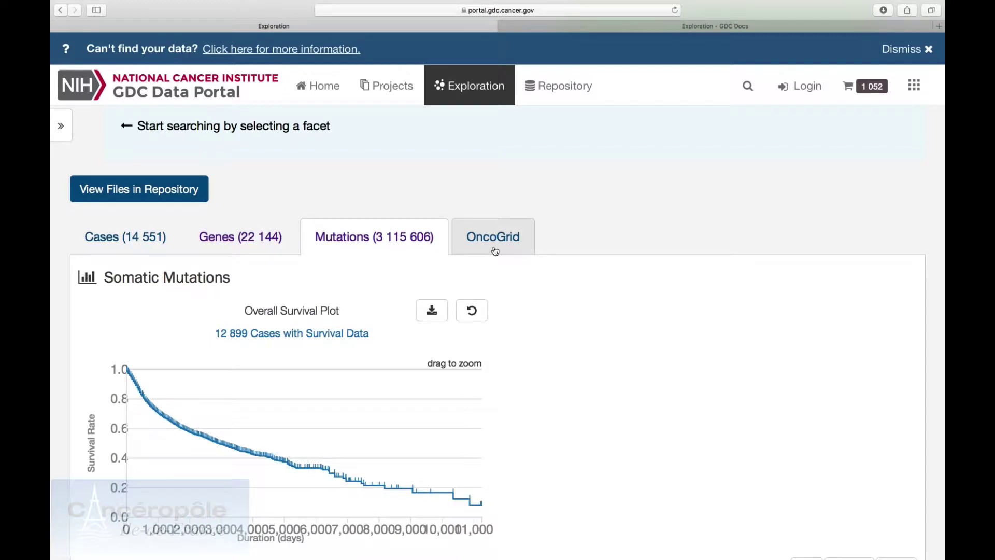
# - View the OncoGrid of the 500 most mutated cases and top 50 mutated genes, and inspect a TTN mutation's details
pyautogui.click(494, 239)
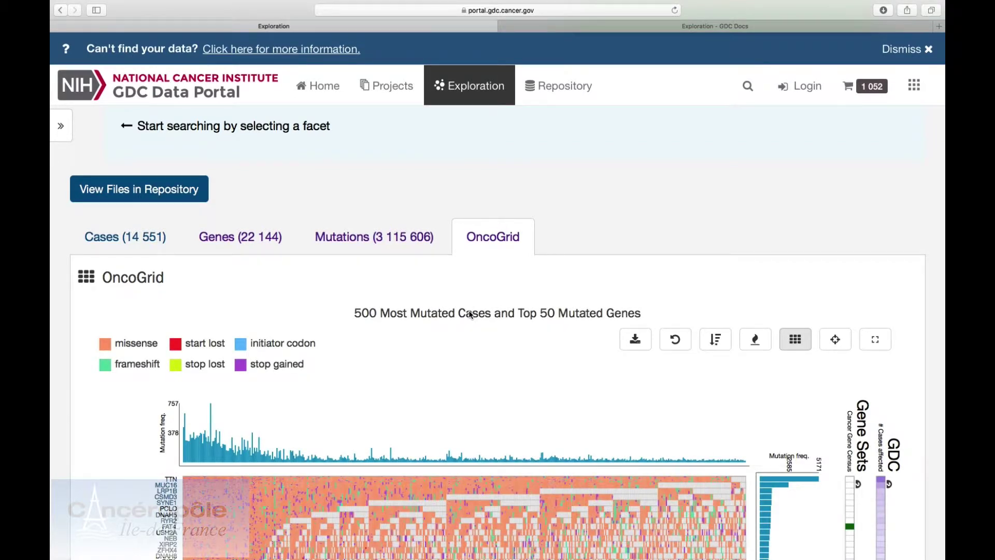
pyautogui.scroll(-5, 471, 314)
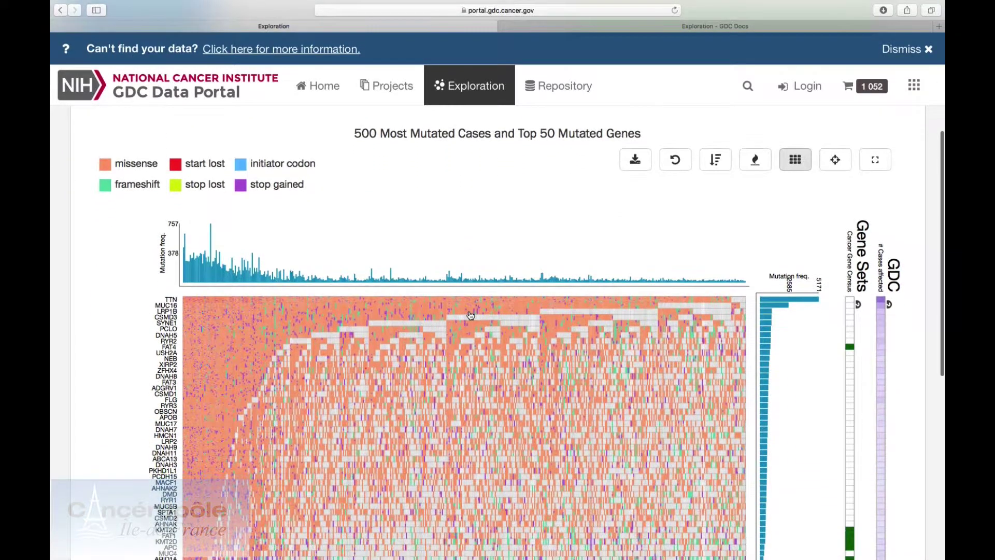
pyautogui.scroll(-3, 470, 315)
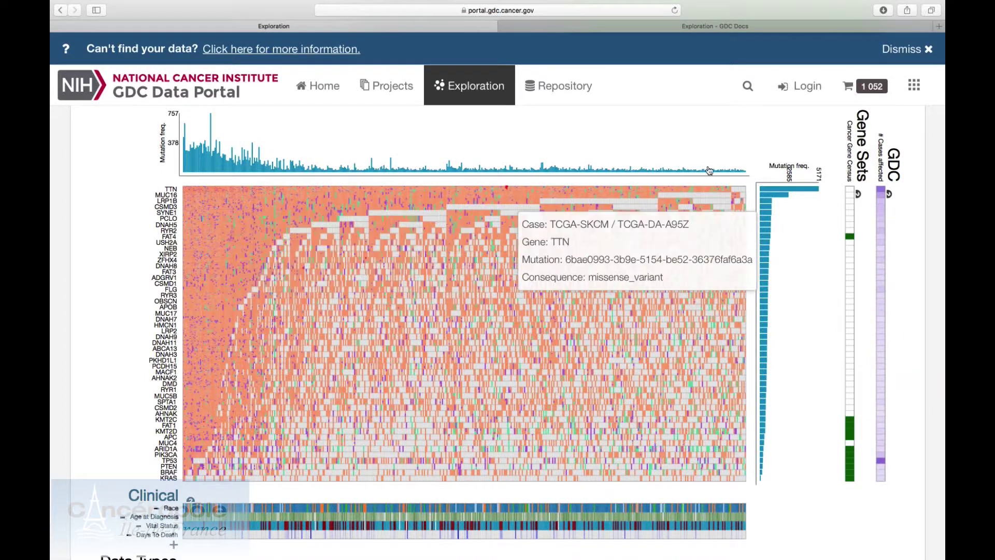
# - Filter the Exploration results to the case with the highest mutation frequency in the OncoGrid and look over its case summary
pyautogui.moveTo(772, 192)
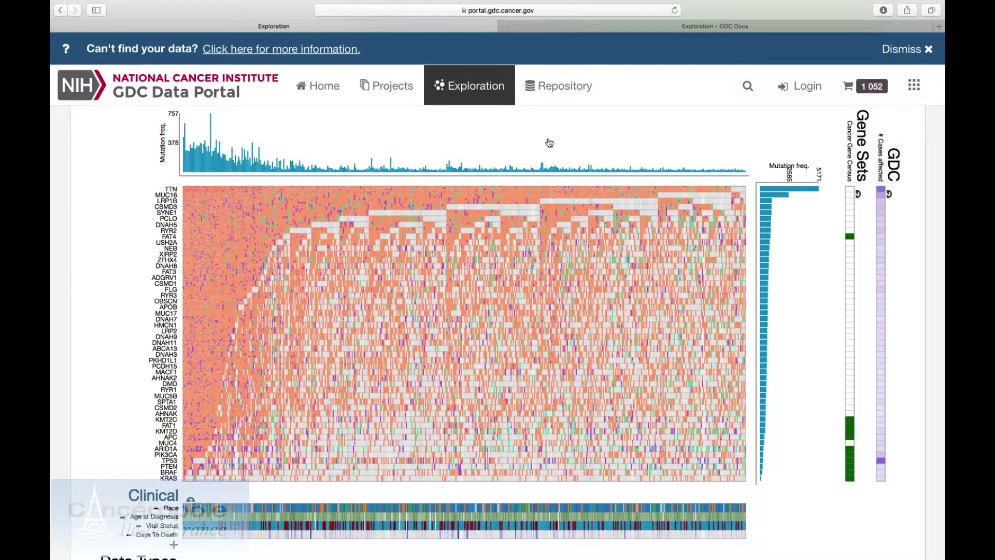
pyautogui.moveTo(213, 124)
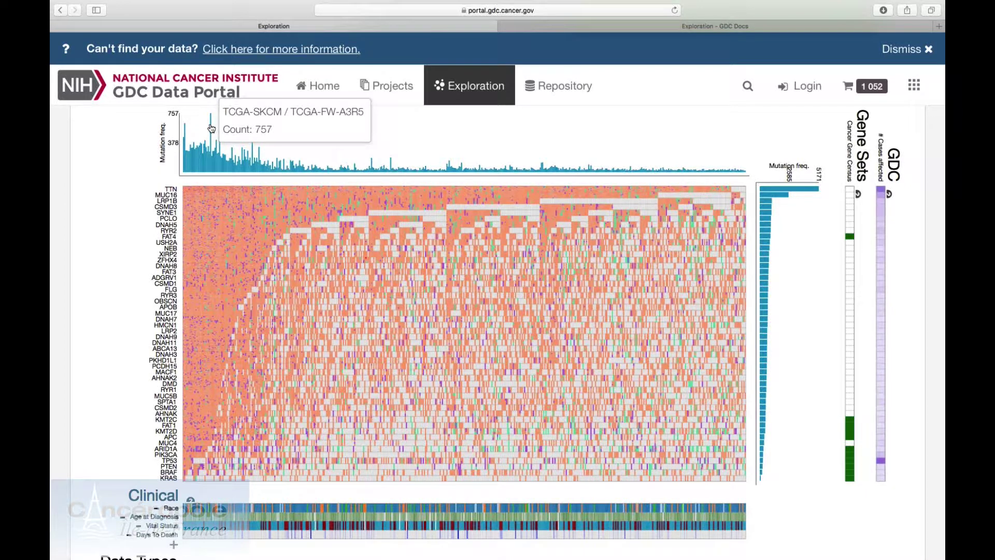
pyautogui.click(211, 129)
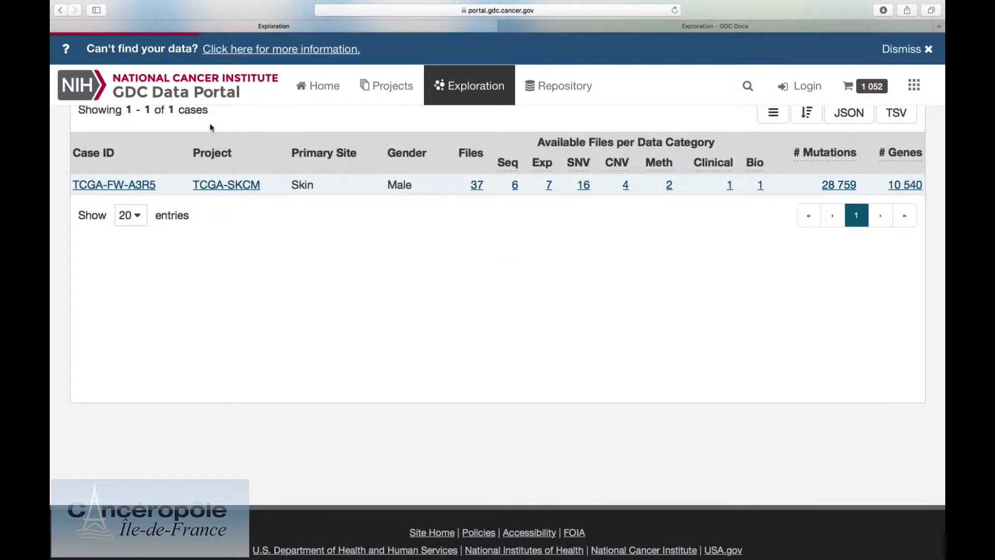
pyautogui.scroll(2, 273, 189)
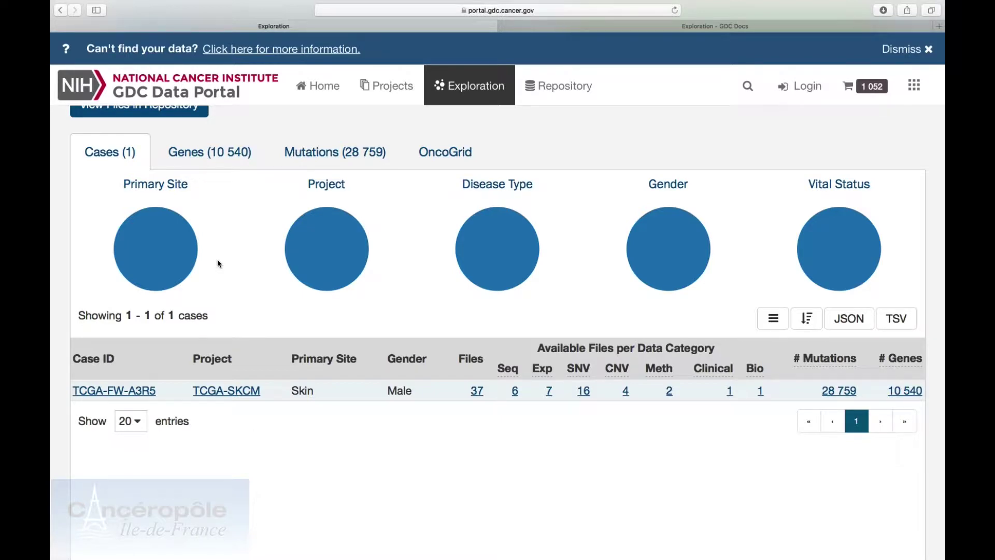
# - Look over the selected case's genes, its somatic mutations table and its single-case OncoGrid with clinical and data type tracks
pyautogui.click(213, 151)
pyautogui.click(324, 155)
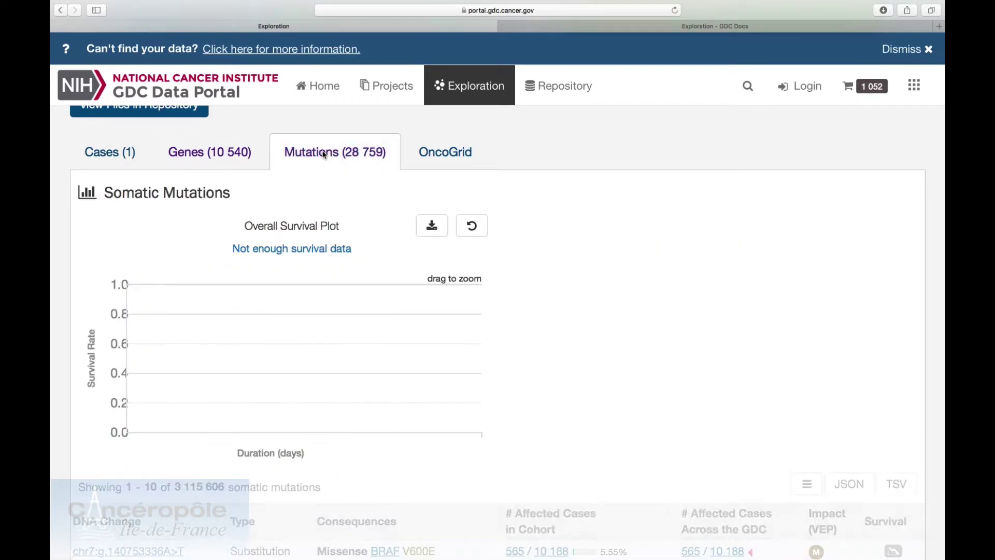
pyautogui.scroll(-5, 373, 306)
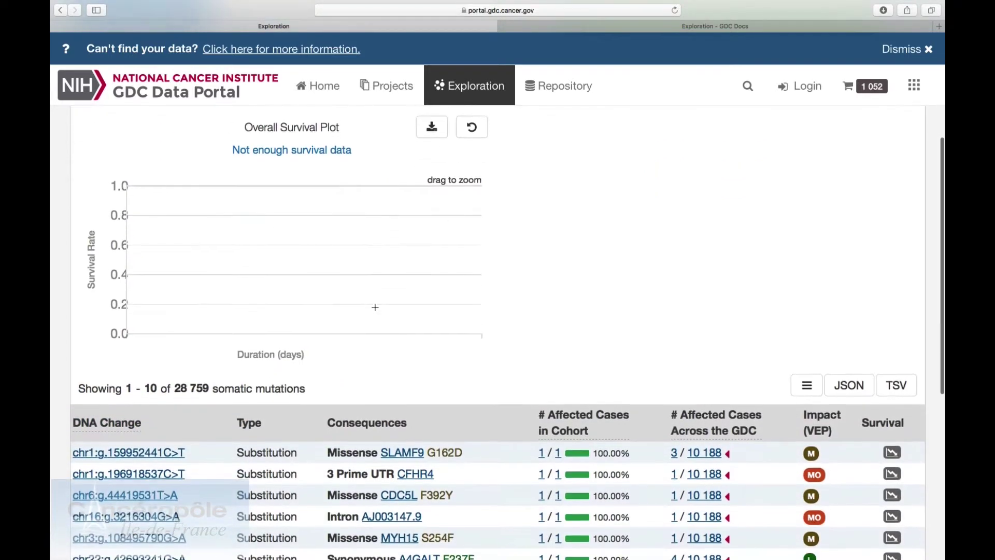
pyautogui.scroll(5, 236, 170)
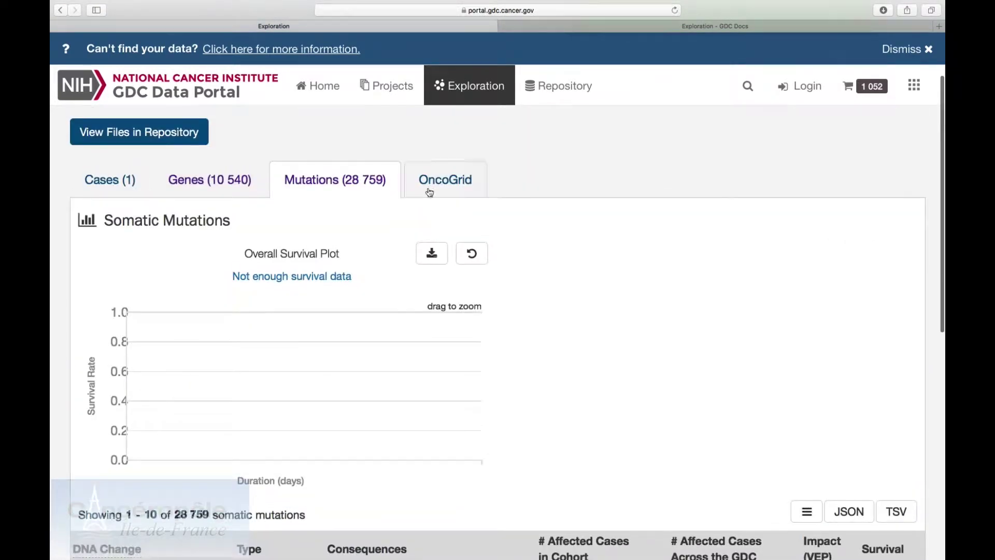
pyautogui.click(428, 184)
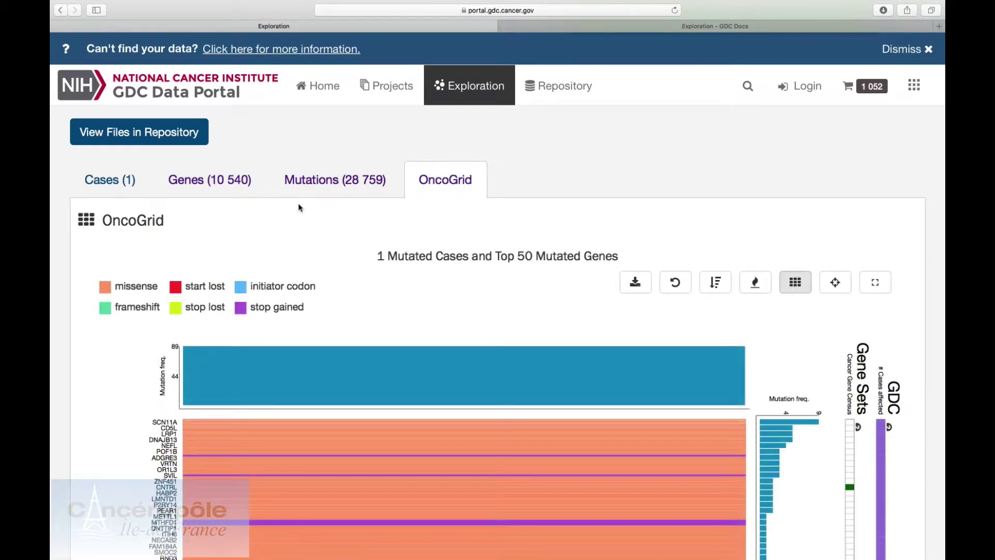
pyautogui.scroll(-3, 298, 204)
pyautogui.scroll(-5, 389, 248)
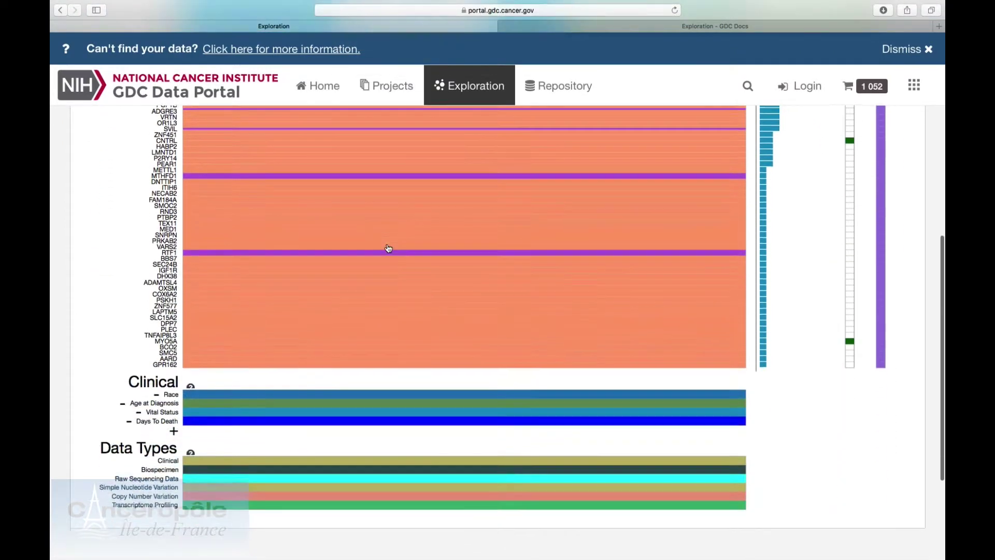
pyautogui.scroll(3, 347, 260)
pyautogui.scroll(5, 347, 262)
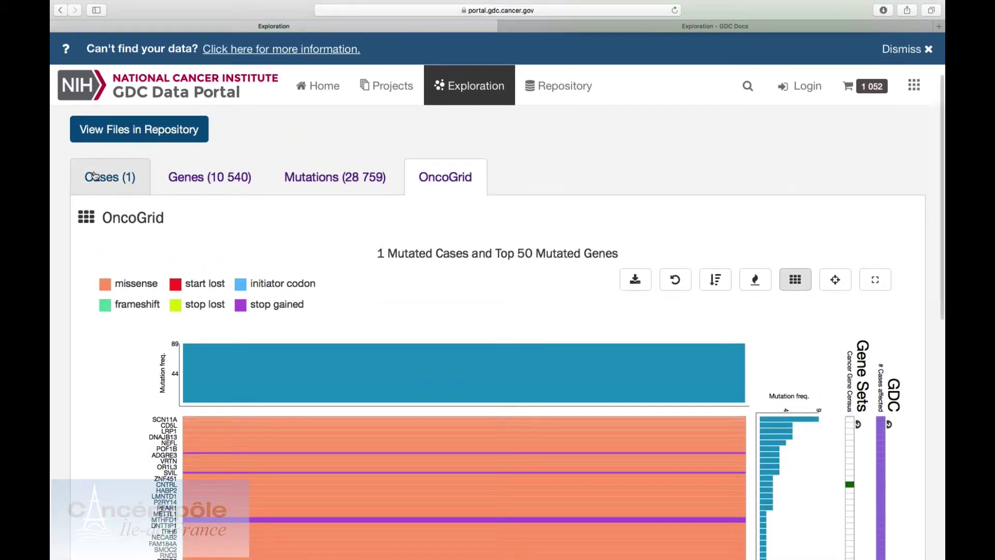
# - Clear the single-case filter and look over the OncoGrid for all cases again
pyautogui.click(89, 169)
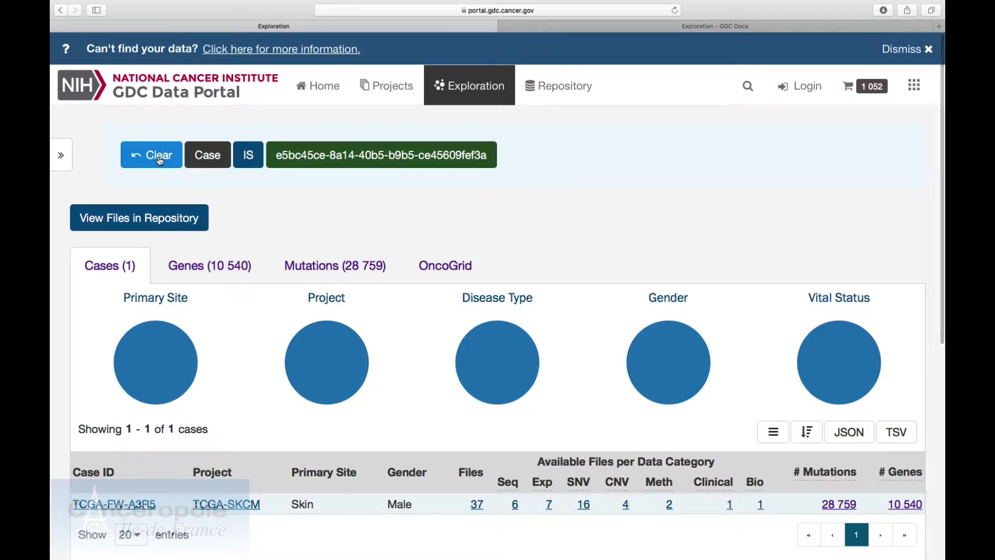
pyautogui.click(161, 162)
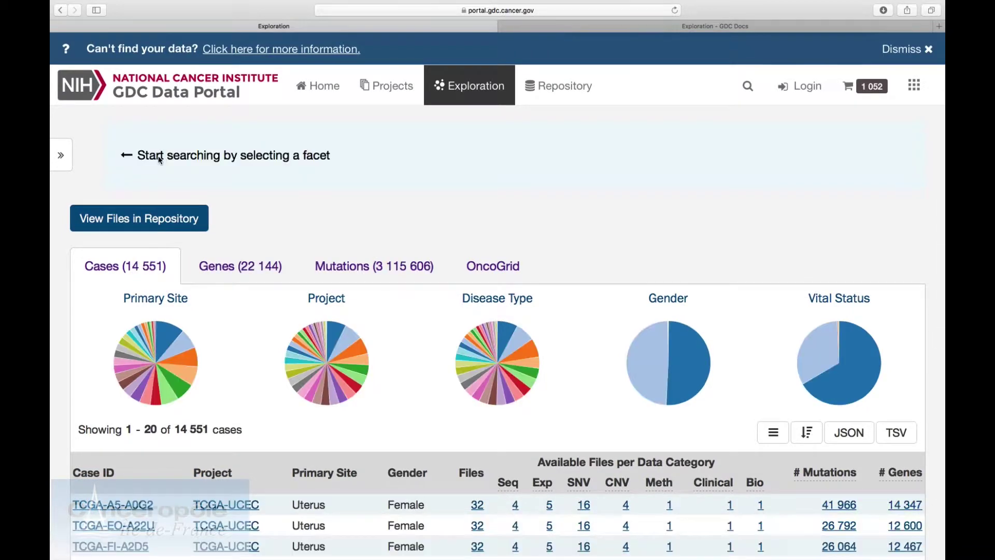
pyautogui.click(478, 264)
pyautogui.scroll(-5, 478, 262)
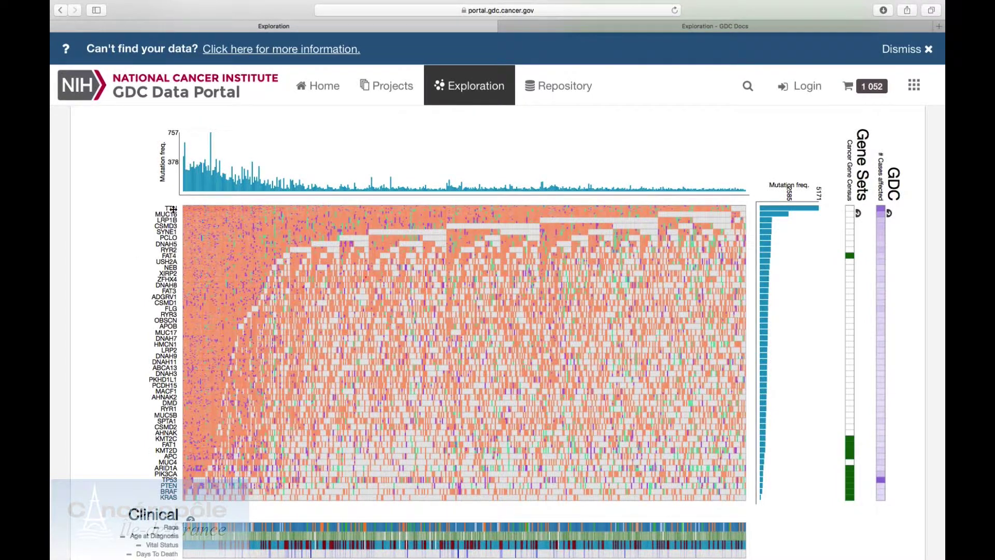
# - Show the case facets of the Exploration page and filter the cases by the project TCGA-BRCA
pyautogui.scroll(5, 173, 209)
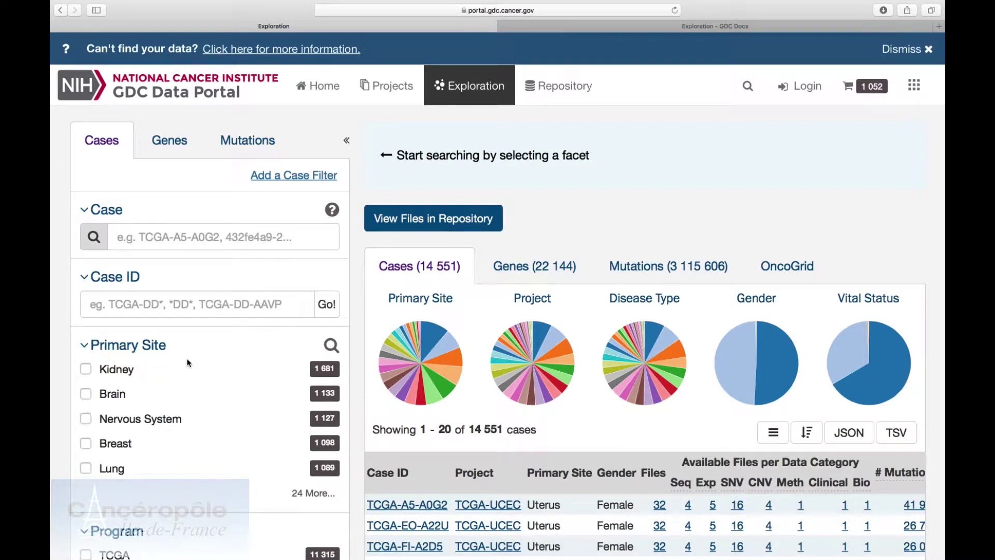
pyautogui.scroll(-1, 188, 363)
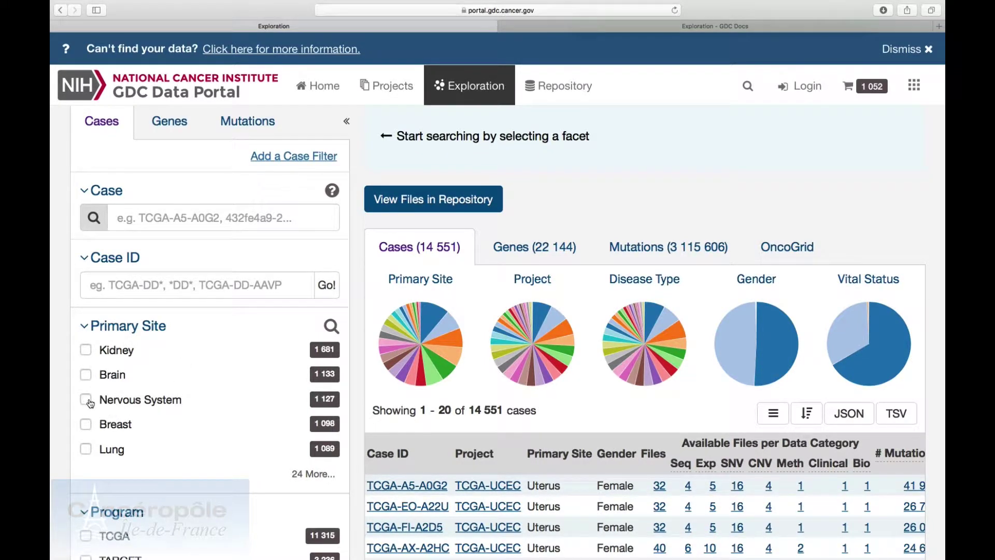
pyautogui.scroll(-5, 91, 404)
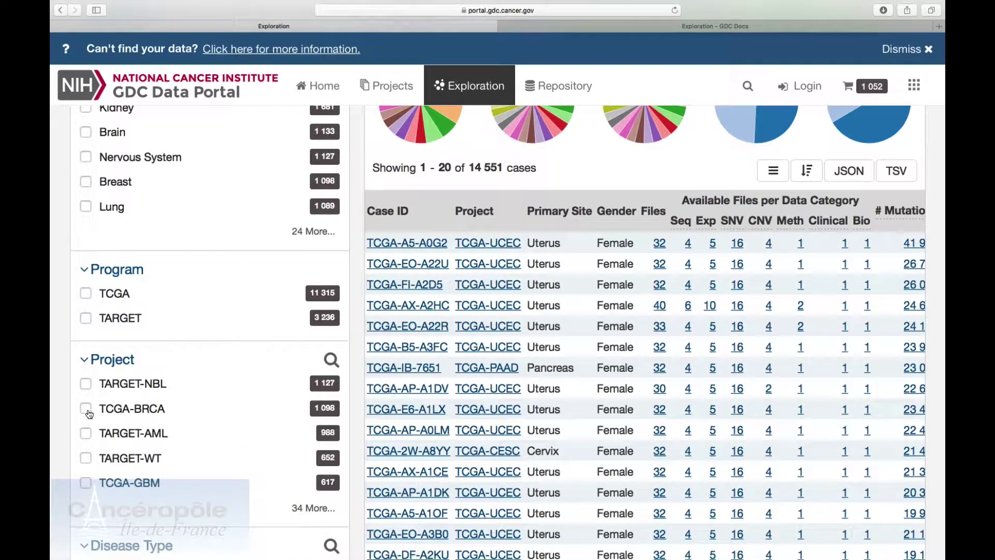
pyautogui.click(88, 410)
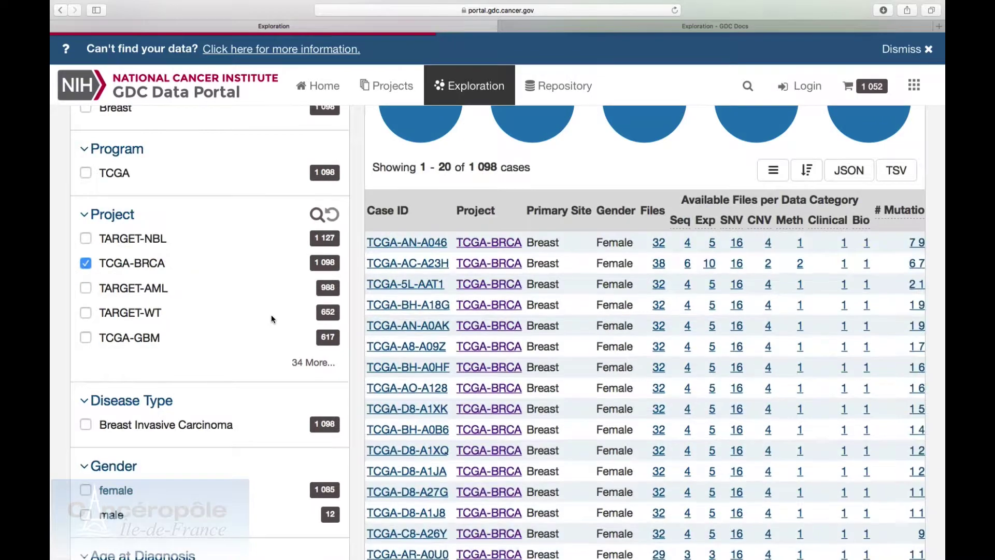
# - Add the genes BRCA1 and BRCA2 to the gene filter of the TCGA-BRCA results
pyautogui.scroll(5, 272, 316)
pyautogui.click(174, 144)
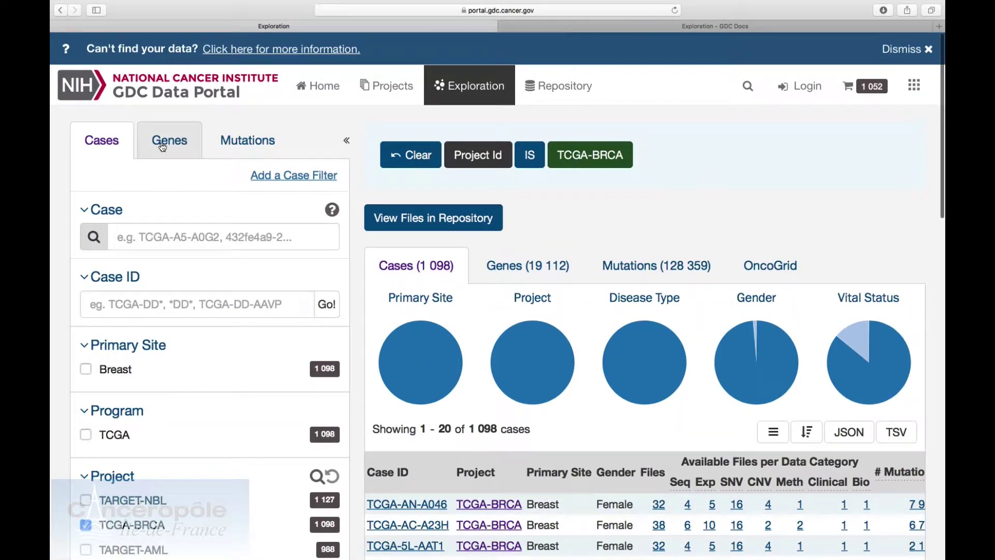
pyautogui.click(176, 210)
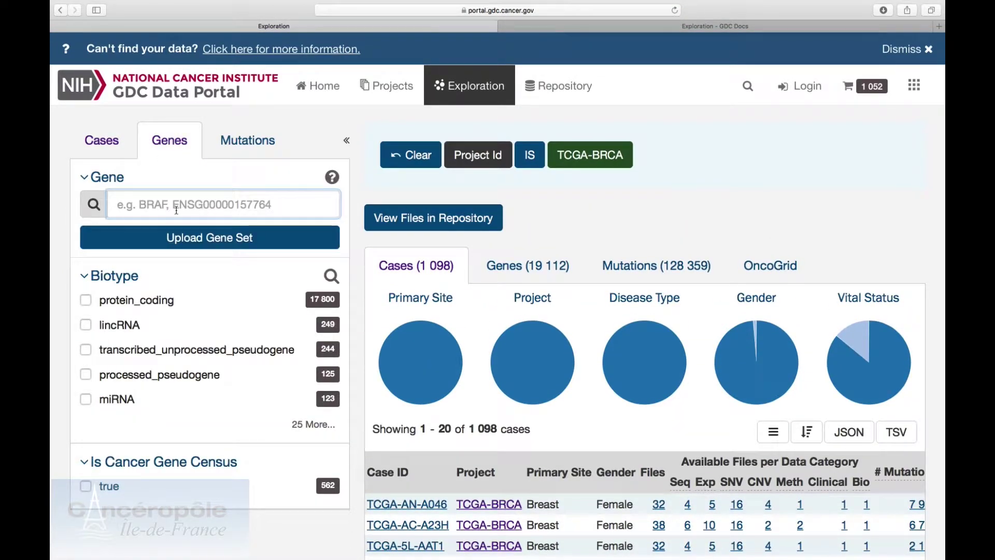
pyautogui.write('BRCA')
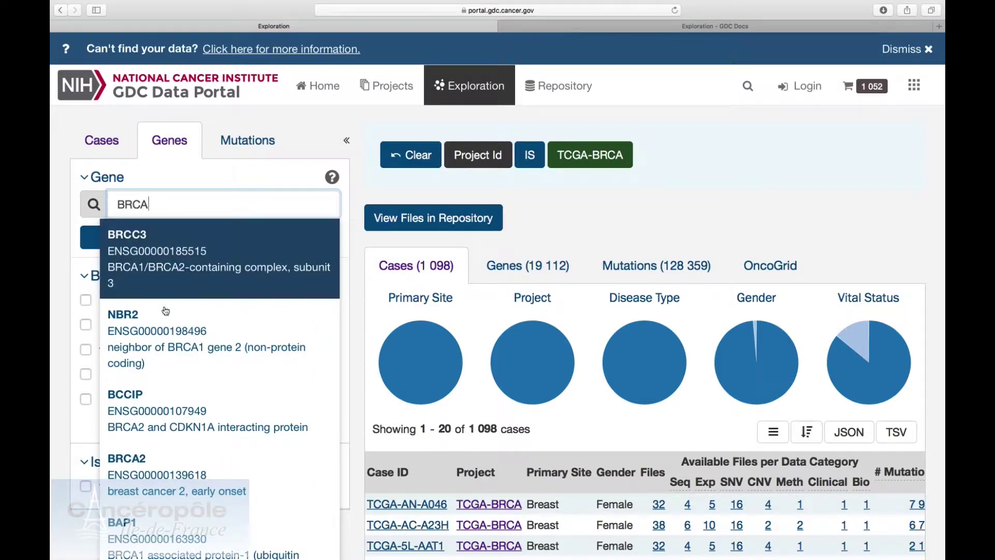
pyautogui.write('1')
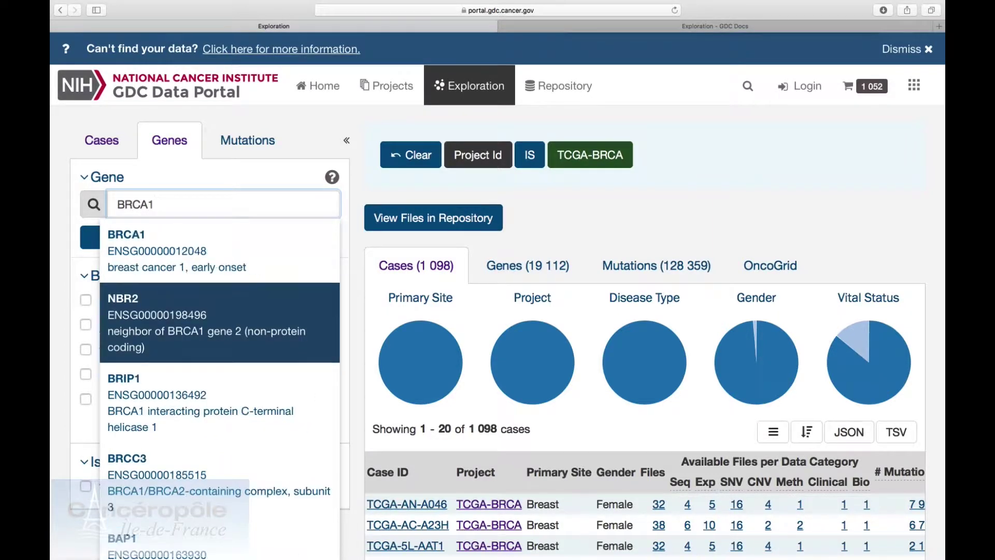
pyautogui.click(178, 257)
pyautogui.write('BRCA1')
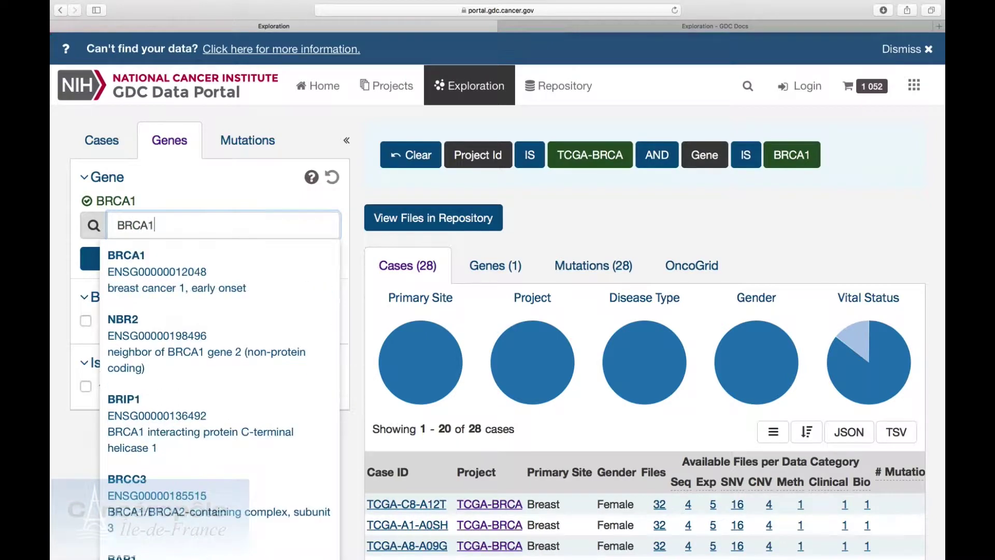
pyautogui.press('BackSpace')
pyautogui.write('2')
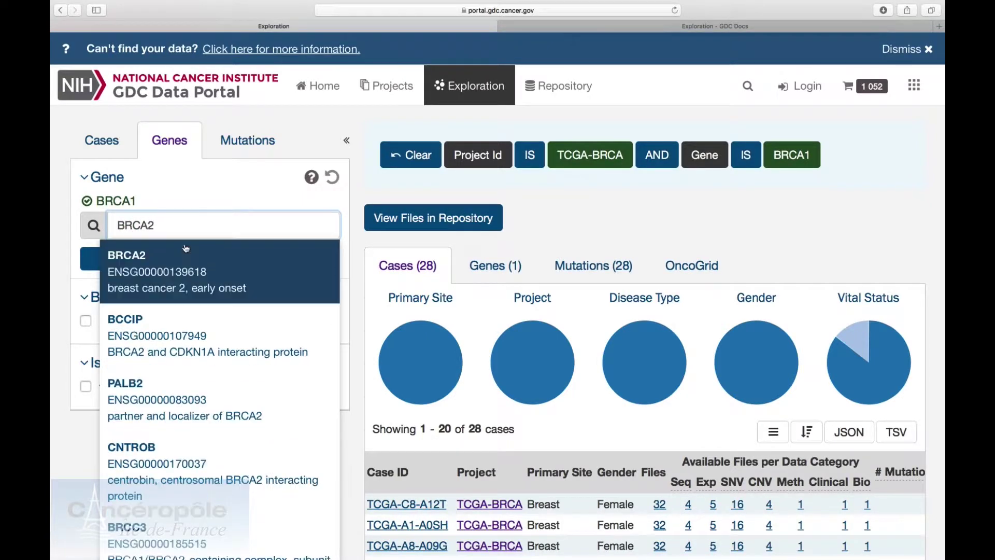
pyautogui.click(187, 253)
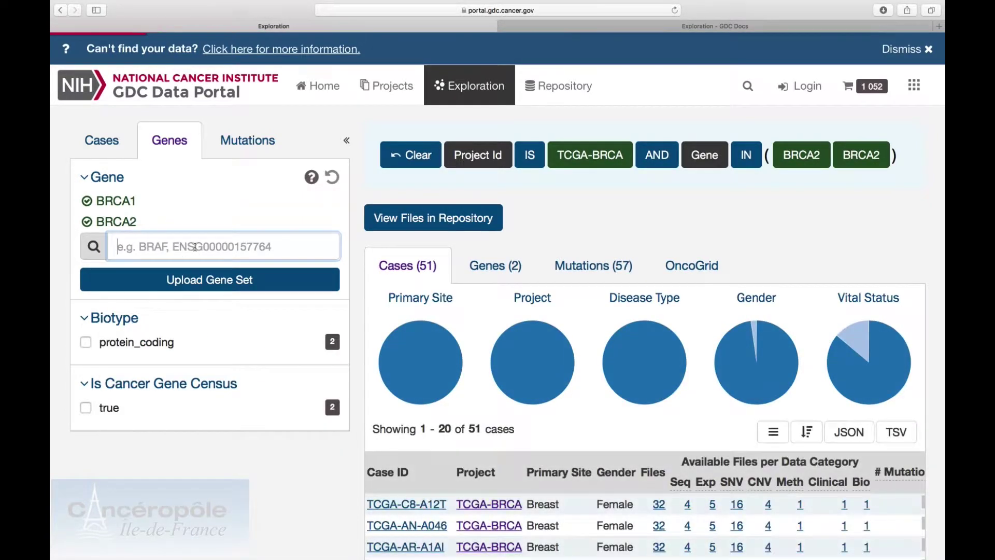
# - Add the genes TP53, BRAF and PIK3CA to the gene filter
pyautogui.write('TP53')
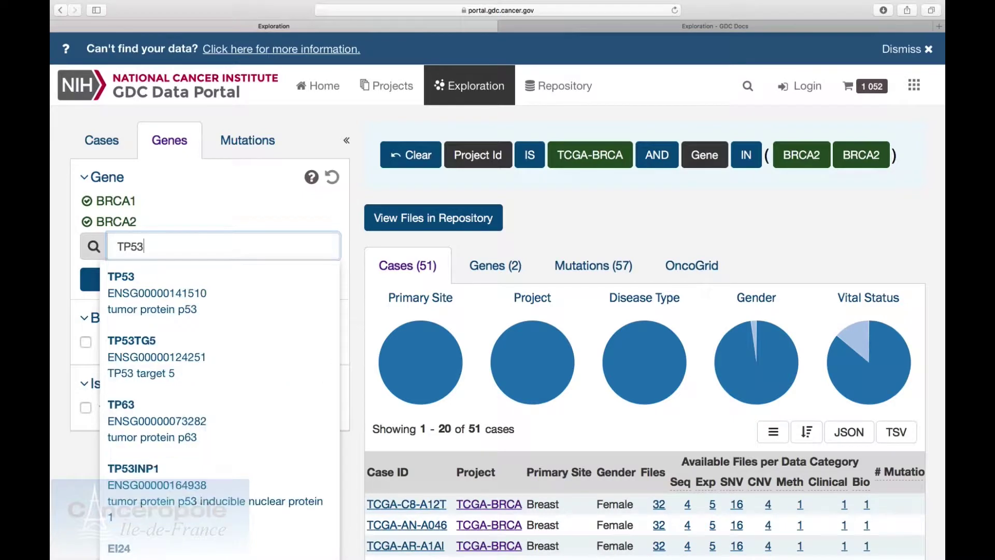
pyautogui.click(189, 279)
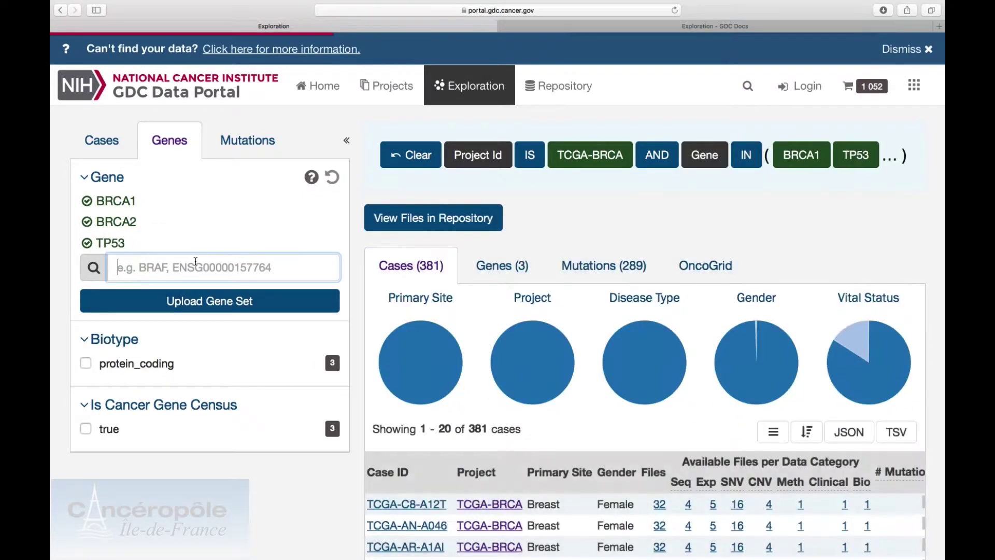
pyautogui.write('BRAF')
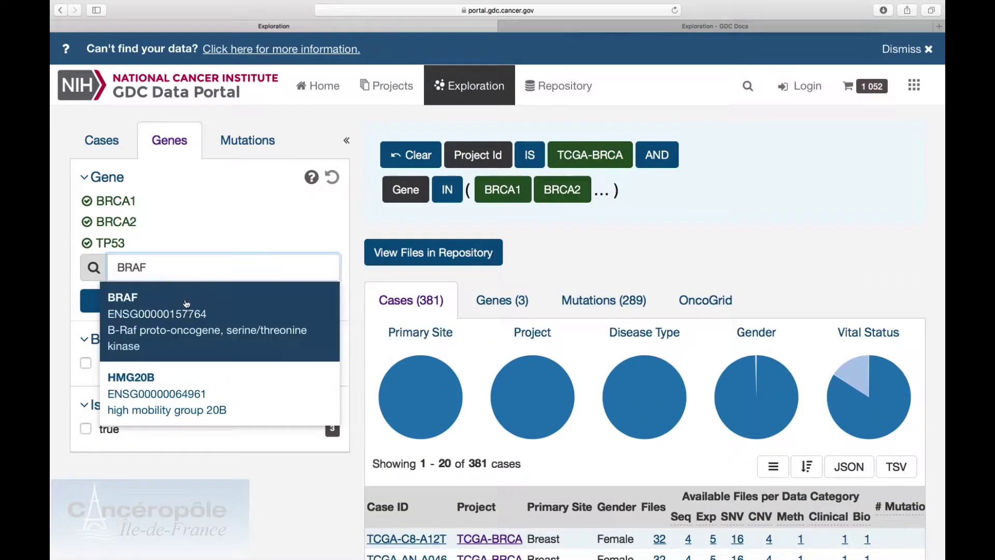
pyautogui.press('Down')
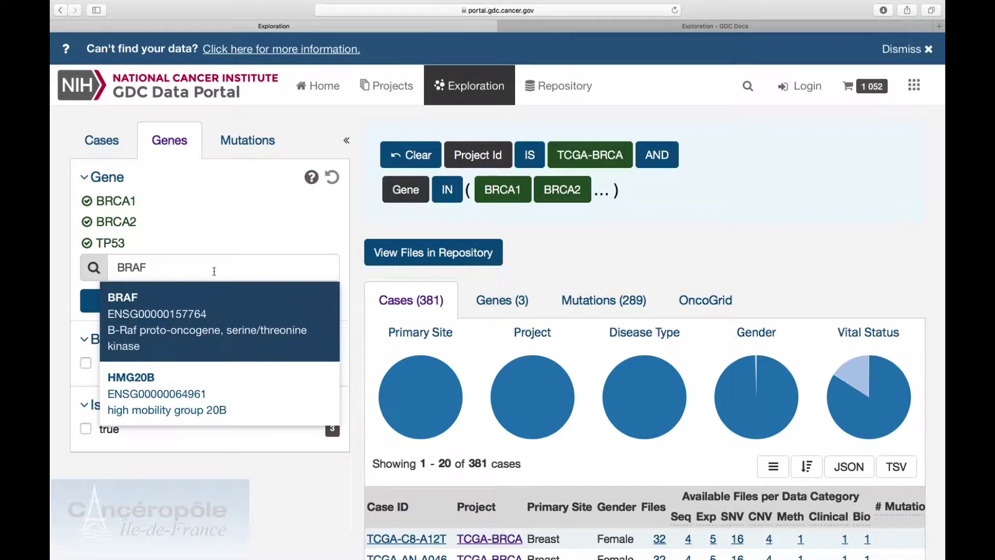
pyautogui.click(206, 308)
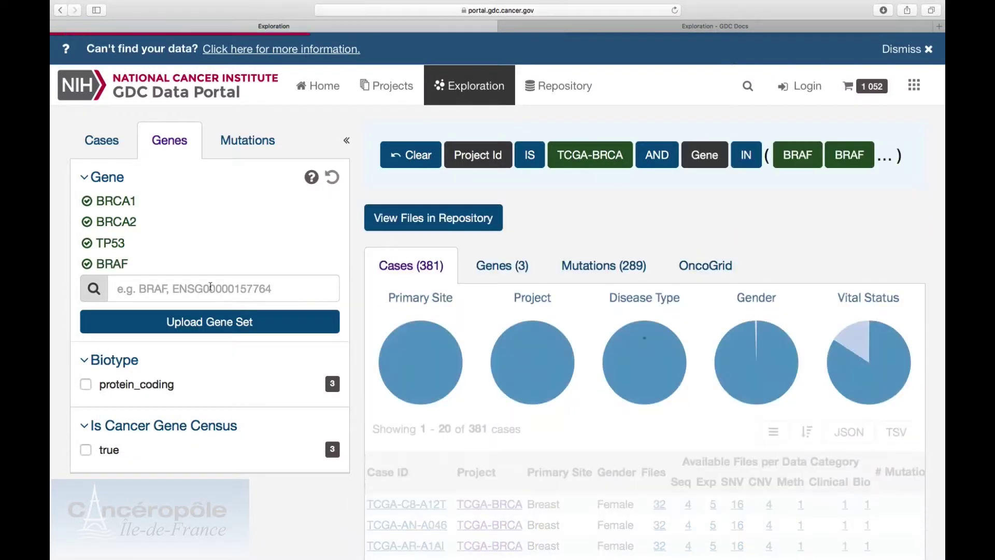
pyautogui.click(205, 291)
pyautogui.write('PIK3CA')
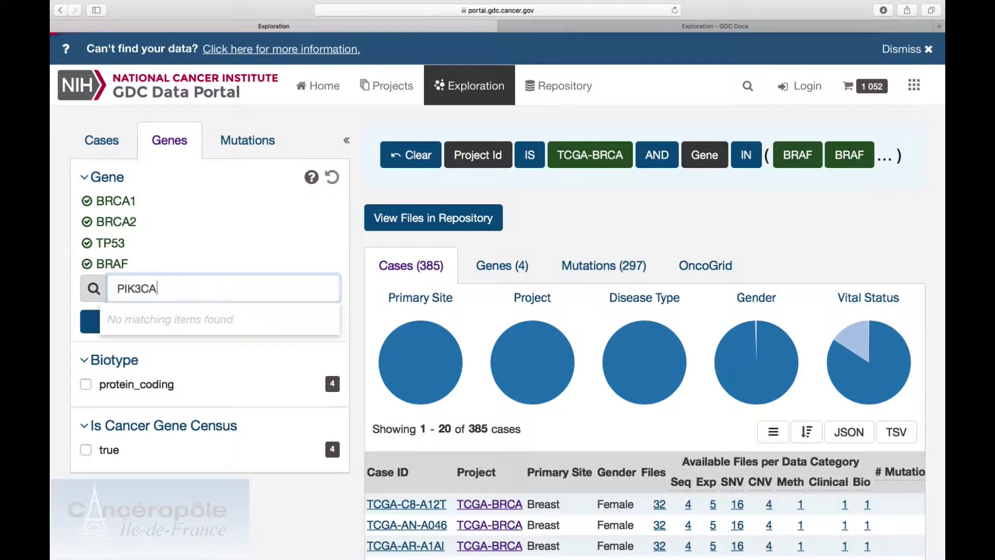
pyautogui.click(210, 329)
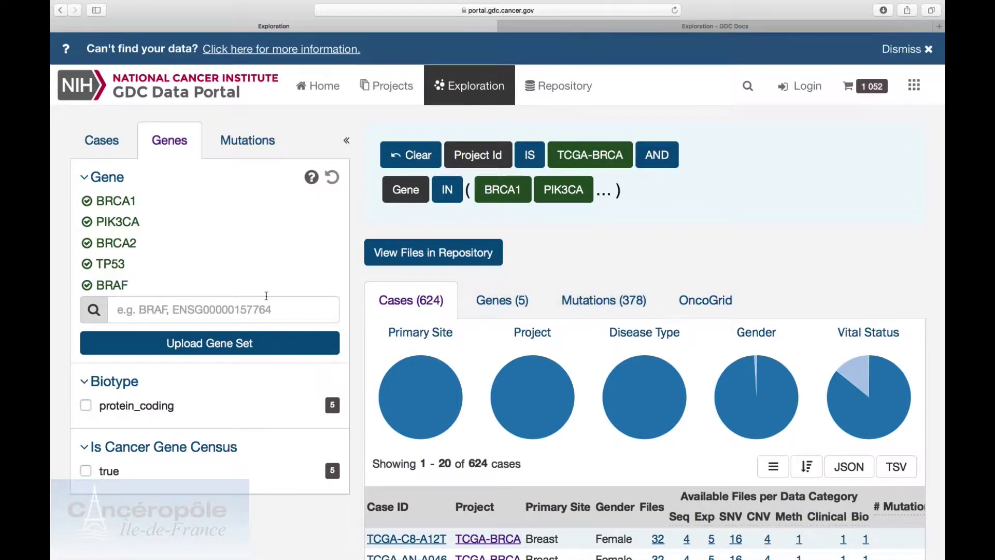
# - Display the OncoGrid for the five filtered genes in TCGA-BRCA and download it as an SVG
pyautogui.click(683, 284)
pyautogui.scroll(-4, 683, 282)
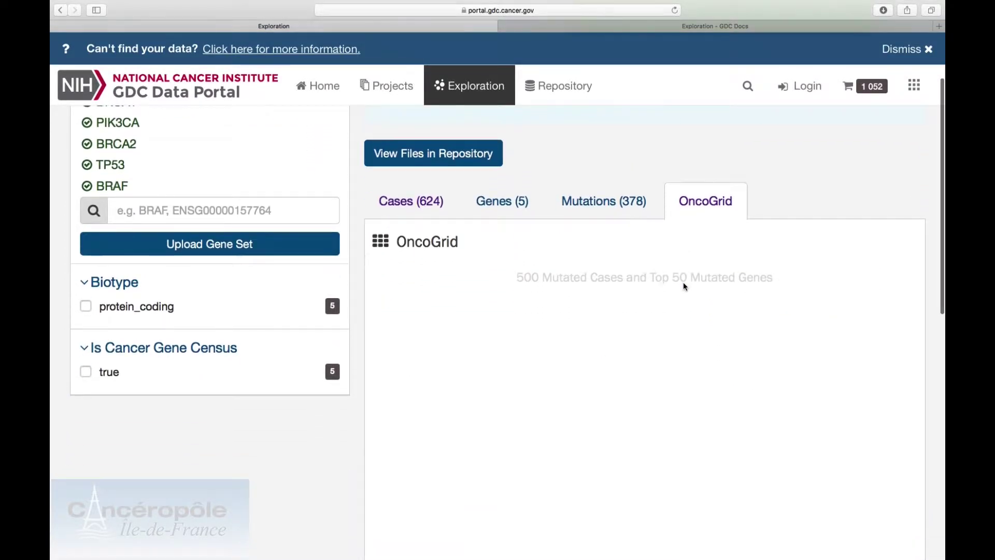
pyautogui.scroll(-5, 683, 283)
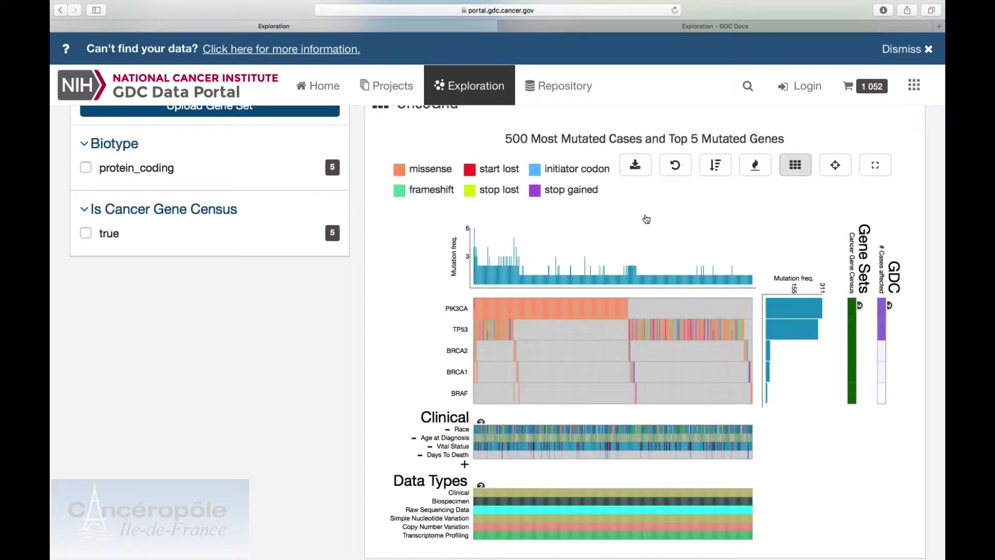
pyautogui.click(636, 166)
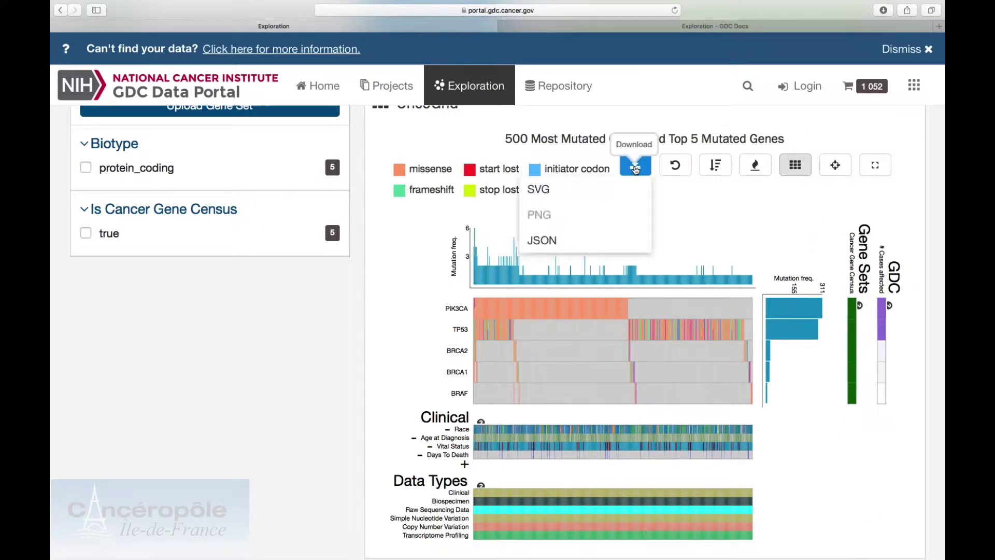
pyautogui.click(592, 193)
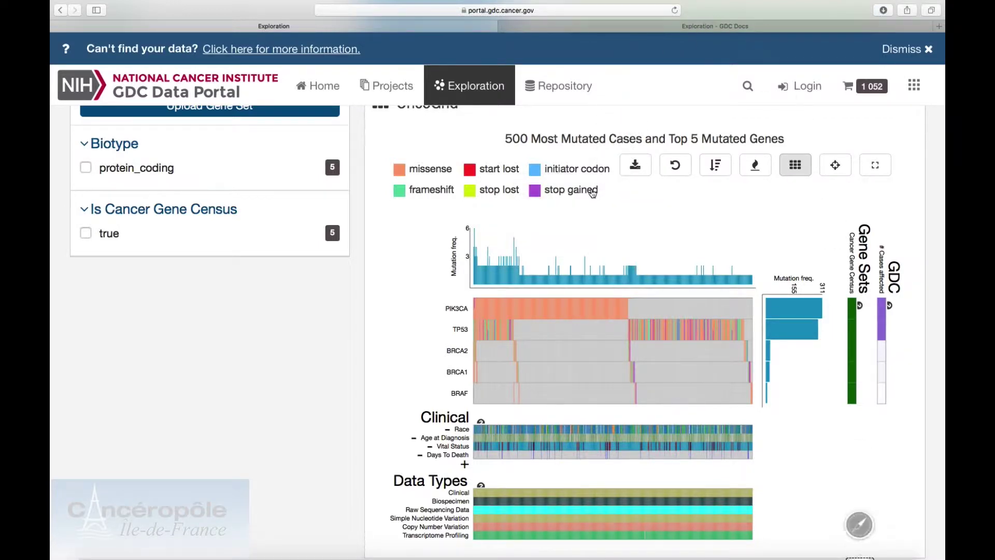
# - Show the list of cases matching the TCGA-BRCA and gene filters, together with the case facets
pyautogui.scroll(5, 592, 193)
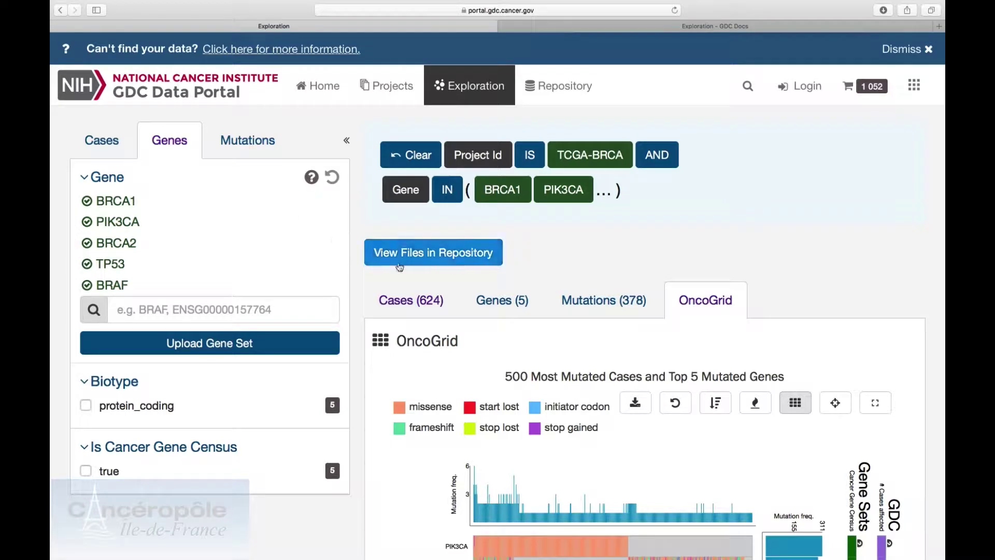
pyautogui.click(430, 308)
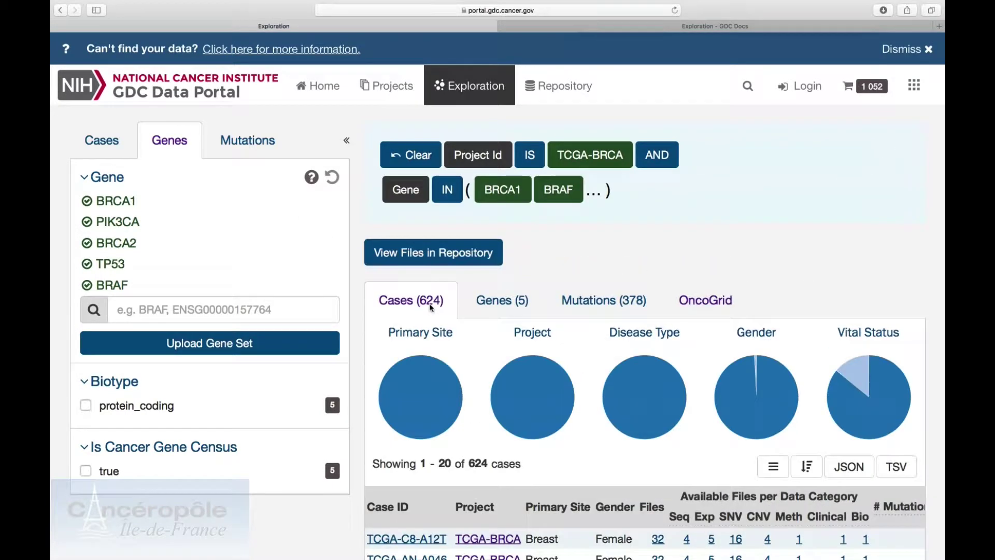
pyautogui.scroll(-5, 430, 307)
pyautogui.scroll(5, 429, 307)
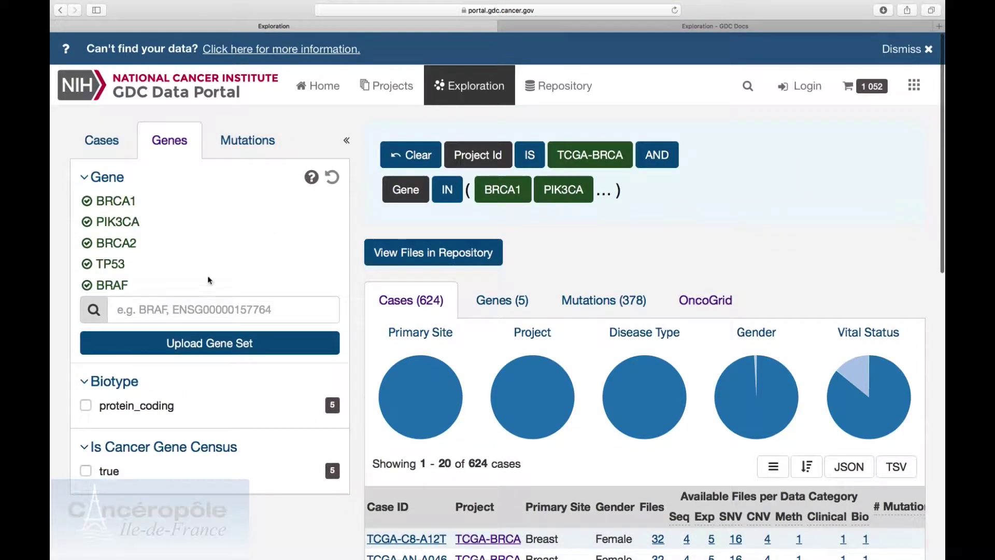
pyautogui.click(108, 136)
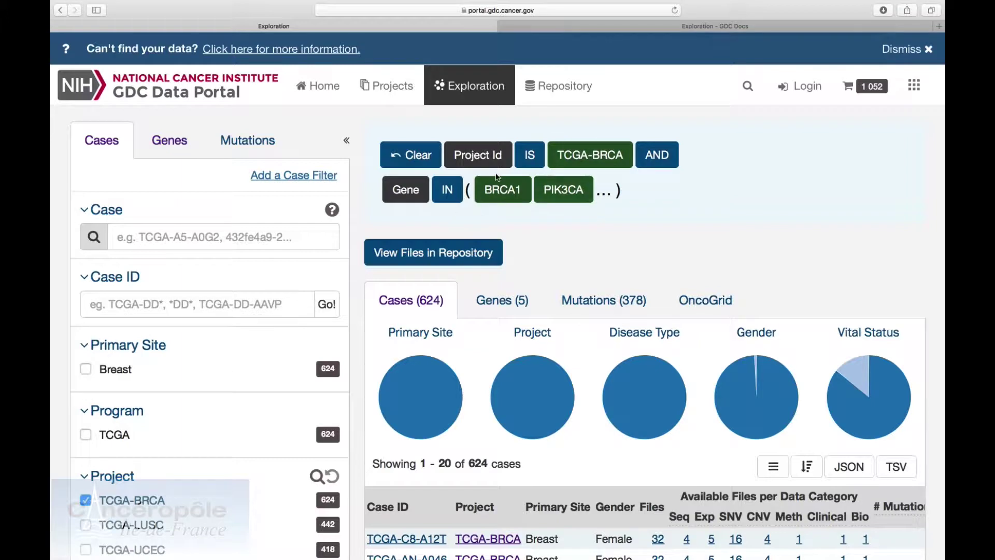
# - Open the filtered cases' files in the Repository and look through the file list and the file facets
pyautogui.click(462, 259)
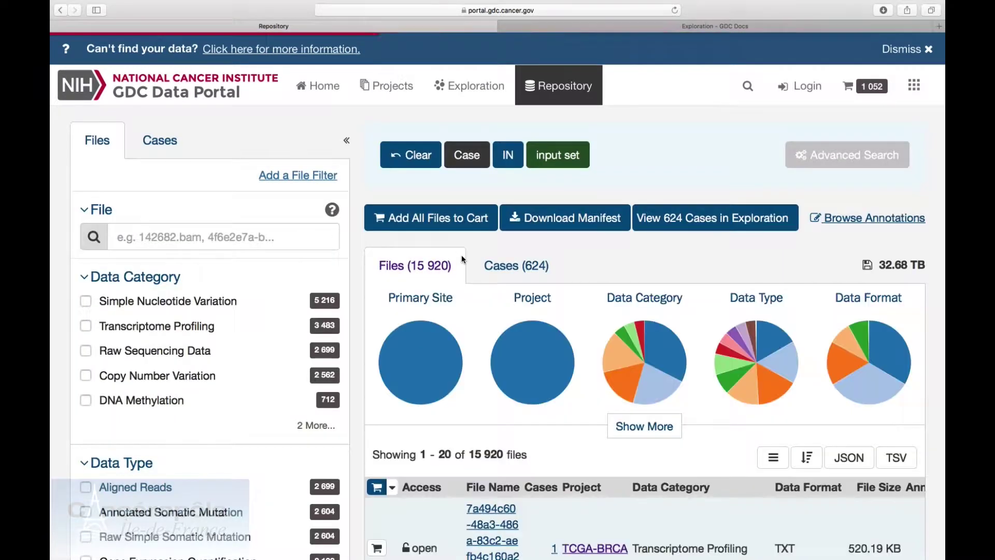
pyautogui.scroll(-5, 461, 254)
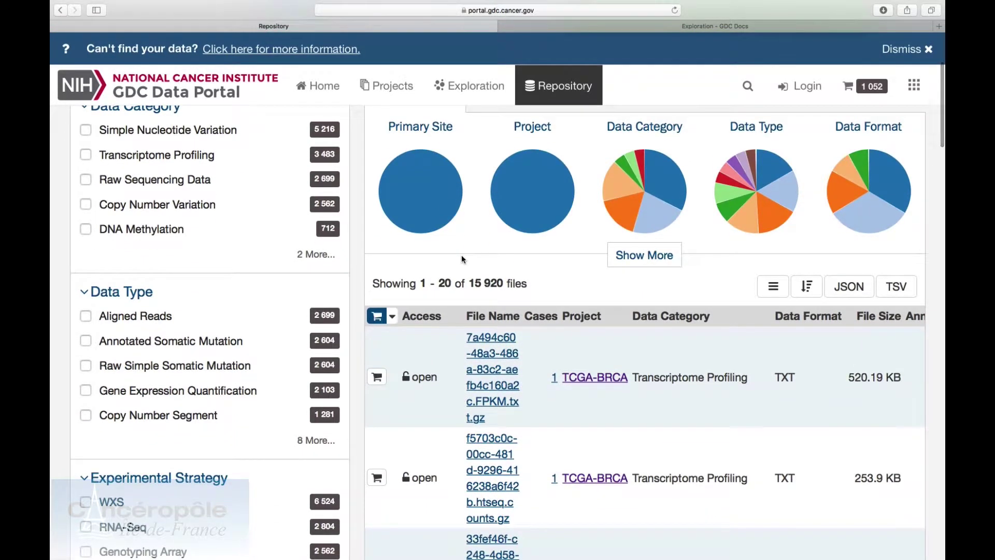
pyautogui.scroll(-5, 463, 260)
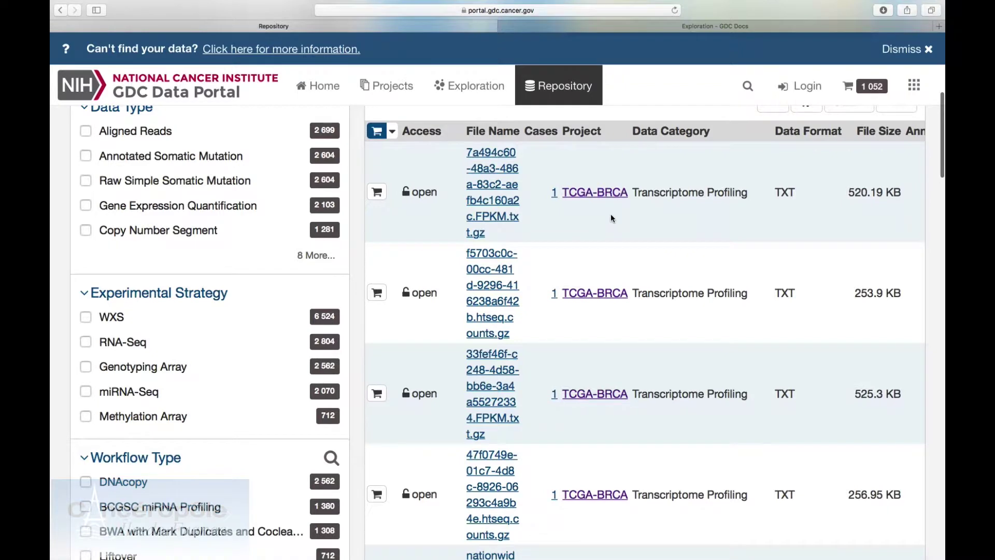
pyautogui.scroll(-4, 611, 218)
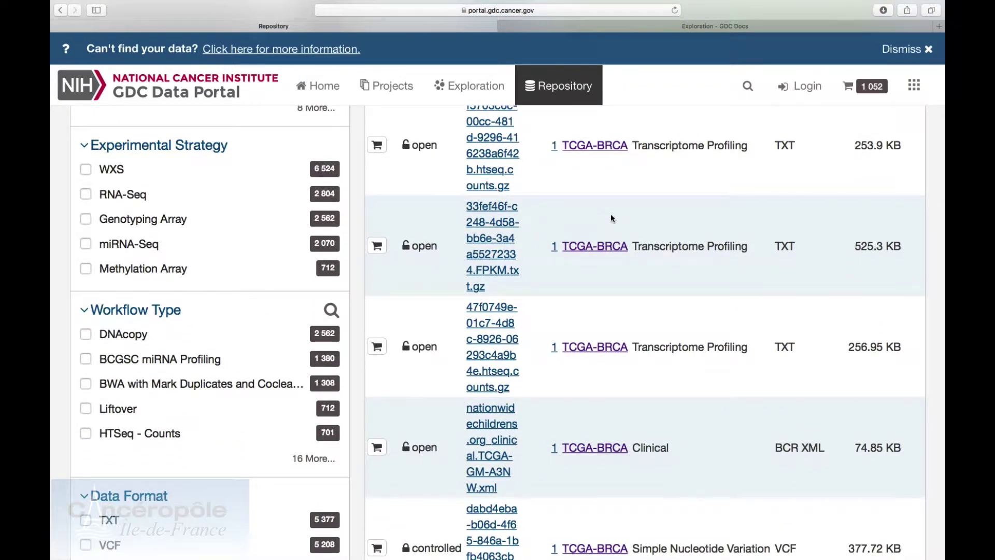
pyautogui.scroll(-3, 612, 219)
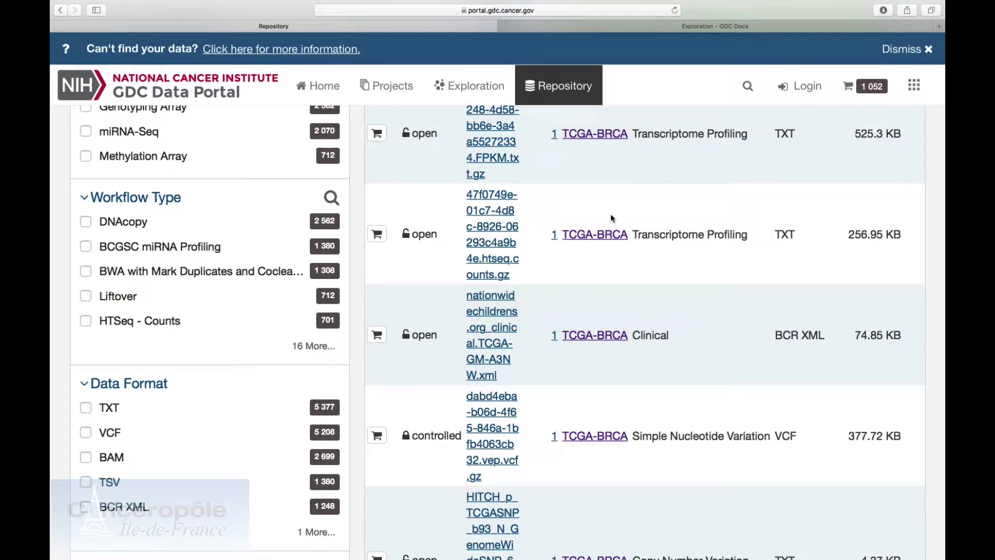
pyautogui.scroll(-5, 611, 218)
pyautogui.scroll(7, 610, 218)
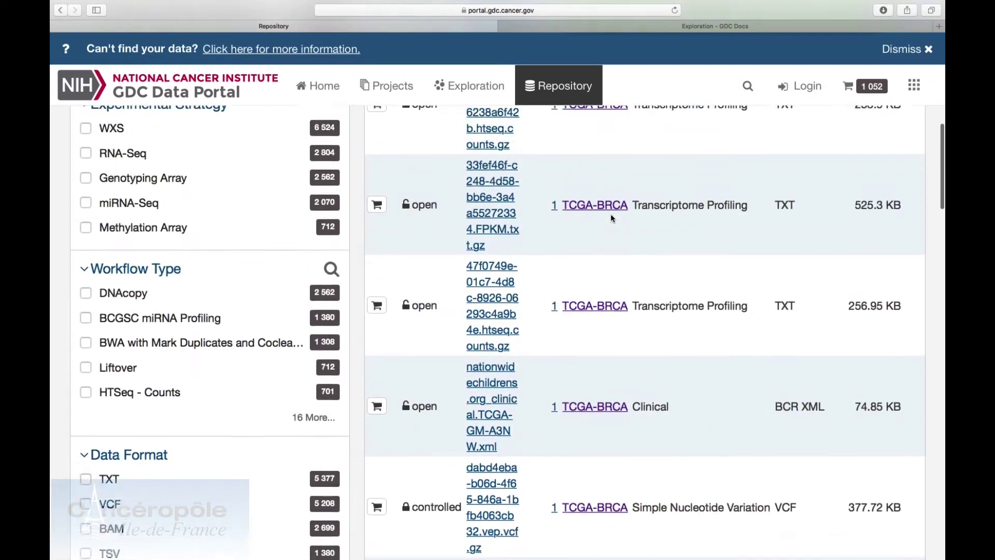
pyautogui.scroll(11, 611, 218)
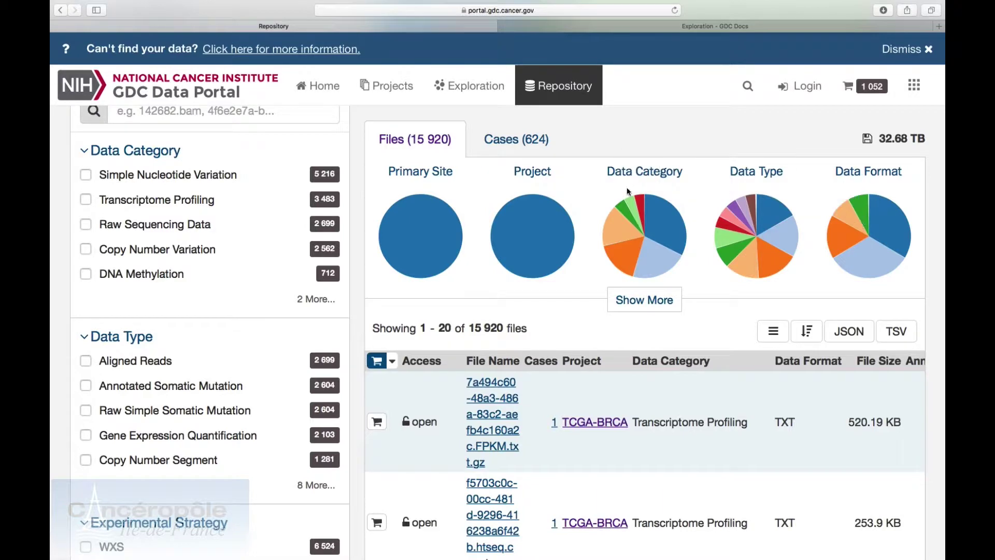
pyautogui.scroll(3, 627, 189)
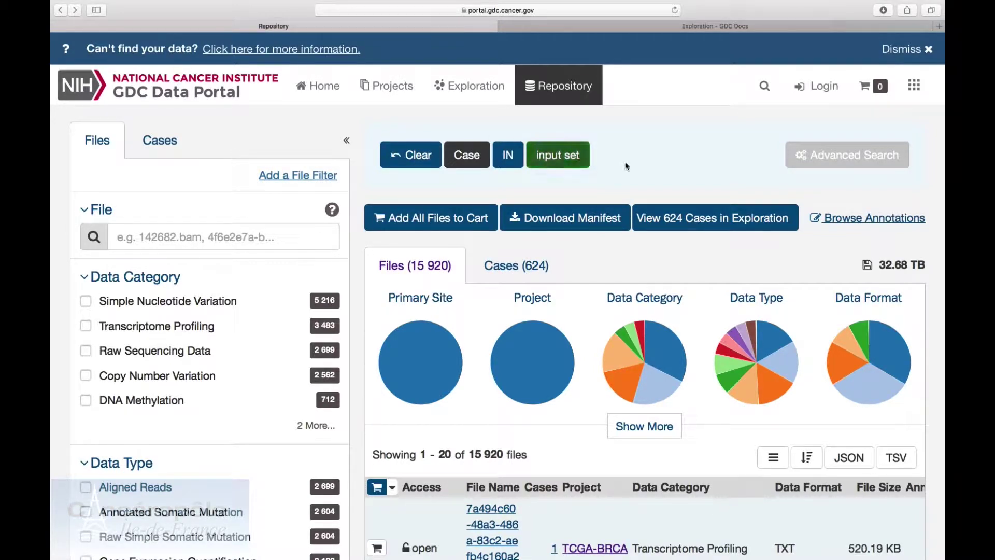
# - Filter the repository files by the data category Copy Number Variation and the data type Copy Number Segment
pyautogui.scroll(-2, 627, 165)
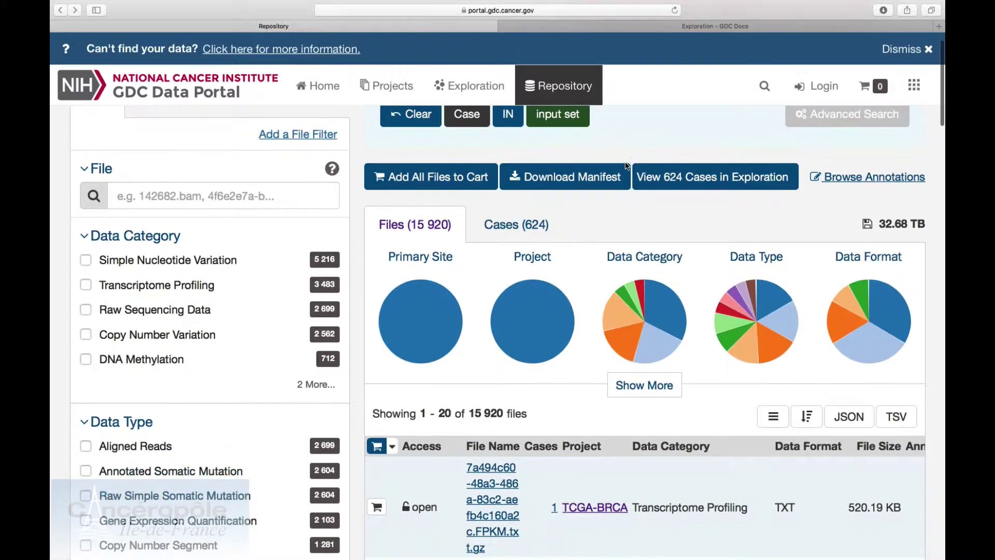
pyautogui.click(86, 337)
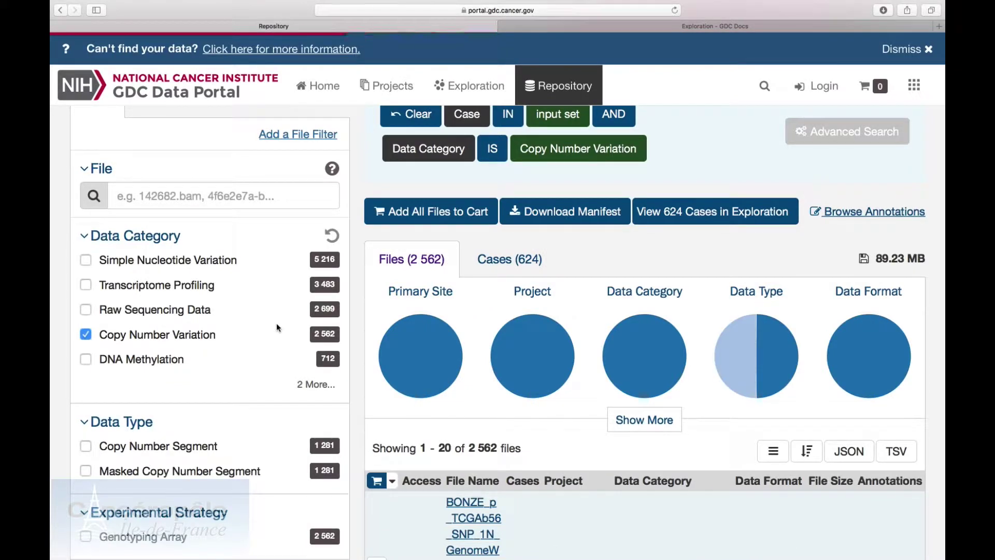
pyautogui.scroll(-5, 277, 327)
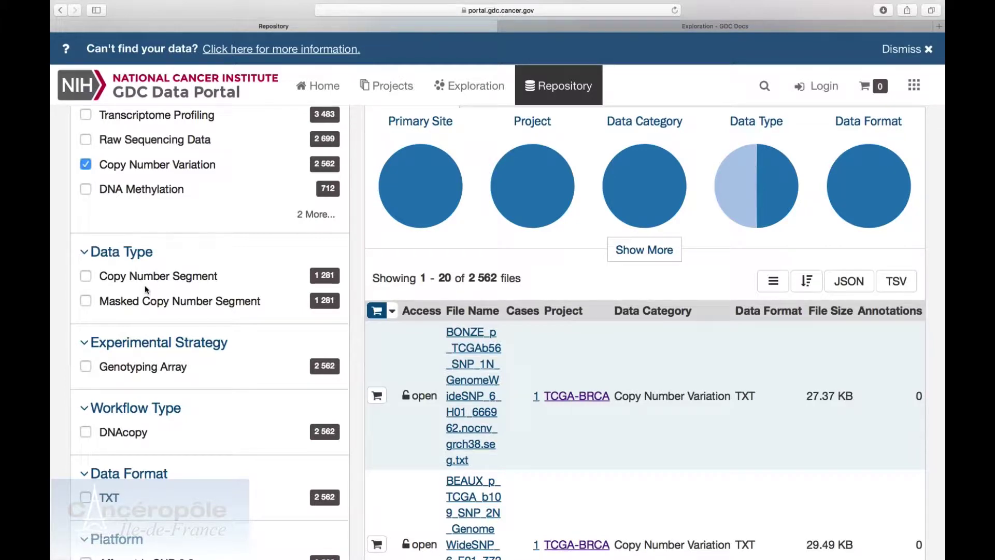
pyautogui.click(86, 277)
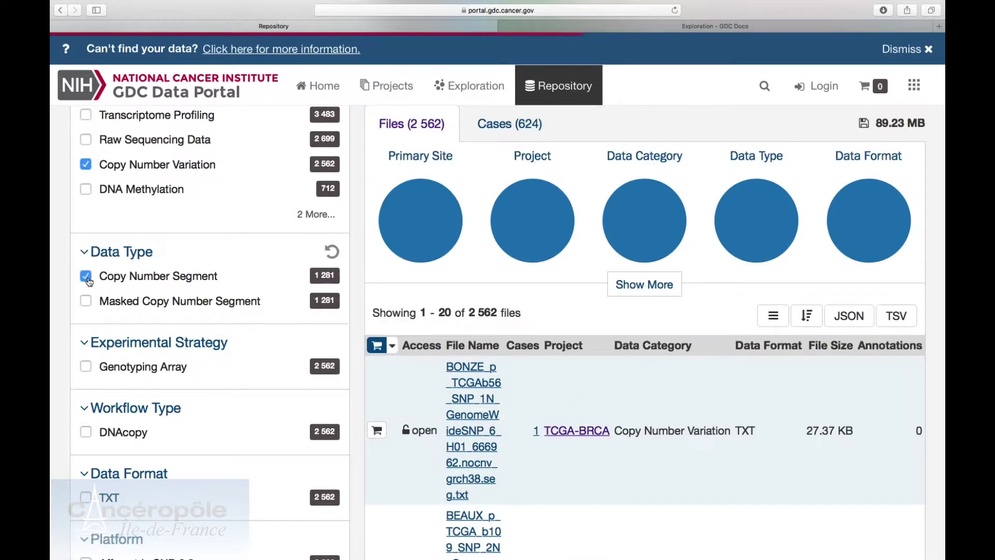
pyautogui.scroll(-3, 145, 184)
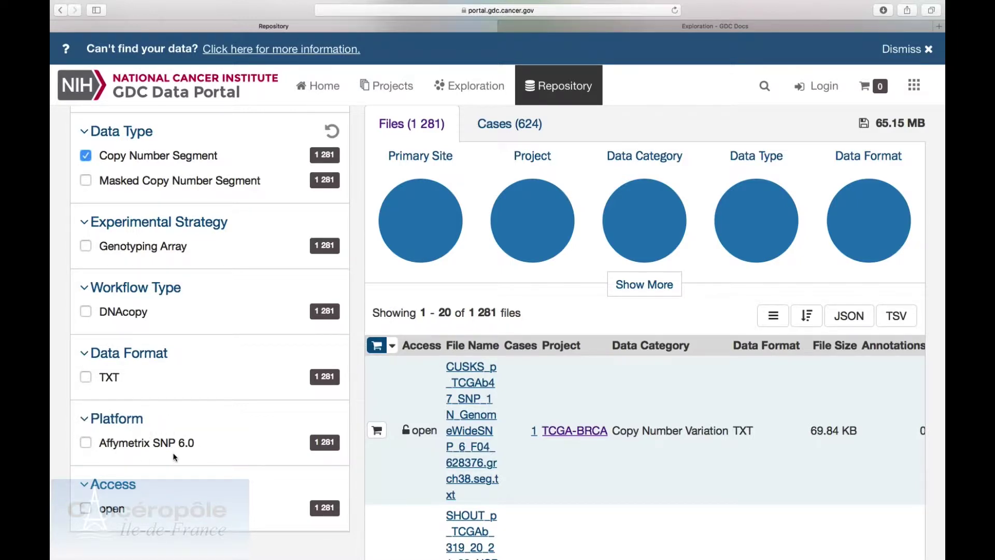
pyautogui.scroll(5, 487, 339)
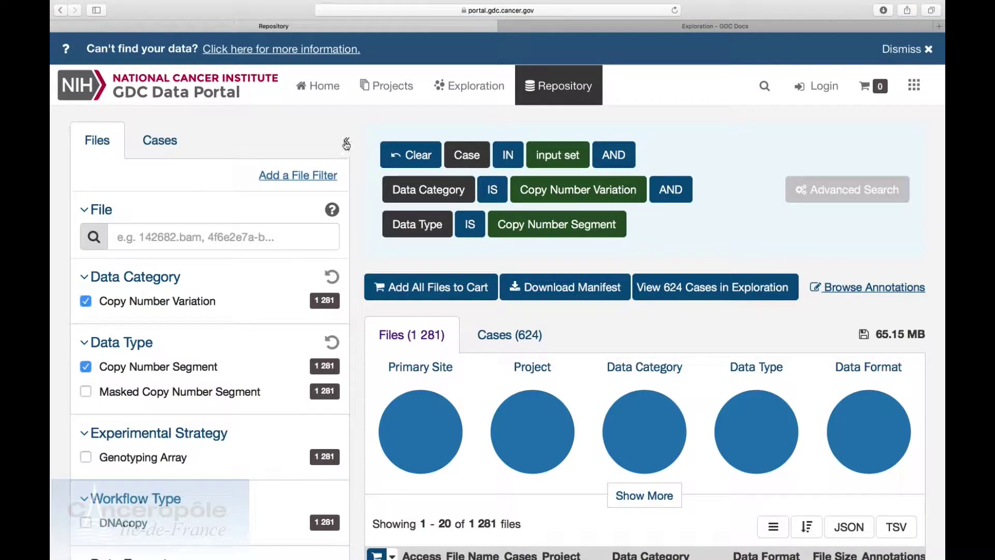
# - Collapse the facet sidebar and look through the list of filtered Copy Number Segment files
pyautogui.scroll(-4, 439, 387)
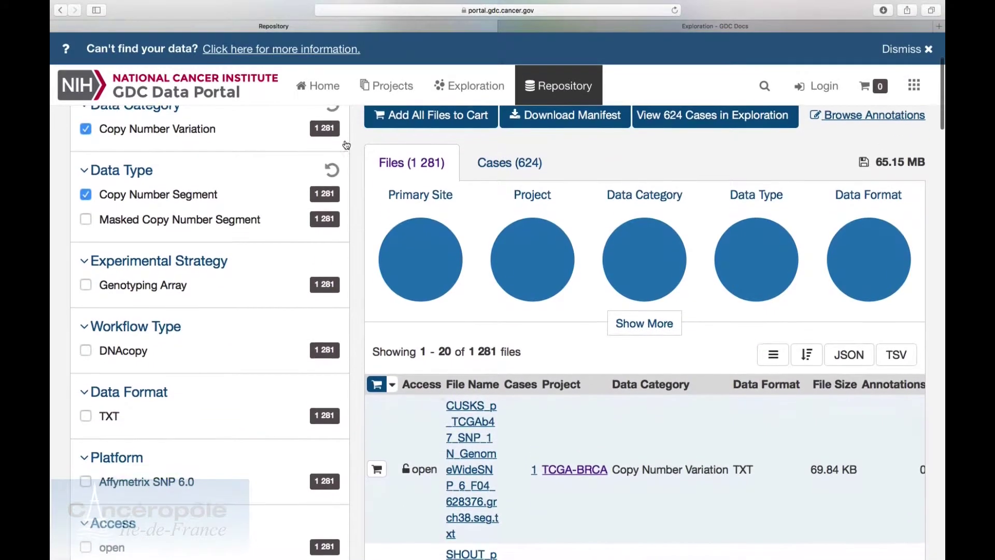
pyautogui.scroll(-6, 440, 390)
pyautogui.scroll(10, 440, 389)
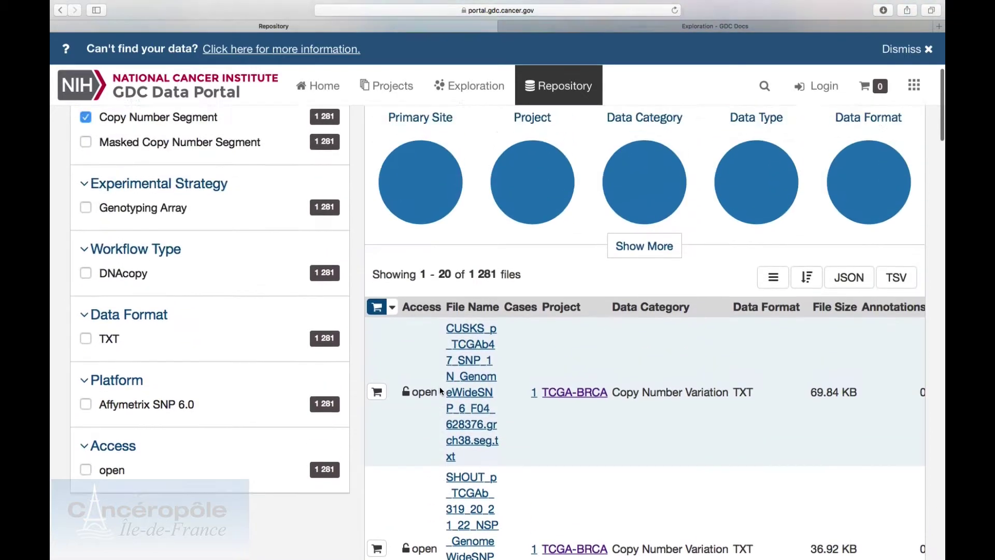
pyautogui.scroll(-1, 440, 390)
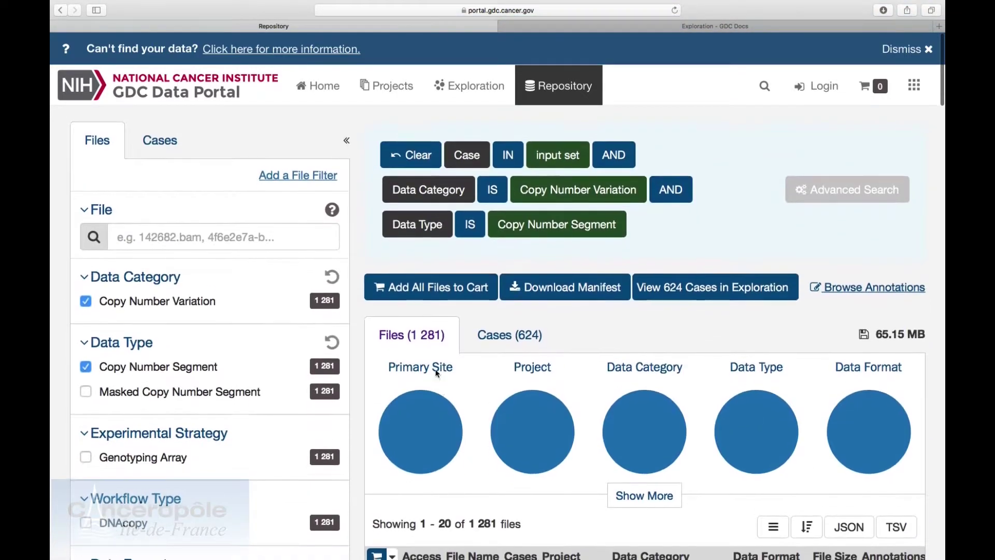
pyautogui.click(349, 144)
pyautogui.scroll(-3, 385, 359)
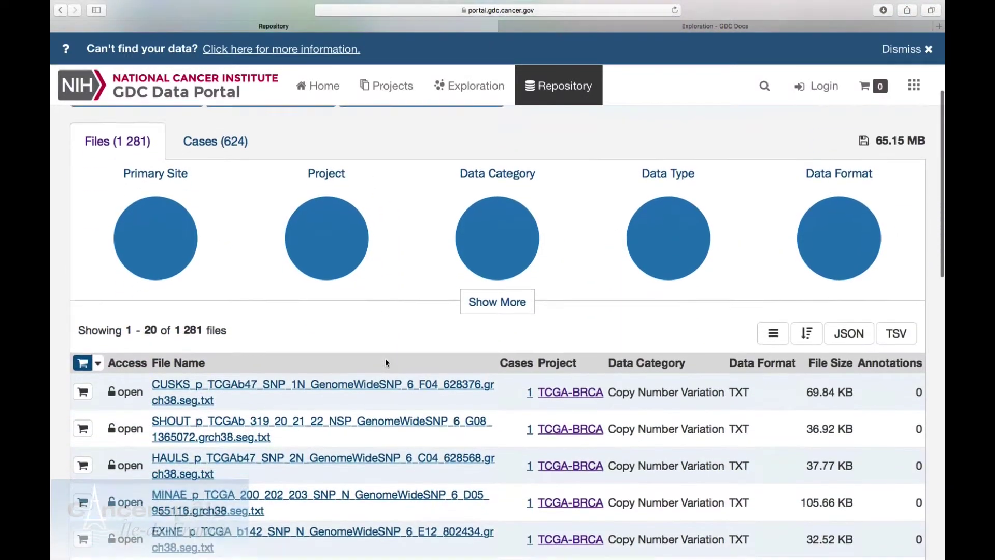
pyautogui.scroll(2, 385, 359)
pyautogui.scroll(-3, 385, 359)
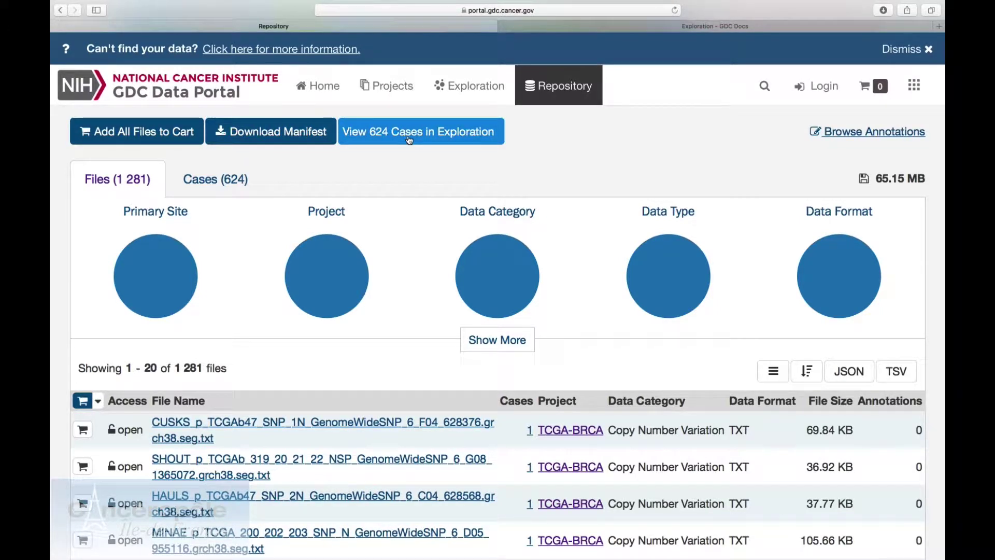
pyautogui.scroll(-1, 400, 304)
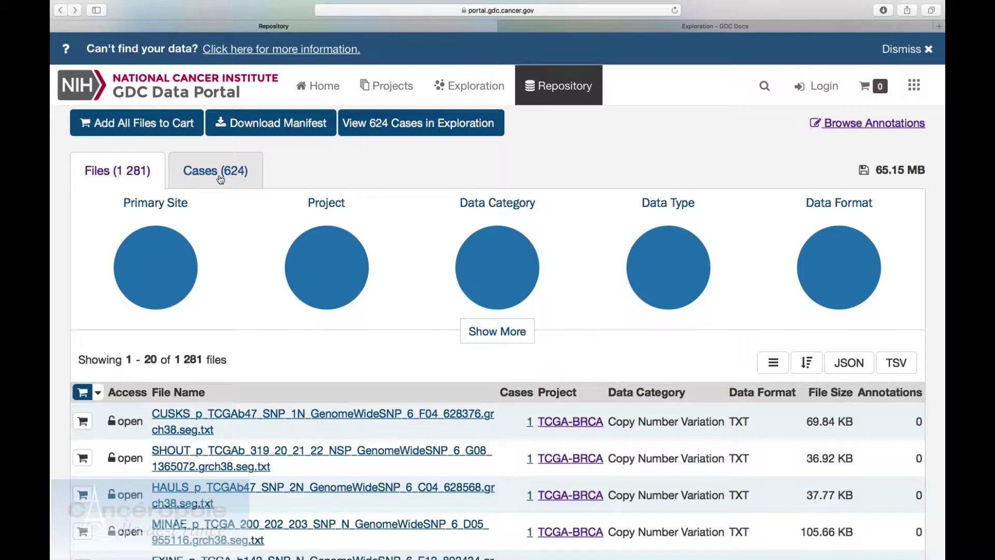
pyautogui.scroll(-3, 220, 179)
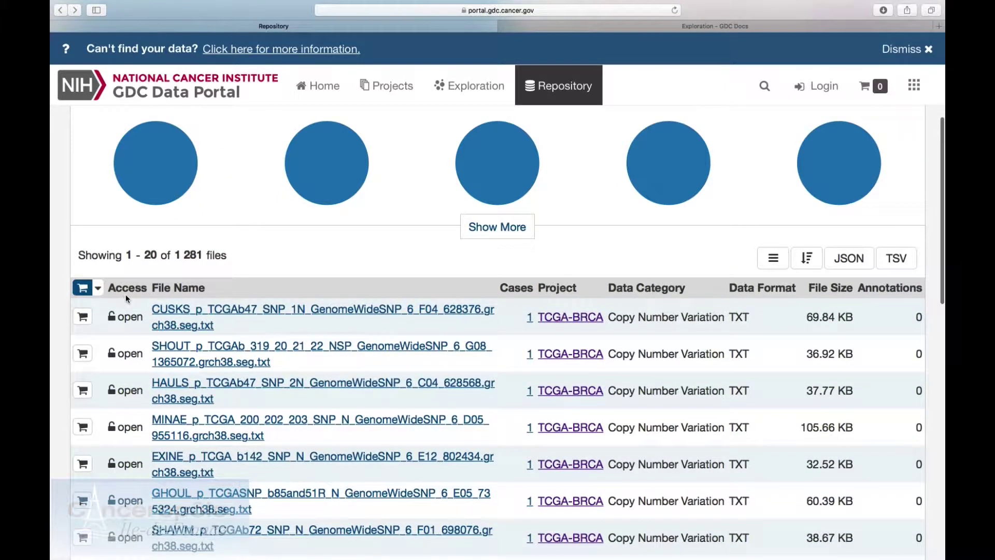
# - Expand the summary charts and examine the Access Level and Experimental Strategy of the filtered files
pyautogui.click(503, 228)
pyautogui.moveTo(363, 290)
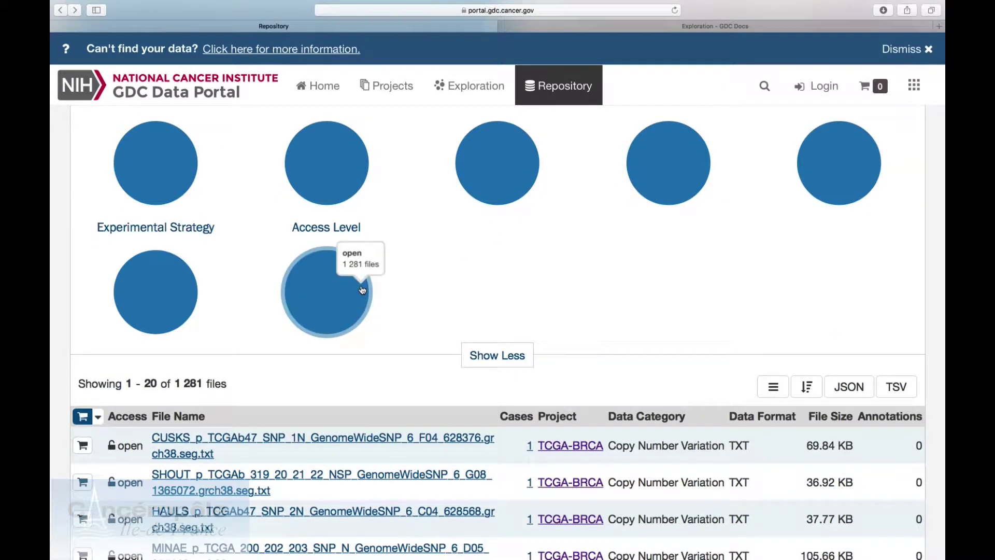
pyautogui.moveTo(166, 303)
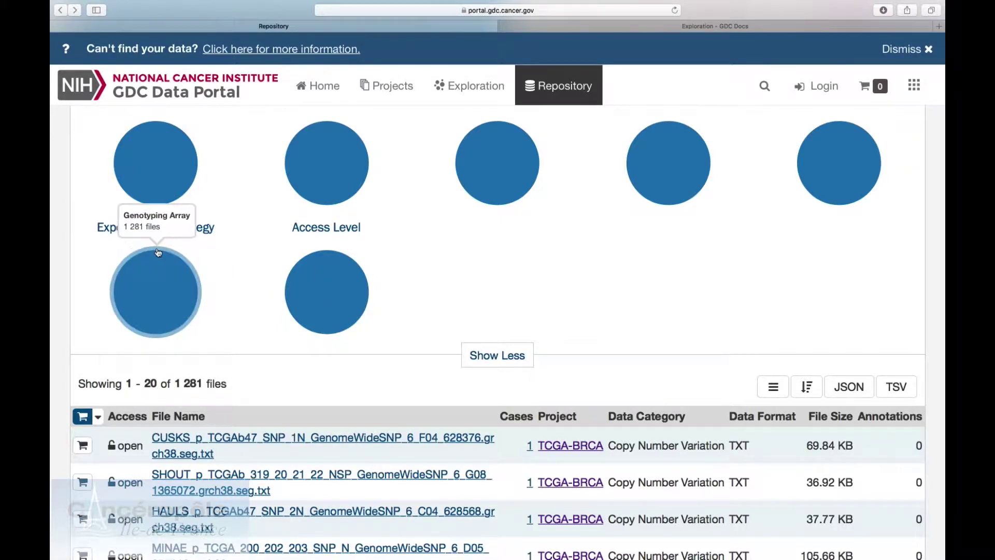
pyautogui.scroll(-5, 154, 330)
pyautogui.scroll(-1, 154, 330)
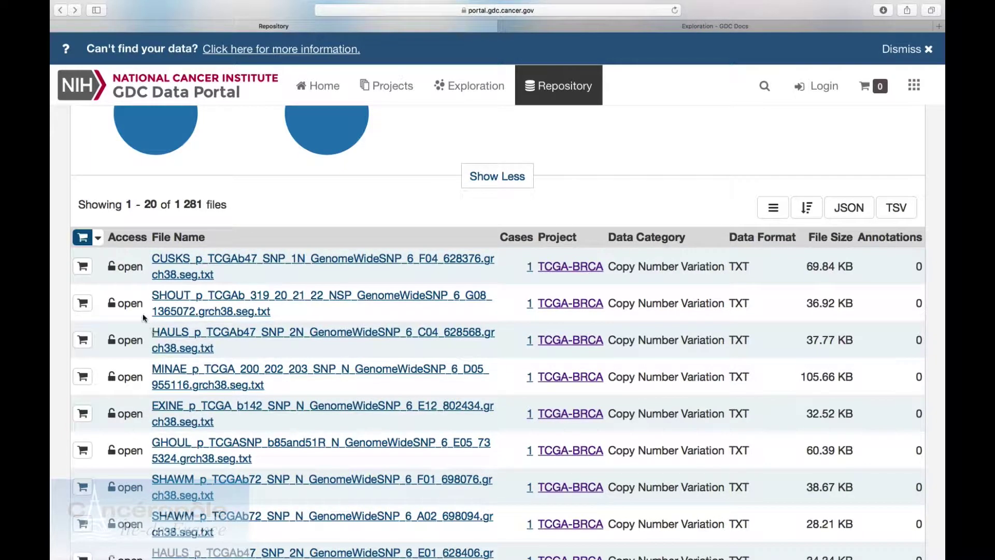
# - Add all filtered Copy Number Segment files to the cart and dismiss the notification
pyautogui.scroll(8, 140, 285)
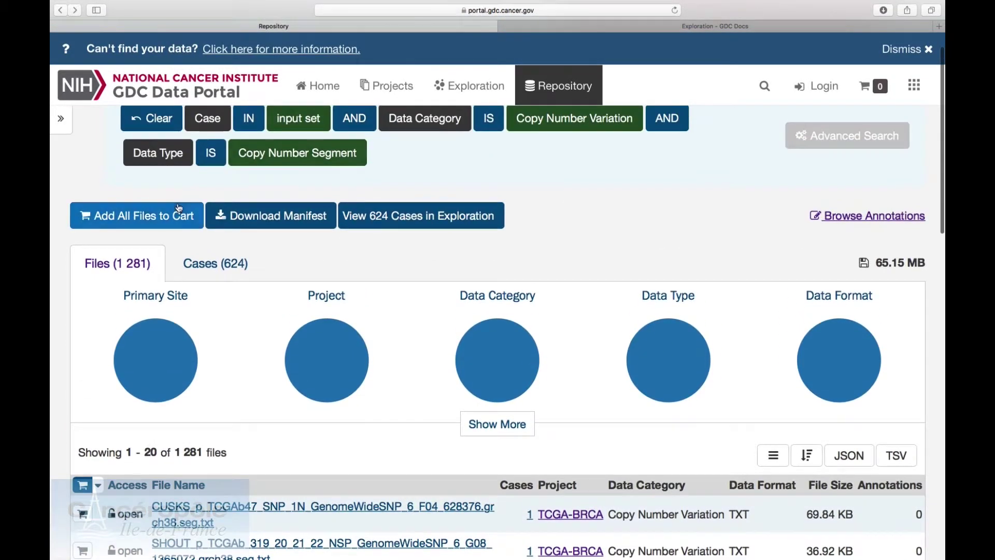
pyautogui.click(146, 214)
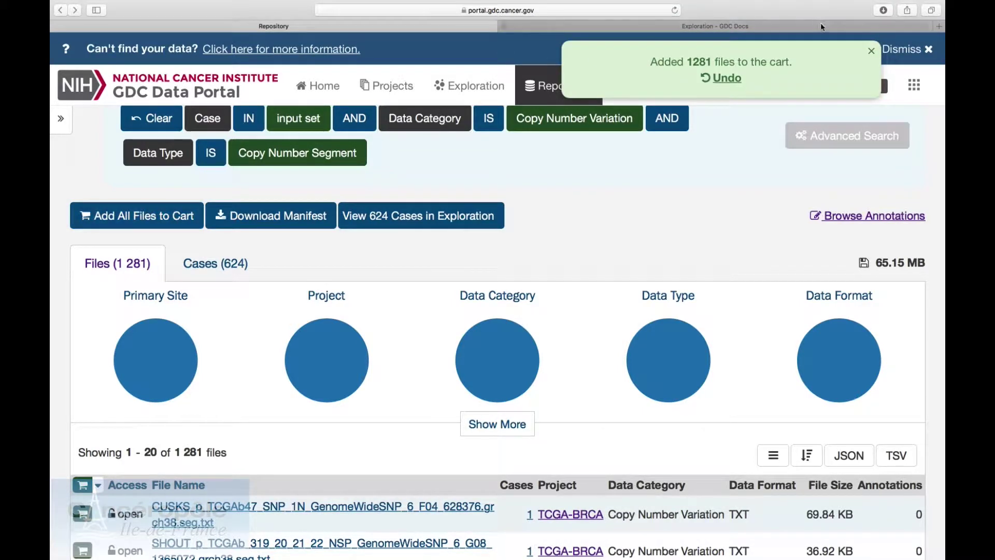
pyautogui.click(872, 52)
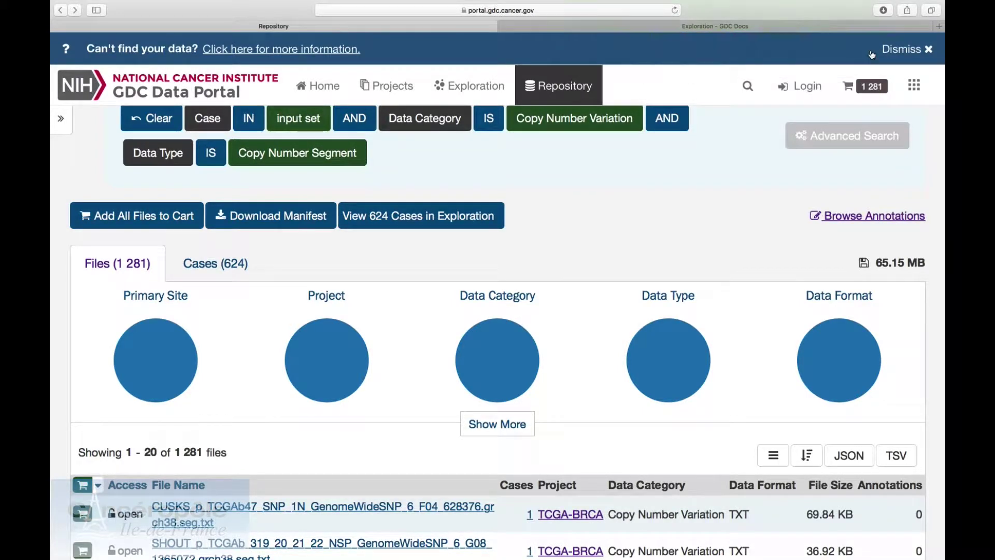
# - Open the cart and review its file summary, cart items and download instructions
pyautogui.click(868, 89)
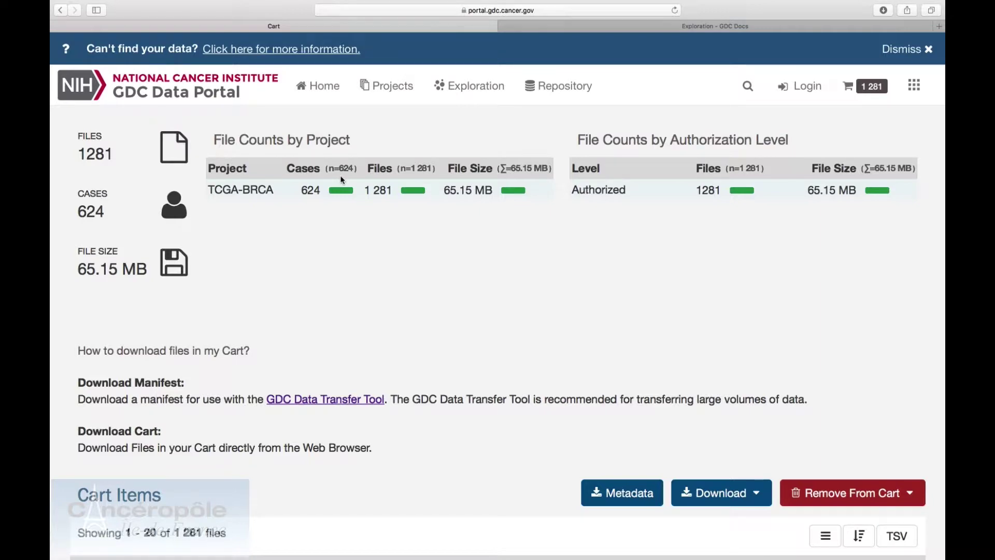
pyautogui.scroll(-10, 341, 180)
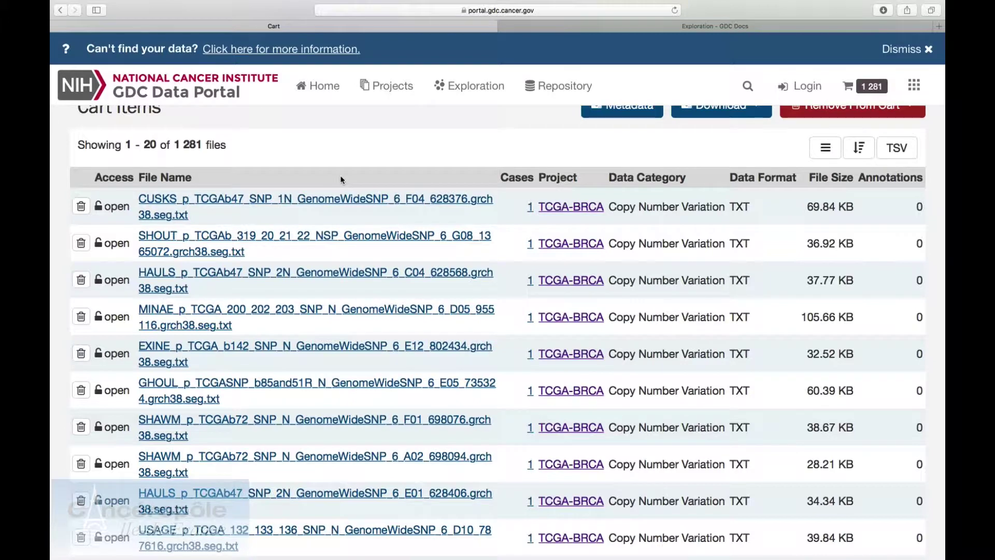
pyautogui.scroll(4, 341, 179)
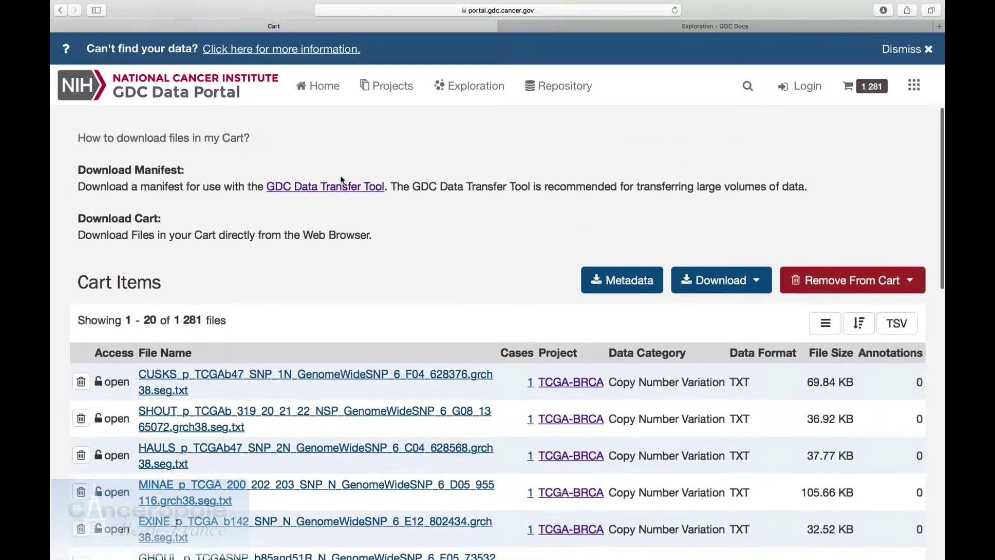
pyautogui.scroll(2, 341, 180)
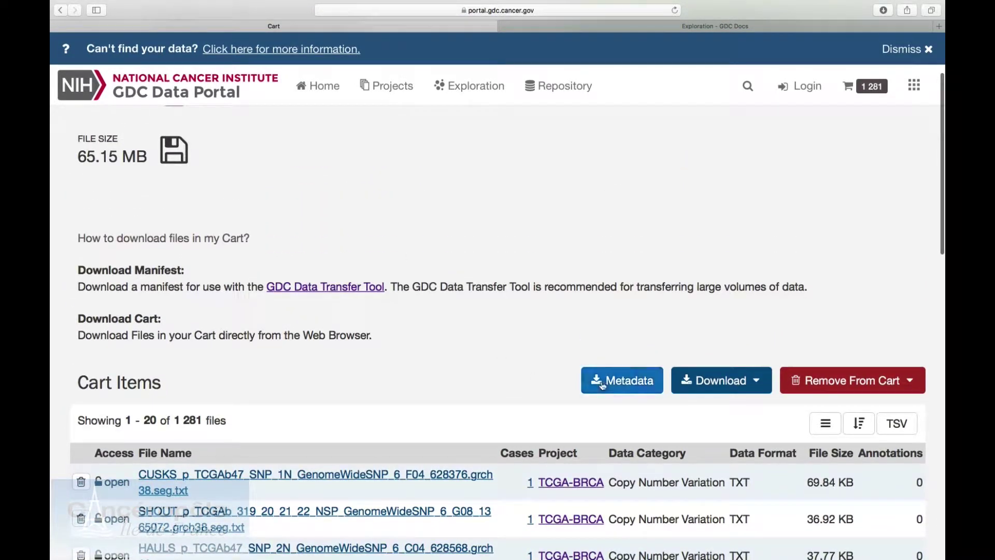
# - Examine the download and removal options offered for the cart items
pyautogui.click(744, 393)
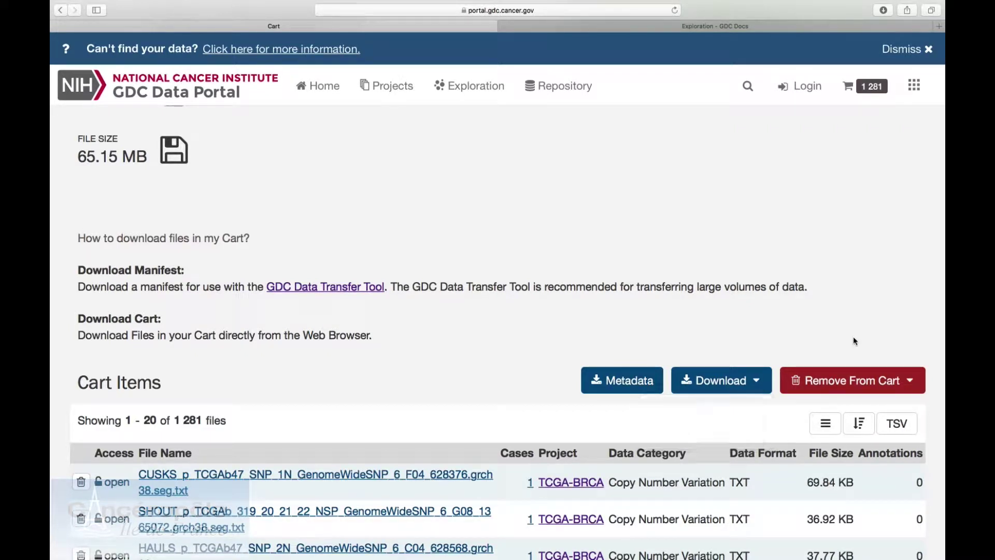
pyautogui.click(904, 381)
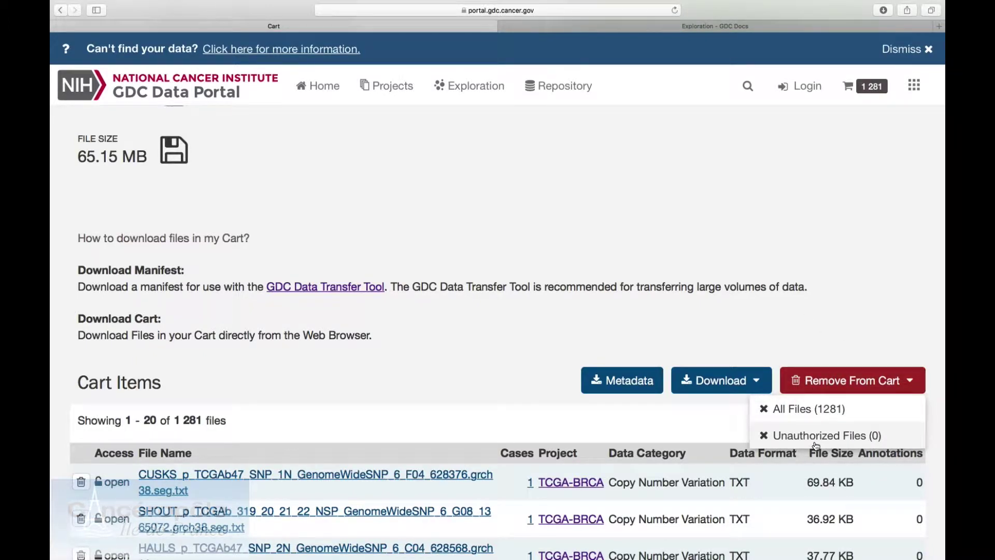
pyautogui.click(798, 314)
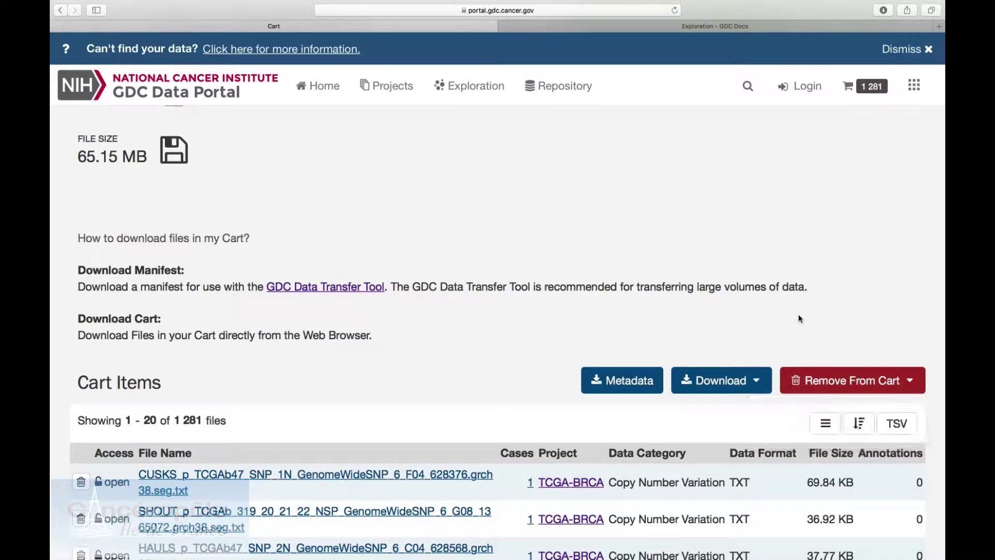
# - Try to download the cart files directly through the web browser and dismiss the resulting message
pyautogui.click(767, 381)
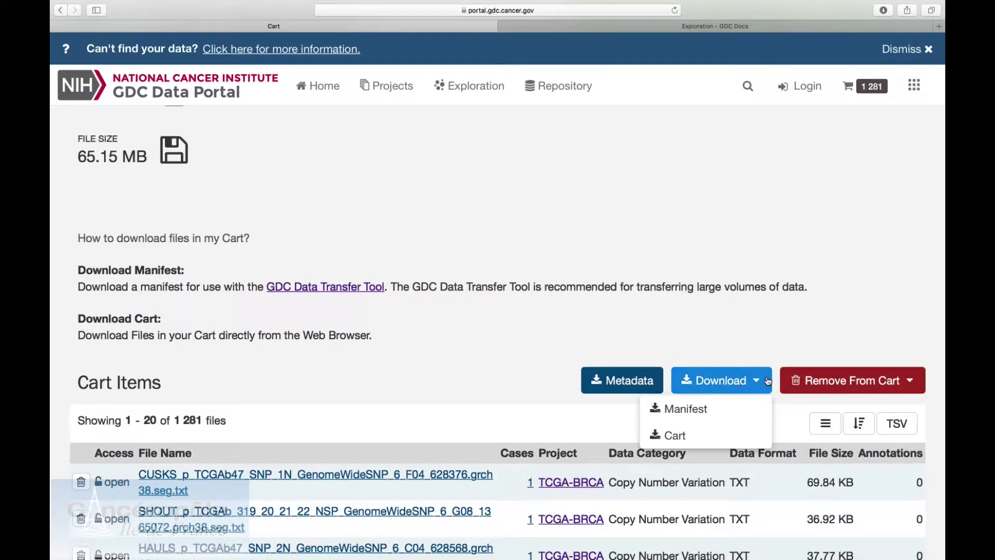
pyautogui.click(709, 443)
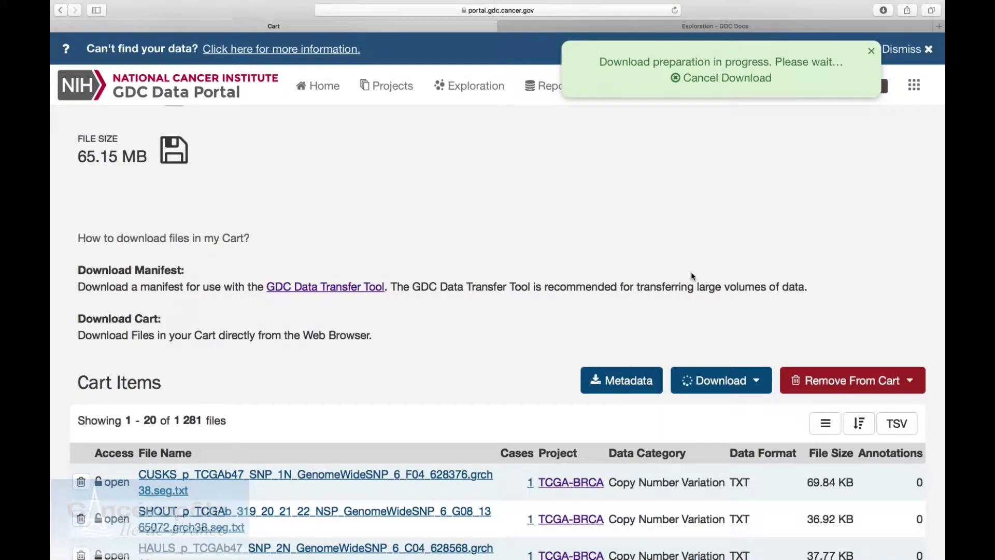
pyautogui.scroll(3, 692, 271)
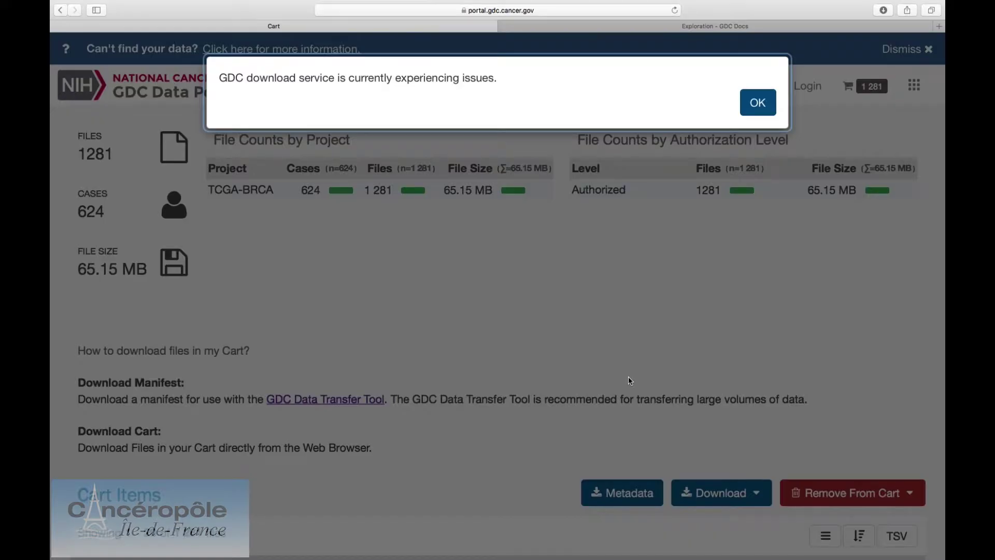
pyautogui.click(755, 104)
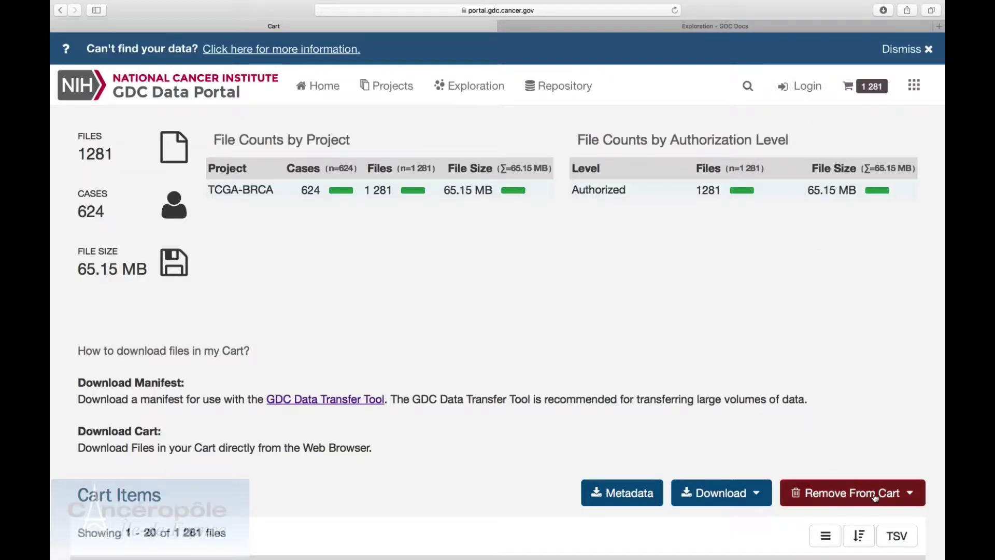
# - Remove all files from the cart and go back to the Repository page
pyautogui.click(874, 498)
pyautogui.click(842, 521)
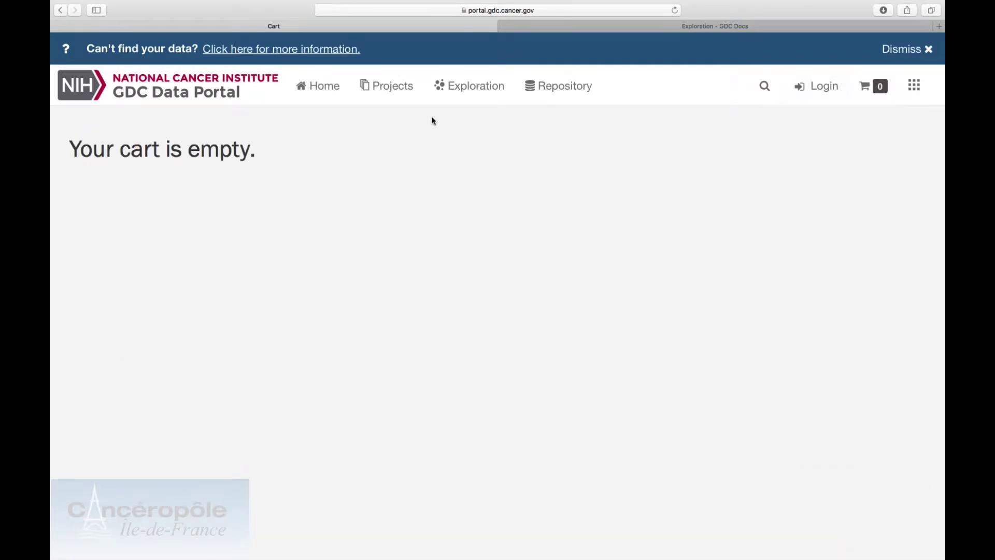
pyautogui.click(559, 85)
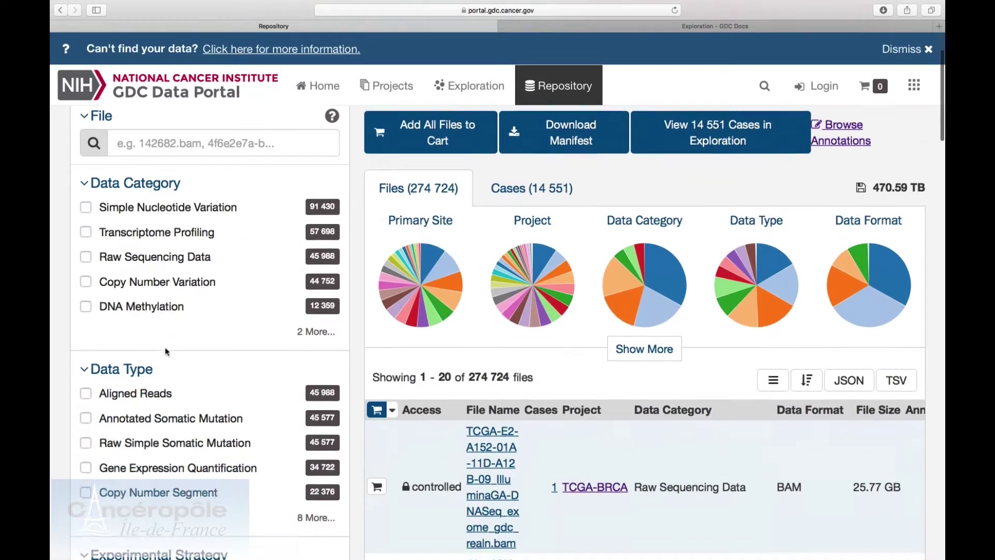
# - Filter the repository cases to primary site Brain and disease type Brain Lower Grade Glioma
pyautogui.scroll(-4, 165, 352)
pyautogui.scroll(4, 165, 346)
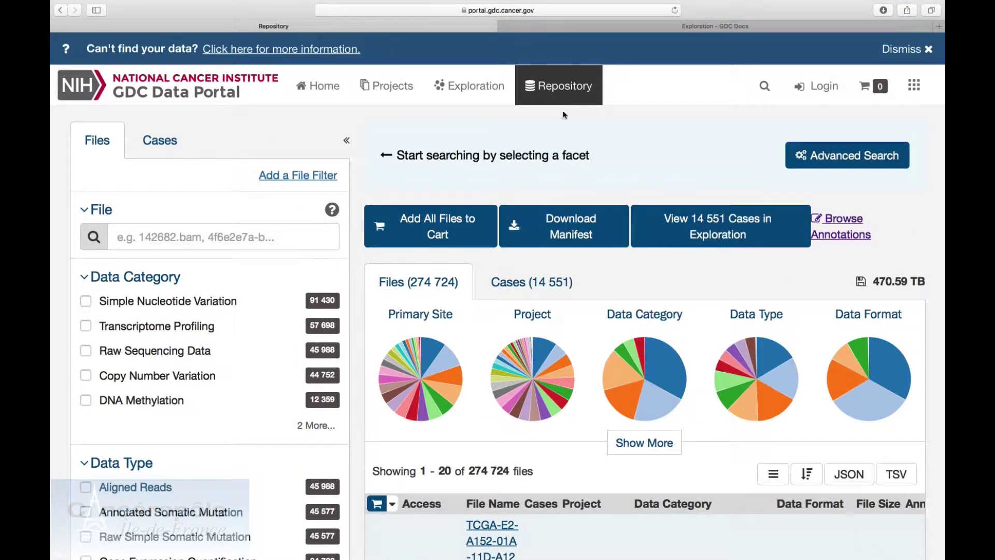
pyautogui.click(562, 87)
pyautogui.click(154, 155)
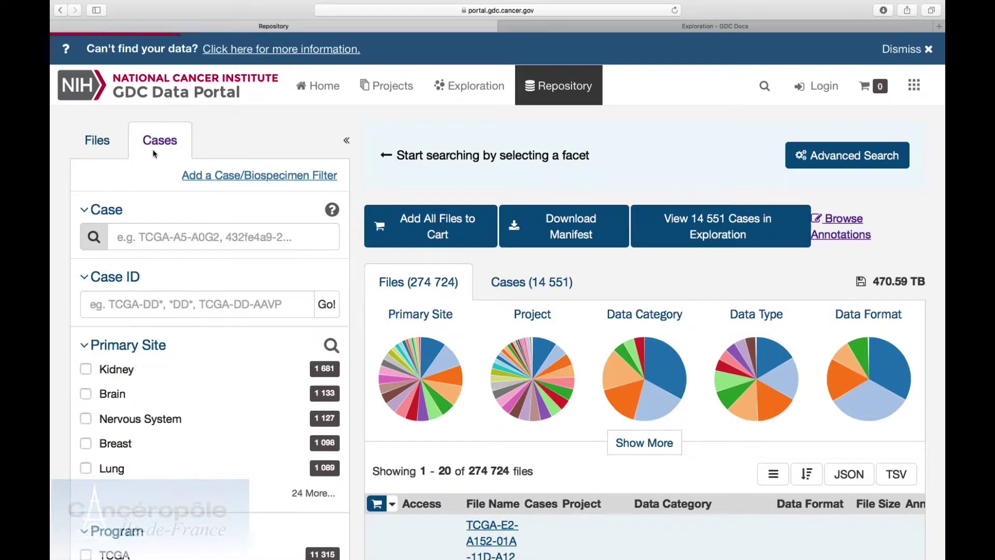
pyautogui.scroll(-3, 154, 154)
pyautogui.scroll(-3, 154, 155)
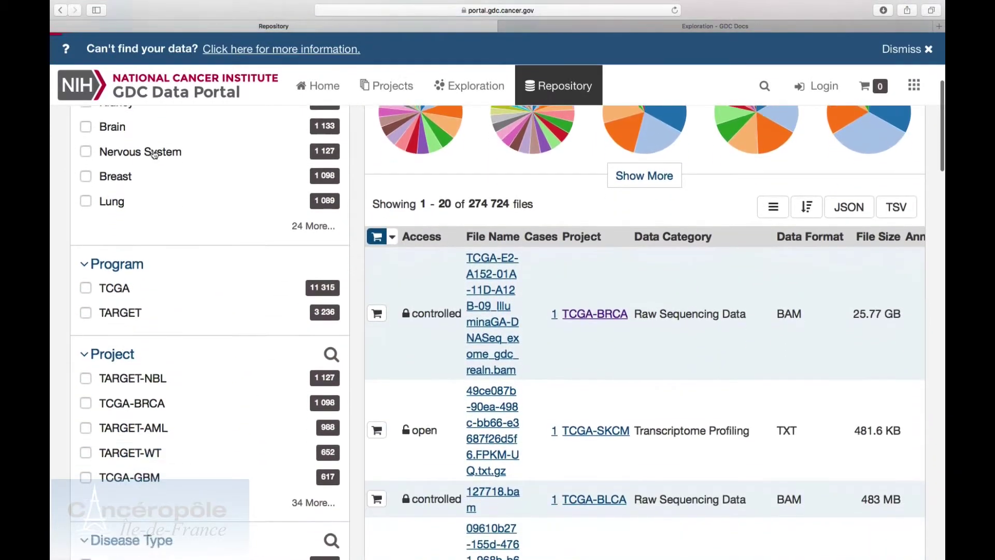
pyautogui.scroll(2, 154, 154)
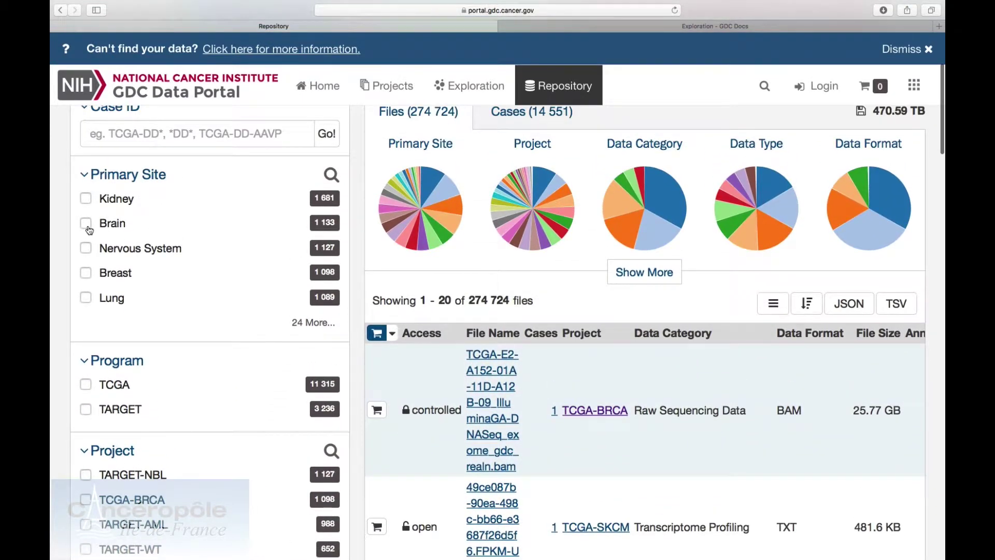
pyautogui.click(87, 225)
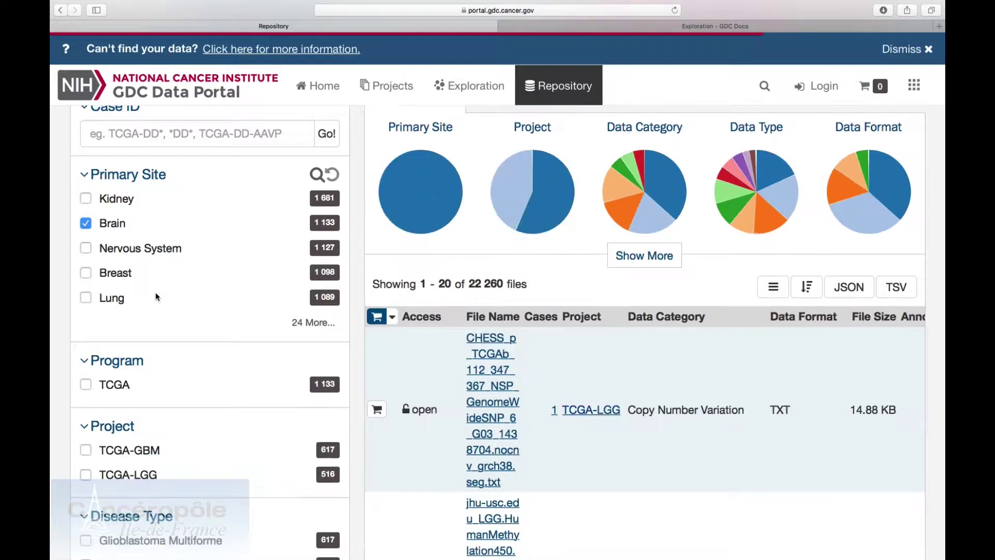
pyautogui.scroll(-1, 156, 297)
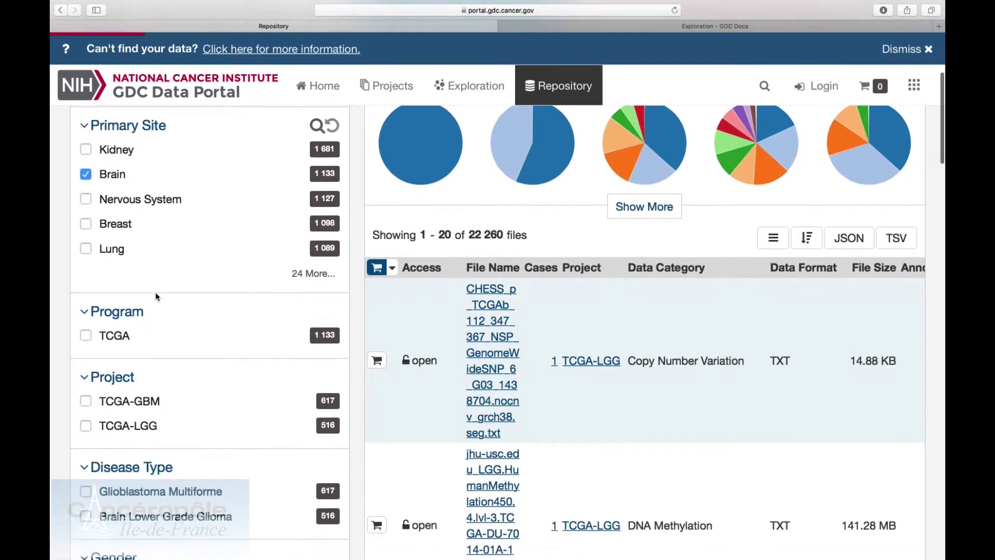
pyautogui.click(89, 520)
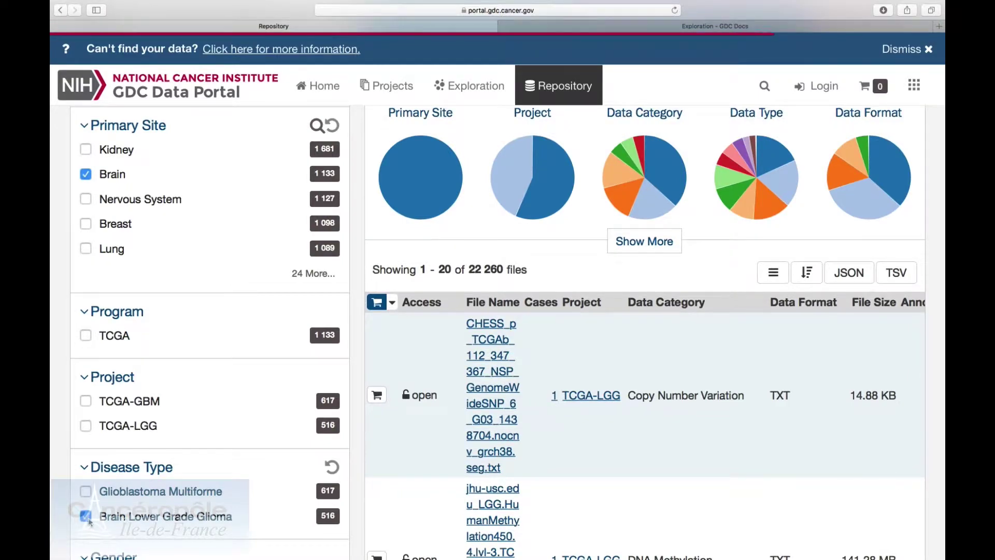
pyautogui.scroll(-10, 223, 296)
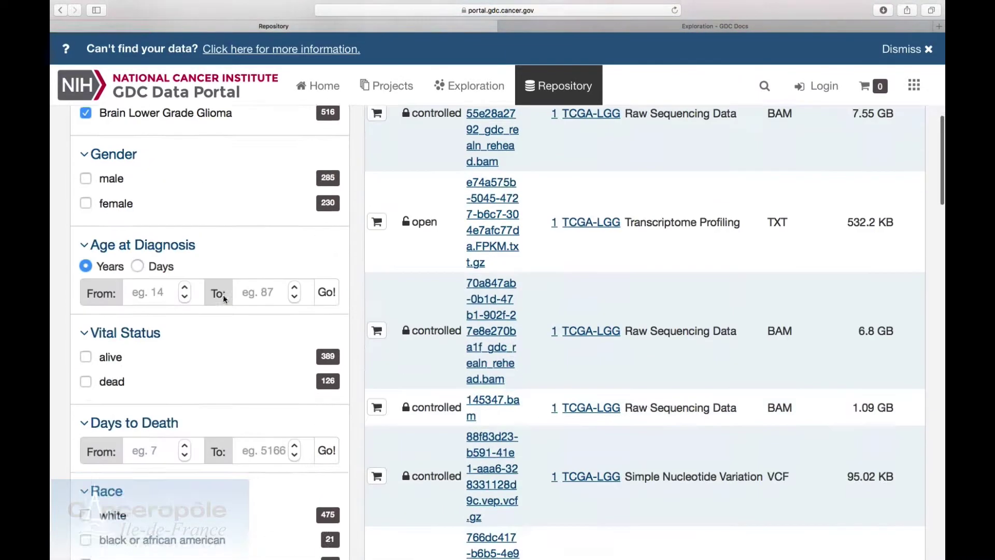
pyautogui.scroll(10, 223, 294)
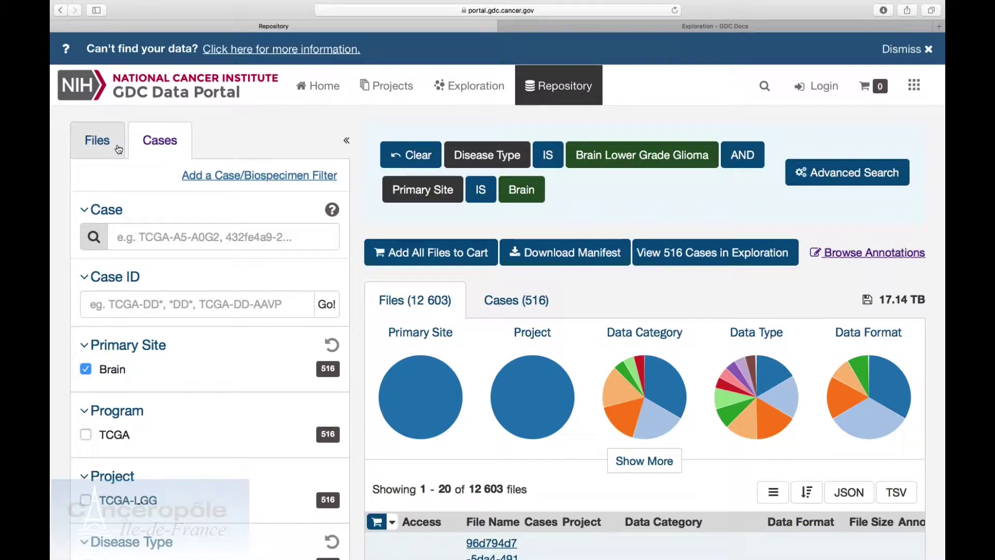
# - Collapse the facet sidebar, show all summary charts, and use the Data Category chart to restrict the files to Copy Number Variation
pyautogui.click(118, 150)
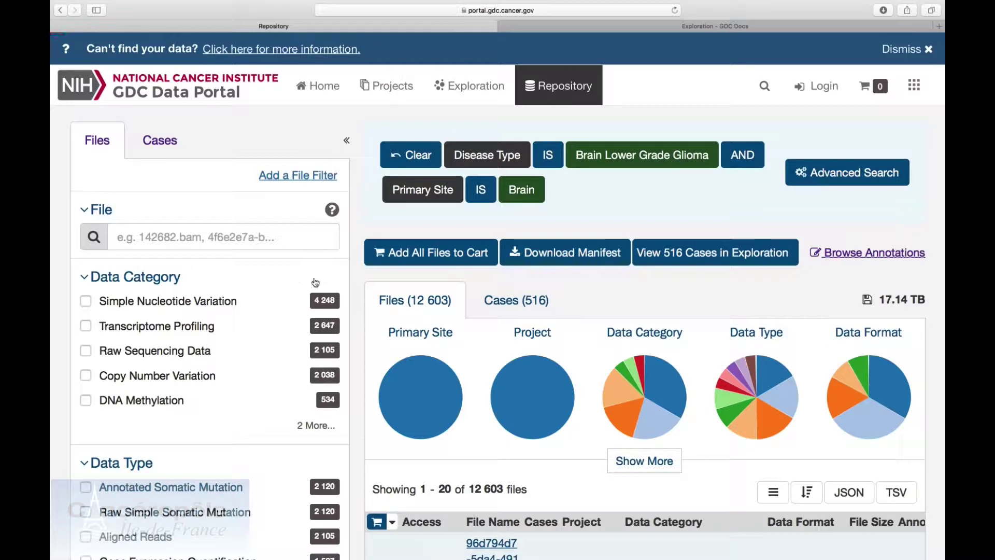
pyautogui.click(348, 143)
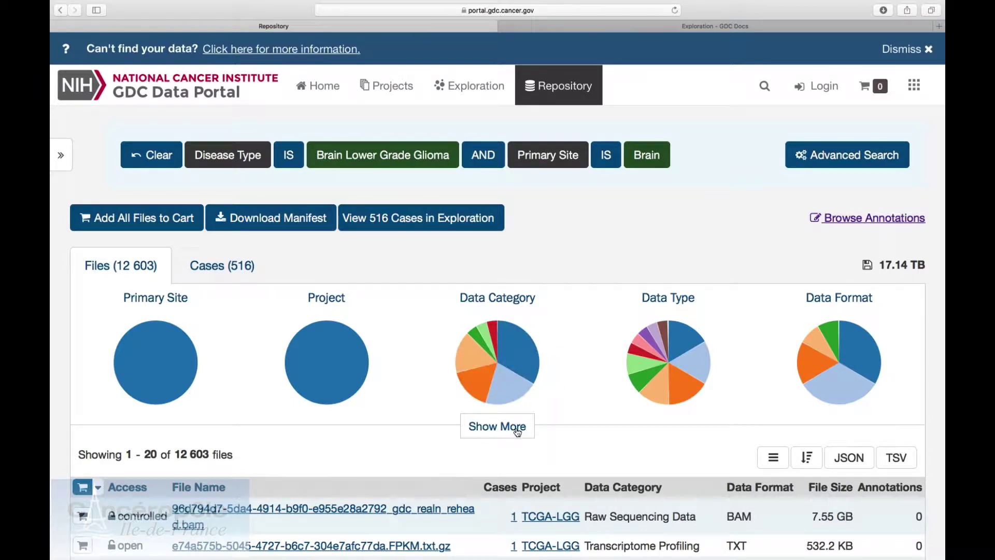
pyautogui.scroll(-5, 518, 431)
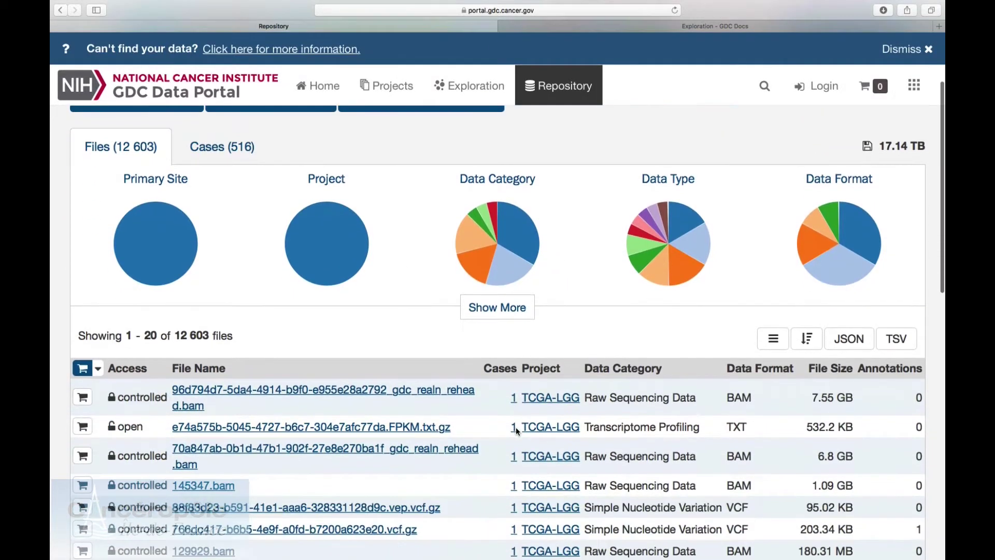
pyautogui.click(512, 308)
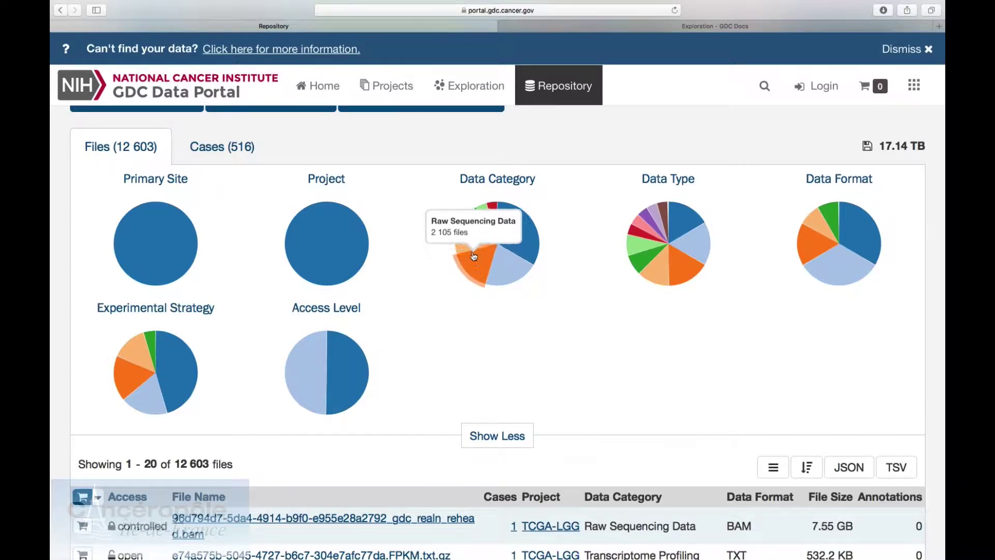
pyautogui.click(472, 241)
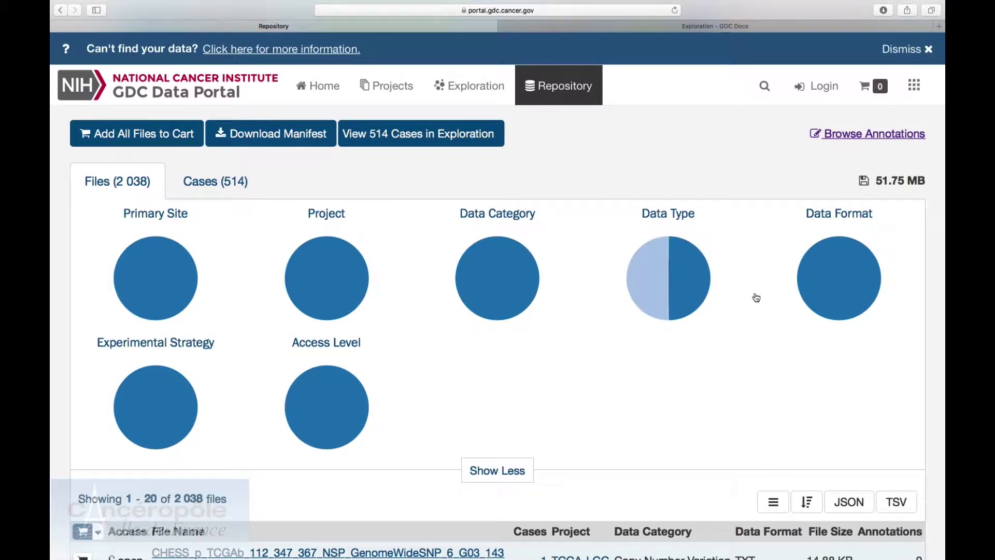
# - Open the GDC Legacy Archive from the "Can't find your data?" information and look over its case facets
pyautogui.click(329, 49)
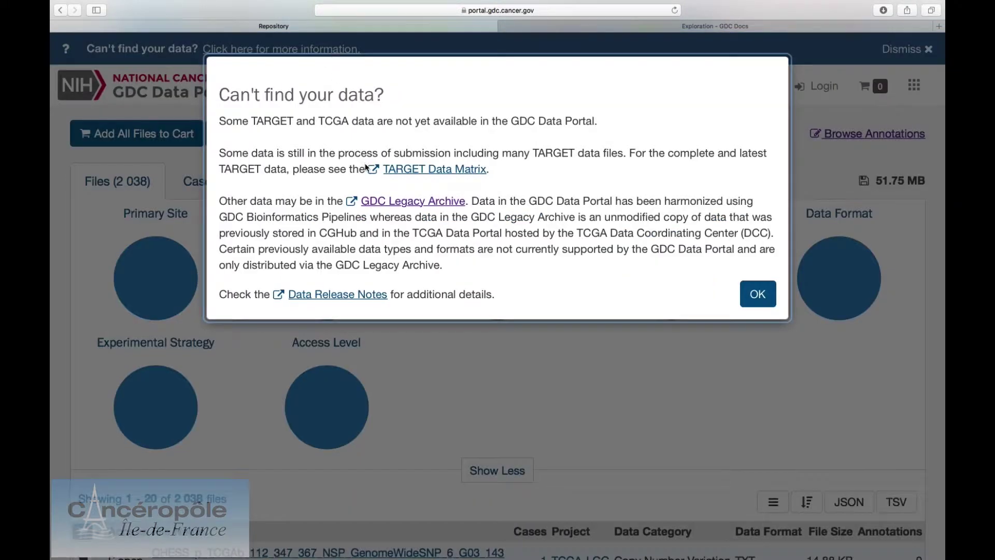
pyautogui.click(394, 202)
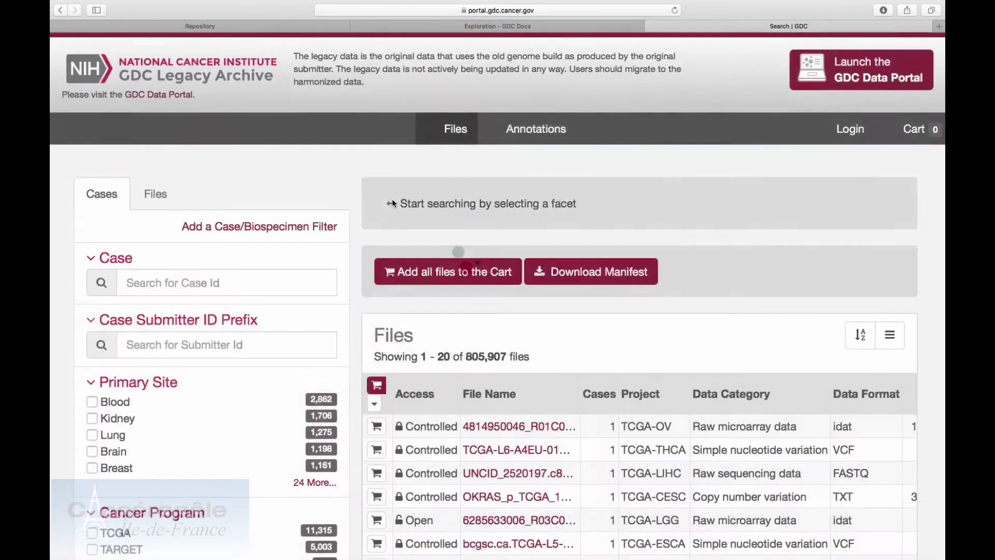
pyautogui.scroll(-5, 370, 173)
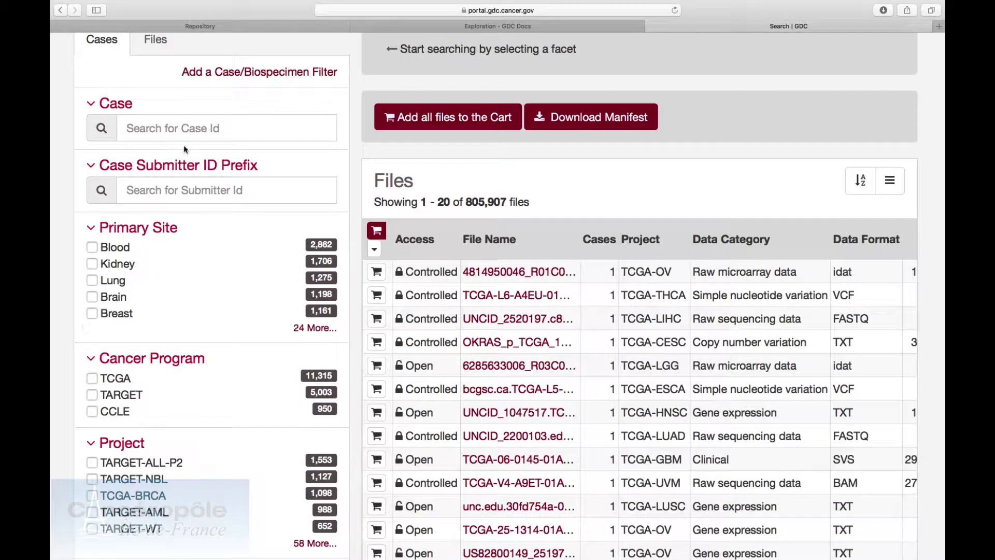
pyautogui.scroll(4, 155, 151)
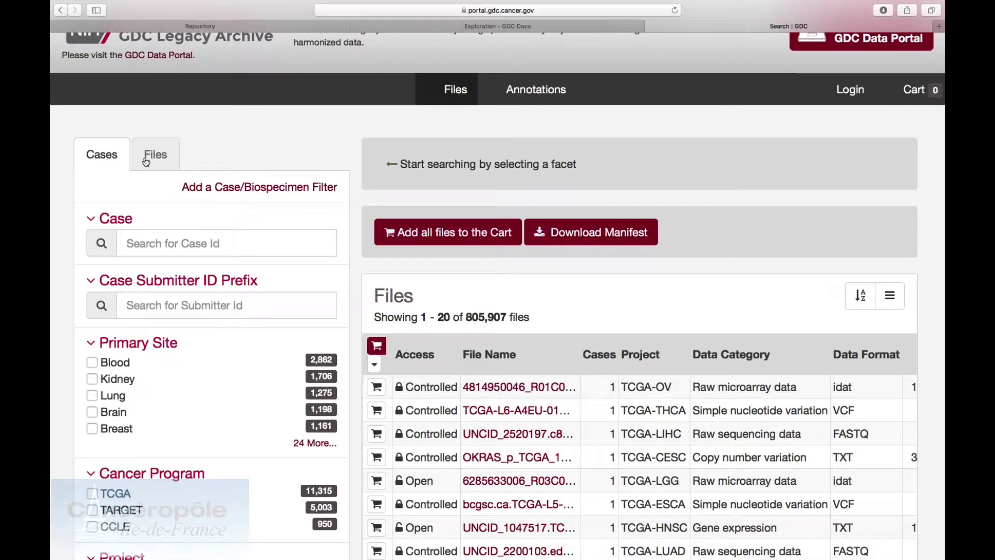
# - Filter the legacy cases to primary site Brain, disease type Brain Lower Grade Glioma and project TCGA-LGG
pyautogui.scroll(-5, 146, 162)
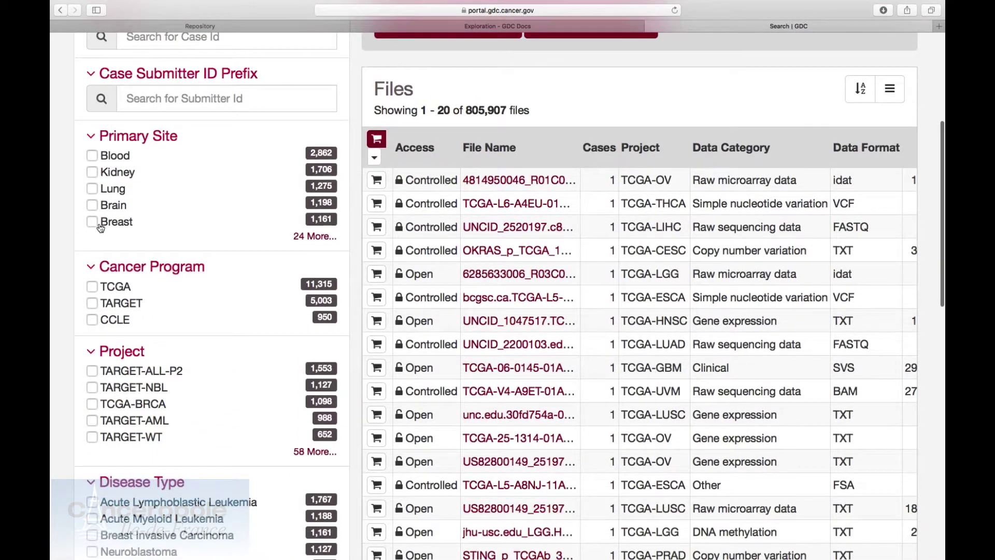
pyautogui.click(94, 203)
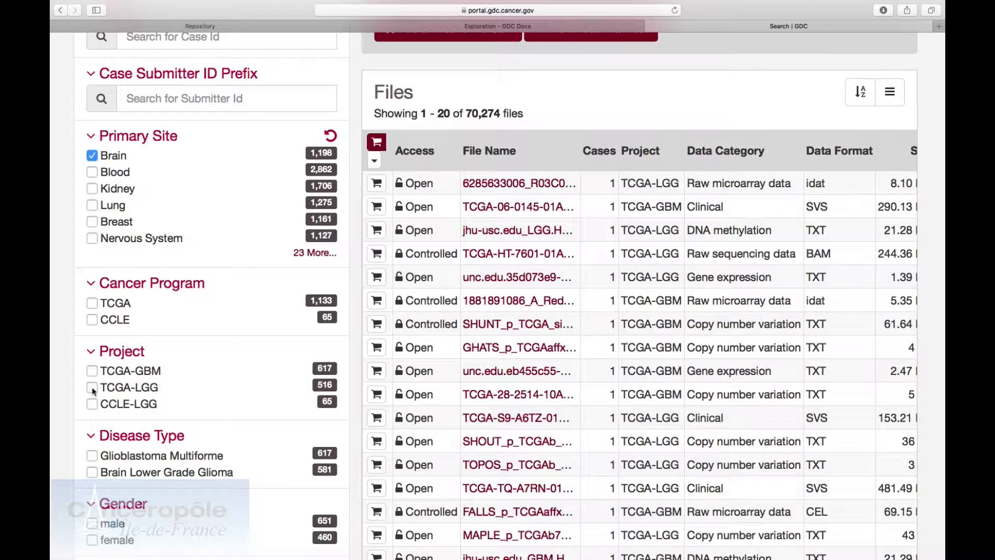
pyautogui.click(91, 472)
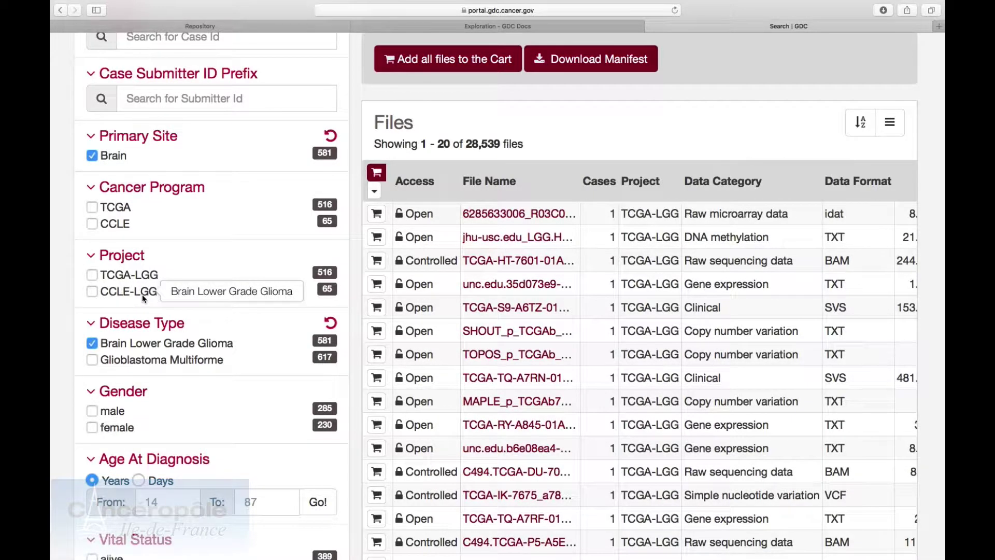
pyautogui.click(95, 276)
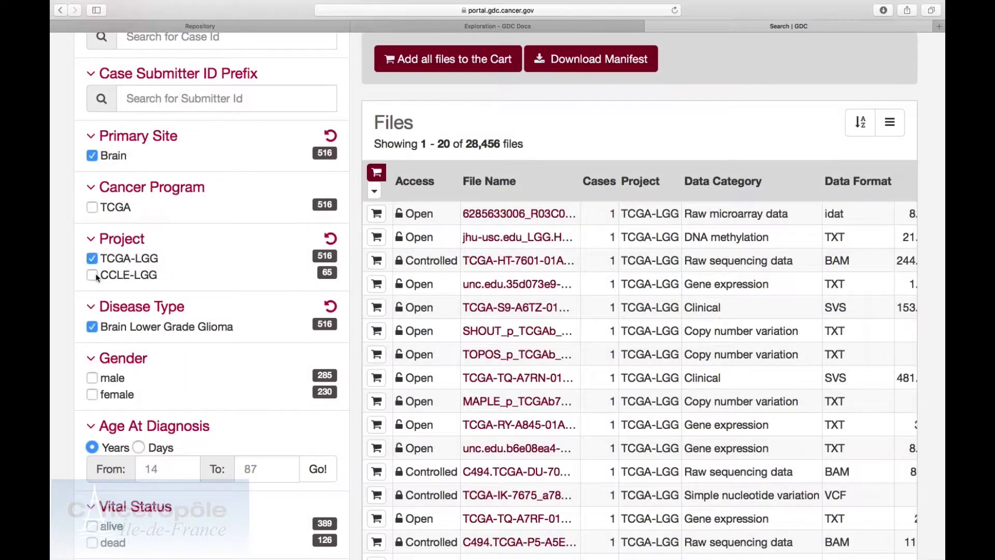
# - Show all data categories in the legacy file facets and filter the files to Raw microarray data
pyautogui.scroll(5, 95, 273)
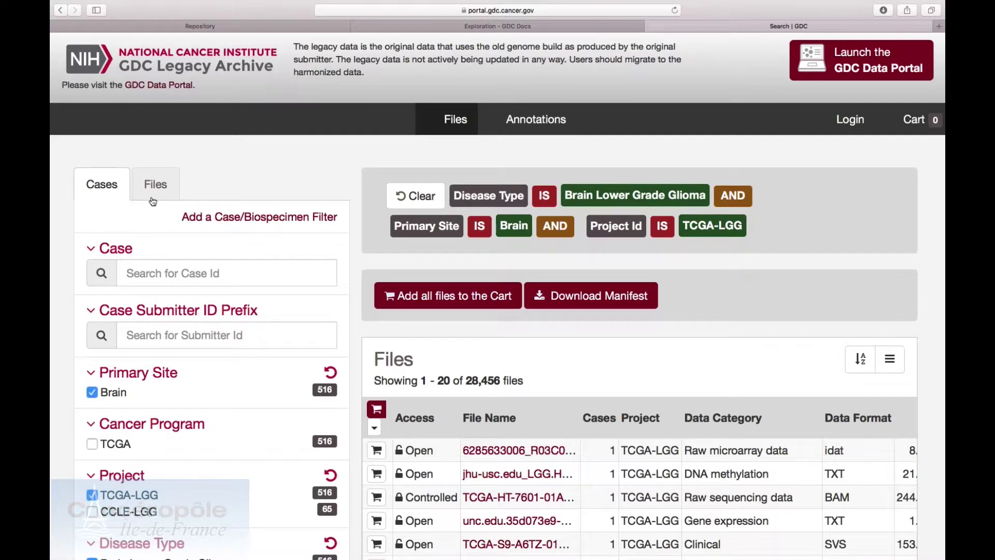
pyautogui.click(154, 192)
pyautogui.scroll(-3, 153, 202)
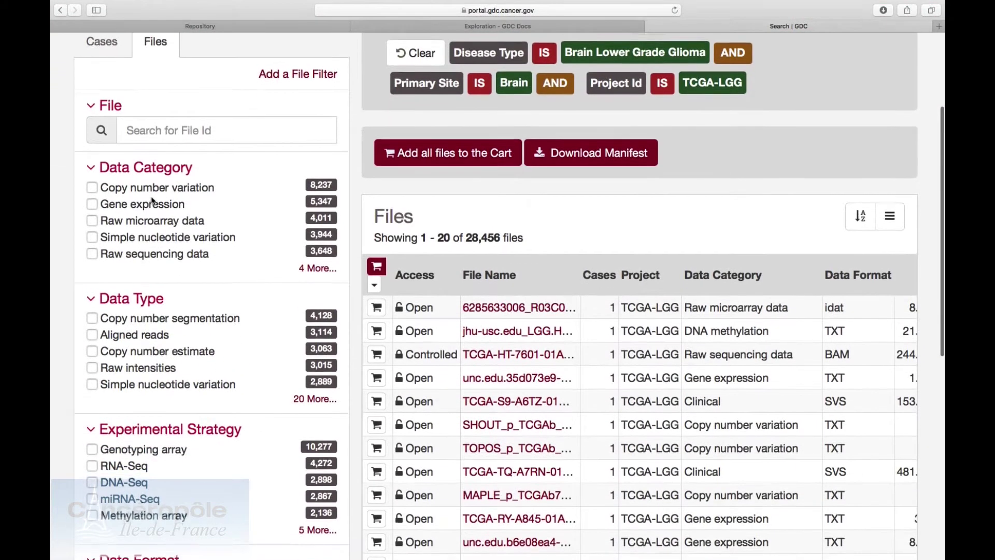
pyautogui.click(318, 269)
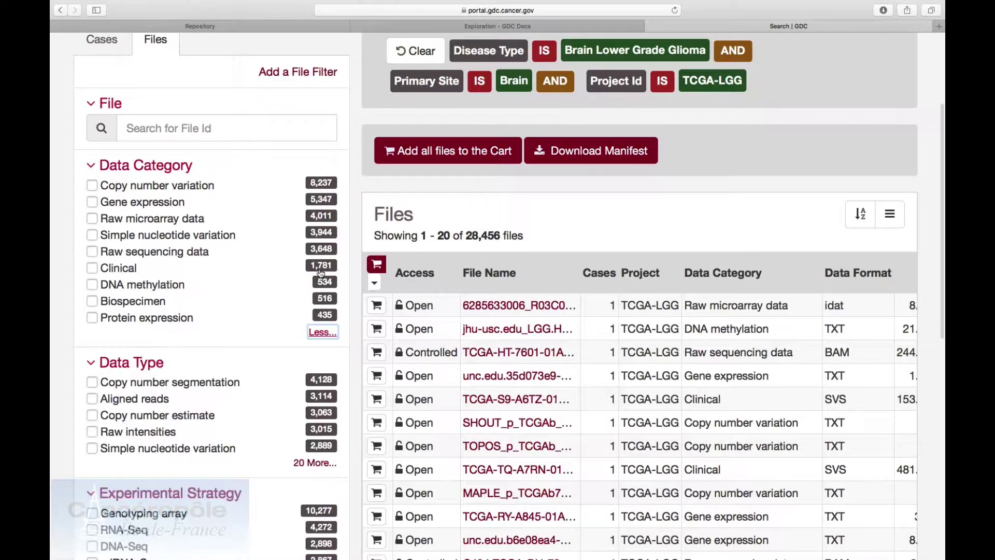
pyautogui.click(91, 219)
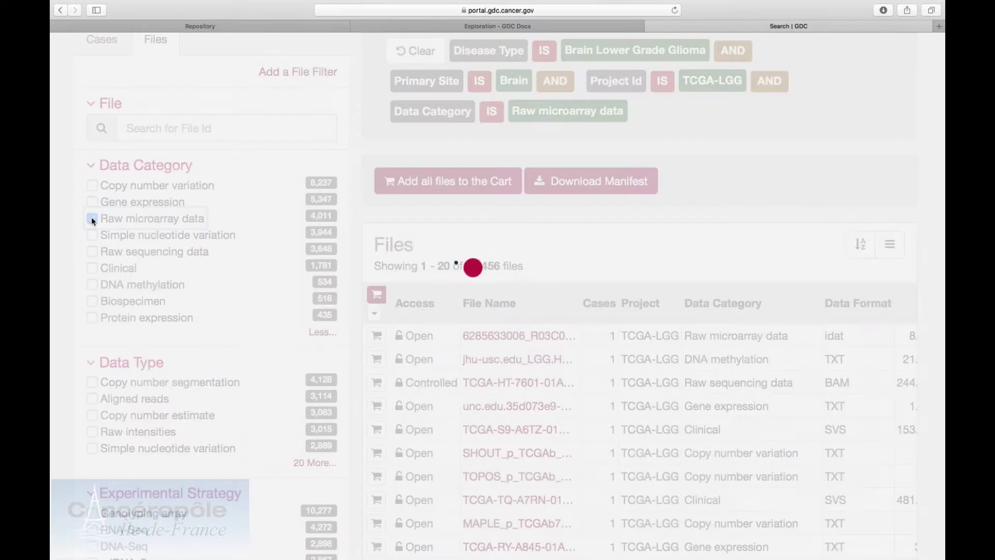
# - Restrict the raw microarray files to the Genotyping array experimental strategy and review the remaining facets and files
pyautogui.scroll(-3, 92, 219)
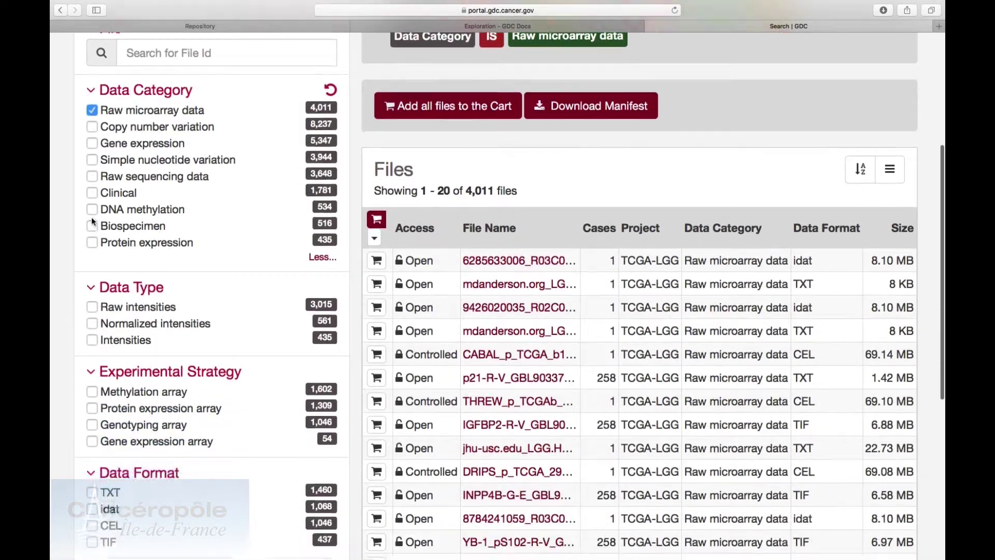
pyautogui.scroll(-7, 91, 220)
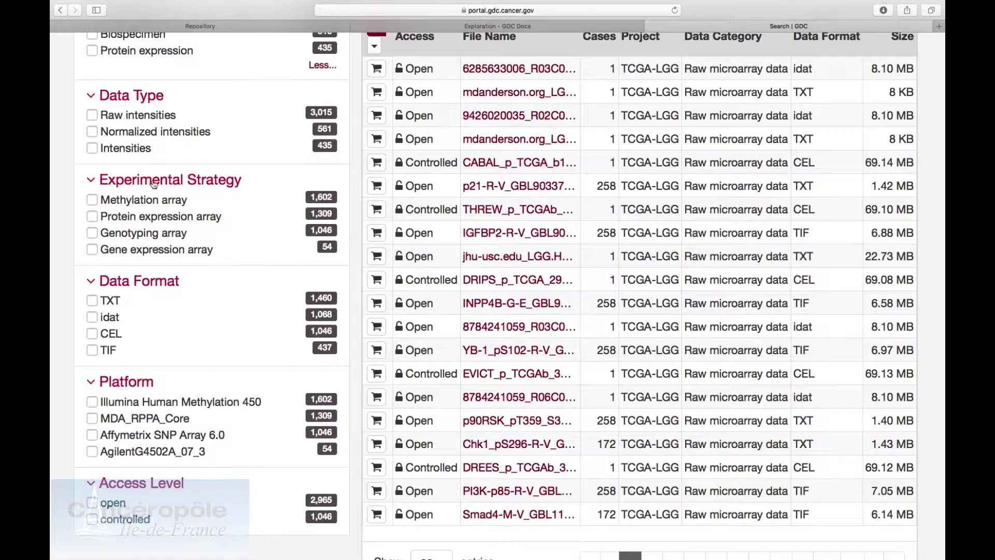
pyautogui.click(92, 234)
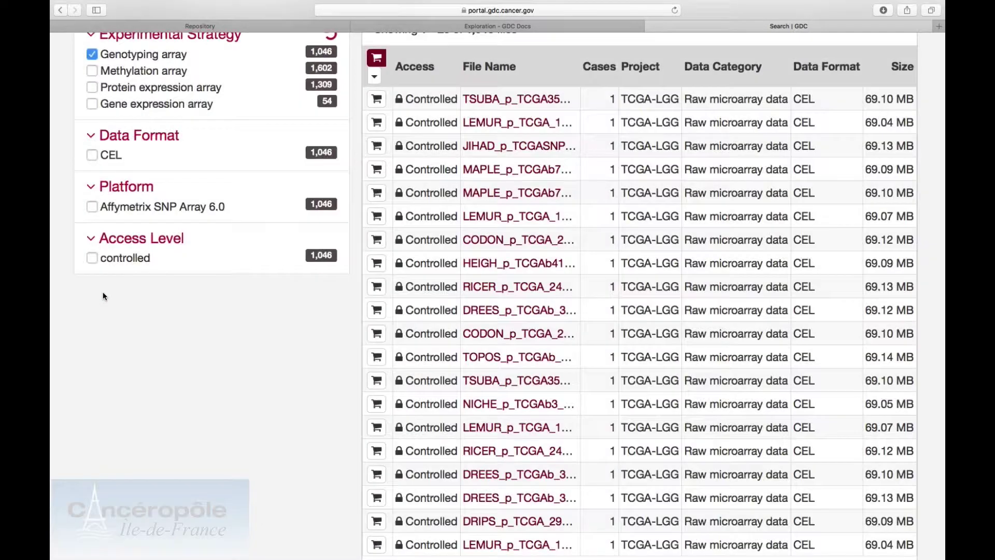
pyautogui.scroll(5, 103, 296)
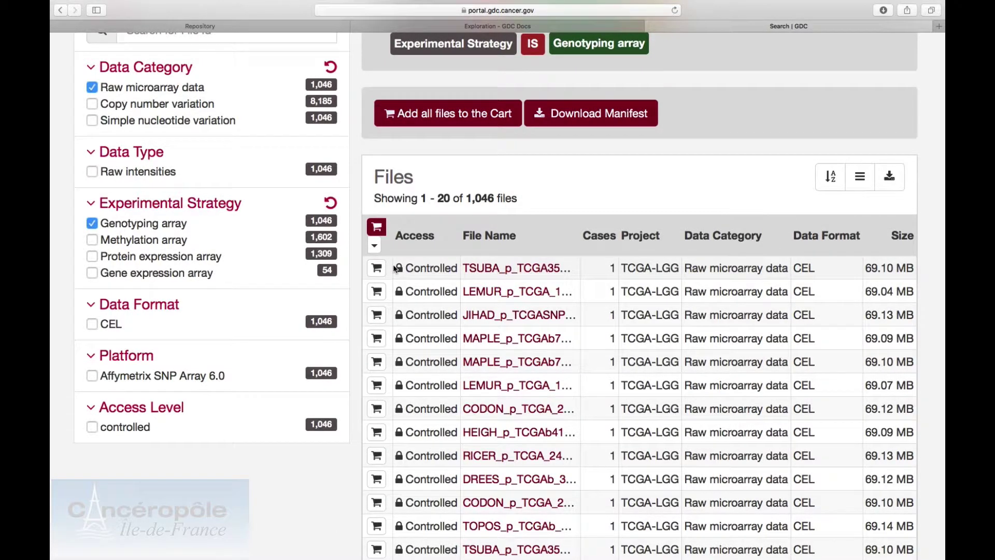
# - Search the web for "dbgap tcga"
pyautogui.click(559, 13)
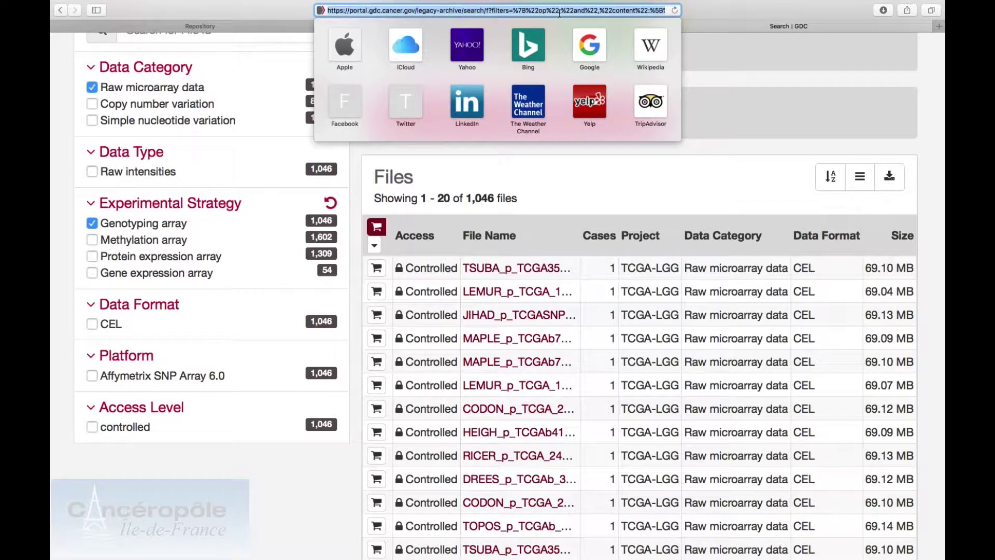
pyautogui.write('dbgap')
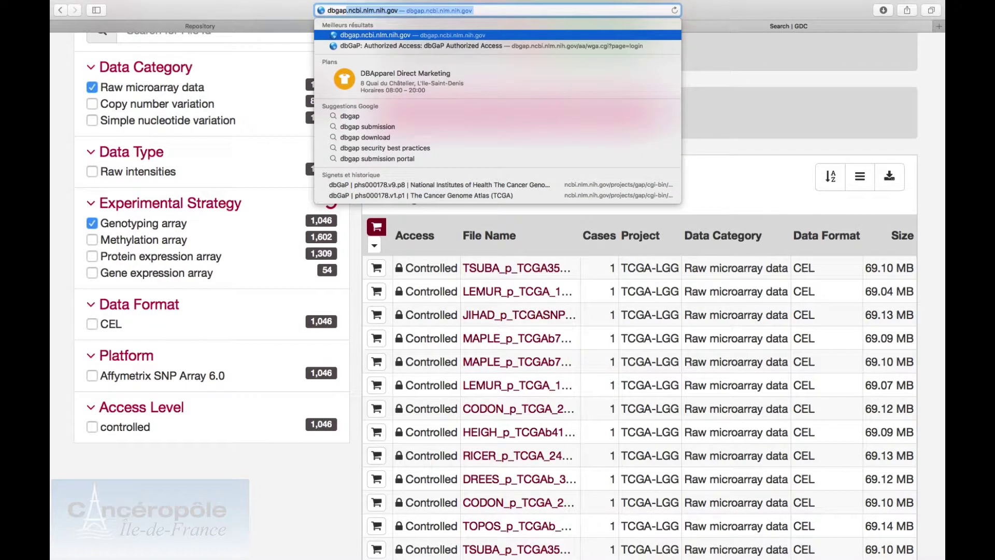
pyautogui.press('BackSpace')
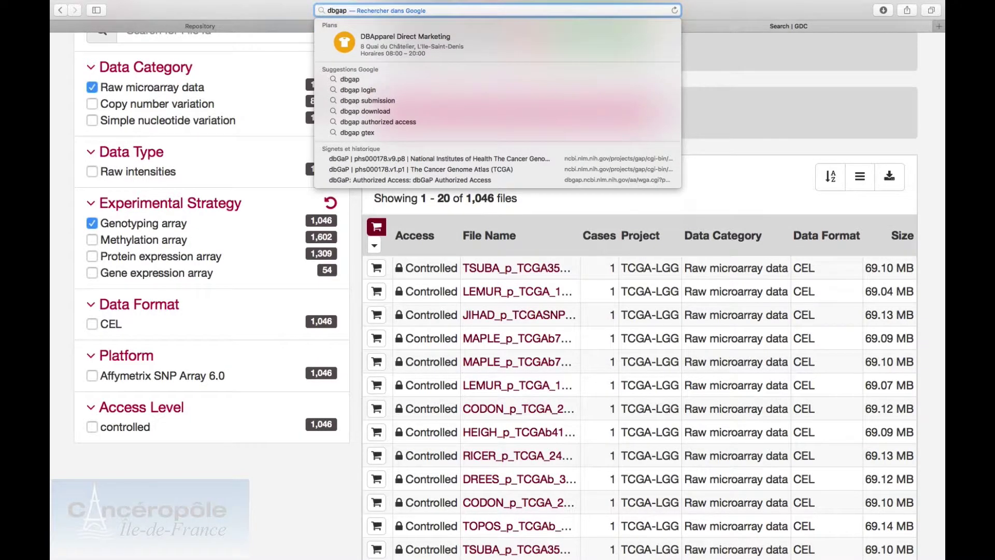
pyautogui.write('tcga')
pyautogui.press('Return')
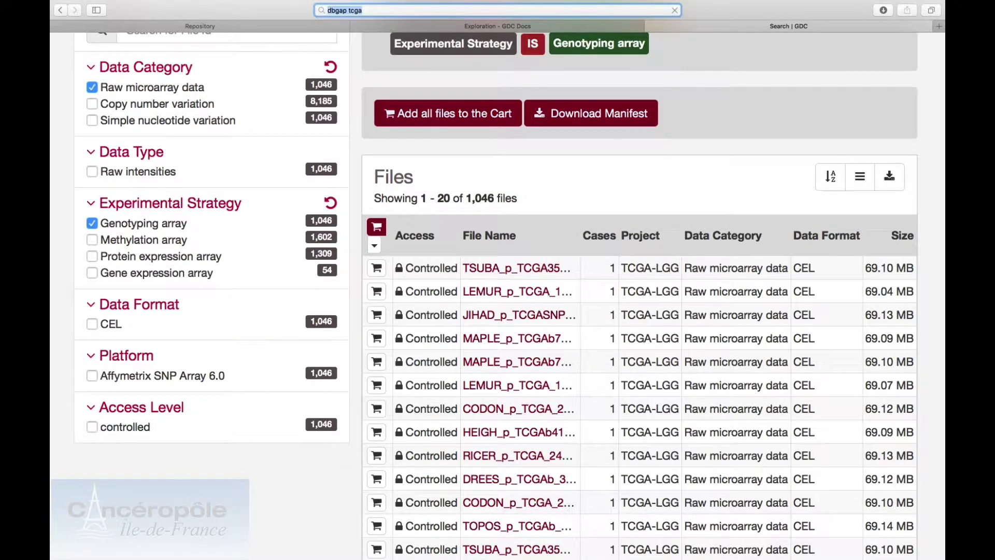
pyautogui.press('Down')
pyautogui.press('Down')
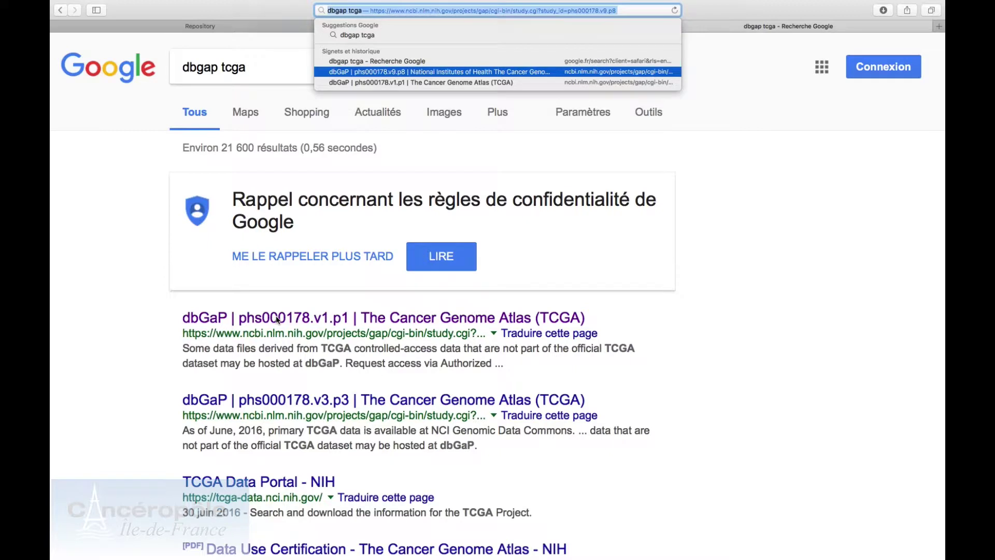
# - Open the dbGaP TCGA study phs000178.v1.p1 from the results and switch to its most recent version
pyautogui.click(341, 326)
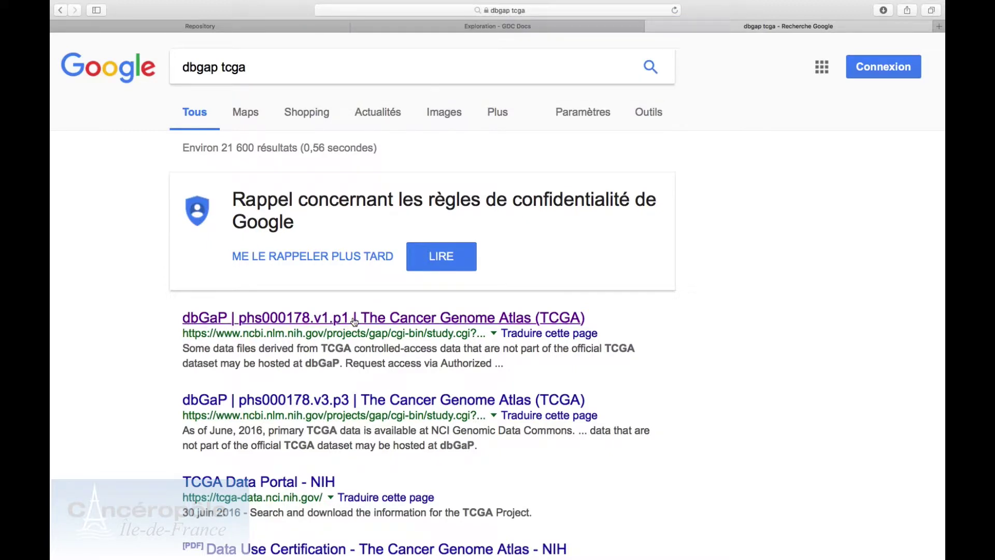
pyautogui.click(355, 322)
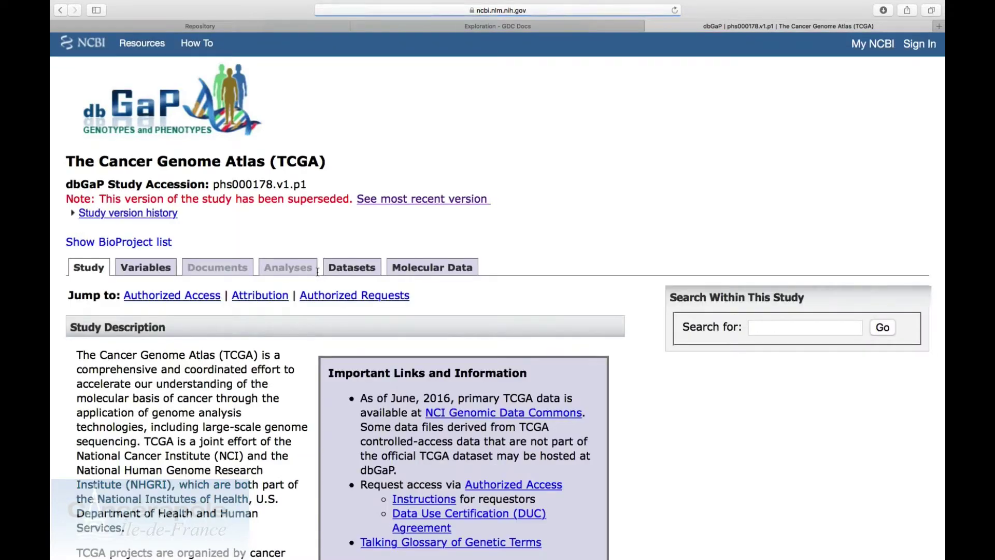
pyautogui.tripleClick(230, 196)
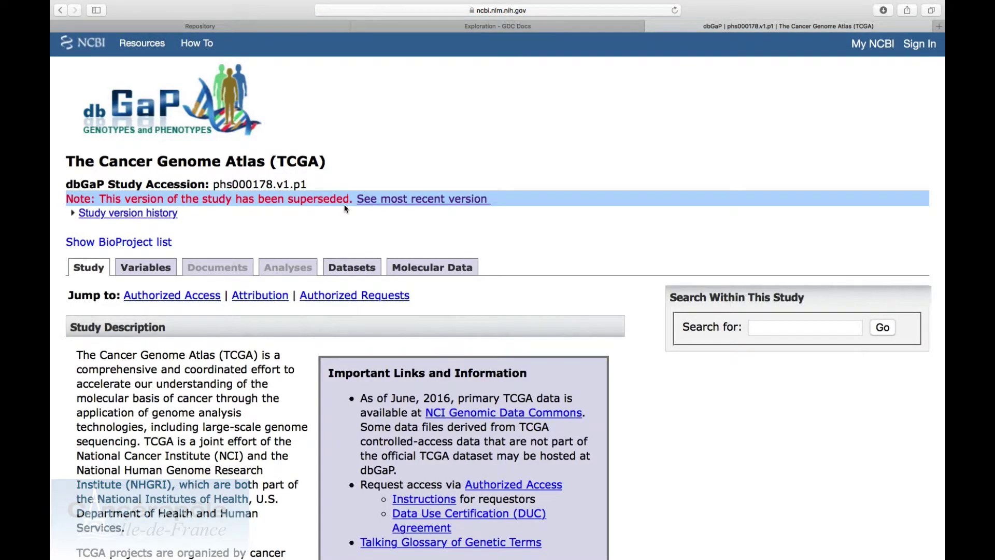
pyautogui.click(373, 204)
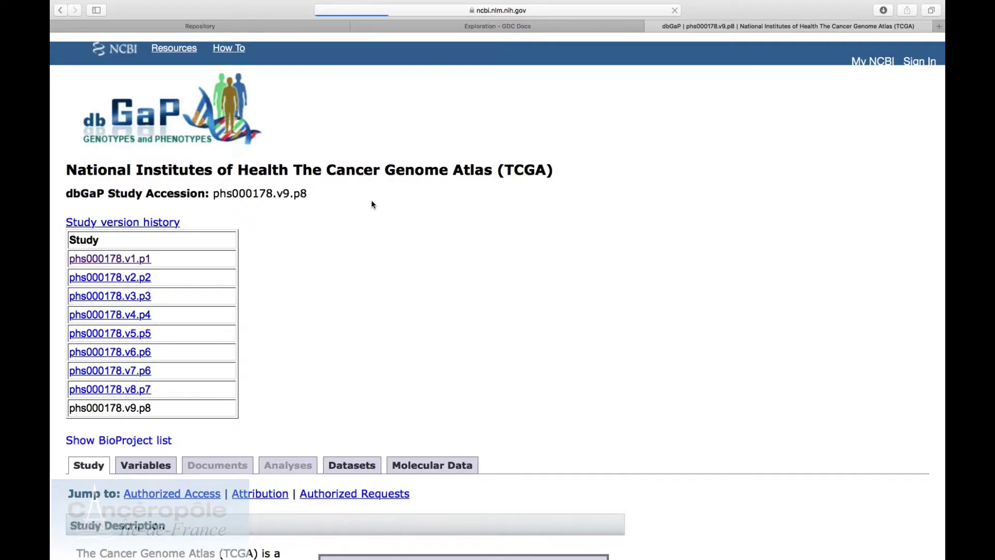
# - Read the Authorized Access section of the TCGA study page and open the dbGaP Authorized Access site
pyautogui.scroll(-8, 371, 204)
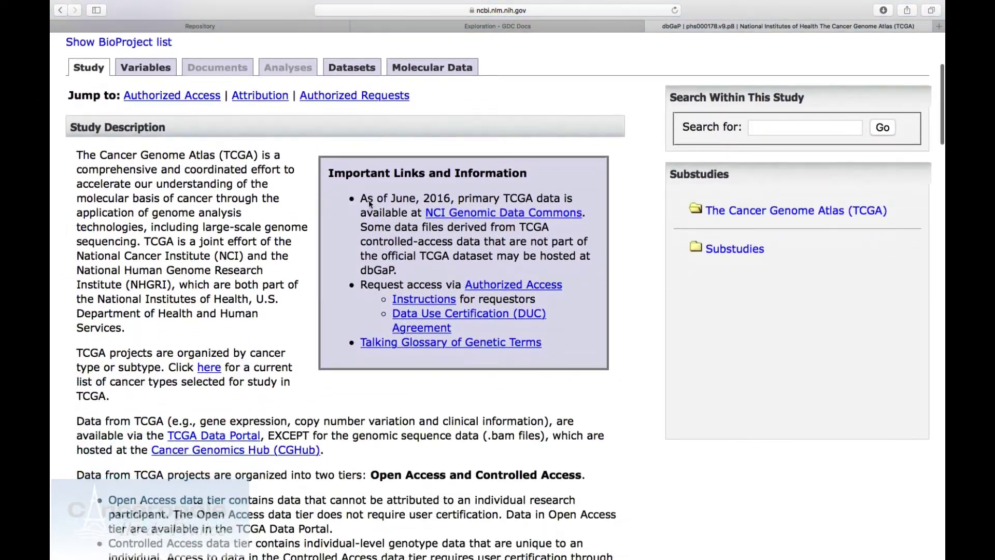
pyautogui.scroll(-20, 217, 226)
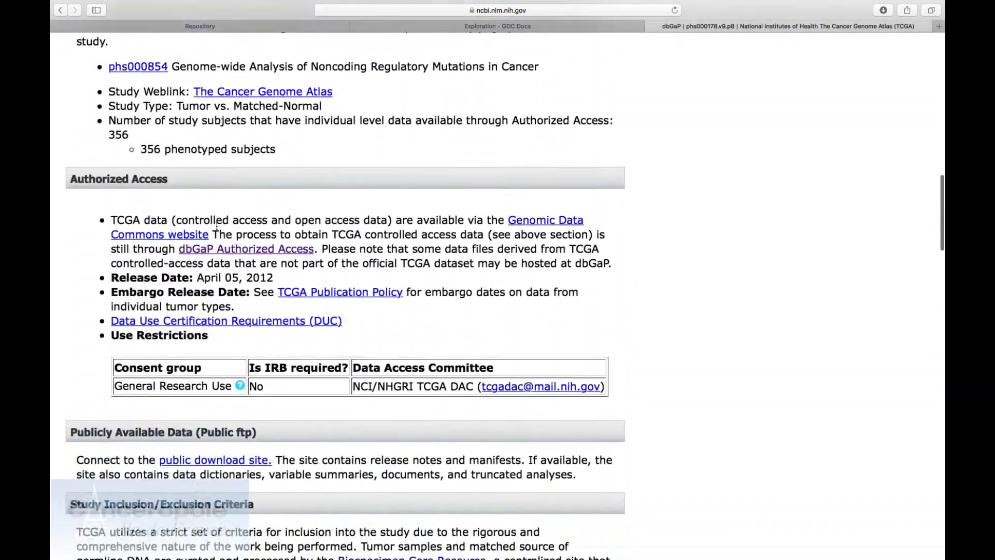
pyautogui.tripleClick(124, 169)
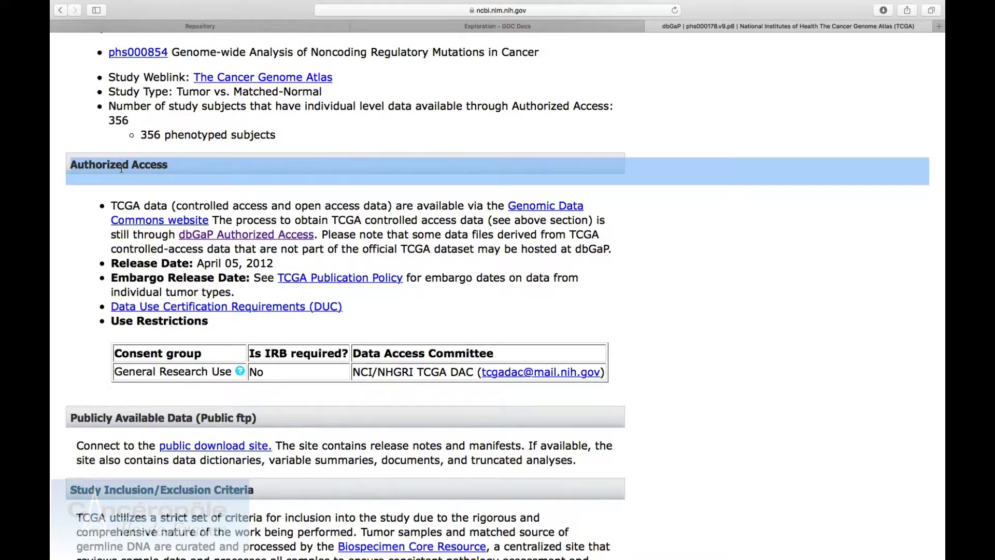
pyautogui.tripleClick(213, 202)
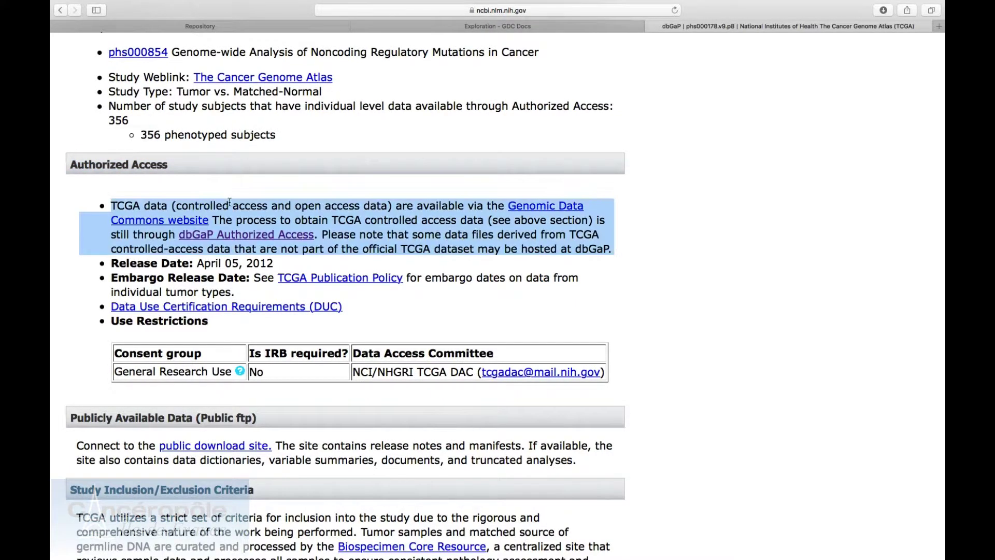
pyautogui.click(230, 202)
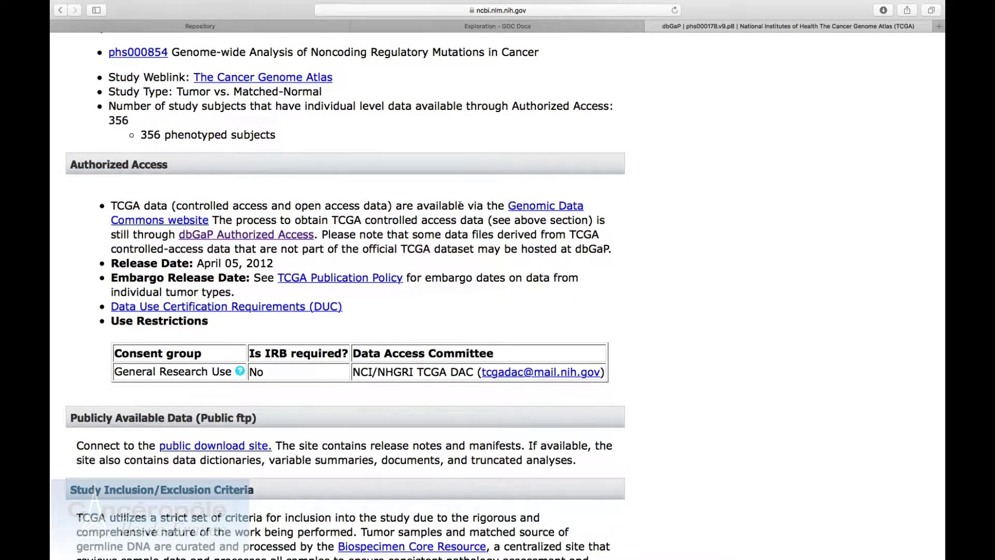
pyautogui.click(287, 235)
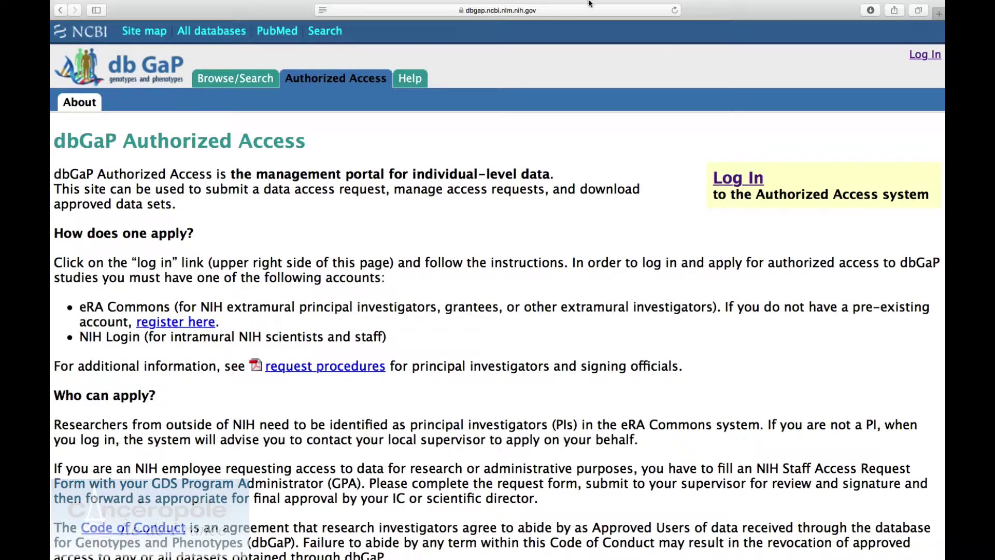
# - Go to the International Cancer Genome Consortium website at icgc.org
pyautogui.moveTo(596, 3)
pyautogui.click(535, 11)
pyautogui.write('icgc.org')
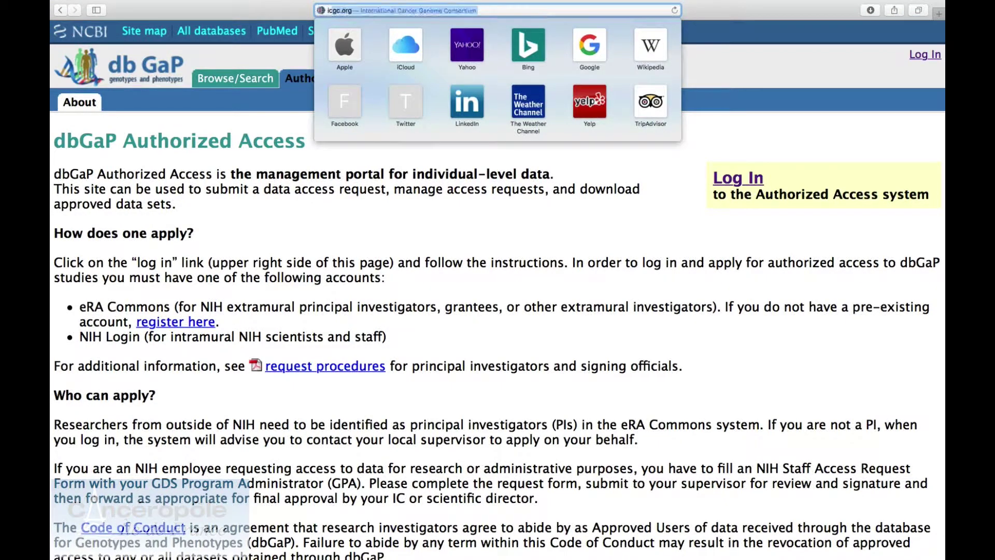
pyautogui.press('Return')
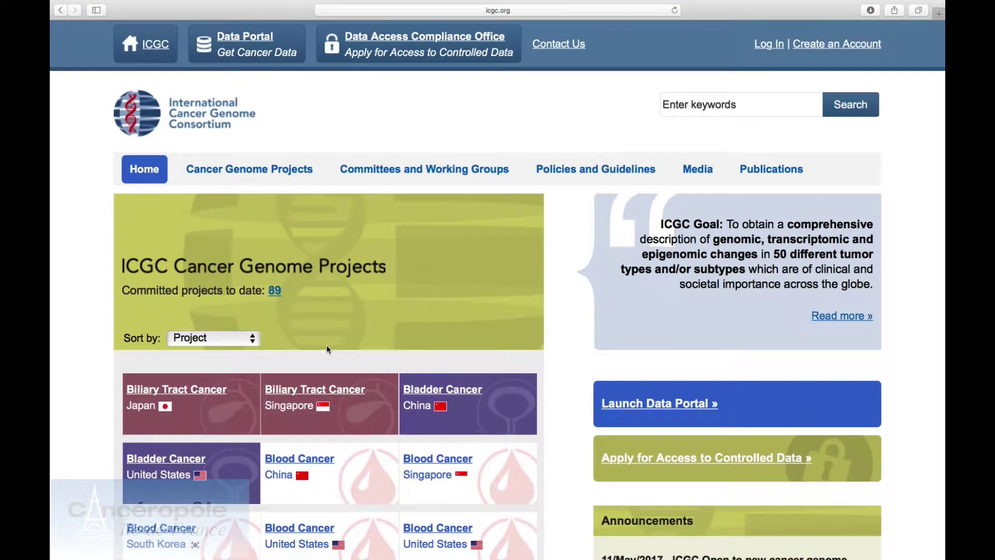
# - Look through the ICGC Cancer Genome Projects list by cancer type and country
pyautogui.scroll(-5, 326, 348)
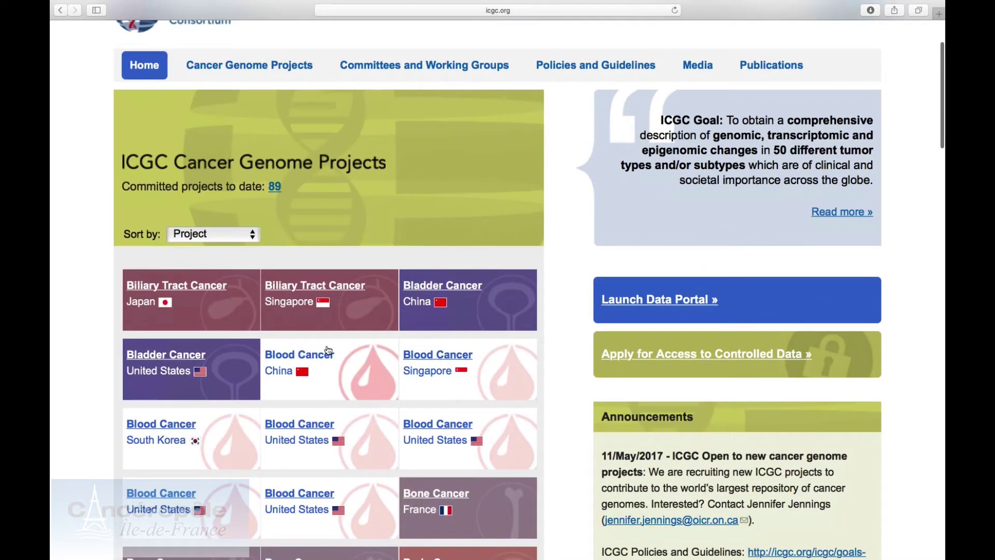
pyautogui.scroll(-1, 328, 351)
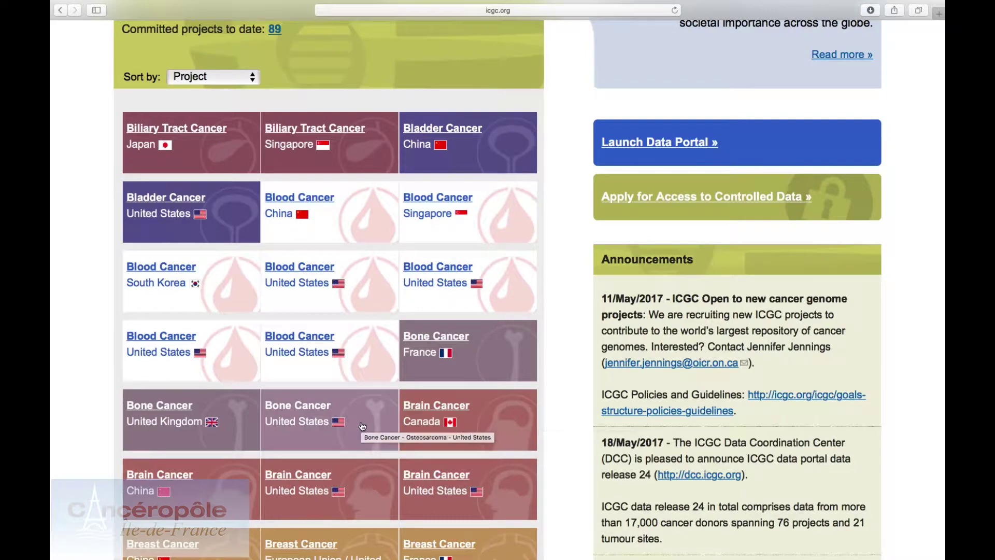
pyautogui.scroll(-5, 335, 311)
pyautogui.scroll(10, 335, 311)
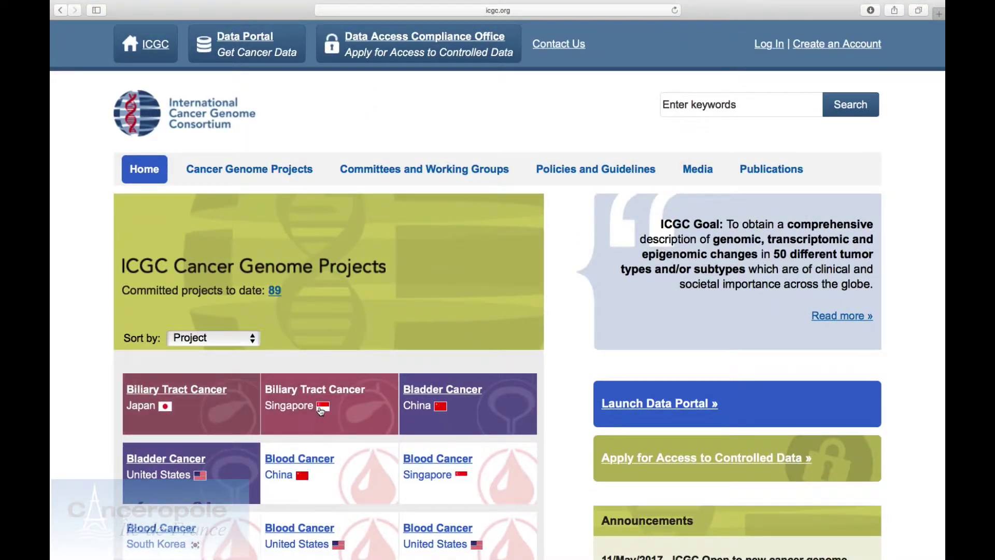
pyautogui.scroll(-2, 422, 412)
pyautogui.scroll(-1, 422, 412)
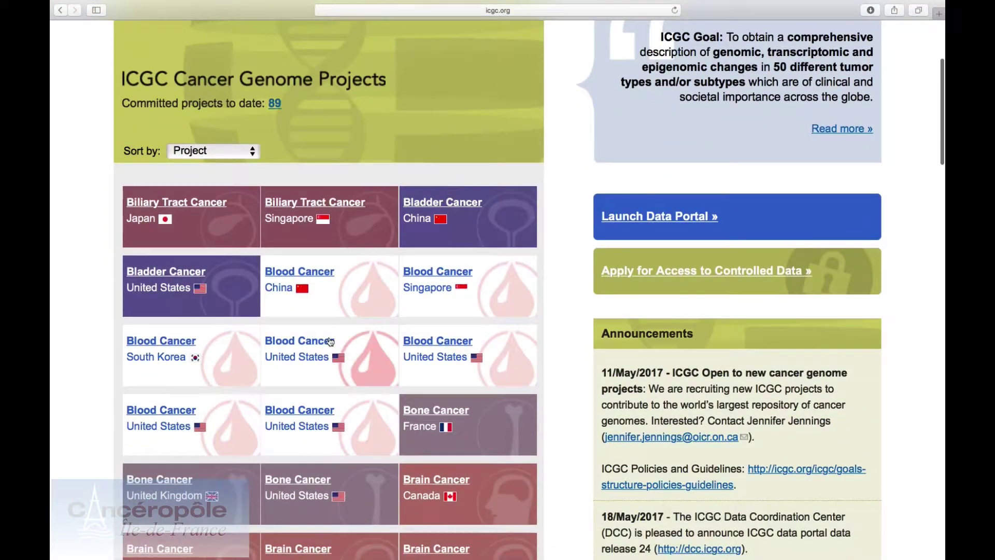
pyautogui.scroll(-2, 411, 398)
pyautogui.scroll(-2, 411, 398)
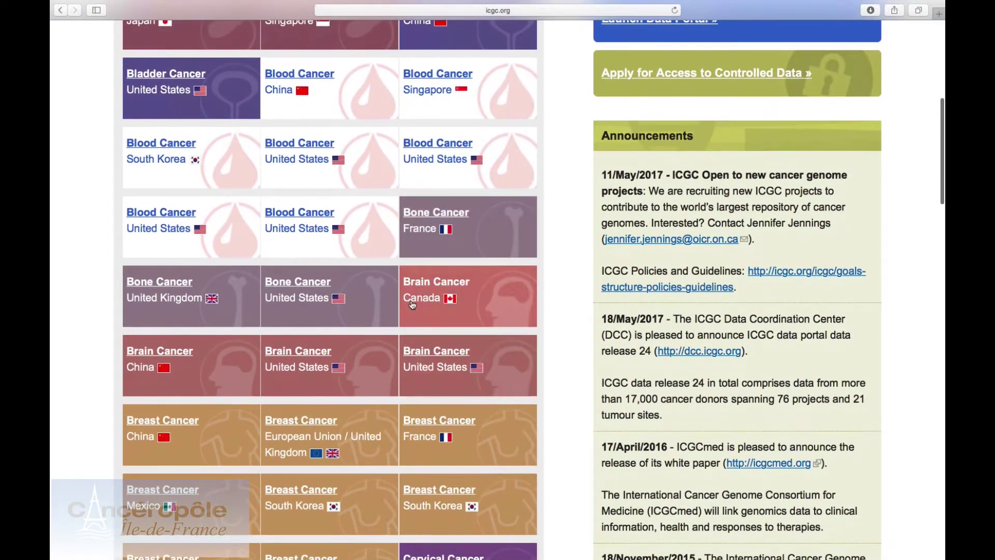
# - Open the summary of the French Bone Cancer project and examine its donor distribution and top mutated genes charts
pyautogui.click(427, 214)
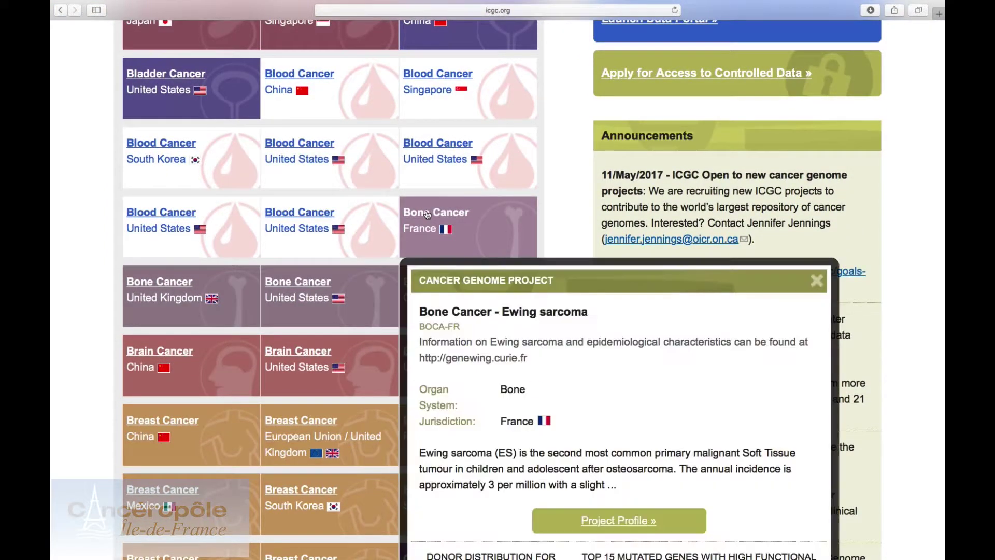
pyautogui.scroll(-3, 427, 215)
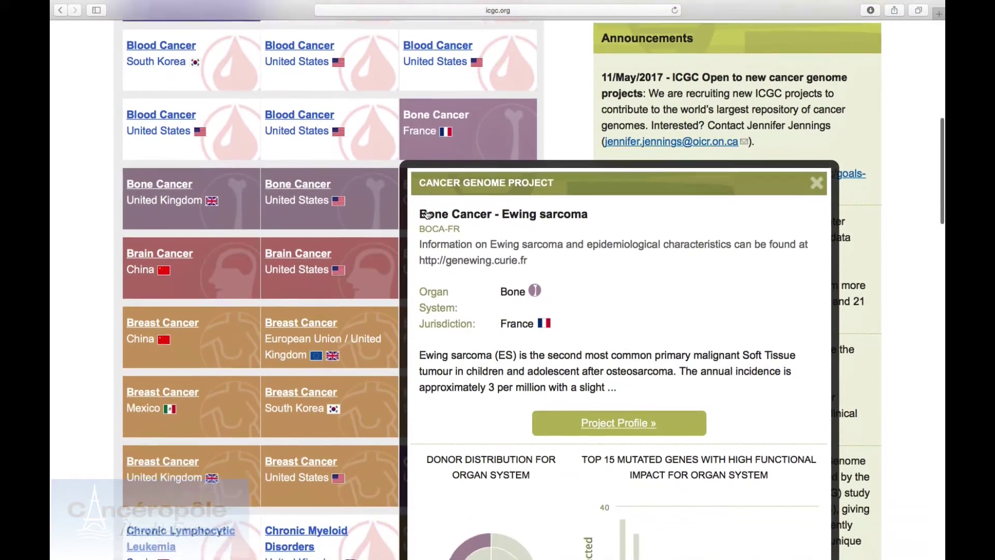
pyautogui.scroll(-2, 426, 211)
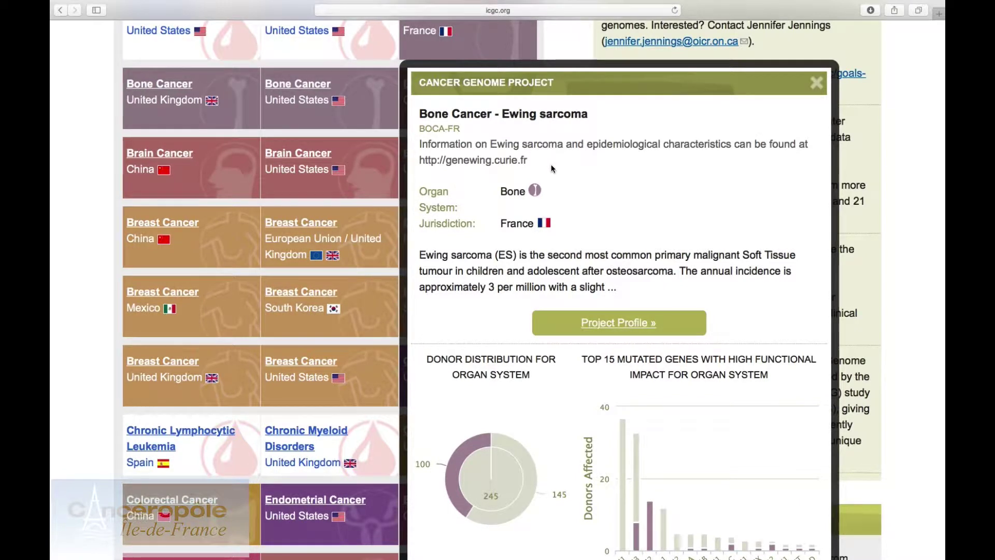
pyautogui.scroll(-4, 551, 164)
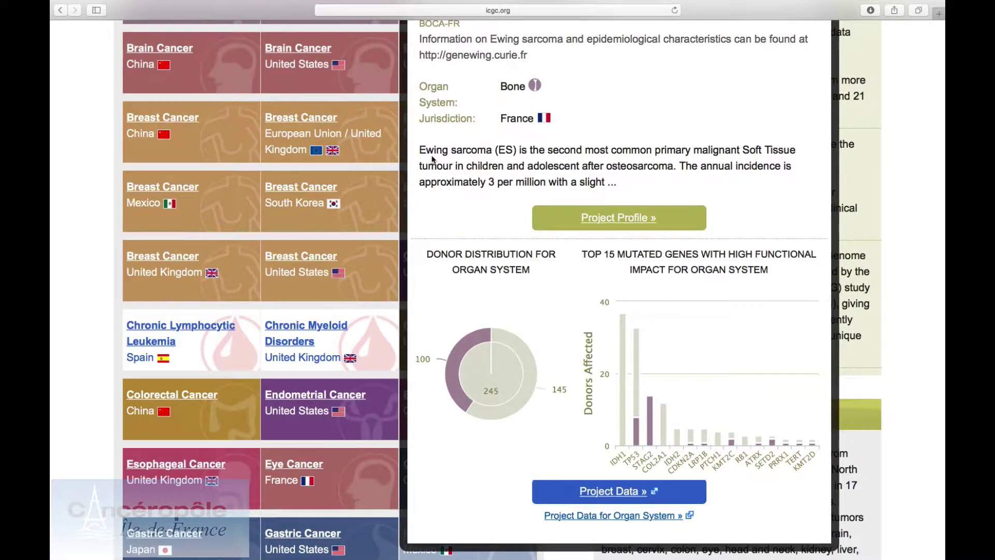
pyautogui.moveTo(456, 361)
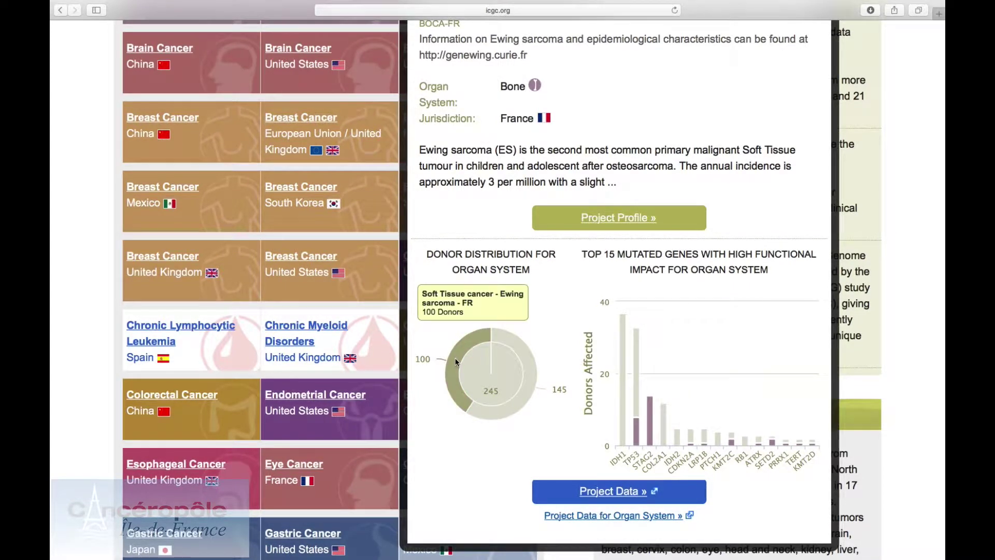
pyautogui.moveTo(510, 406)
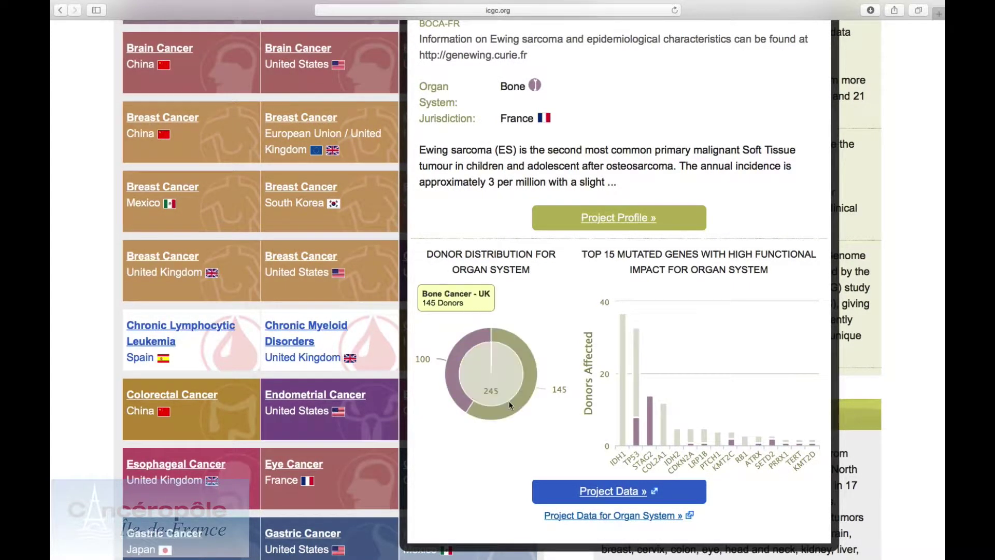
pyautogui.moveTo(444, 390)
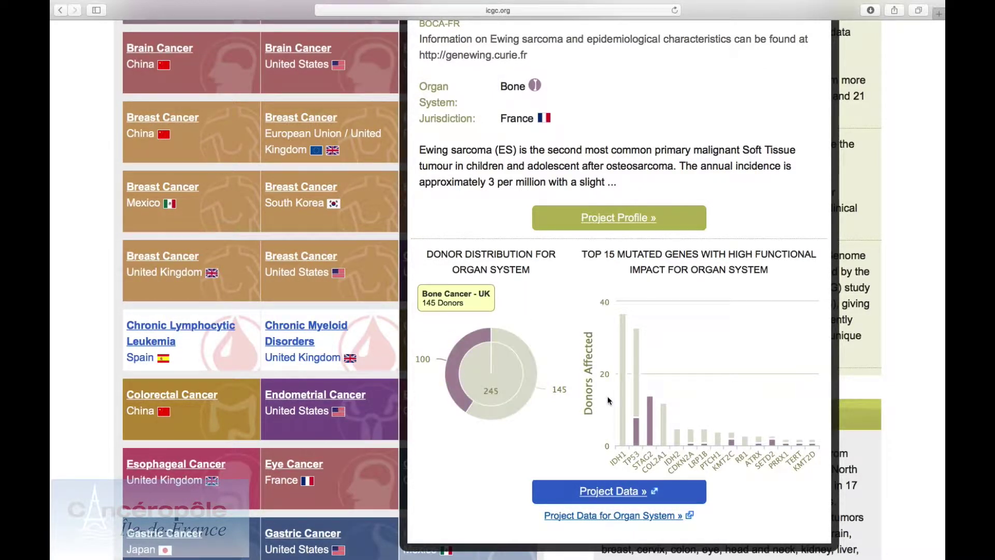
pyautogui.moveTo(628, 398)
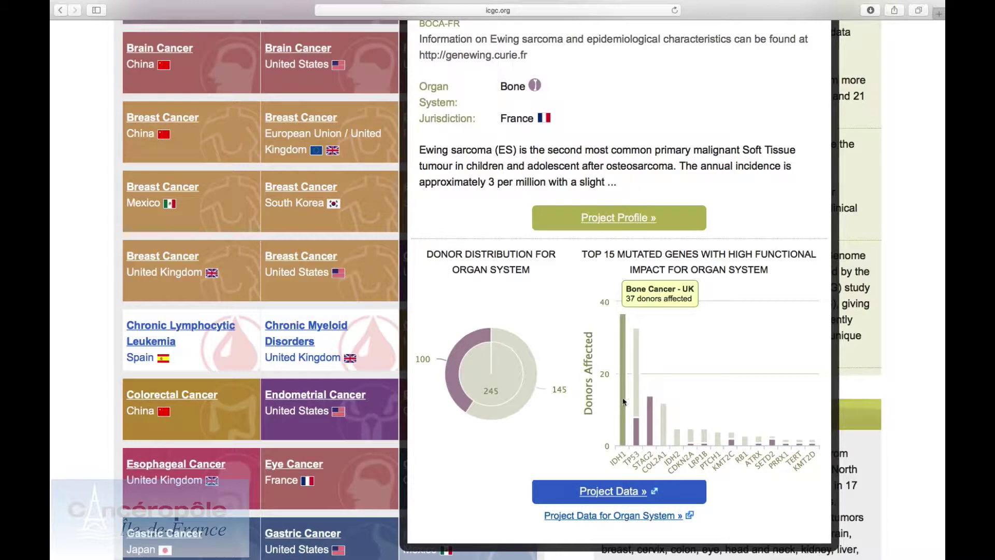
pyautogui.moveTo(664, 427)
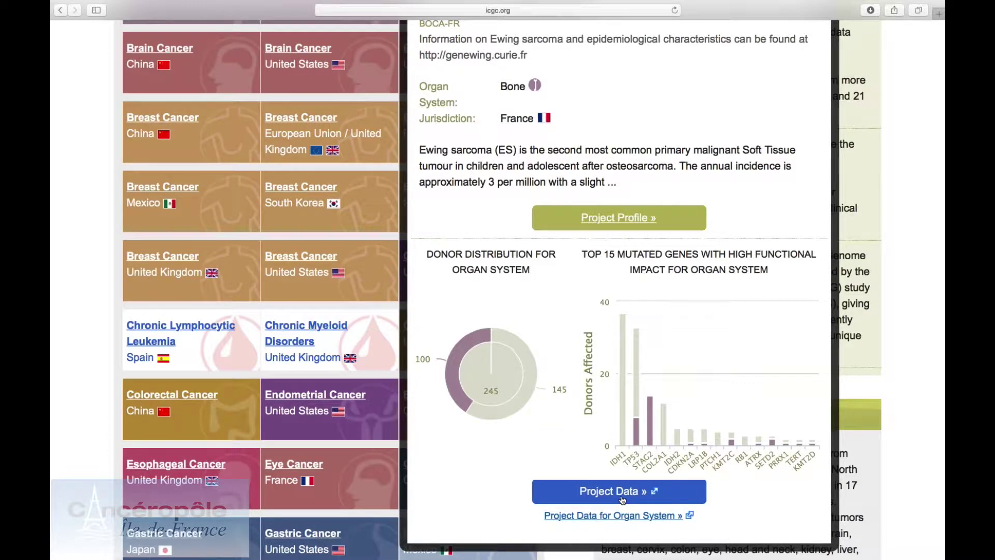
# - Open the project data of the French Bone Cancer - Ewing sarcoma project in the ICGC Data Portal
pyautogui.scroll(5, 622, 500)
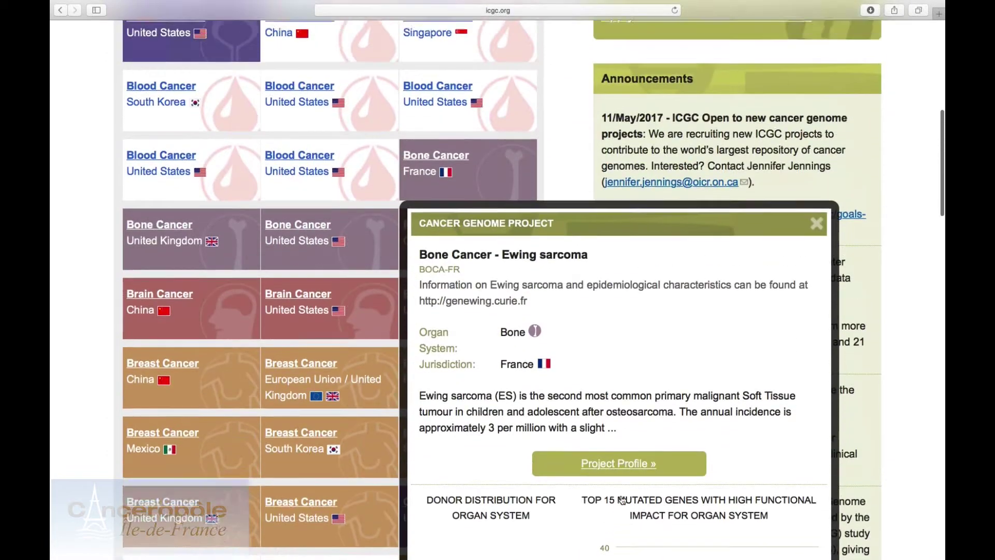
pyautogui.scroll(-8, 622, 499)
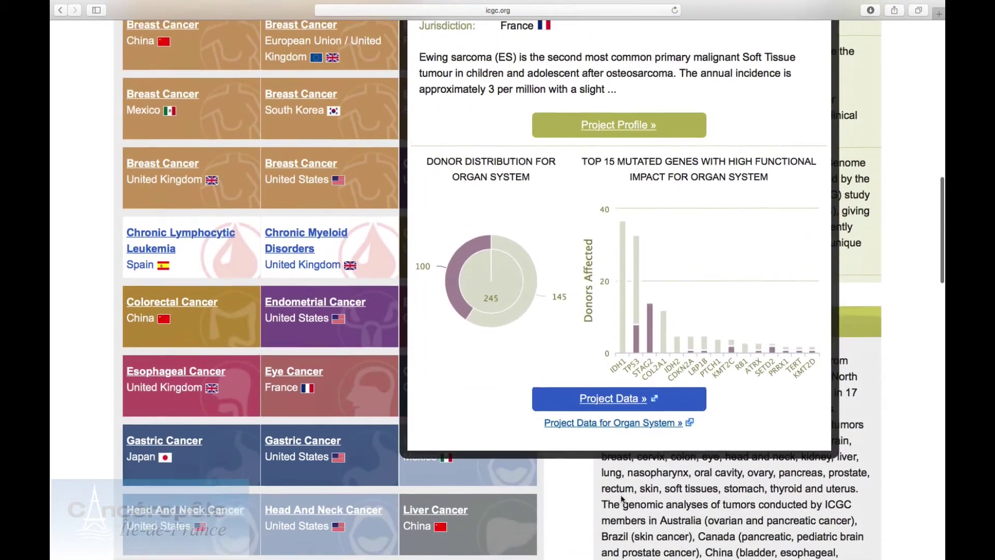
pyautogui.click(632, 399)
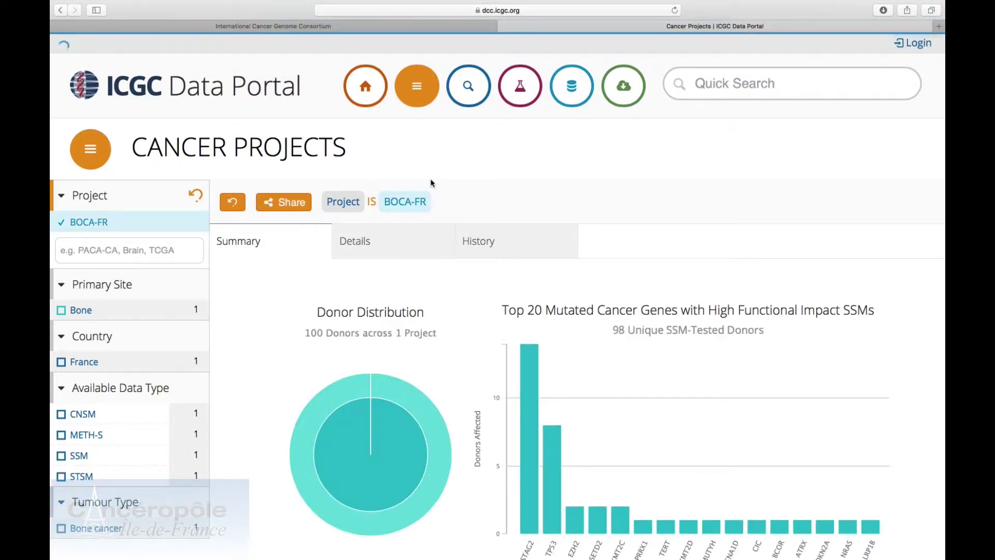
# - Return to the ICGC website and look through its Cancer Genome Projects page by tumor type and lead jurisdiction
pyautogui.click(368, 27)
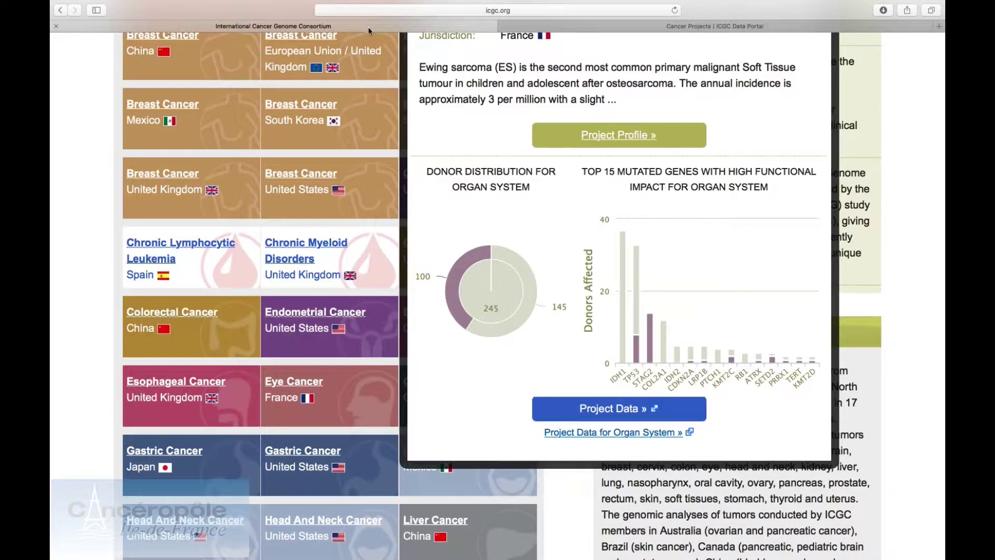
pyautogui.scroll(15, 517, 205)
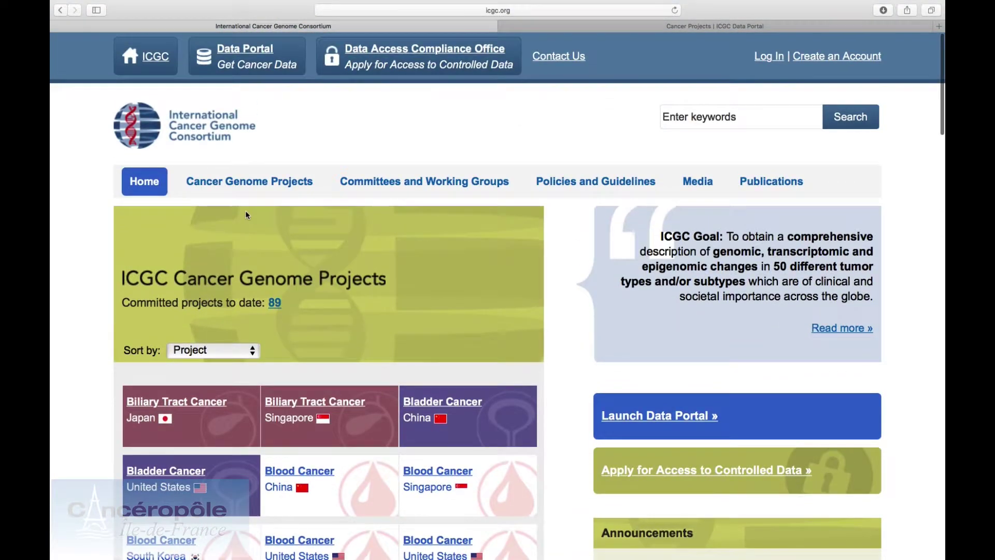
pyautogui.click(208, 188)
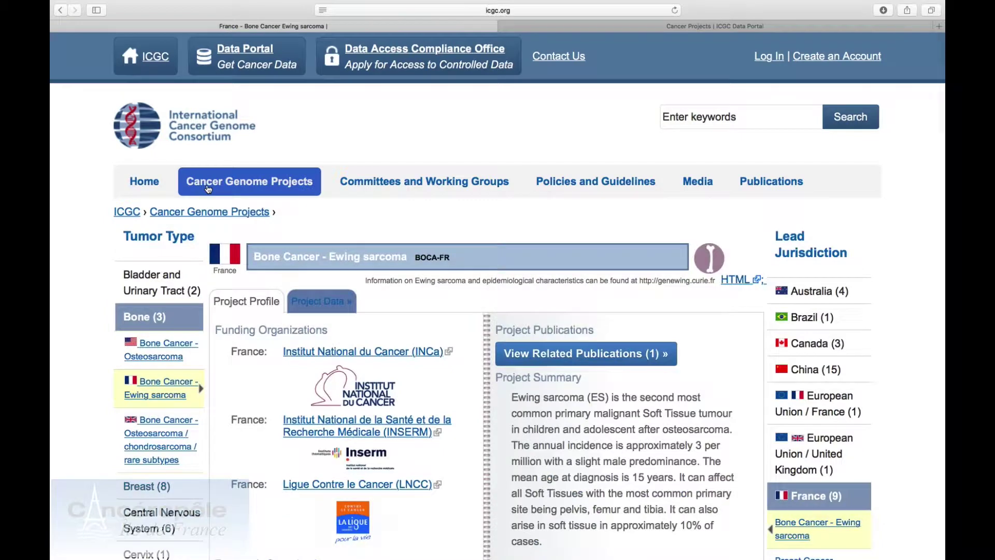
pyautogui.click(207, 188)
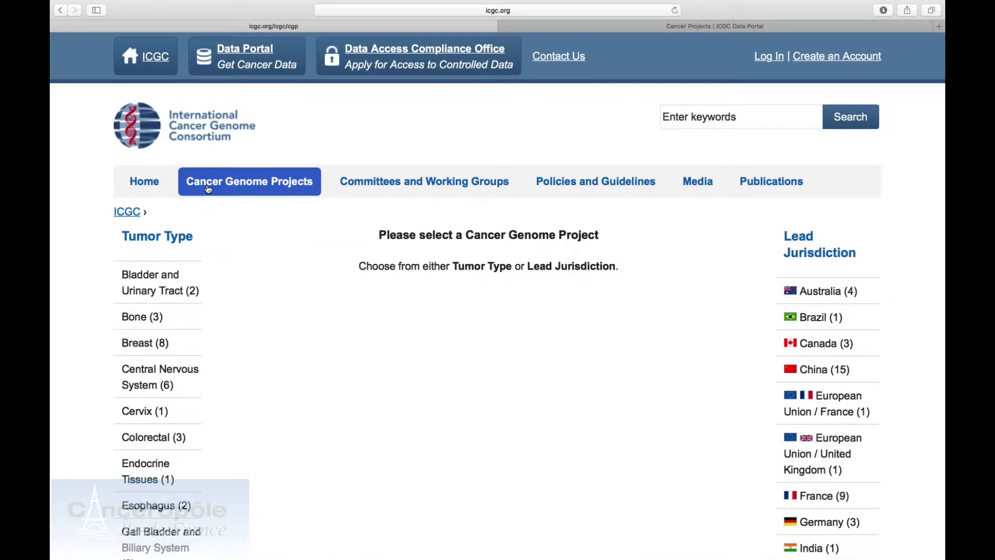
pyautogui.scroll(-6, 197, 250)
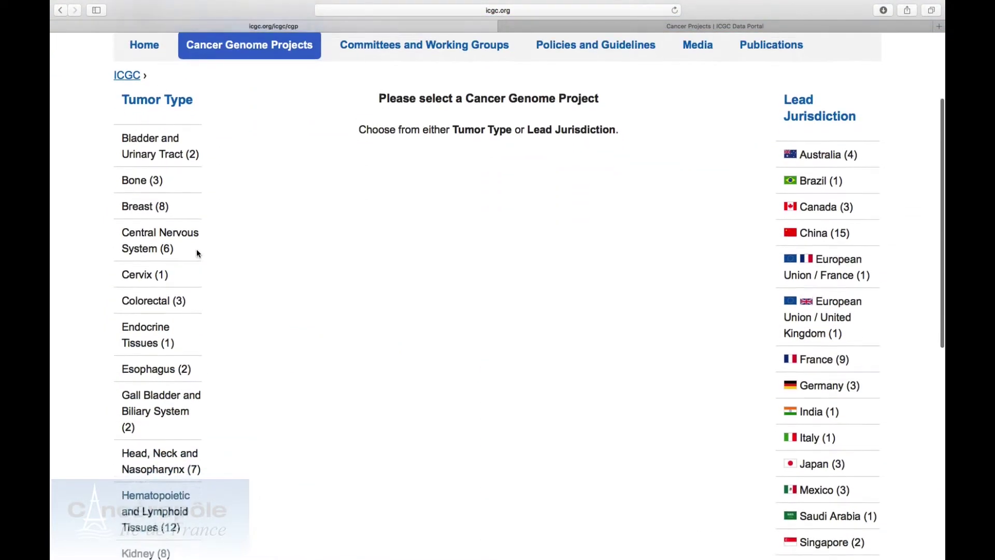
pyautogui.scroll(4, 272, 229)
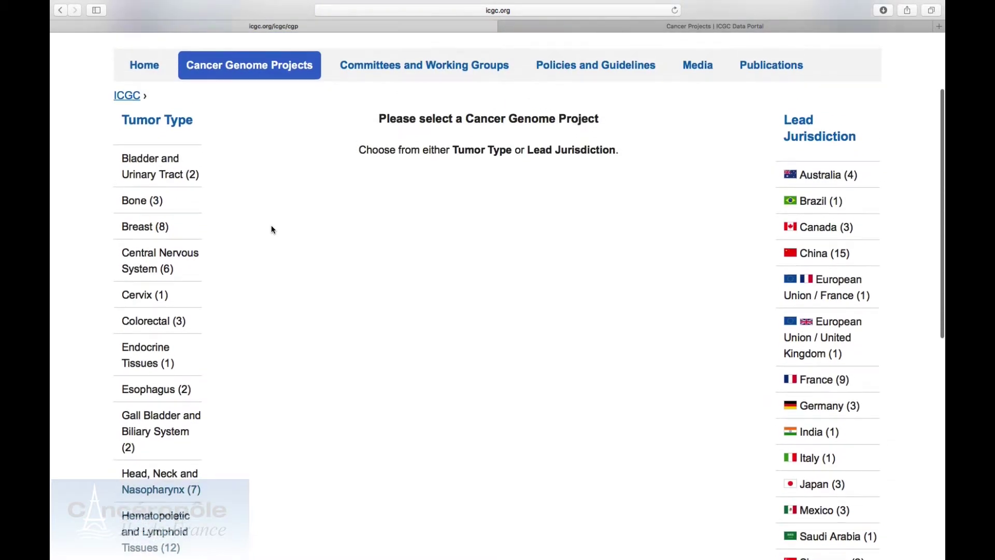
pyautogui.scroll(-1, 271, 229)
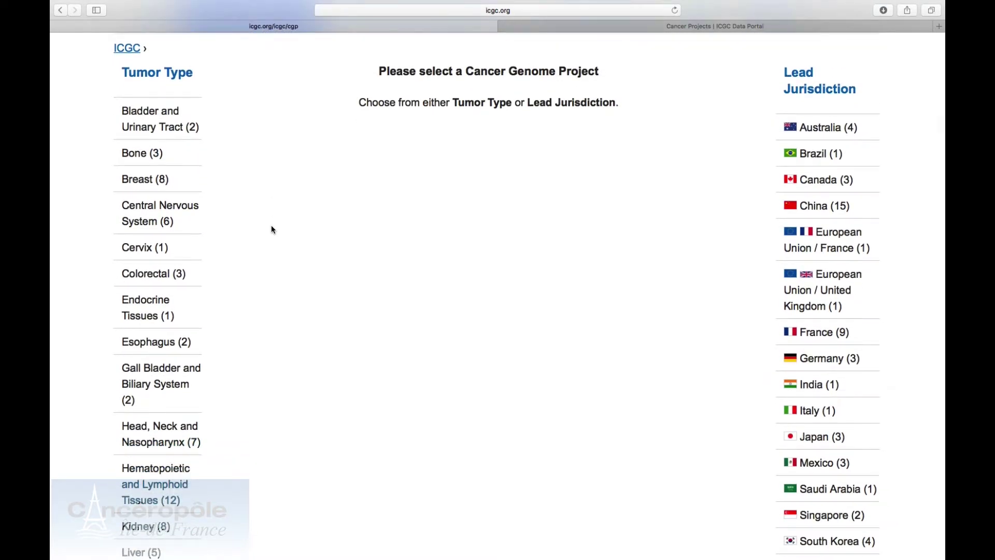
# - Open the French Bone Cancer - Ewing sarcoma project from the Bone tumor type and check the projects under the lead jurisdictions
pyautogui.moveTo(146, 162)
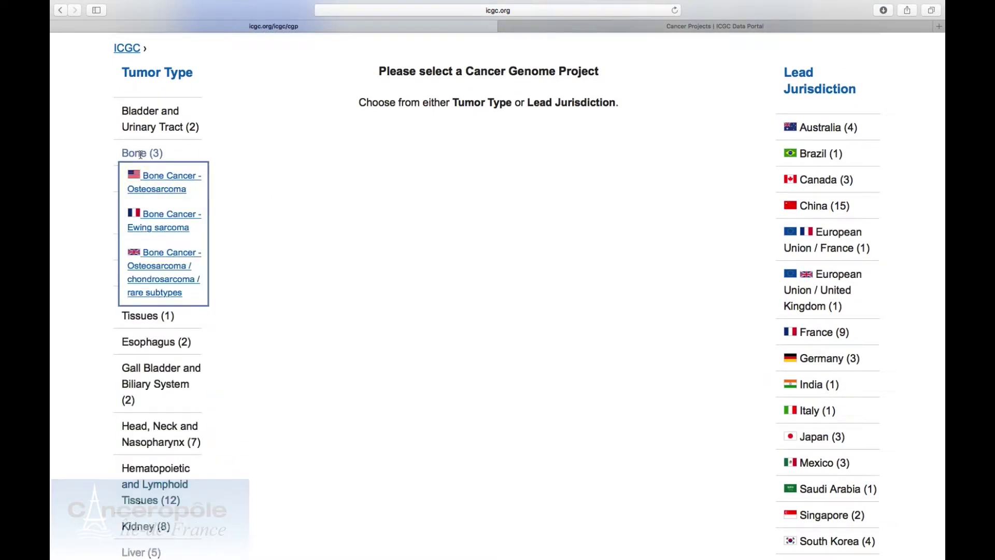
pyautogui.click(160, 215)
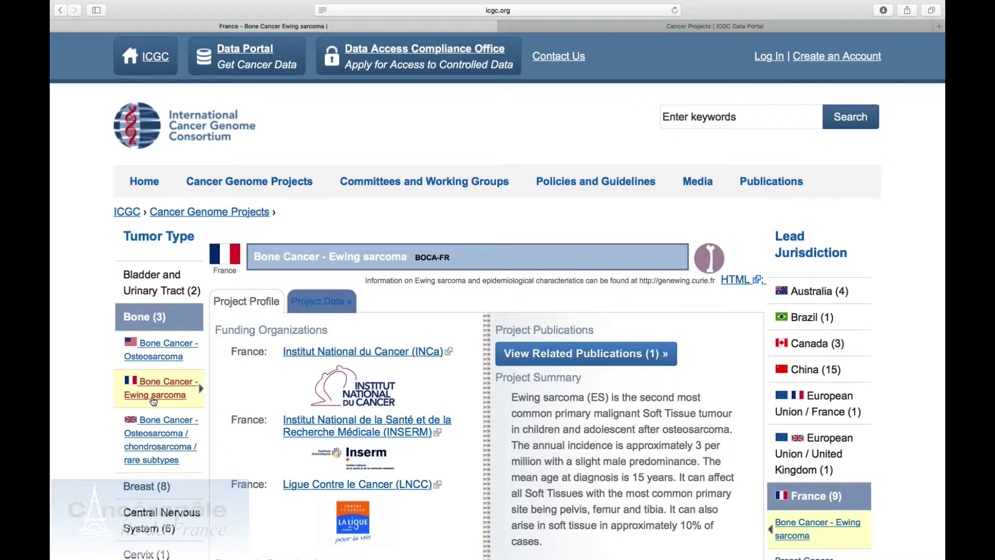
pyautogui.moveTo(820, 409)
pyautogui.scroll(-3, 820, 410)
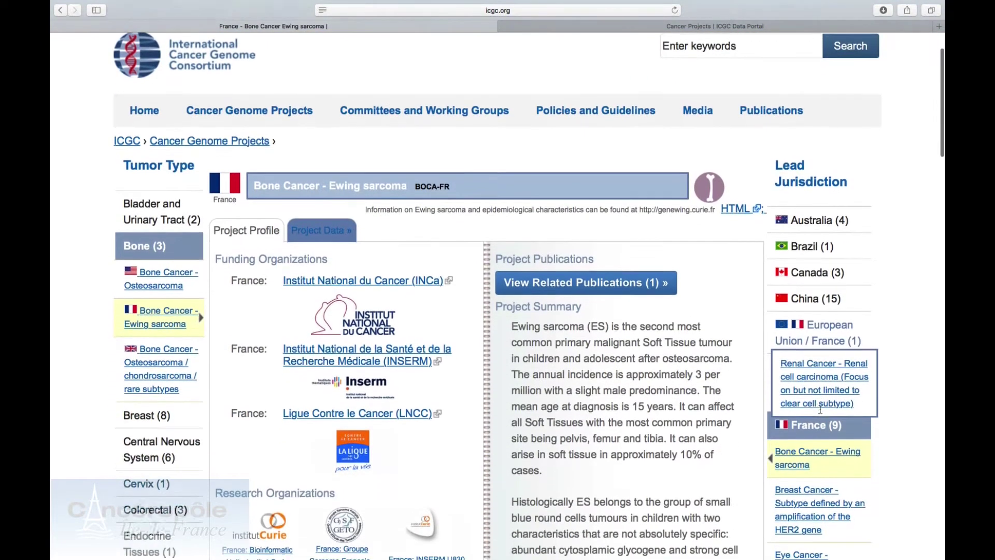
pyautogui.moveTo(816, 383)
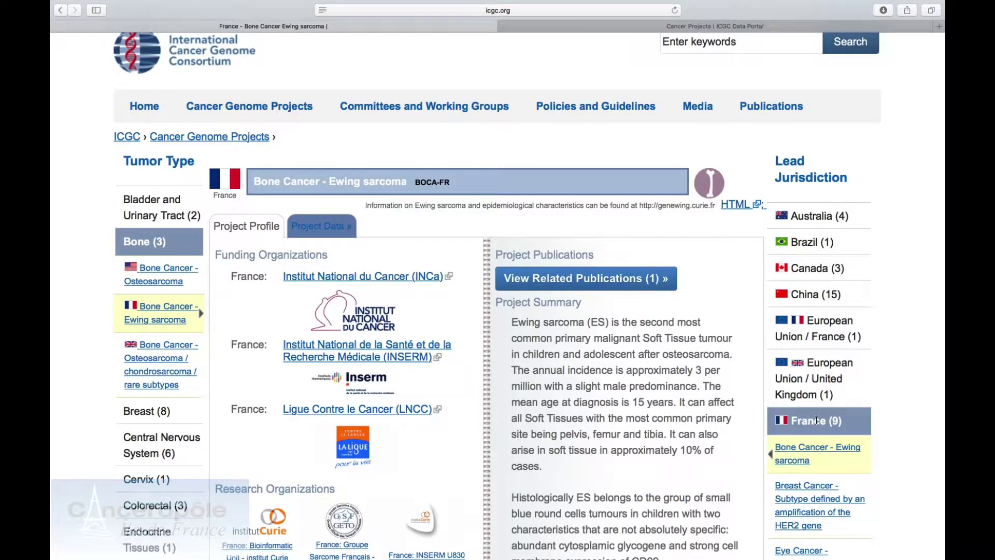
# - Read the Ewing sarcoma project profile, including its funding and research organizations, project summary and research activities
pyautogui.scroll(-4, 553, 365)
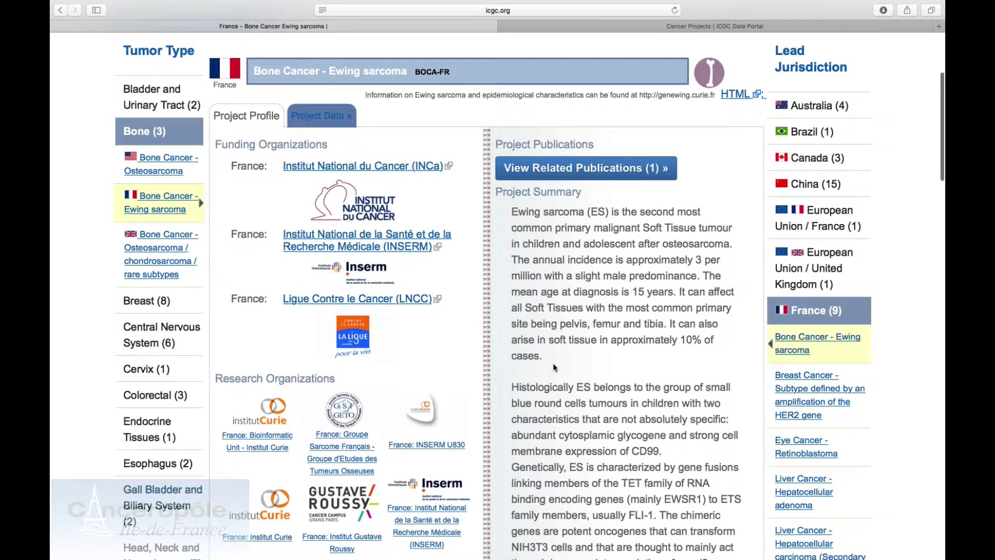
pyautogui.scroll(-2, 553, 363)
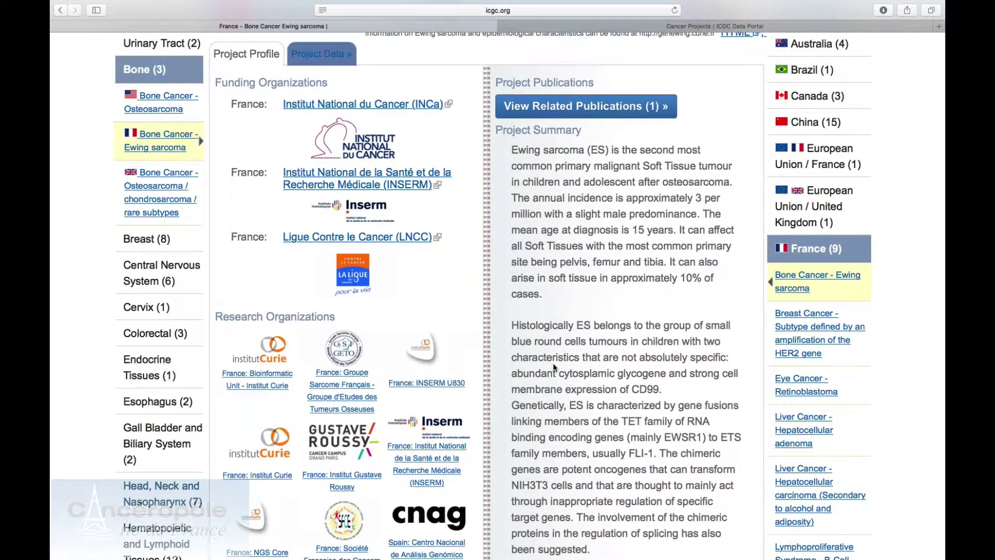
pyautogui.scroll(-4, 498, 323)
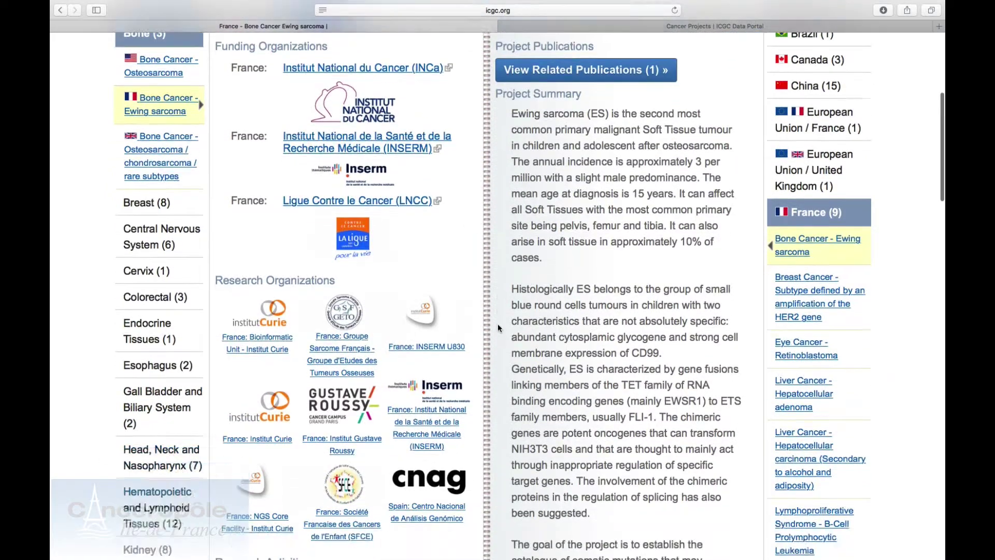
pyautogui.scroll(-3, 498, 327)
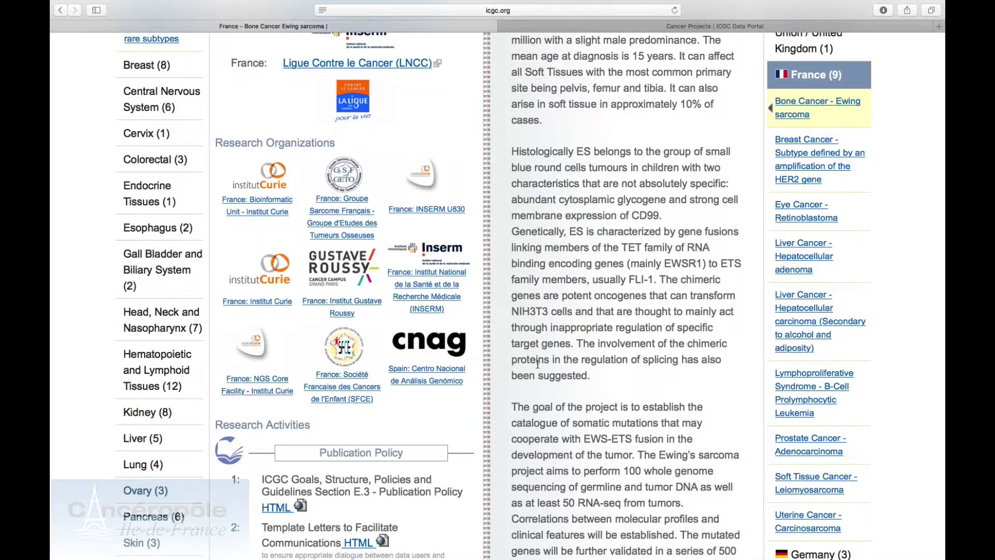
pyautogui.scroll(9, 538, 365)
pyautogui.scroll(-20, 579, 178)
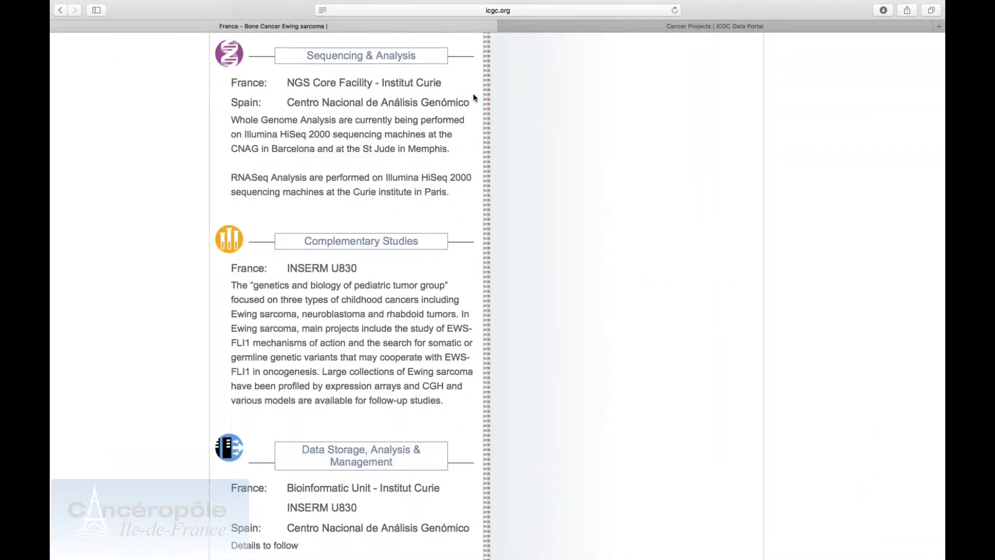
pyautogui.scroll(-8, 475, 98)
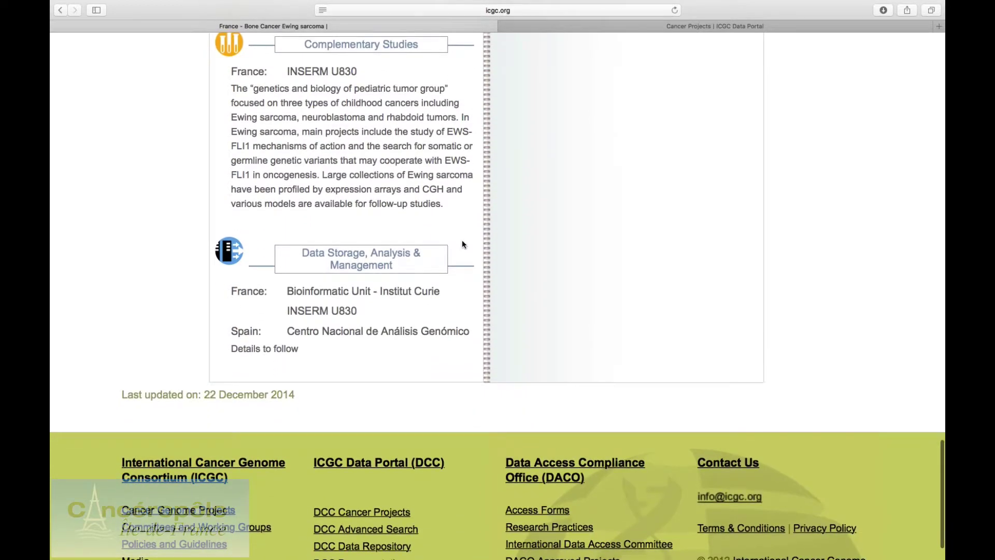
pyautogui.scroll(20, 455, 299)
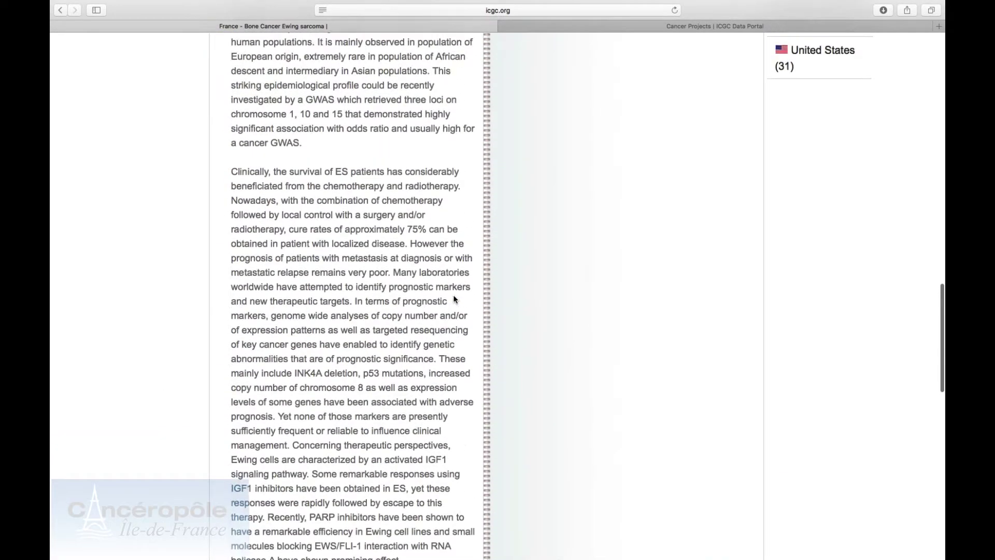
pyautogui.scroll(5, 454, 299)
# - Launch the ICGC Data Portal from the ICGC website and open its Cancer Projects page
pyautogui.click(312, 298)
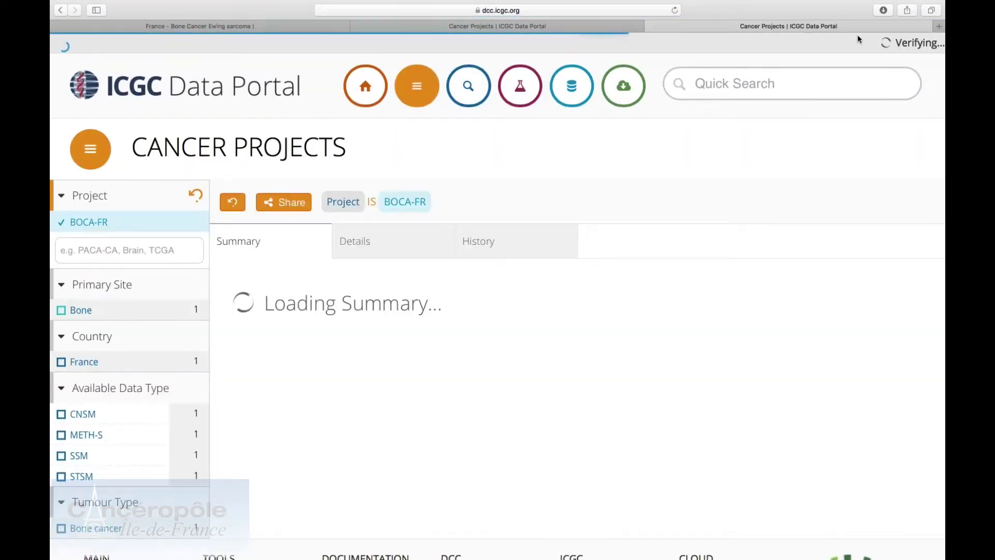
pyautogui.click(651, 26)
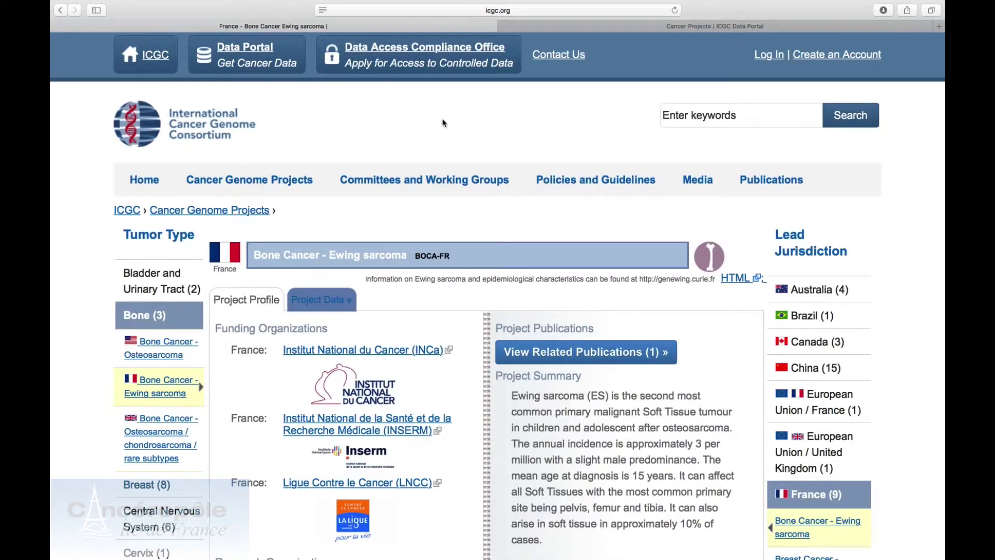
pyautogui.scroll(-1, 443, 123)
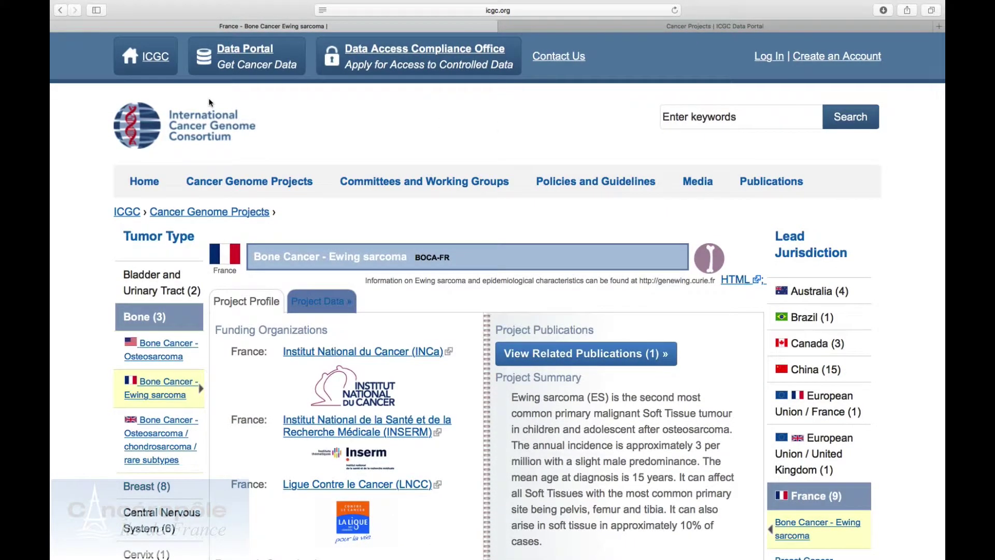
pyautogui.click(256, 62)
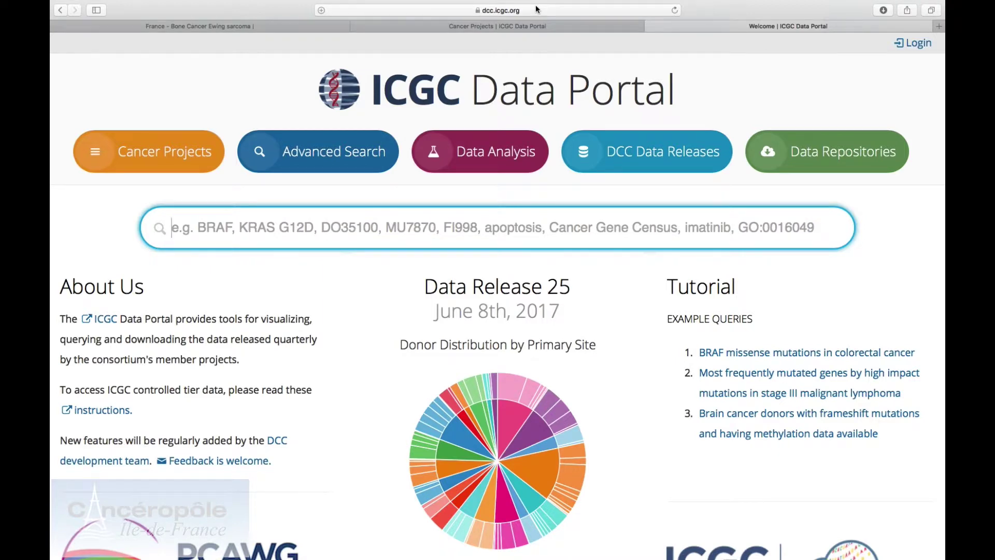
pyautogui.click(164, 167)
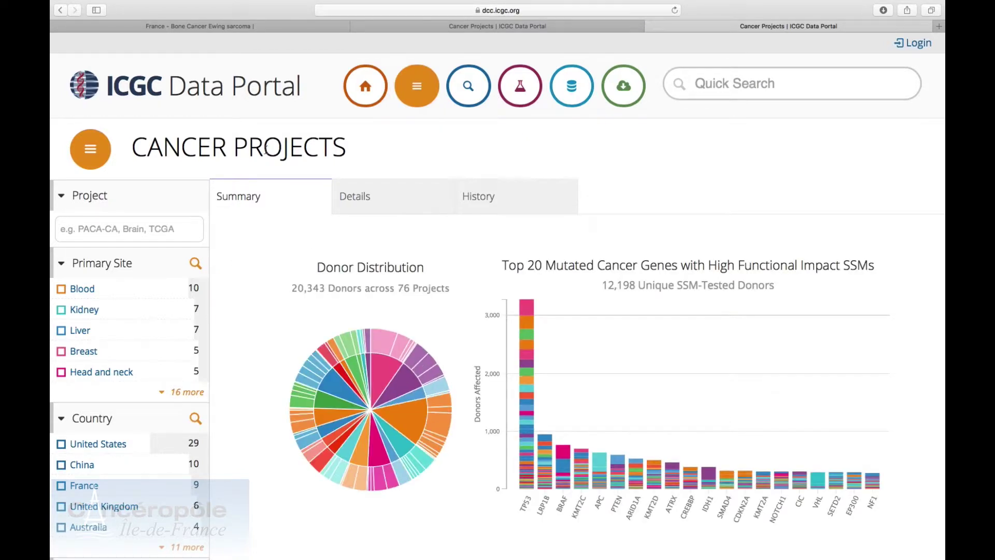
# - Look through the donor filters and donor table in Advanced Search, and view the Data Analysis tools
pyautogui.click(463, 99)
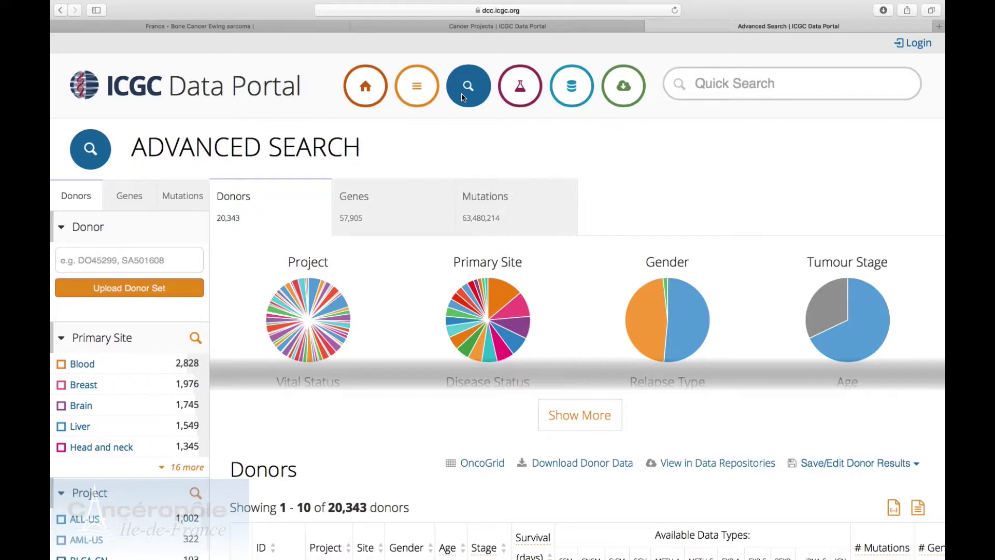
pyautogui.scroll(-5, 88, 358)
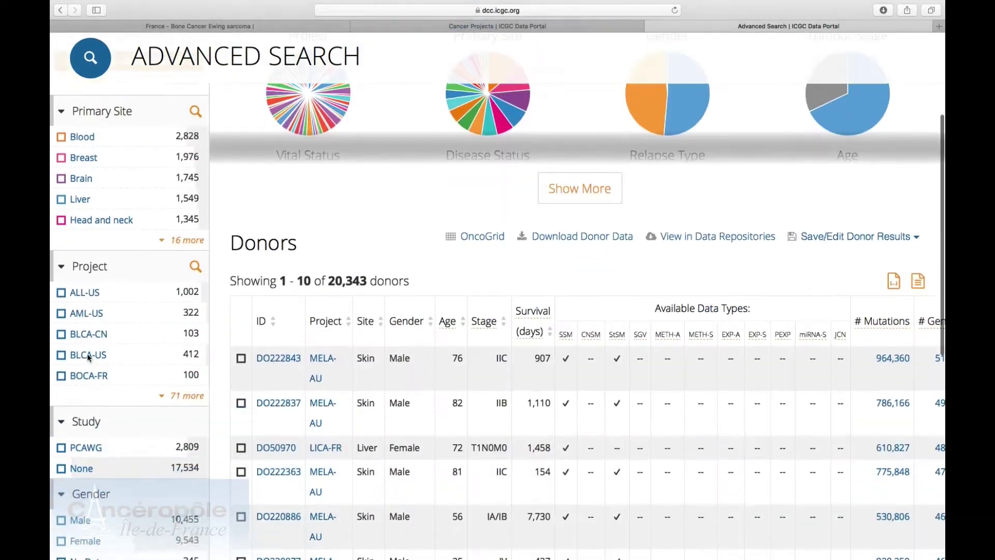
pyautogui.scroll(-5, 87, 353)
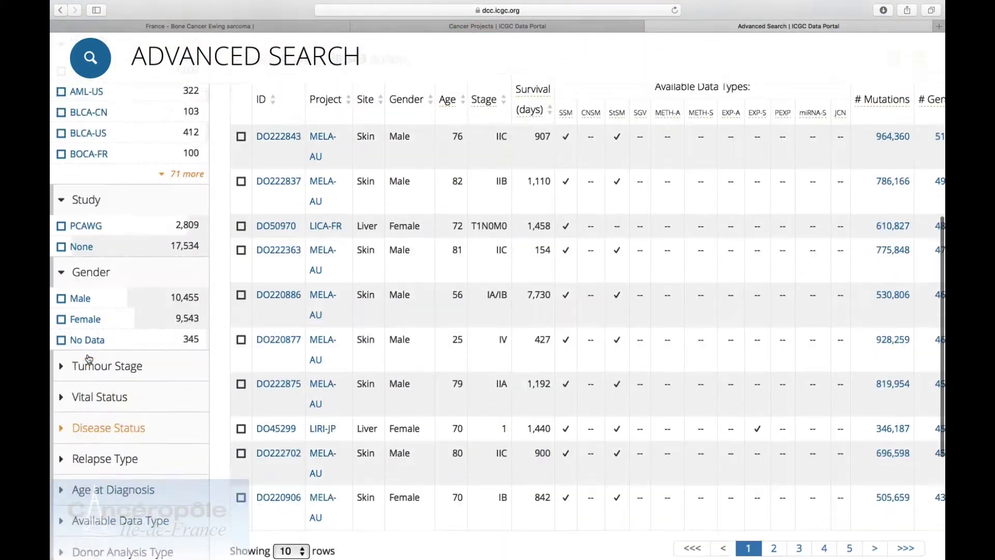
pyautogui.scroll(10, 89, 359)
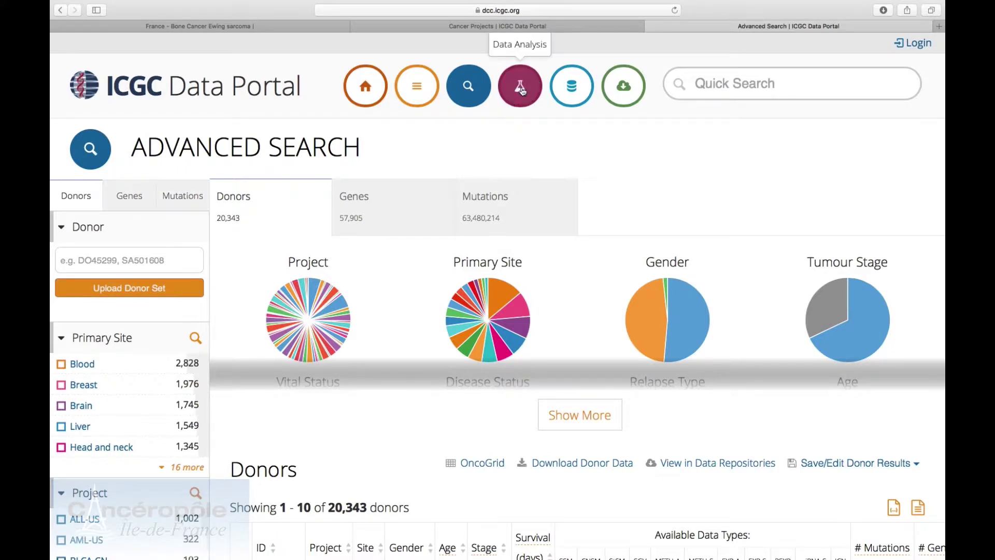
pyautogui.click(521, 88)
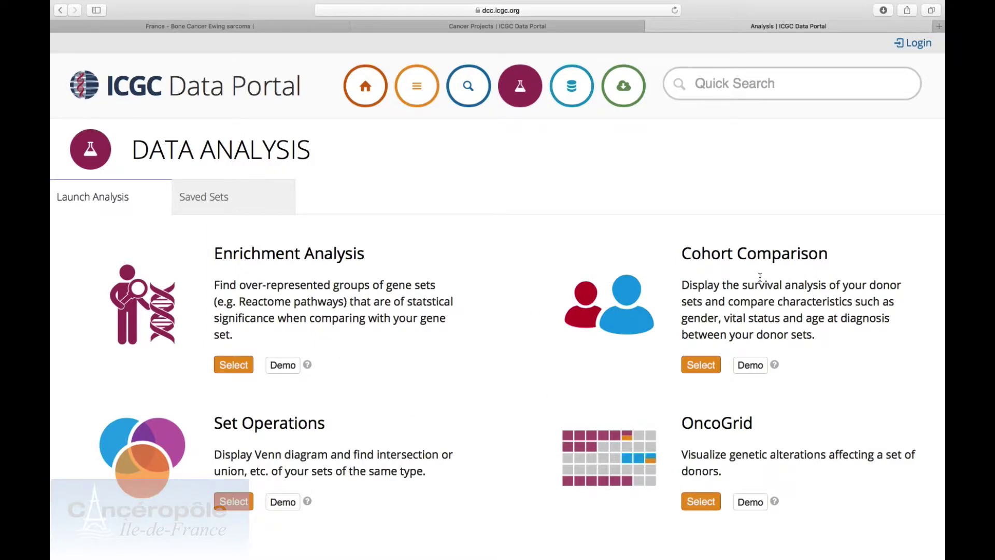
# - Look through the release folders in DCC Data Releases and open the Data Repositories page
pyautogui.click(579, 76)
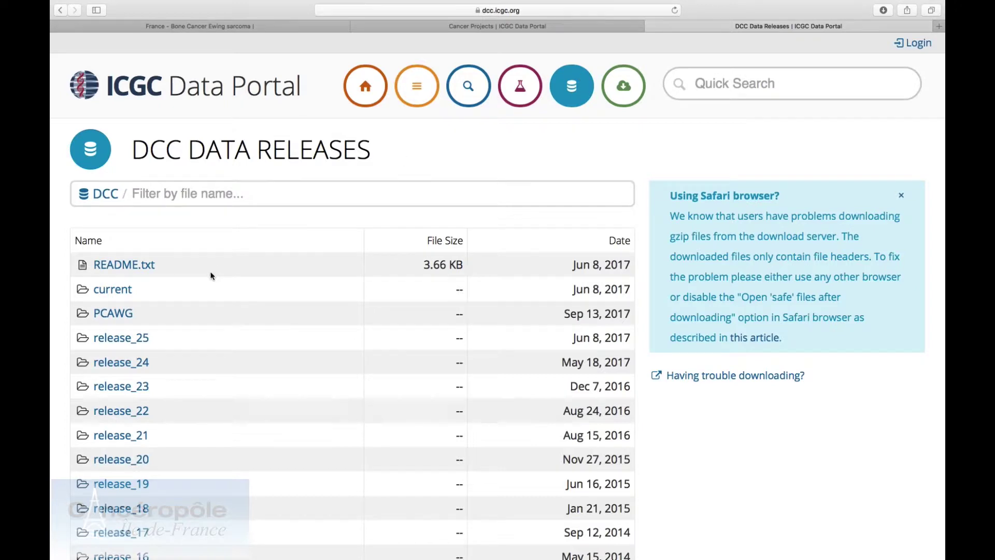
pyautogui.scroll(-3, 211, 275)
pyautogui.scroll(-1, 211, 276)
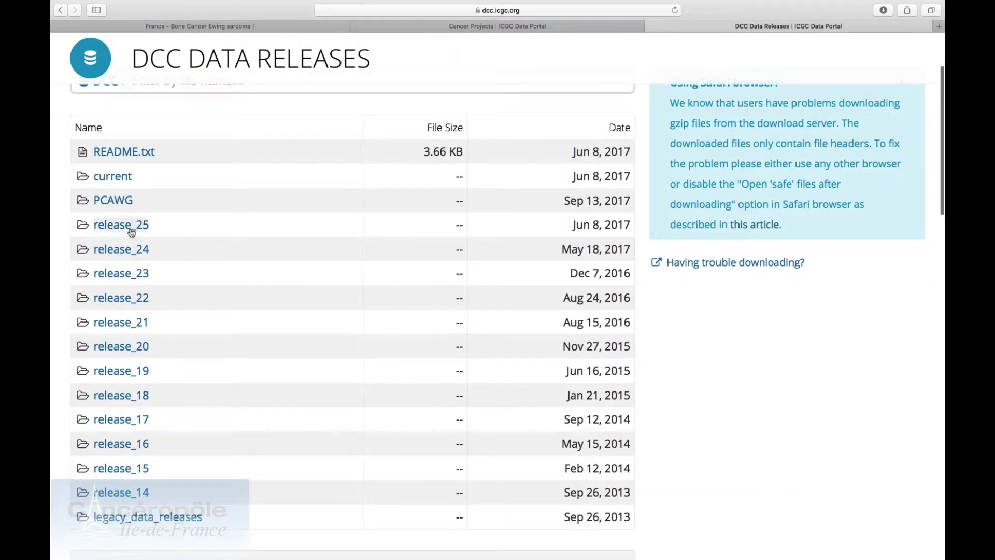
pyautogui.scroll(4, 299, 182)
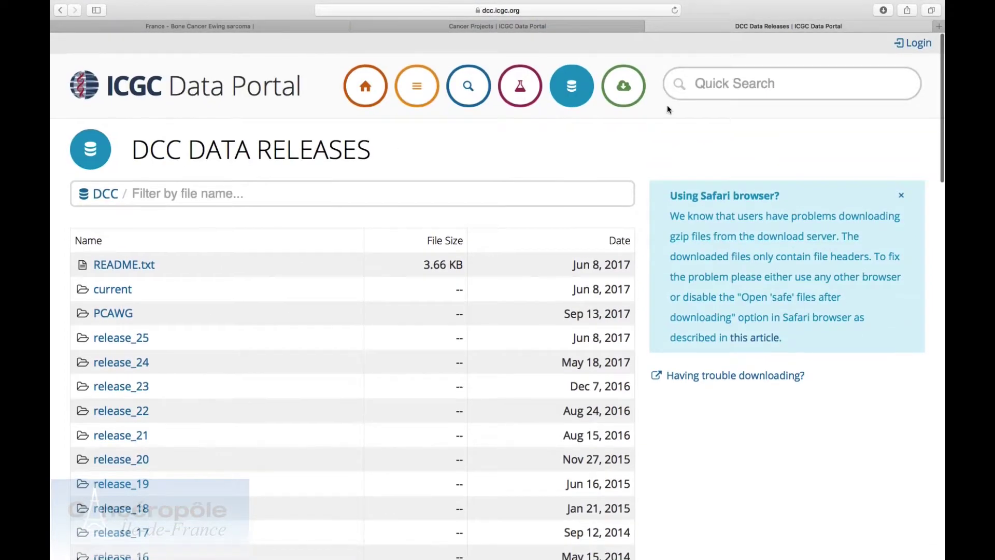
pyautogui.click(636, 94)
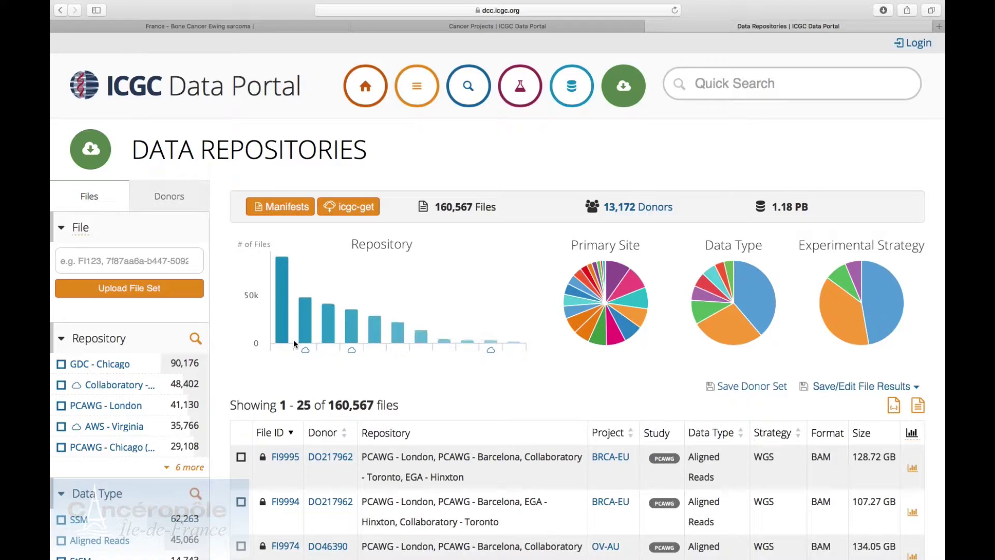
# - Look through the repository, data type and experimental strategy filters and the file table on the Data Repositories page
pyautogui.scroll(-10, 293, 340)
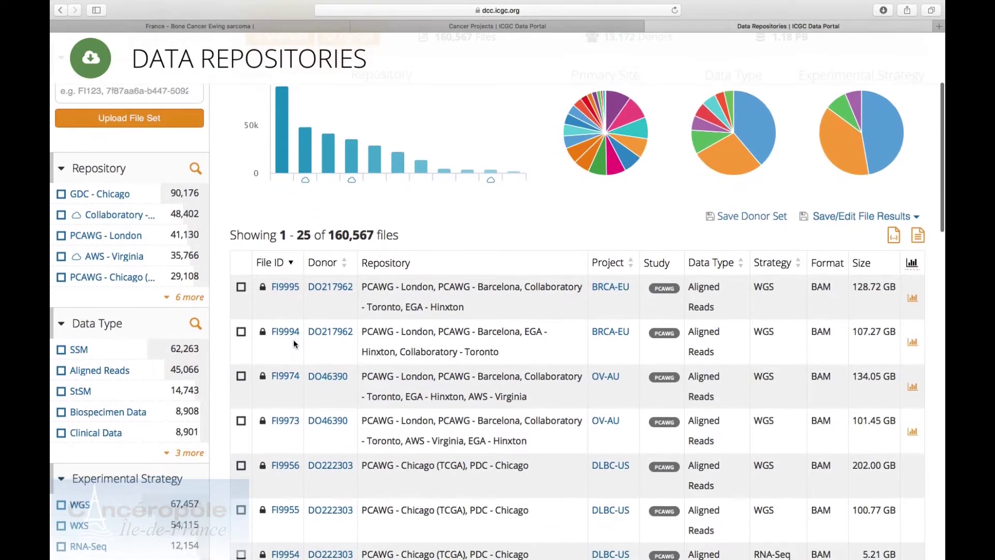
pyautogui.scroll(10, 293, 340)
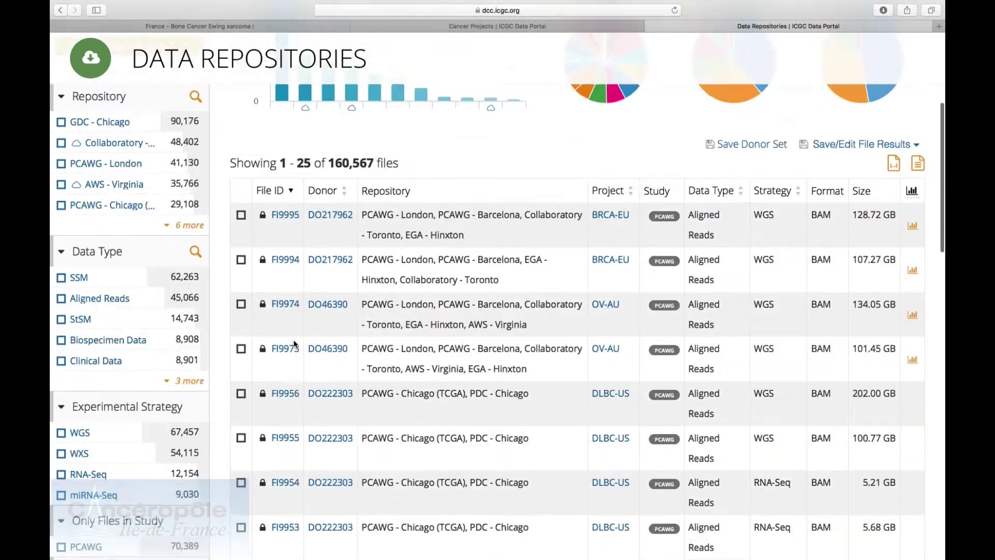
pyautogui.scroll(3, 294, 340)
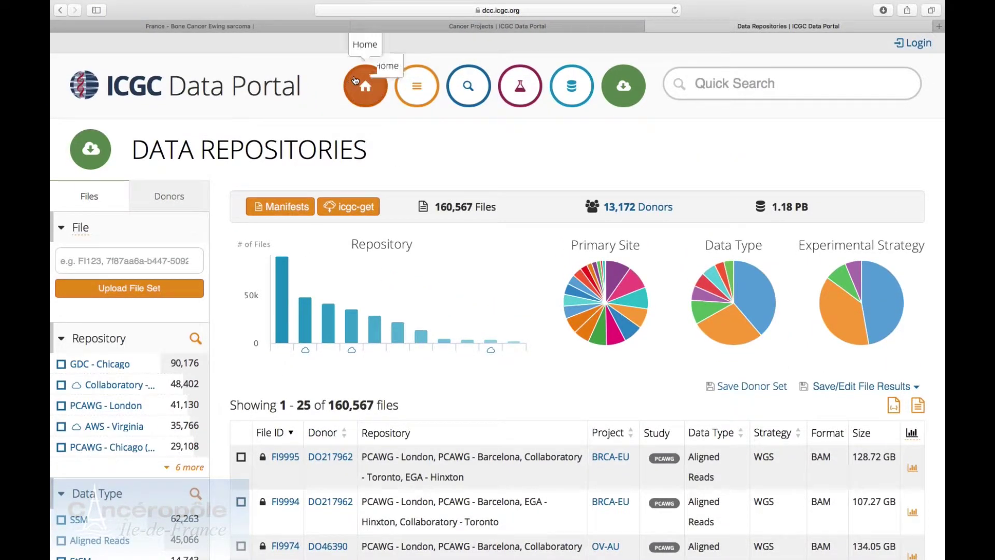
# - Search for "kras g12d" from the portal's home page and open the matching KRAS G12D mutation, MU37643
pyautogui.click(355, 80)
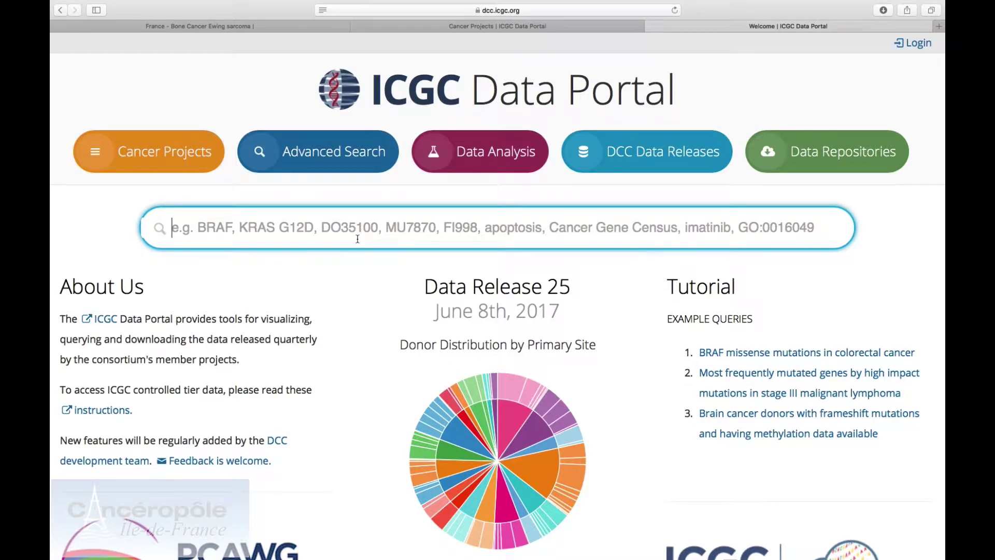
pyautogui.write('kras g12d')
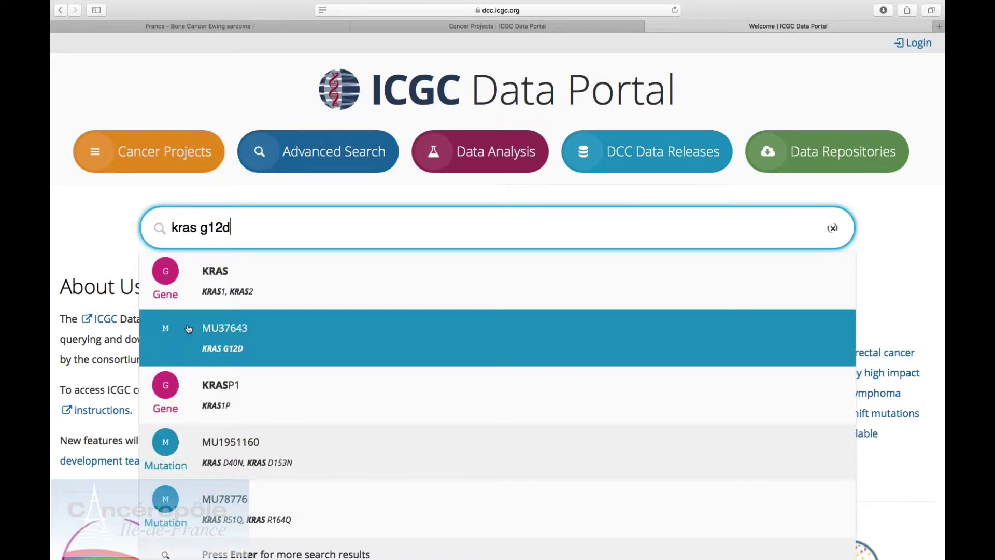
pyautogui.click(188, 328)
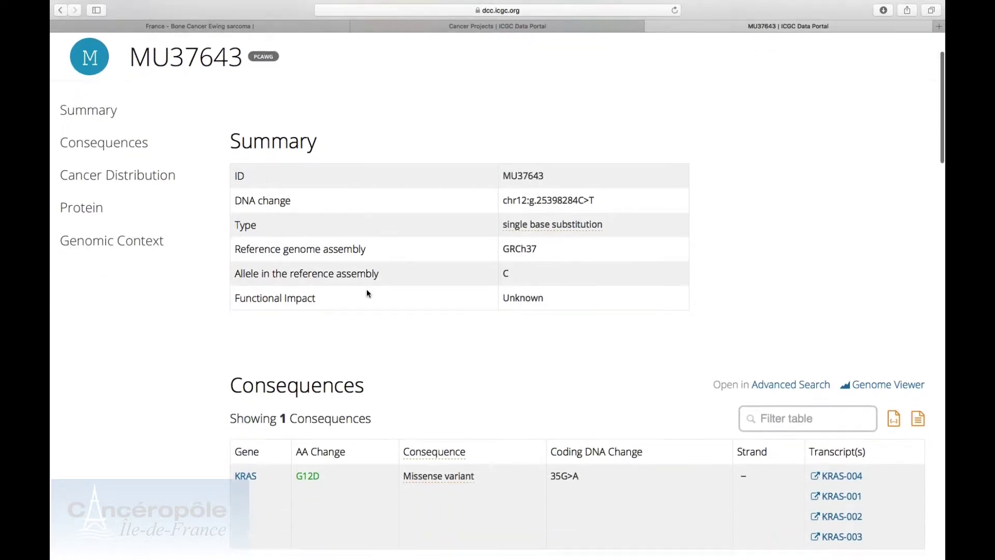
# - Review the mutation's summary, its consequences and its cancer distribution across projects
pyautogui.scroll(-5, 366, 289)
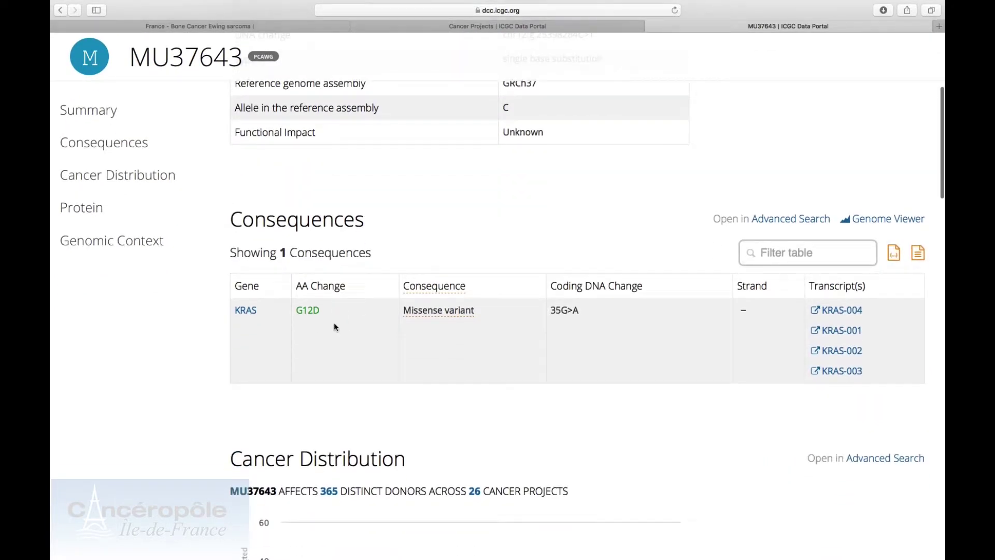
pyautogui.scroll(-6, 334, 322)
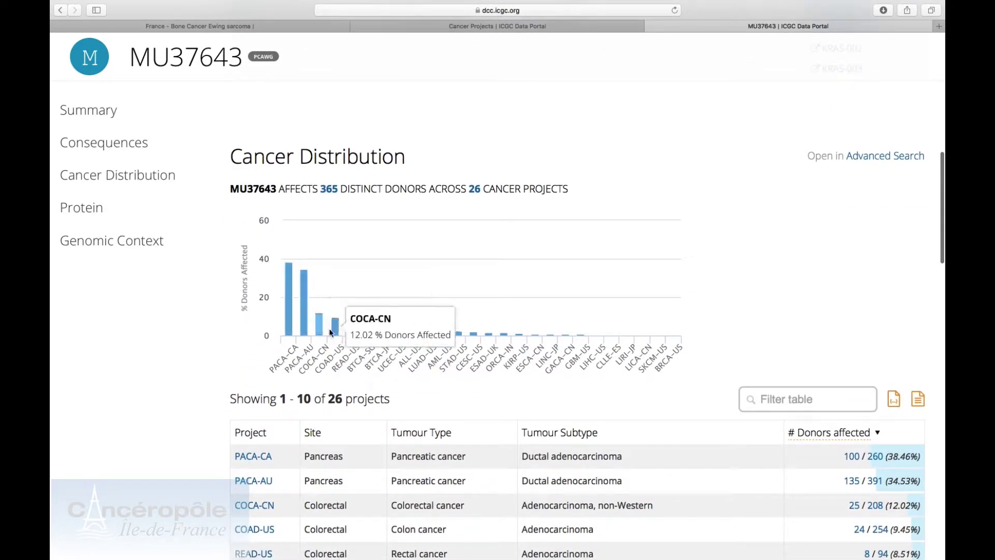
pyautogui.scroll(-9, 469, 345)
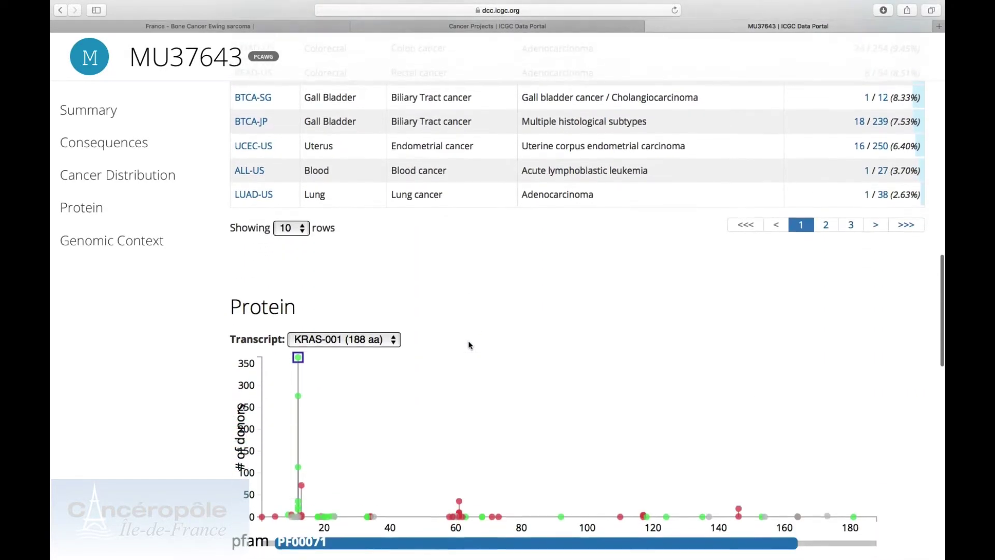
# - Inspect individual mutations near amino acid positions 12 and 61 on the protein plot of transcript KRAS-001
pyautogui.scroll(-5, 470, 346)
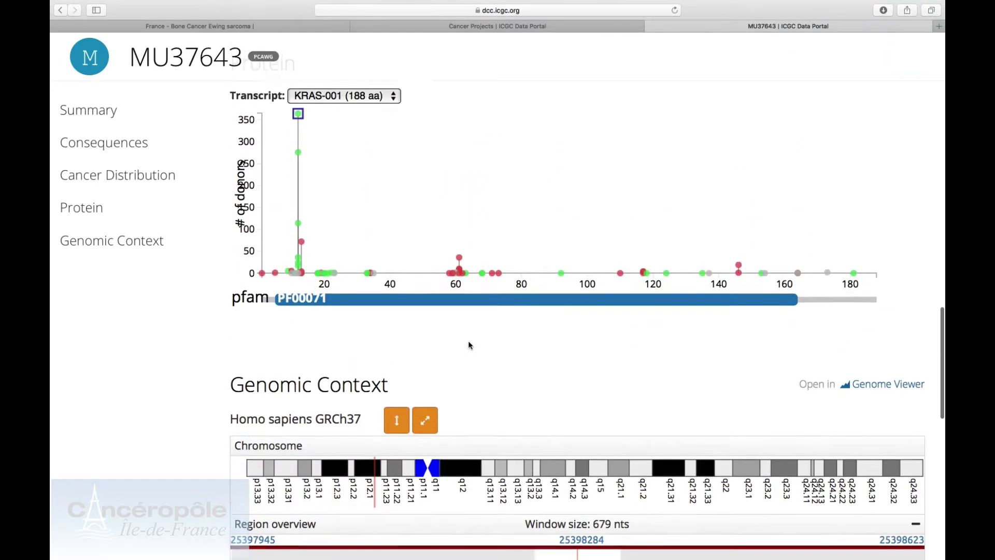
pyautogui.scroll(1, 469, 345)
pyautogui.moveTo(301, 323)
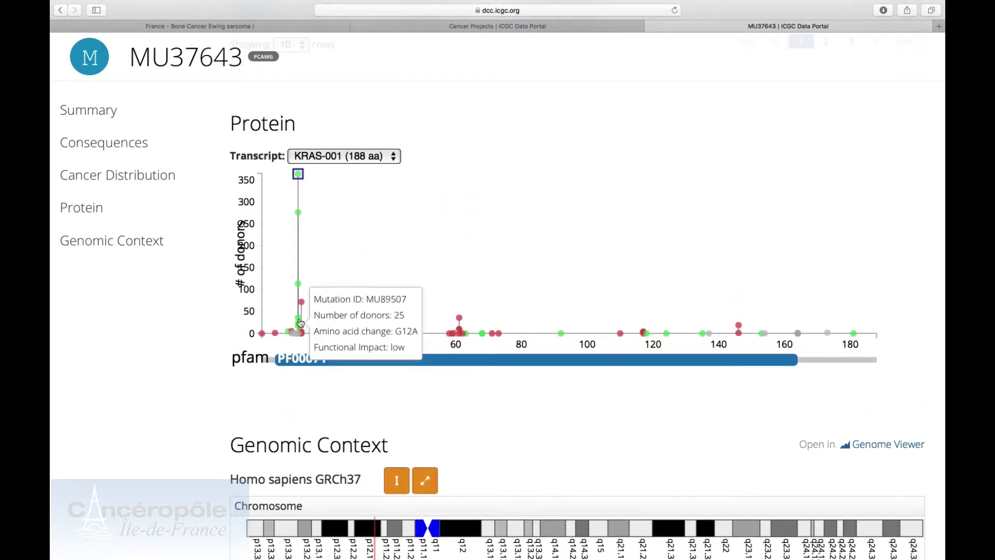
pyautogui.moveTo(298, 175)
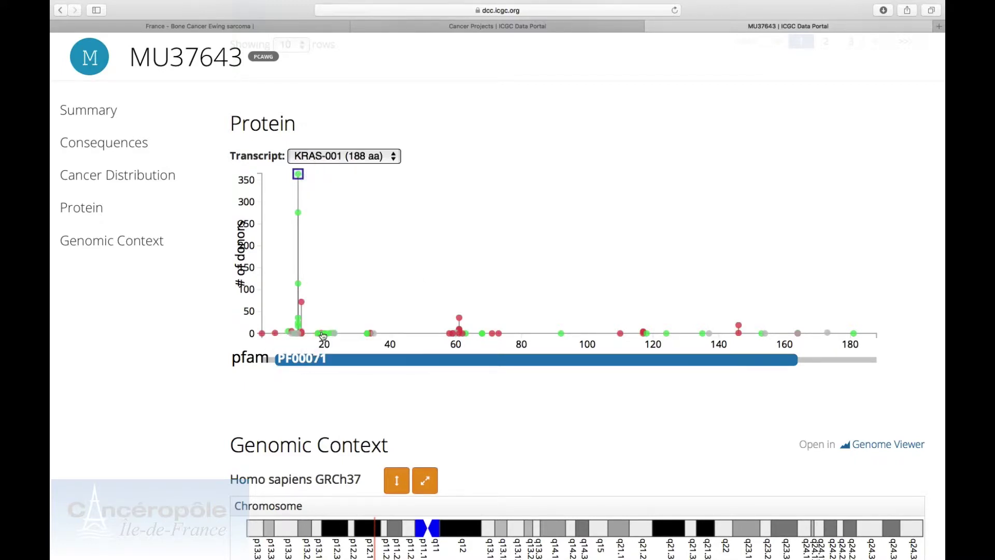
pyautogui.moveTo(460, 318)
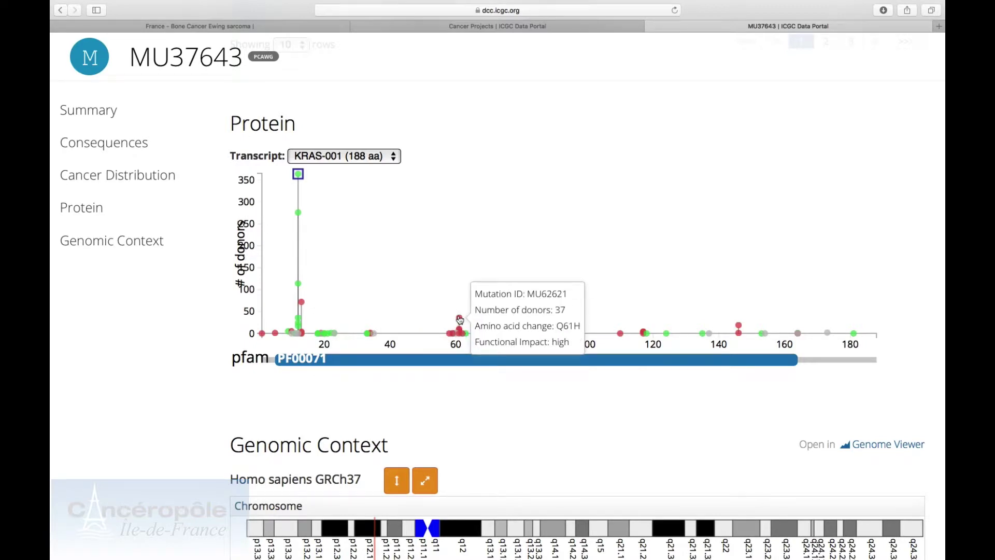
# - Examine the mutation's genomic context down to the ICGC Mutations track, and return to the portal's home page
pyautogui.scroll(-3, 460, 320)
pyautogui.scroll(-5, 460, 320)
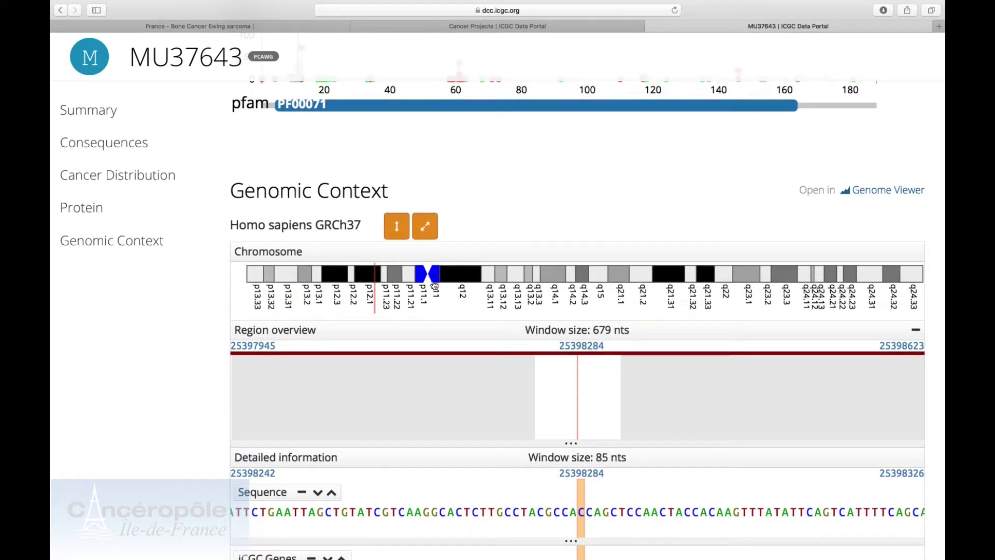
pyautogui.scroll(-12, 434, 284)
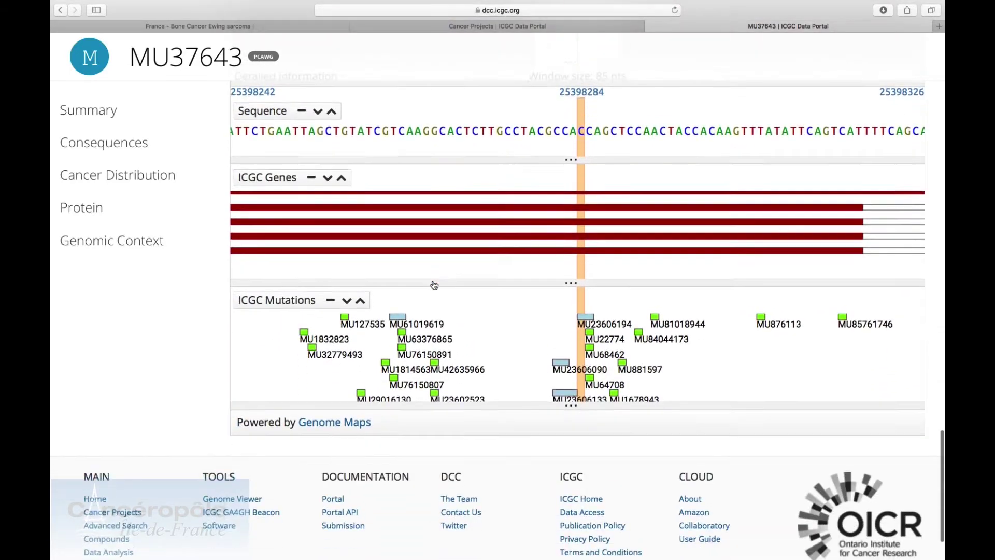
pyautogui.scroll(-3, 434, 284)
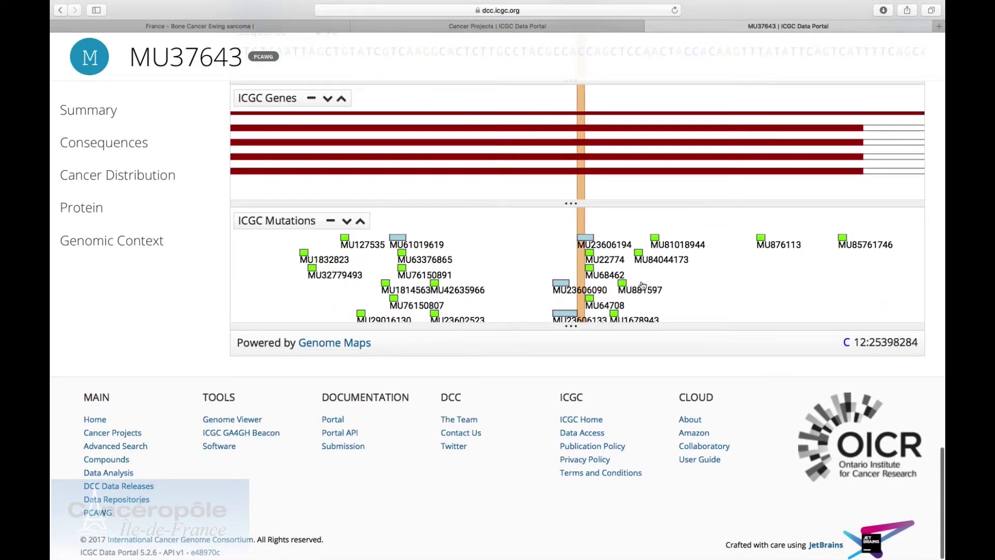
pyautogui.scroll(7, 643, 286)
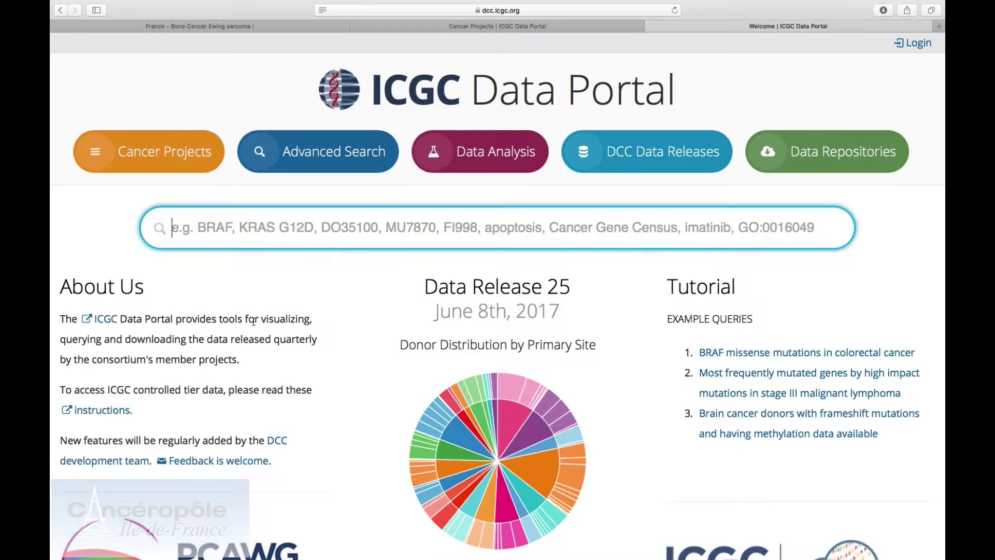
# - Open the Cloud user guide linked from the portal's home page and the Data Analysis guide in the ICGC DCC documentation
pyautogui.scroll(-10, 446, 372)
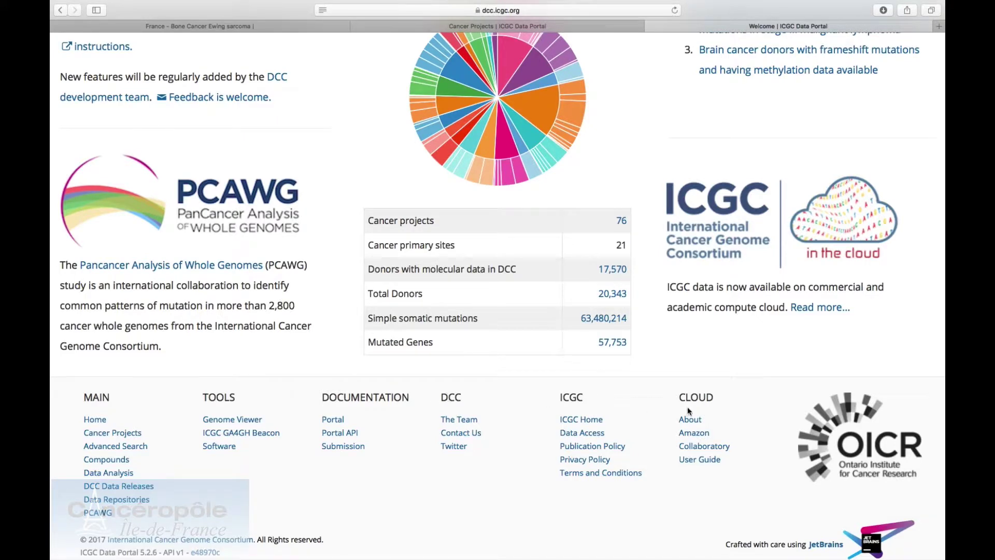
pyautogui.click(693, 460)
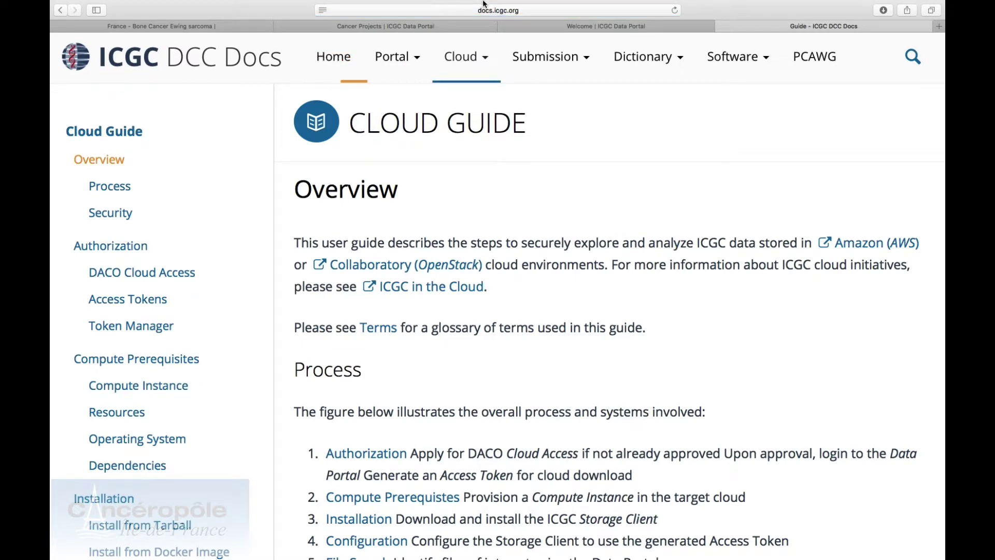
pyautogui.click(507, 11)
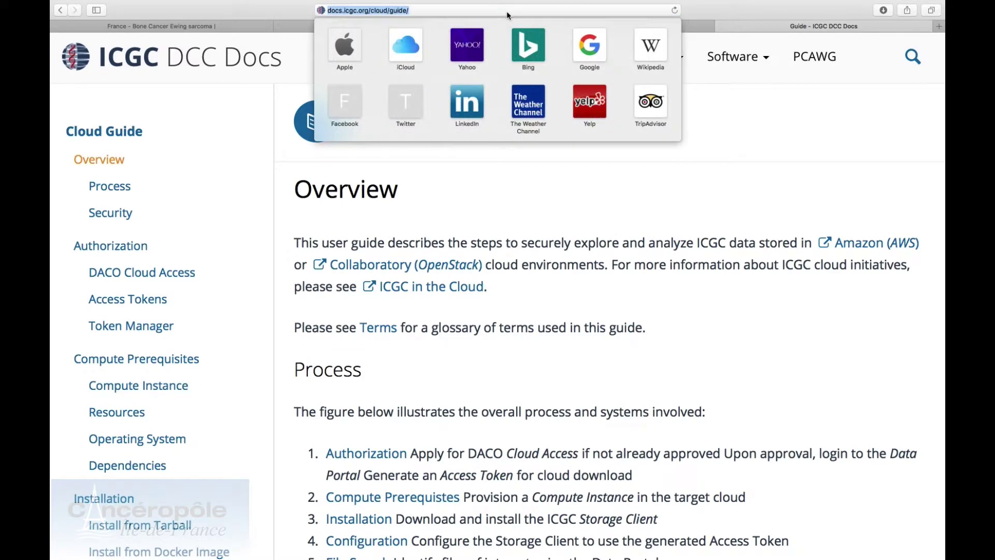
pyautogui.click(507, 15)
pyautogui.click(494, 206)
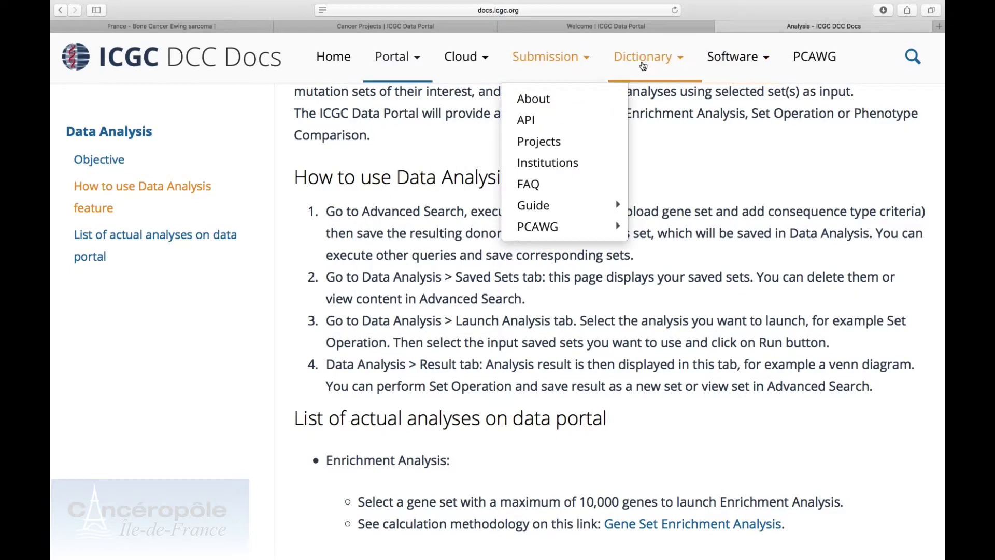
pyautogui.moveTo(644, 66)
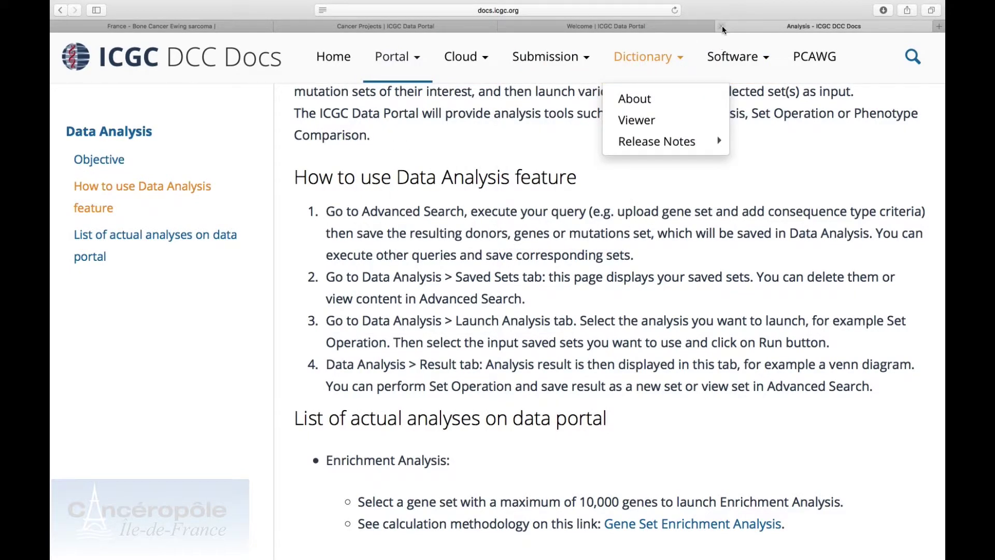
# - Close the Data Analysis documentation page and check the data release number and date on the portal's home page
pyautogui.click(721, 26)
pyautogui.scroll(6, 596, 130)
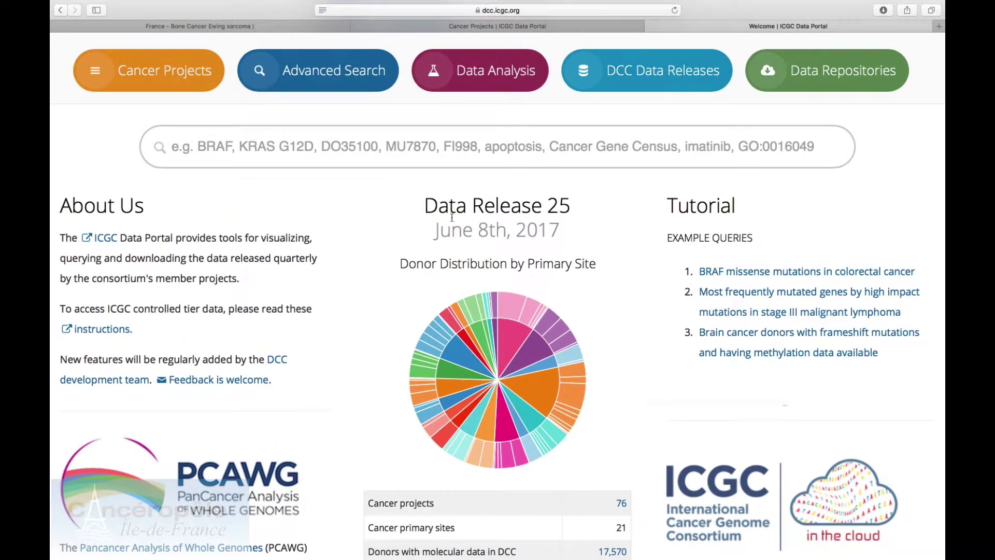
pyautogui.tripleClick(452, 218)
pyautogui.tripleClick(454, 196)
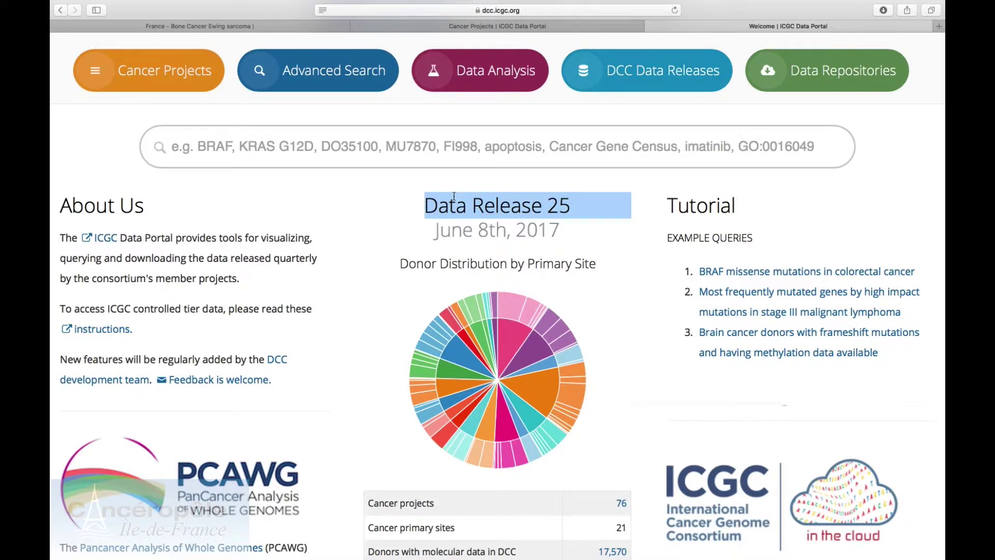
pyautogui.doubleClick(498, 235)
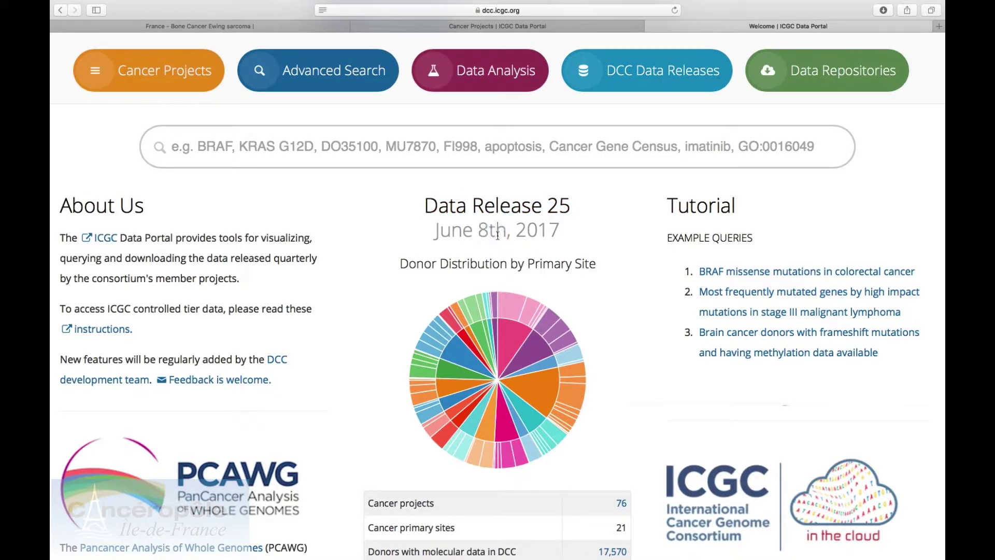
pyautogui.tripleClick(498, 235)
pyautogui.click(498, 235)
pyautogui.scroll(3, 498, 235)
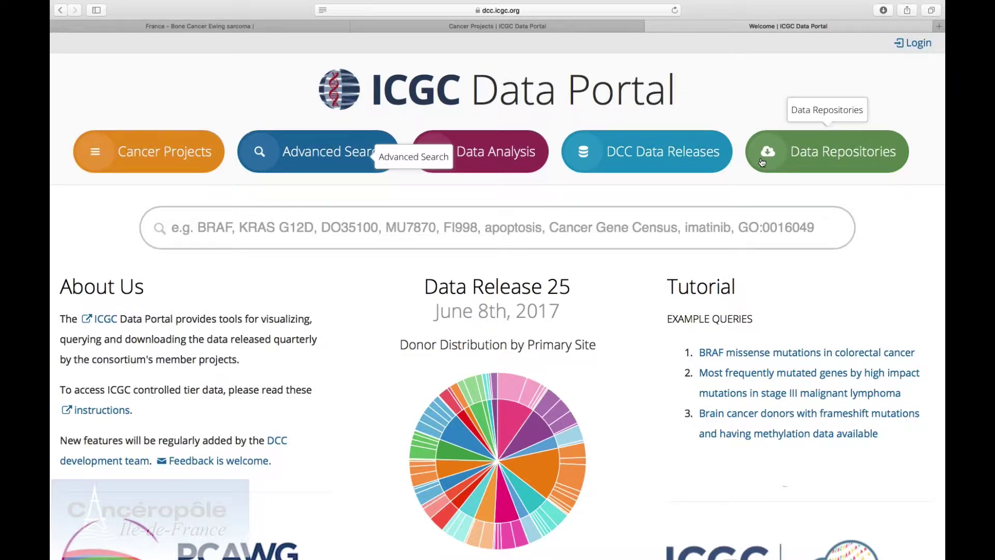
# - Open the Cancer Projects page and examine its summary charts of donor distribution, top mutated genes and somatic mutations
pyautogui.click(119, 162)
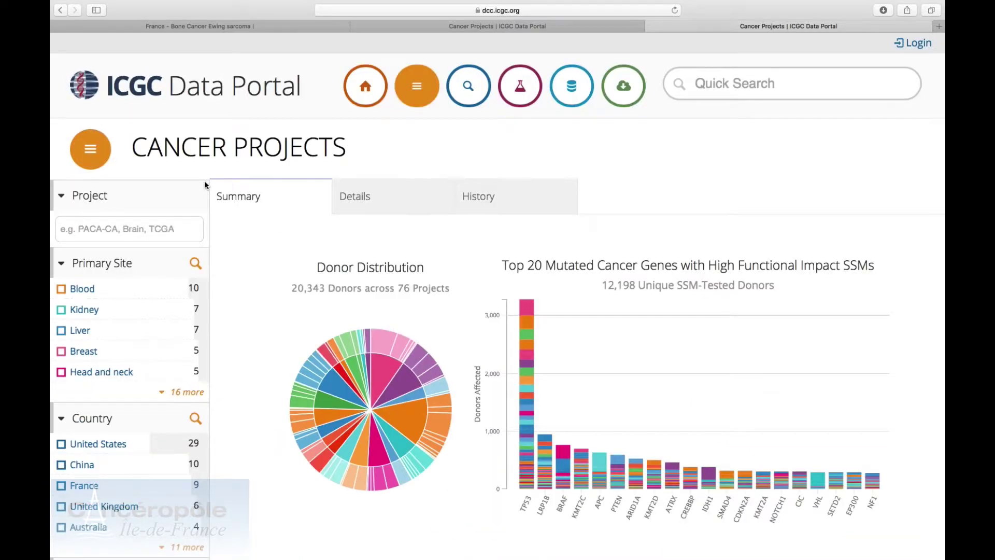
pyautogui.scroll(-3, 435, 329)
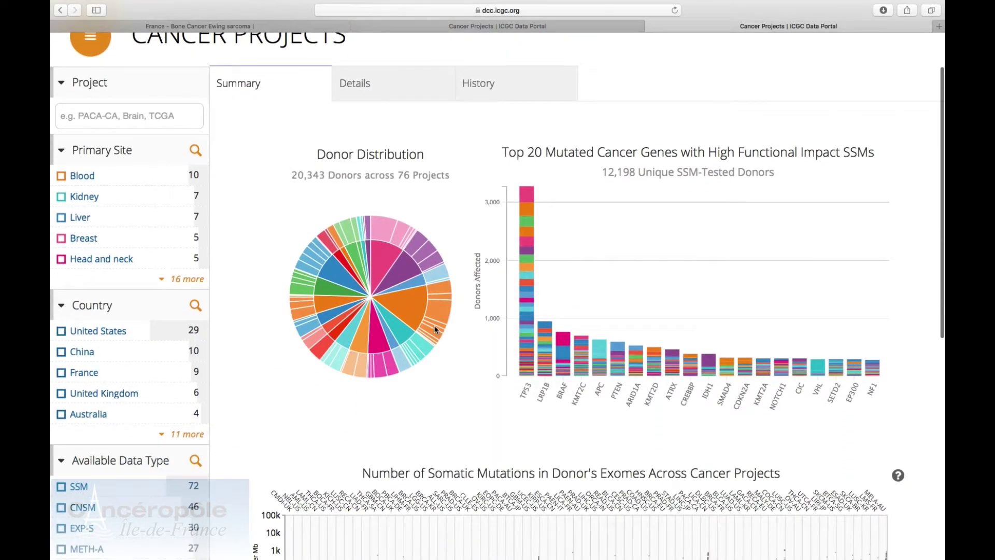
pyautogui.scroll(2, 316, 176)
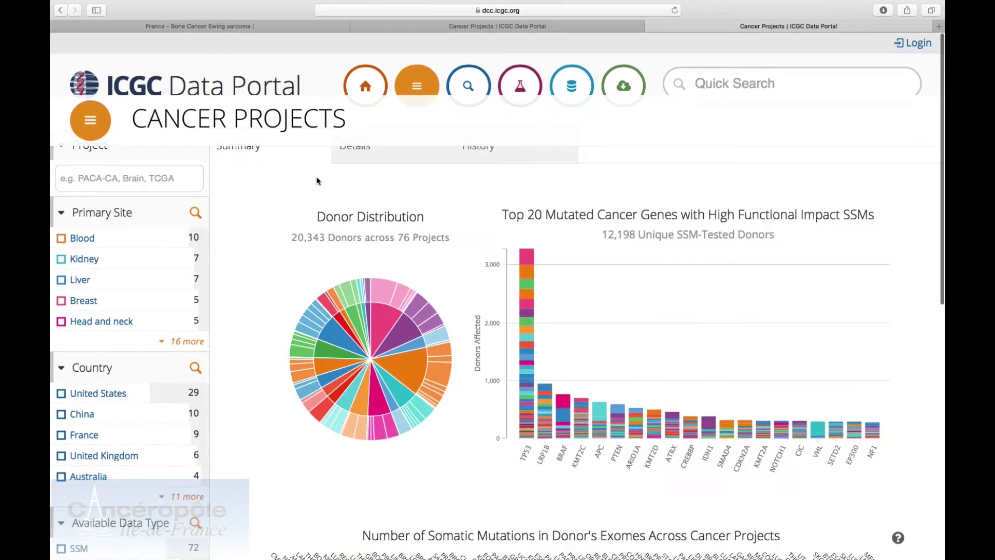
pyautogui.scroll(2, 318, 180)
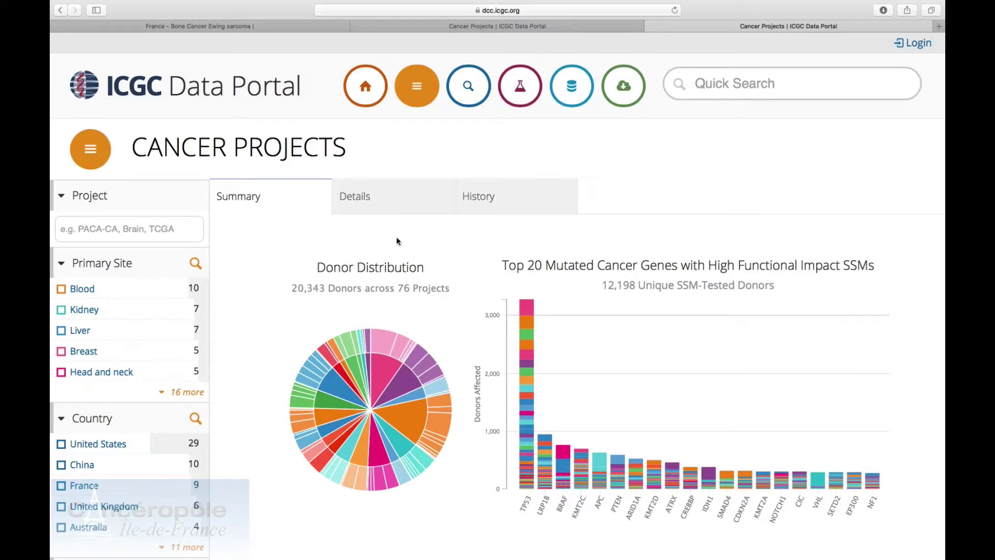
pyautogui.scroll(-4, 332, 300)
pyautogui.scroll(-12, 332, 297)
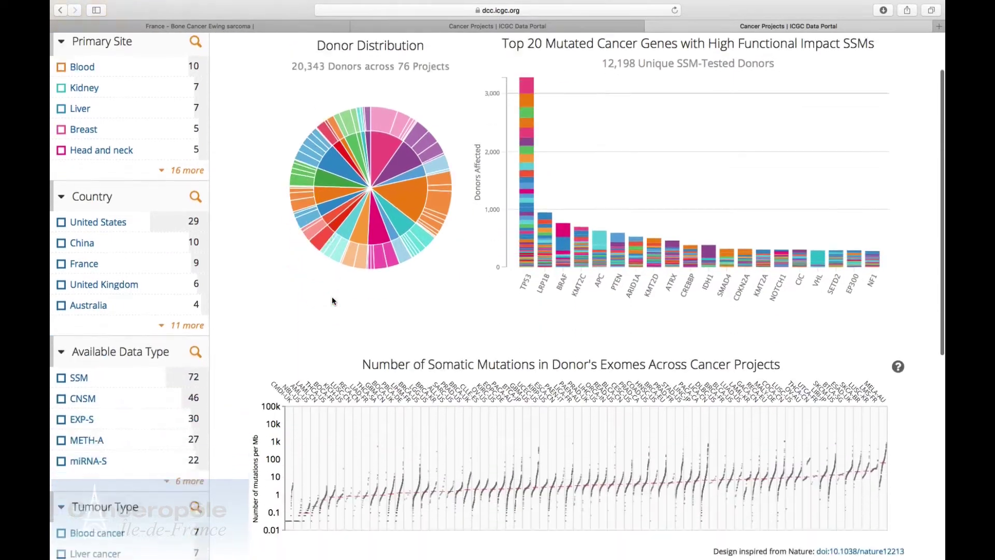
pyautogui.scroll(-2, 337, 282)
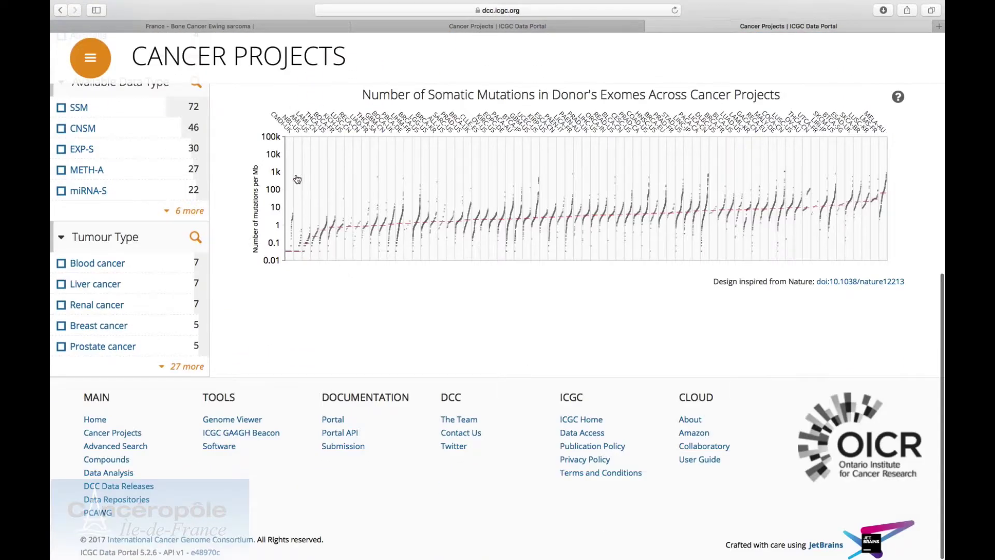
pyautogui.scroll(10, 295, 181)
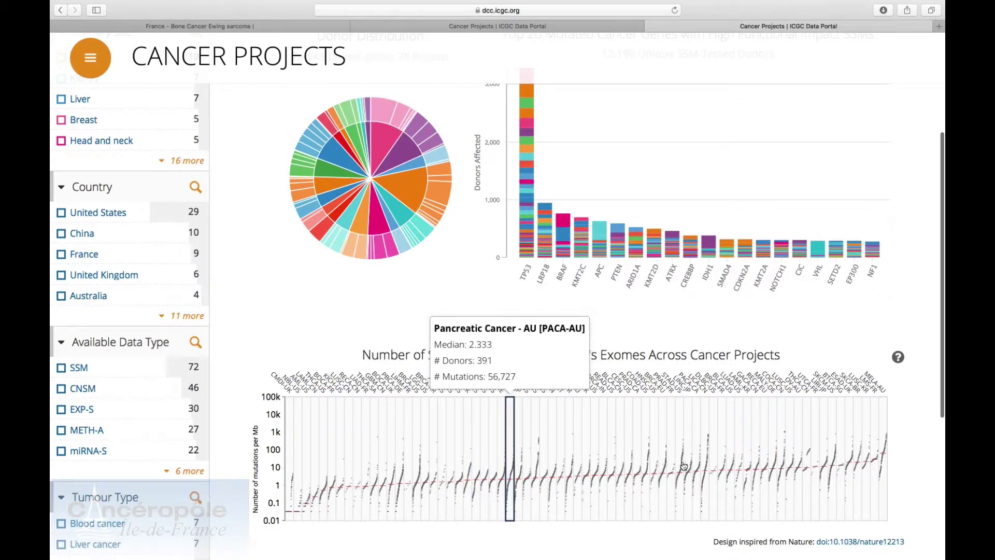
# - View the Gastric Adenocarcinoma project (STAD-US) from the somatic mutations chart, skim its page, and return to Cancer Projects
pyautogui.moveTo(684, 466)
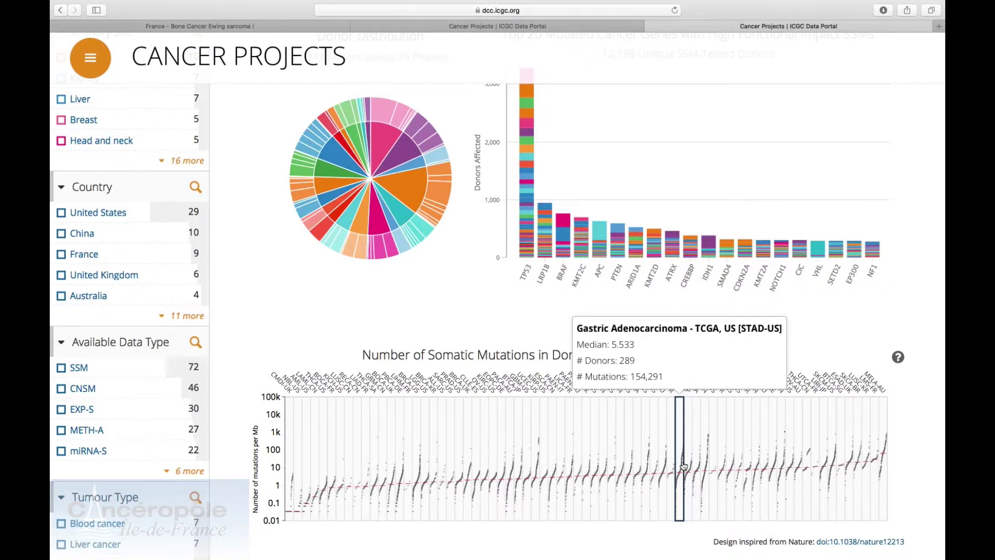
pyautogui.click(683, 465)
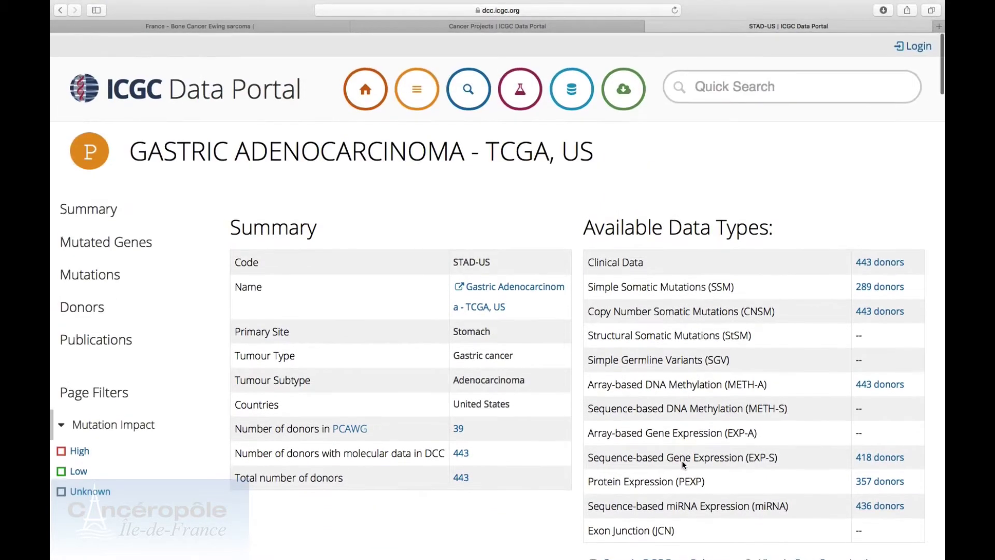
pyautogui.scroll(-15, 682, 465)
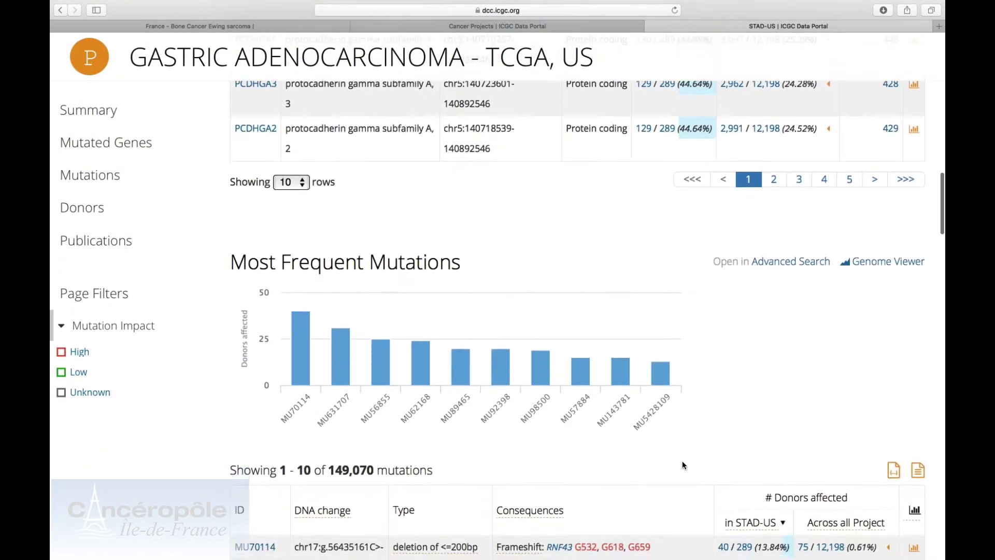
pyautogui.press('super+bracketleft')
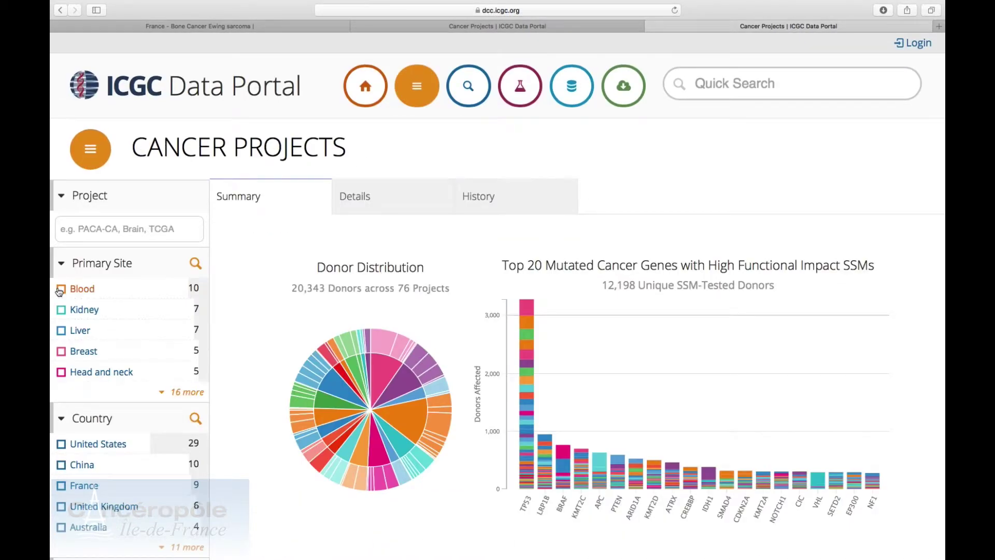
# - Filter the cancer projects by the primary site Blood and review the filtered summary charts
pyautogui.click(60, 289)
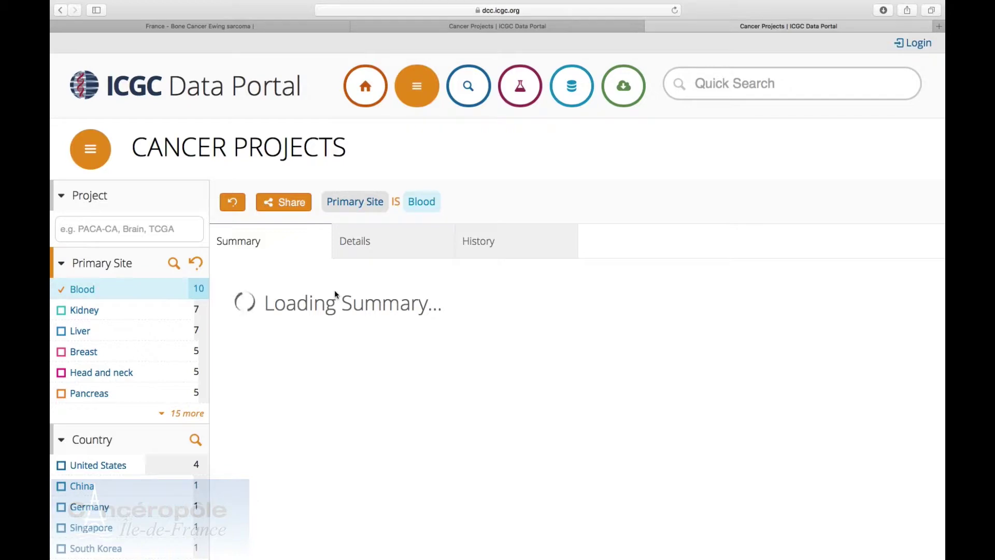
pyautogui.scroll(-2, 335, 294)
pyautogui.scroll(-6, 334, 295)
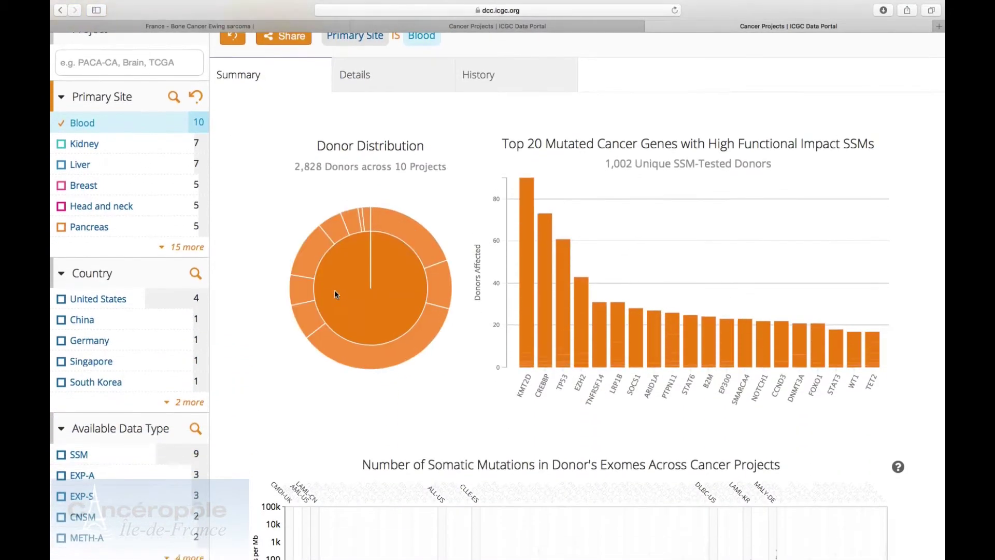
pyautogui.scroll(8, 336, 295)
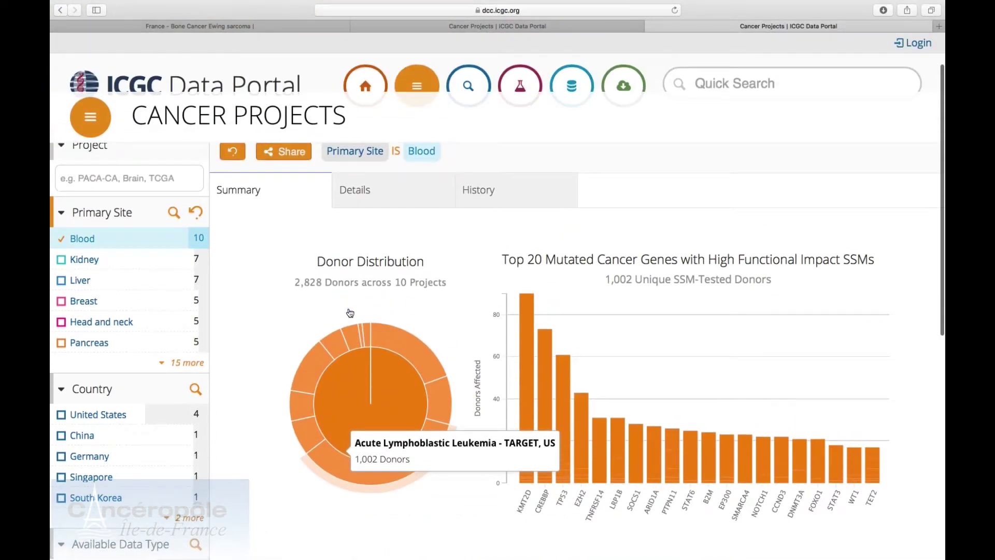
pyautogui.scroll(1, 385, 344)
pyautogui.scroll(-2, 407, 411)
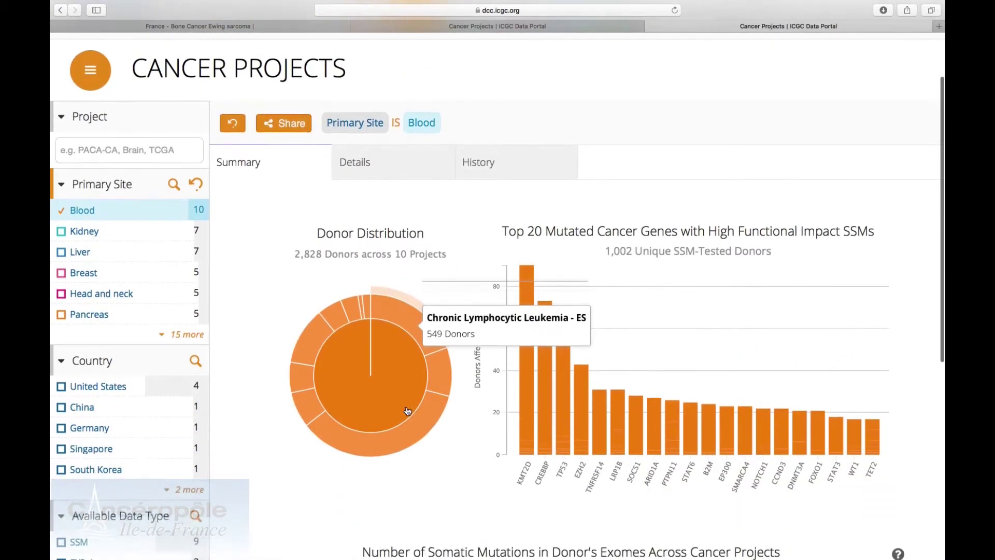
pyautogui.scroll(-1, 441, 366)
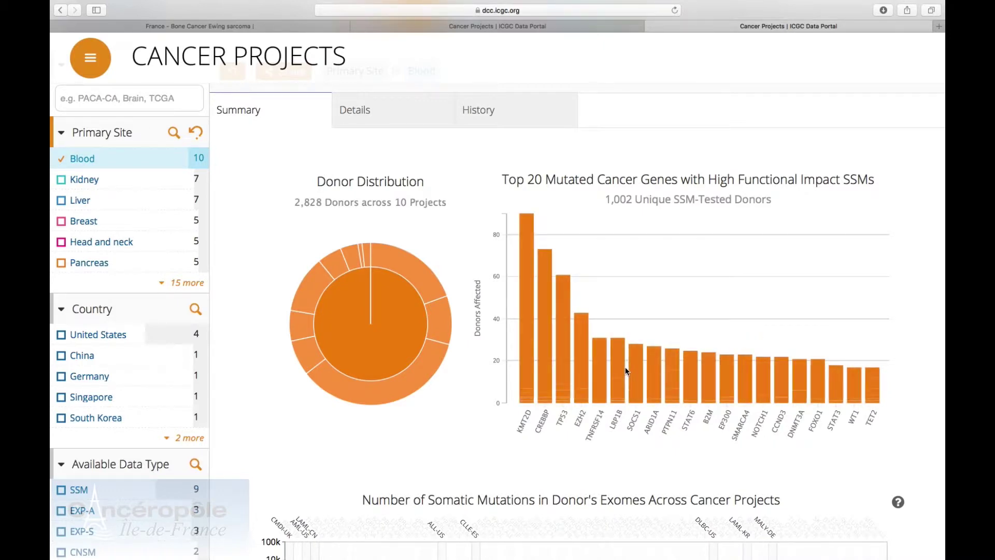
# - Review the detailed table of blood cancer projects with their countries, donor numbers and available data types, comparing it with the summary
pyautogui.click(395, 123)
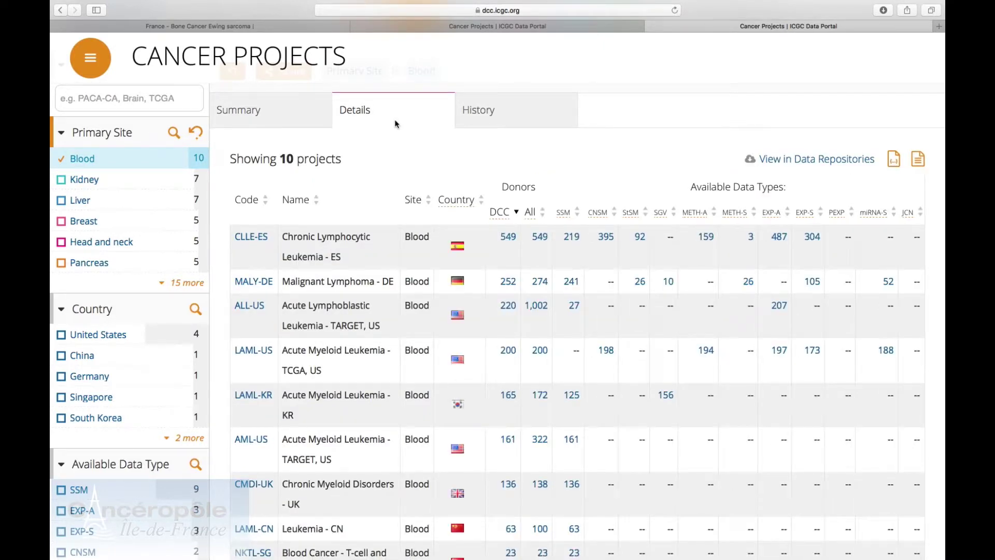
pyautogui.scroll(3, 395, 124)
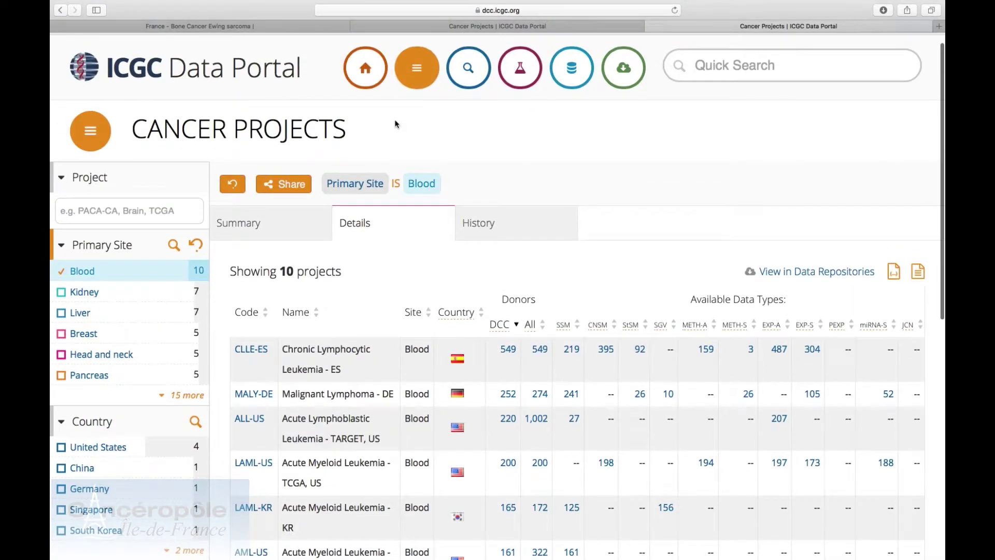
pyautogui.scroll(-3, 395, 123)
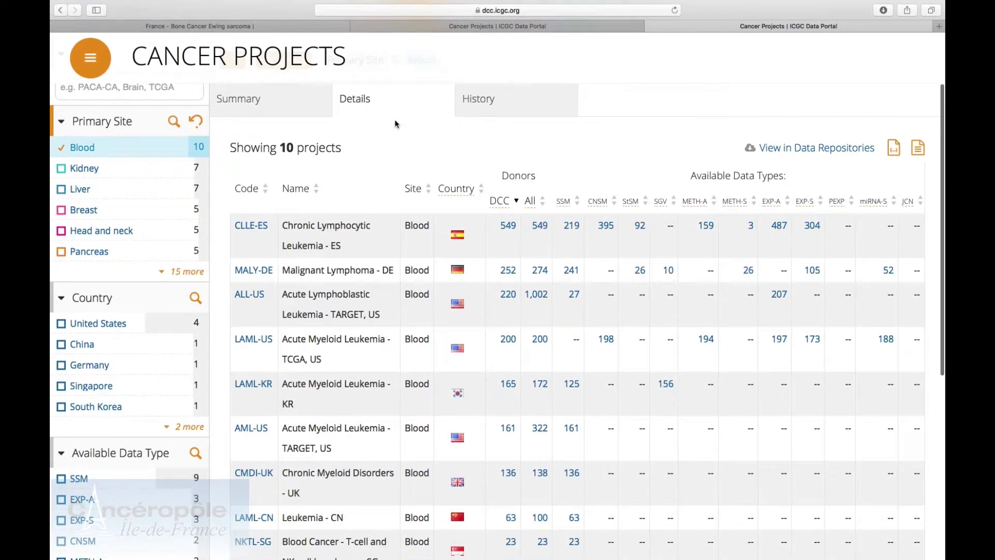
pyautogui.click(258, 99)
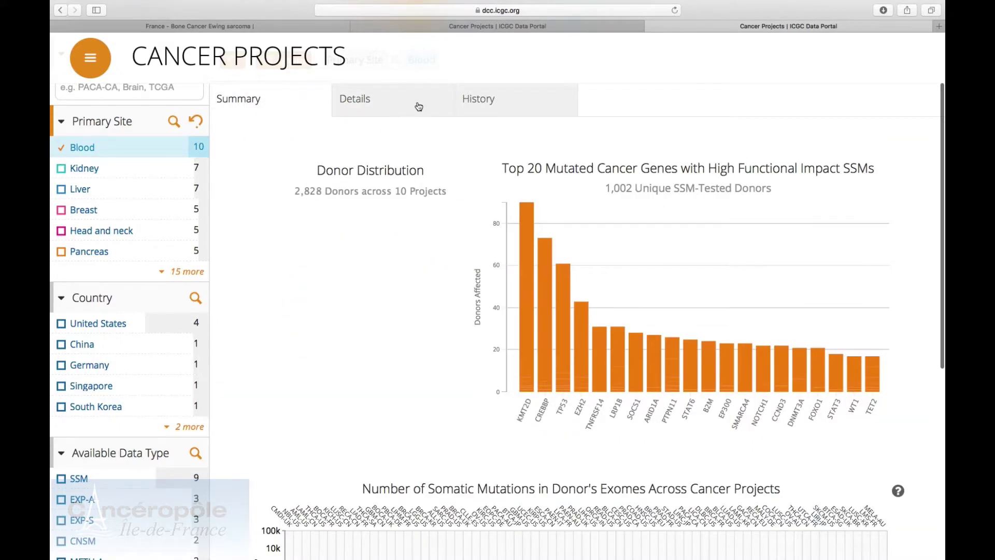
pyautogui.click(419, 106)
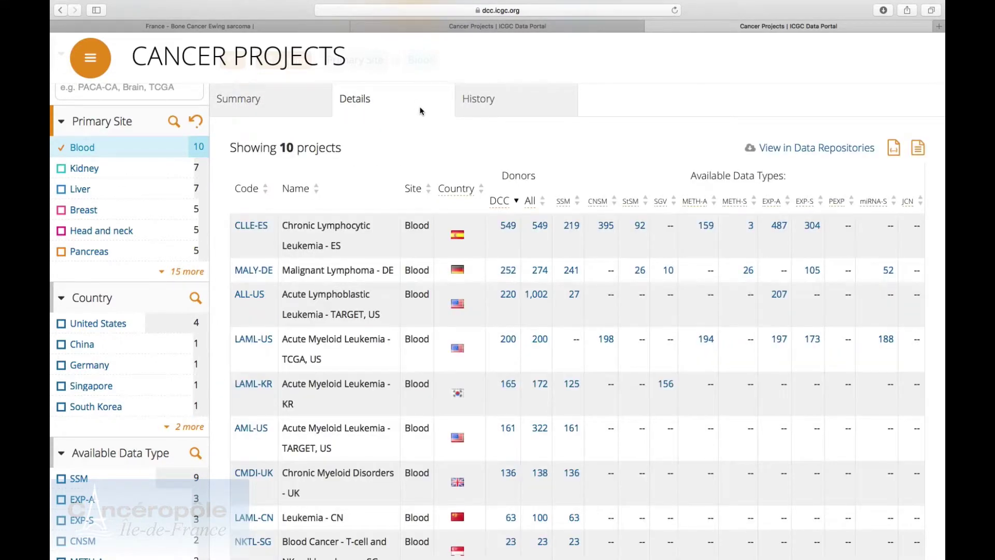
pyautogui.scroll(-5, 474, 223)
pyautogui.scroll(4, 474, 222)
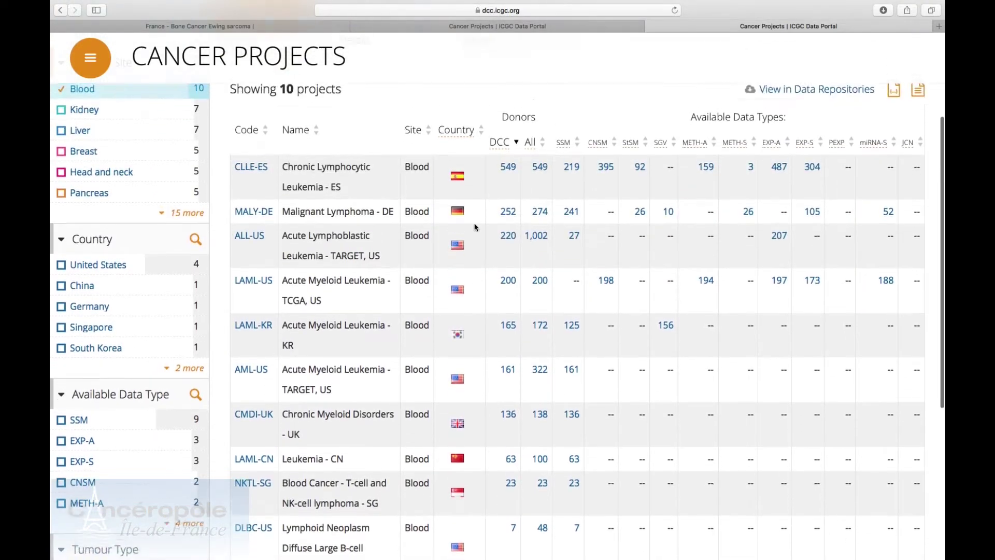
pyautogui.scroll(-1, 474, 223)
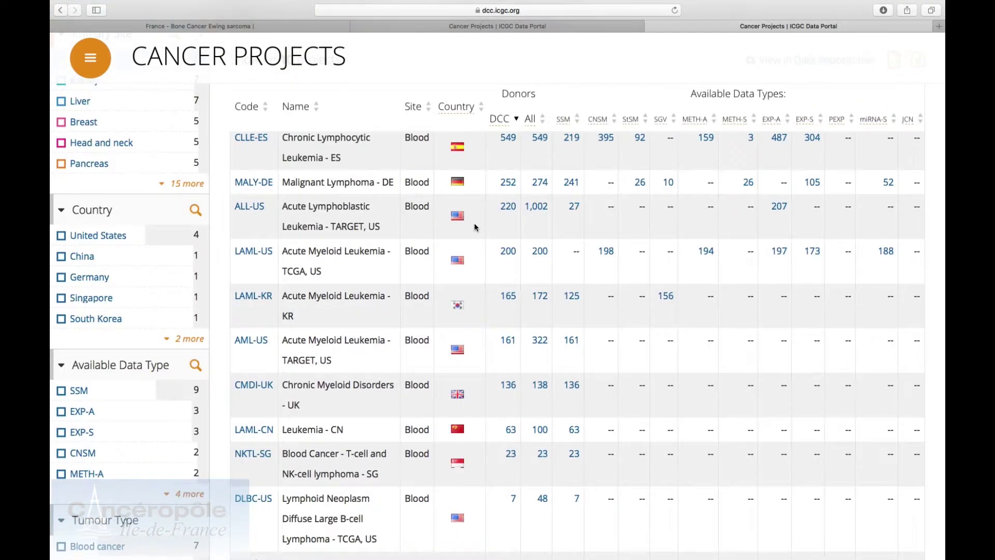
pyautogui.scroll(3, 474, 223)
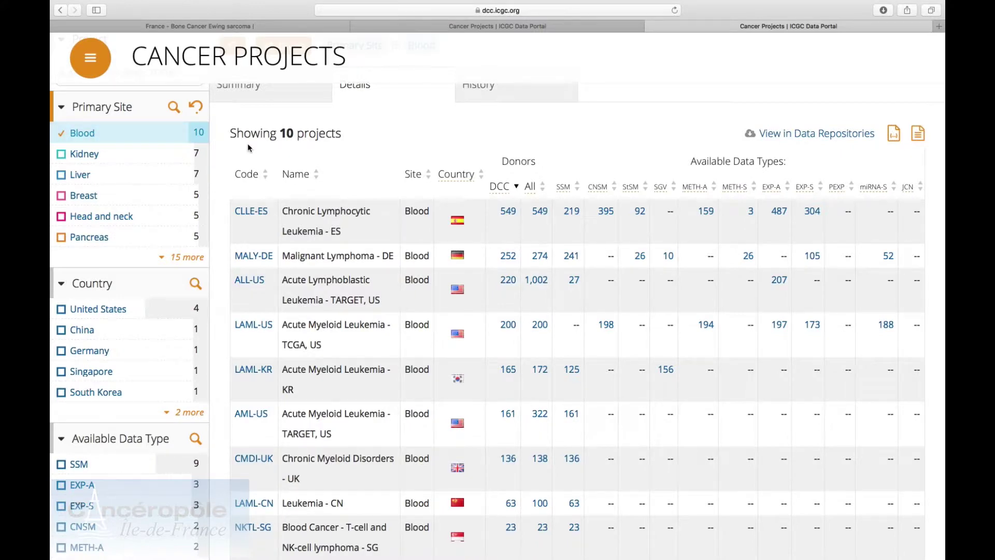
# - View the release history of the blood projects and inspect individual projects' donor counts in the cumulative area chart
pyautogui.click(478, 94)
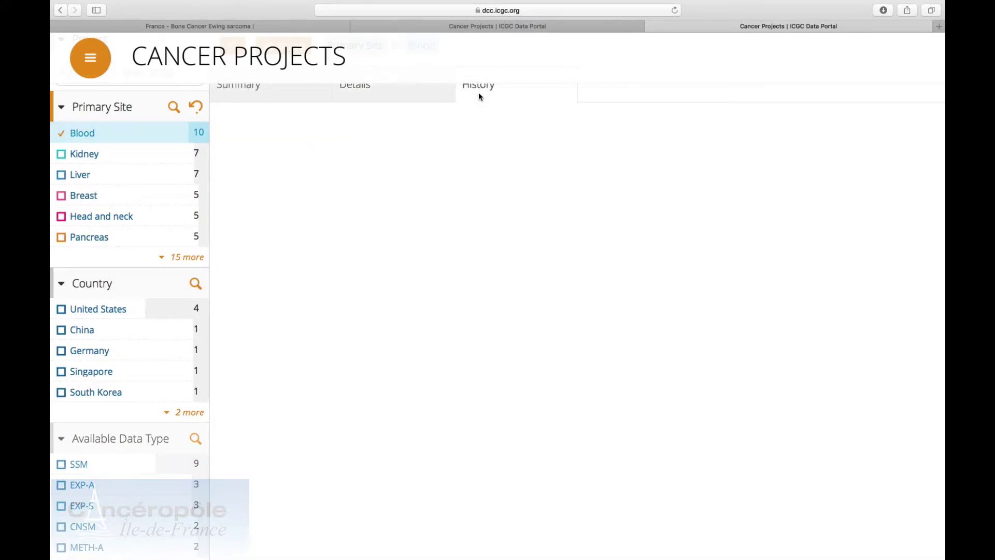
pyautogui.scroll(-2, 415, 250)
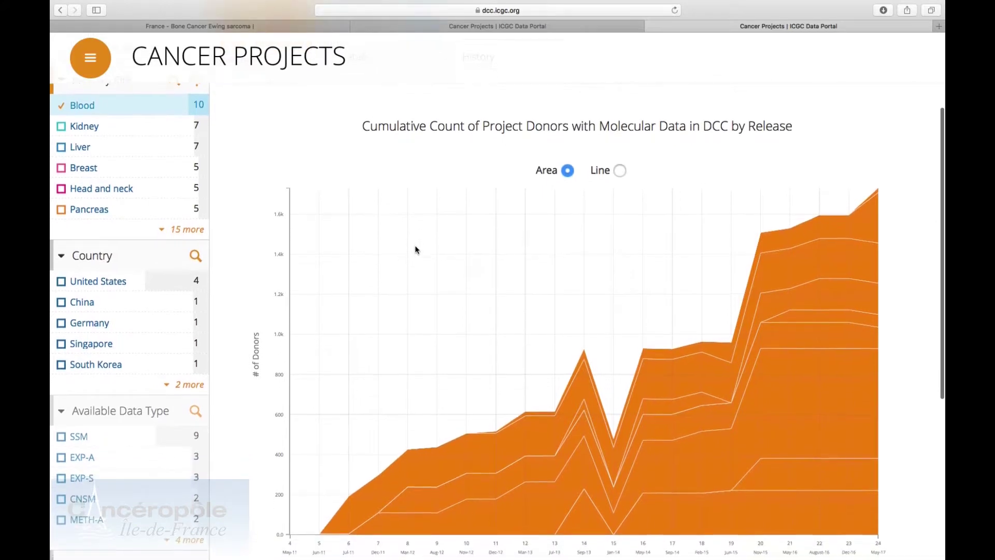
pyautogui.moveTo(866, 323)
pyautogui.moveTo(864, 244)
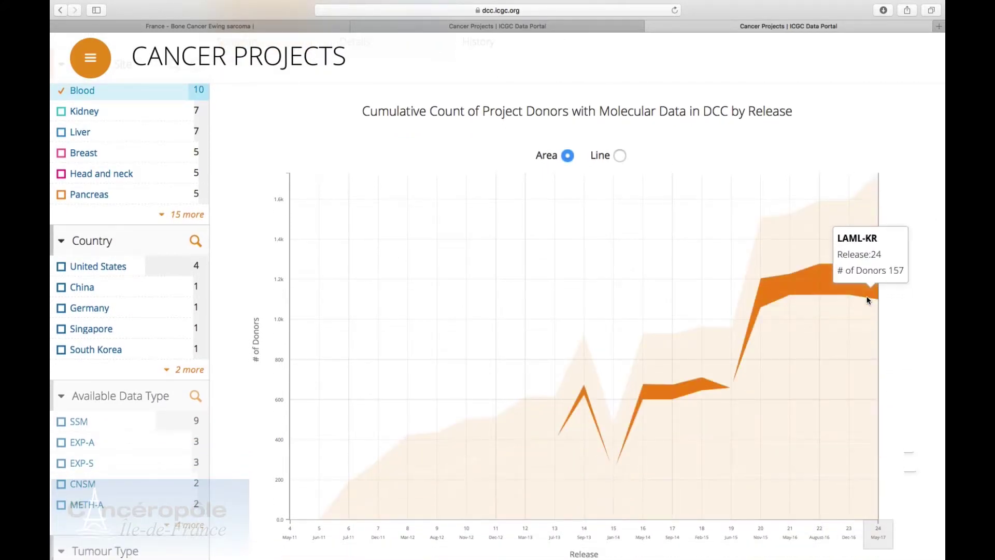
pyautogui.moveTo(863, 222)
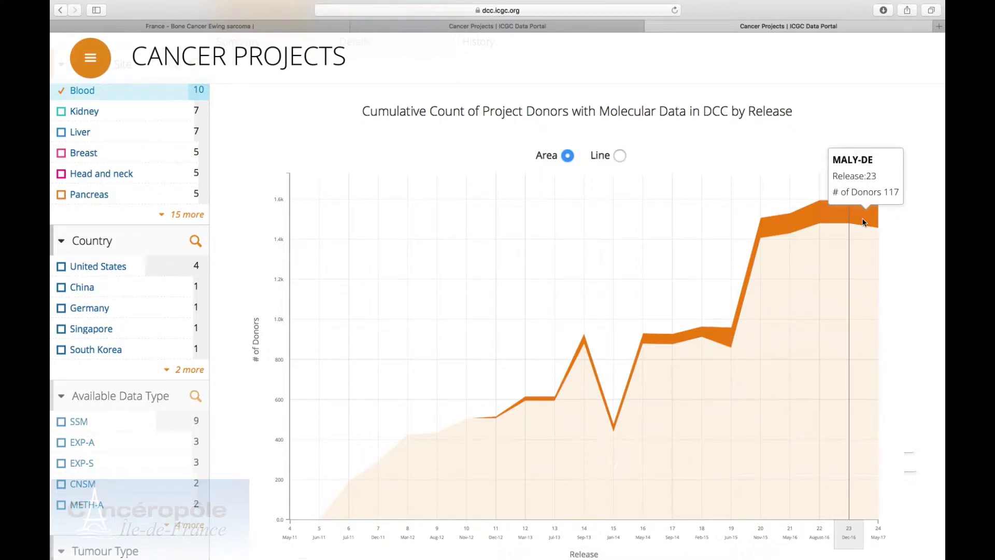
pyautogui.scroll(4, 462, 98)
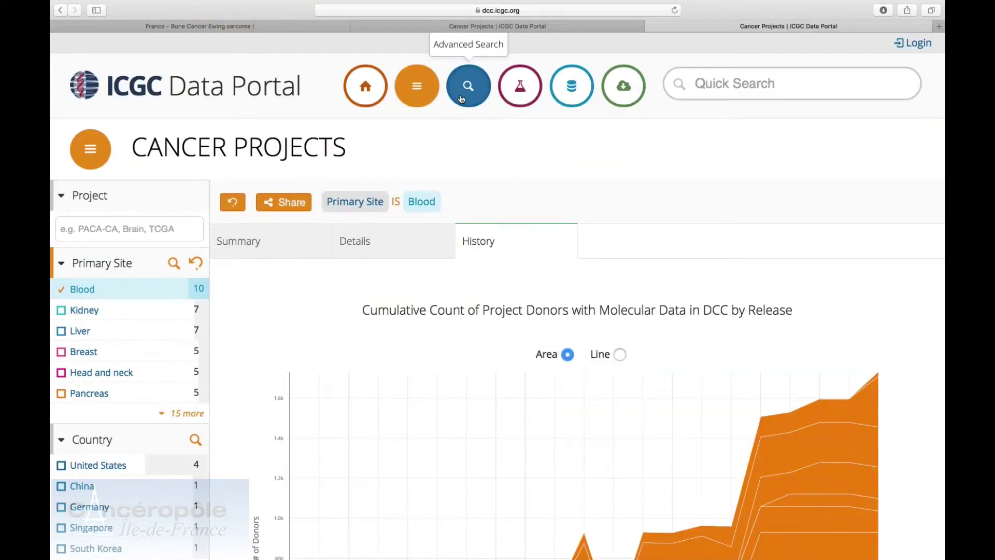
# - Open Advanced Search and look over its donor filters, summary charts and donor table
pyautogui.click(461, 98)
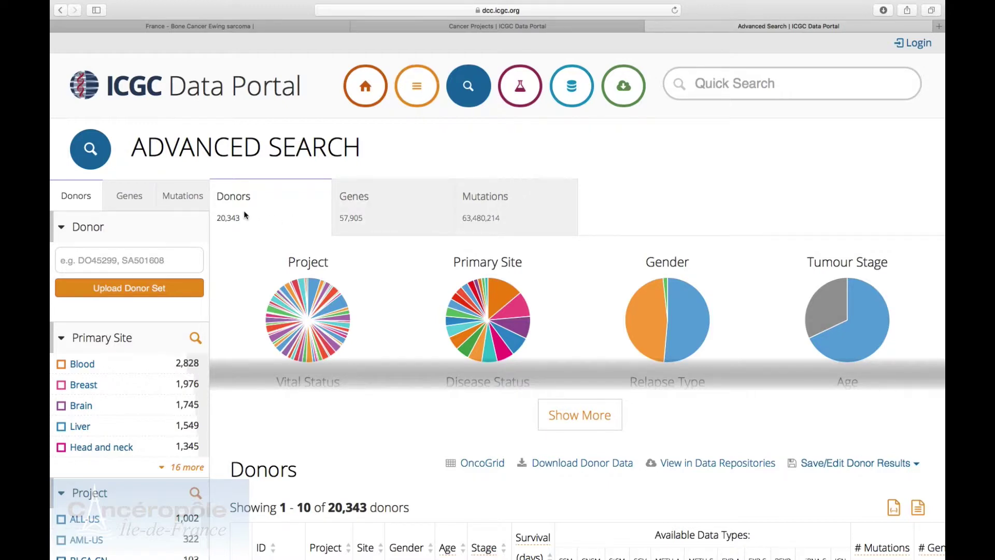
pyautogui.scroll(-4, 245, 216)
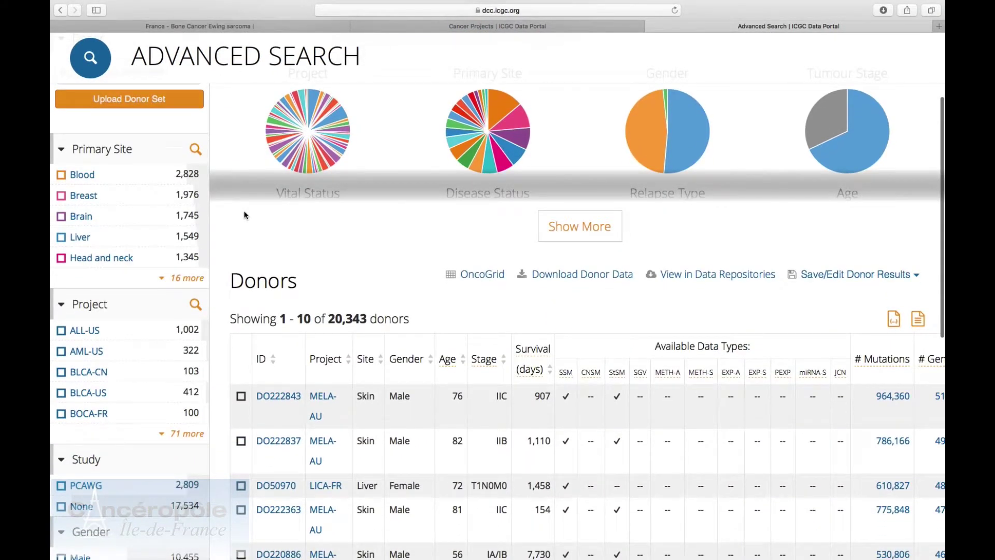
pyautogui.scroll(2, 246, 215)
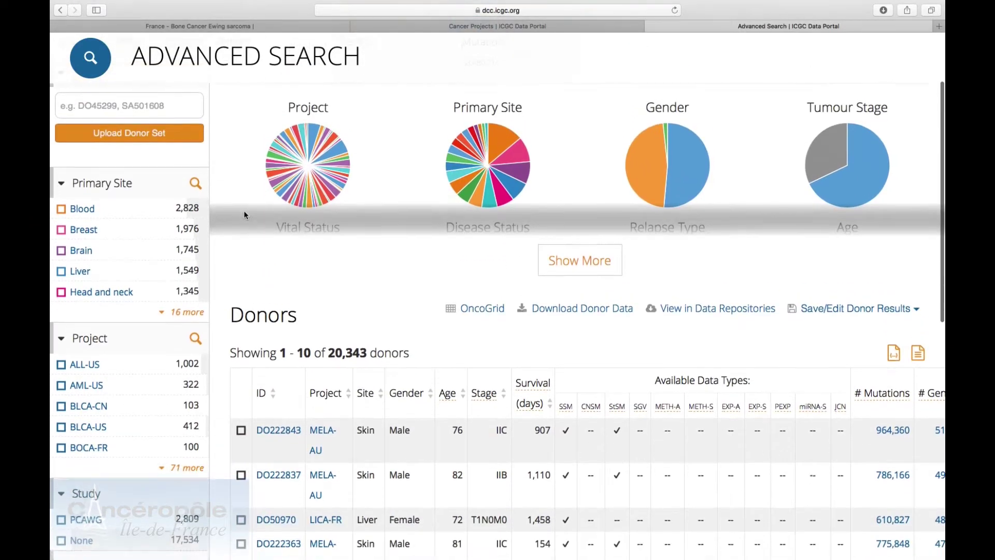
pyautogui.scroll(-1, 243, 211)
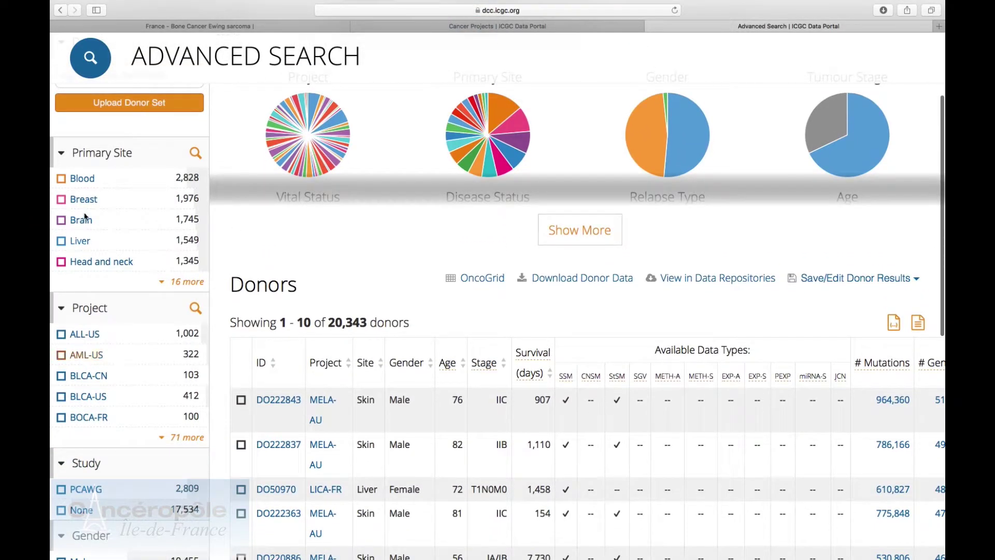
pyautogui.scroll(-4, 84, 208)
pyautogui.scroll(3, 66, 353)
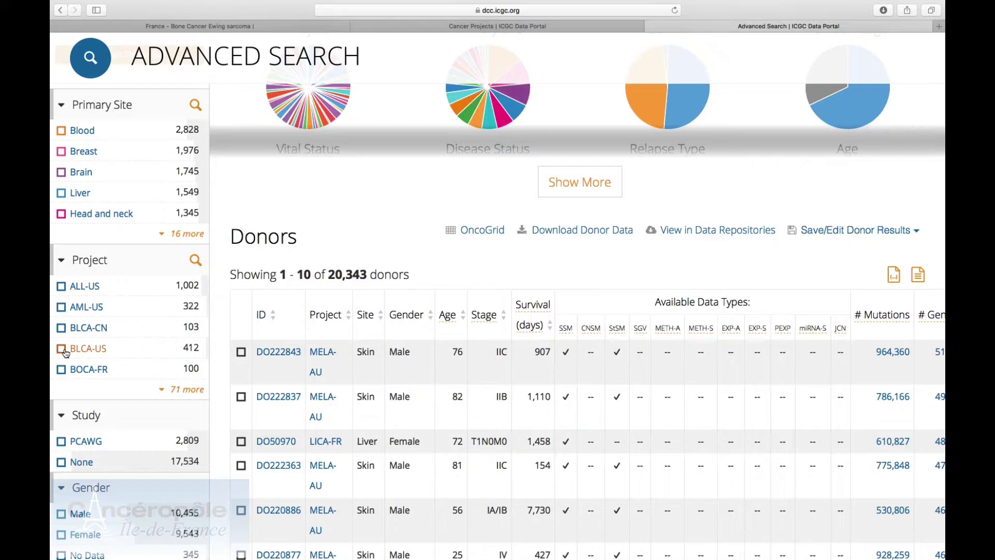
# - Filter the donors by the project BLCA-US and the disease status Progression
pyautogui.click(61, 349)
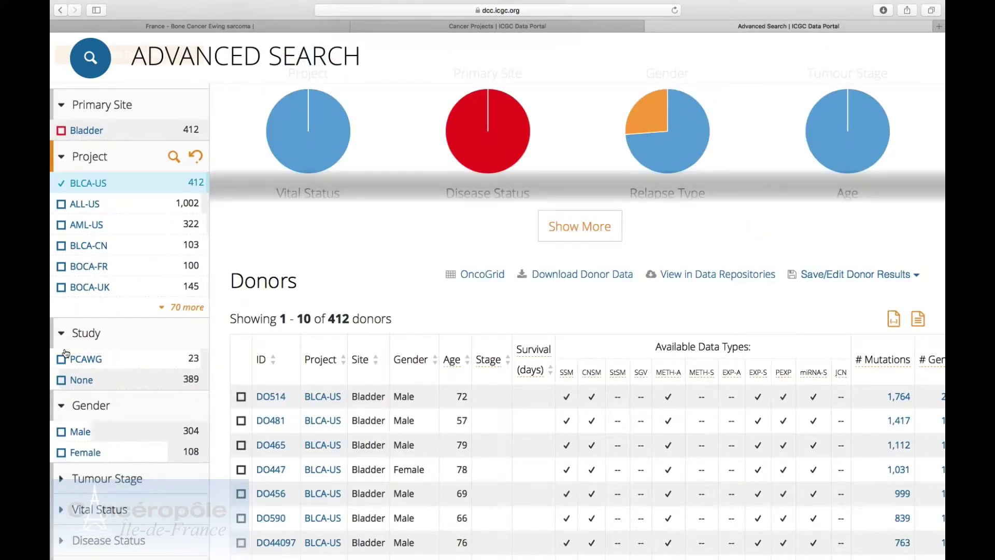
pyautogui.scroll(-3, 66, 354)
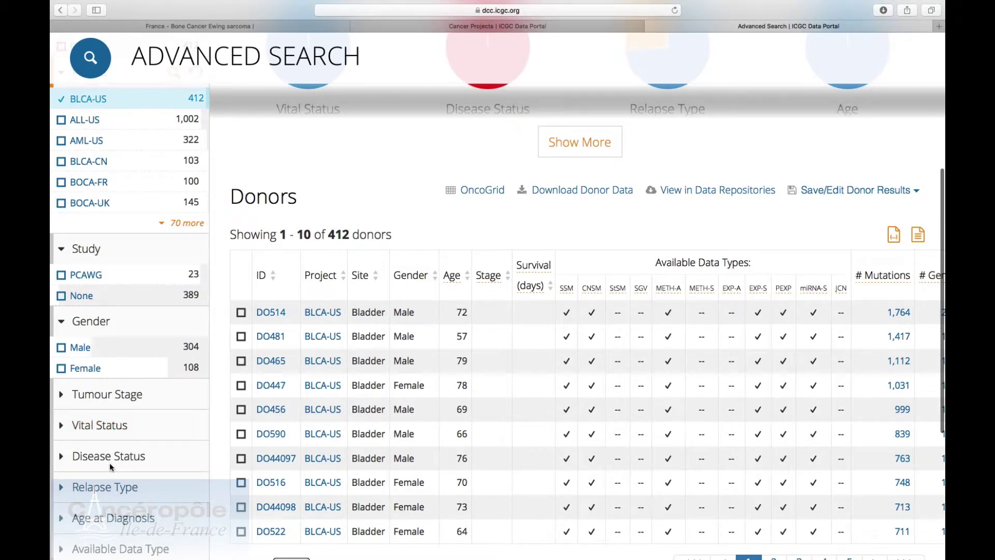
pyautogui.click(126, 460)
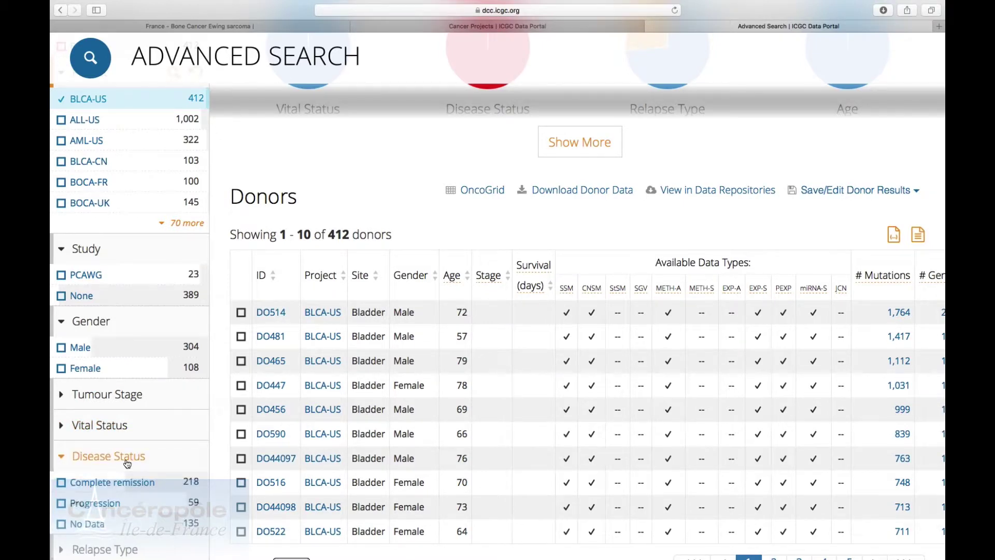
pyautogui.scroll(-5, 126, 462)
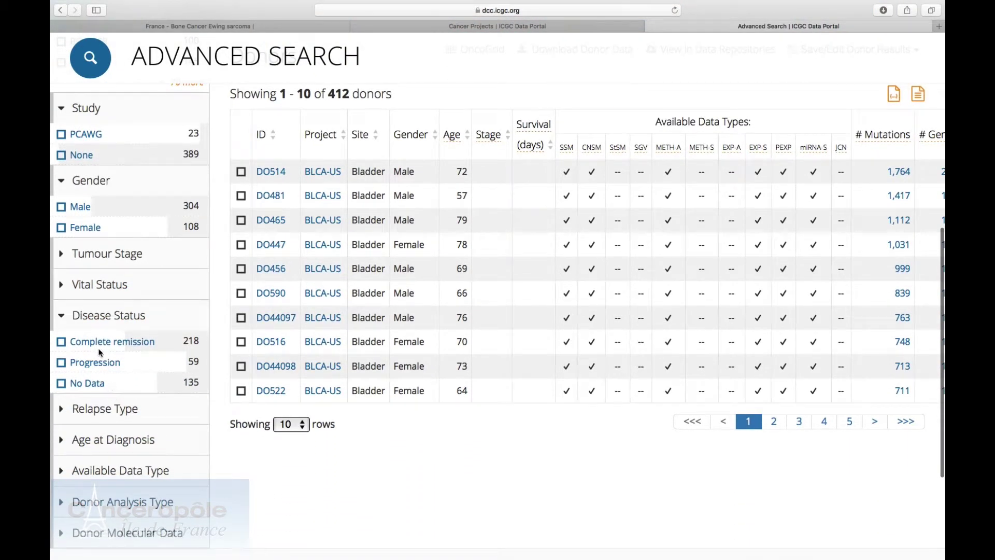
pyautogui.click(61, 362)
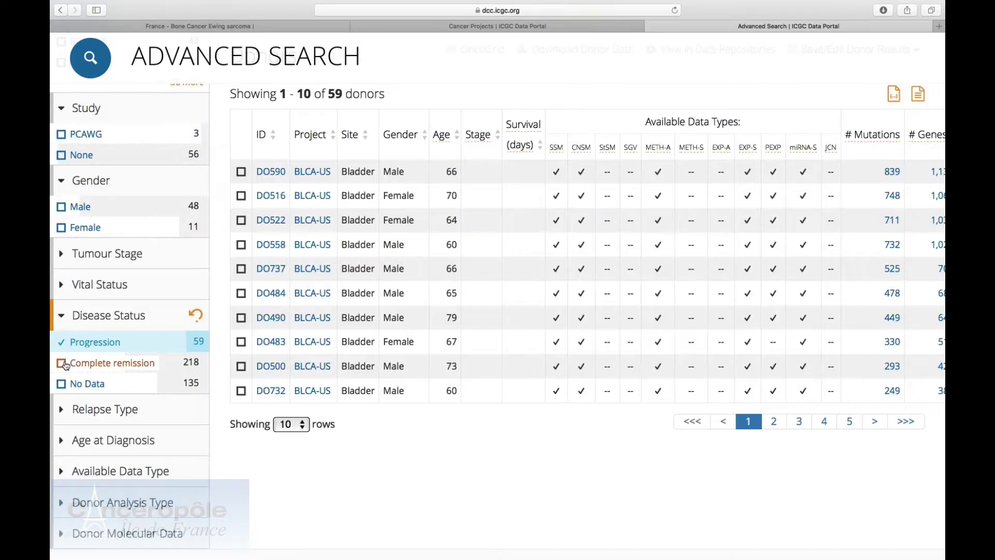
# - Expand the donor summary charts and inspect the project, primary site, gender and age distributions
pyautogui.scroll(10, 431, 223)
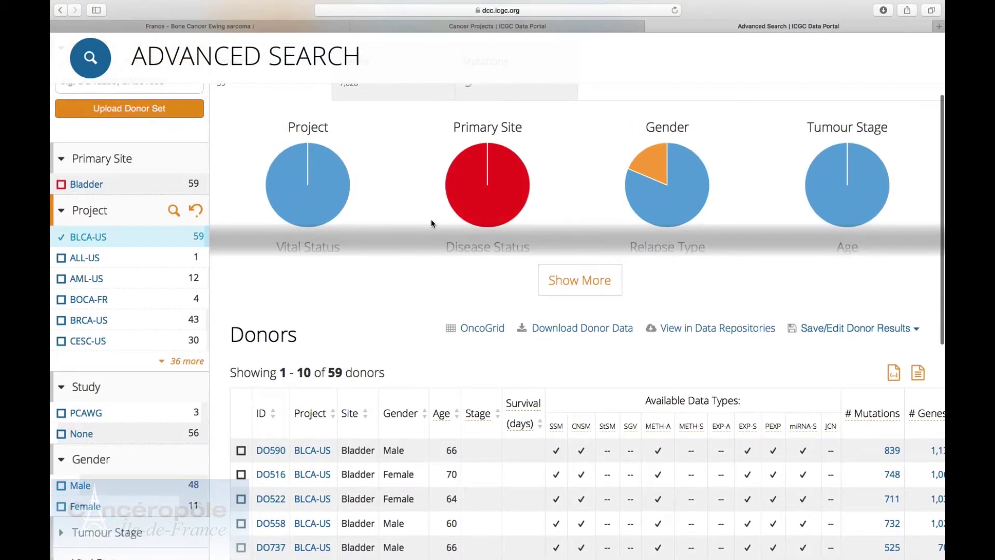
pyautogui.click(562, 272)
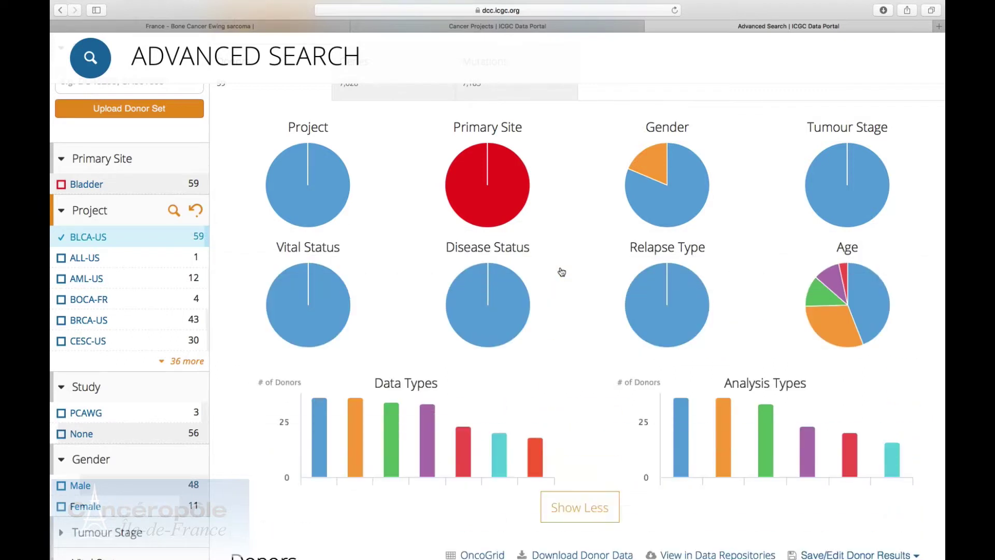
pyautogui.moveTo(333, 177)
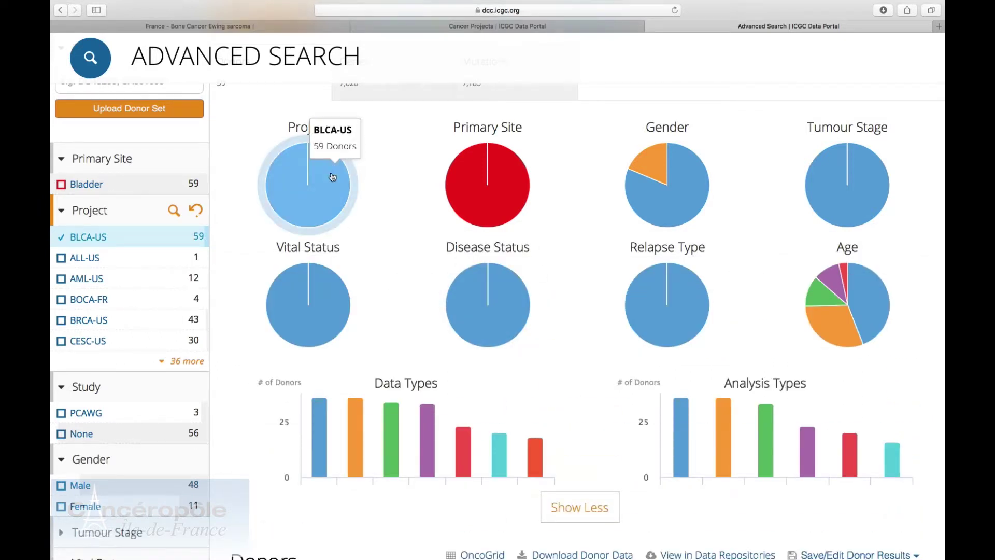
pyautogui.moveTo(475, 197)
pyautogui.moveTo(650, 205)
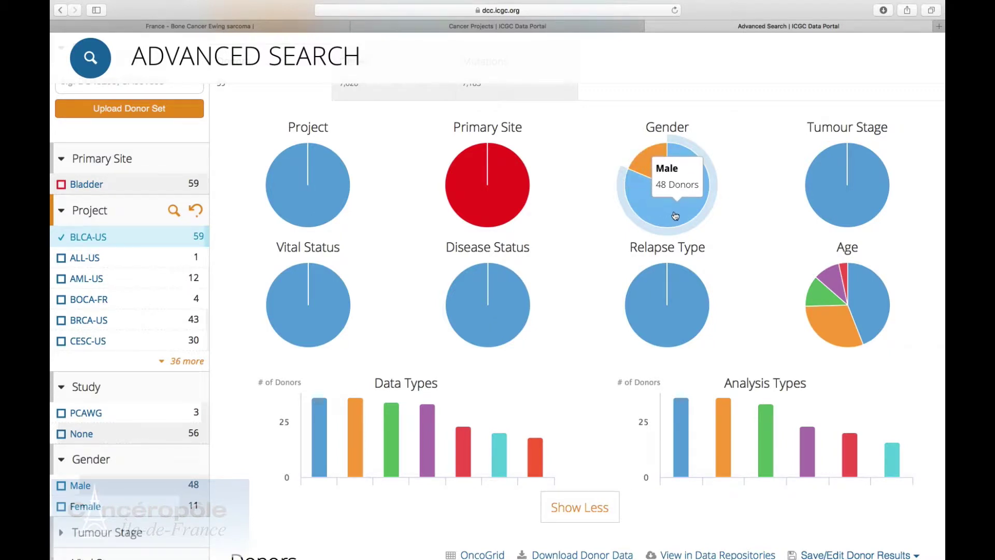
pyautogui.moveTo(652, 180)
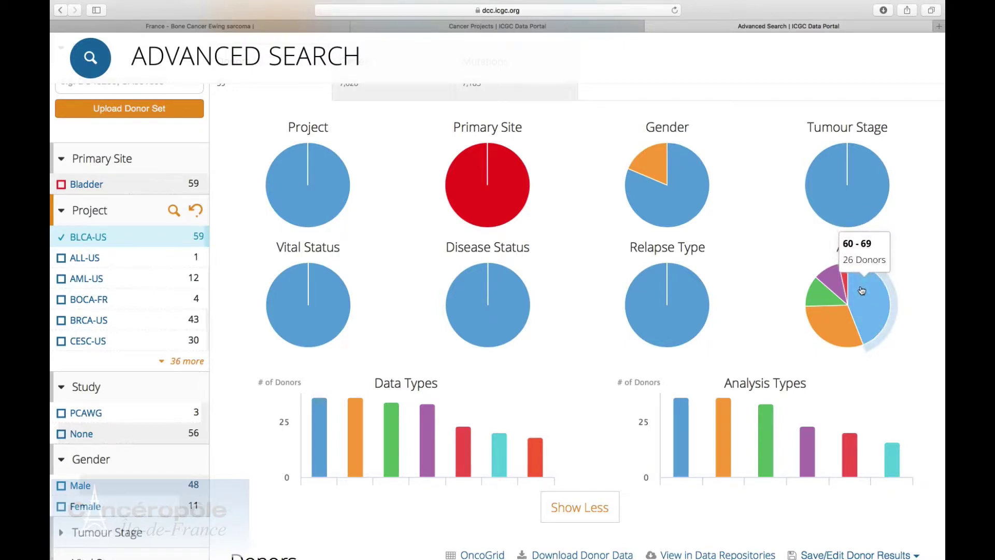
pyautogui.moveTo(849, 349)
pyautogui.moveTo(839, 287)
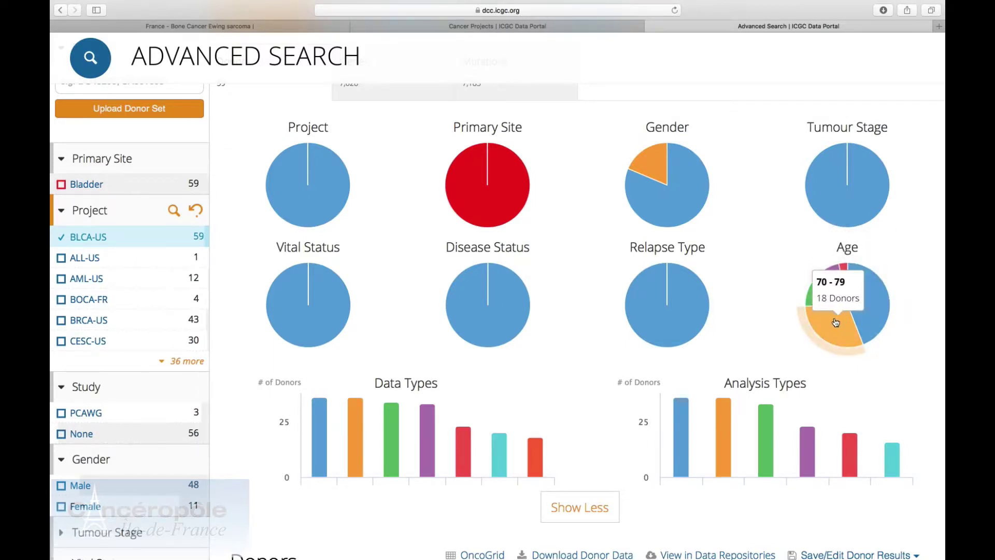
# - Review the filtered donor table with its available data types, mutation counts and options for saving or editing donor results
pyautogui.scroll(-5, 893, 332)
pyautogui.scroll(-5, 893, 331)
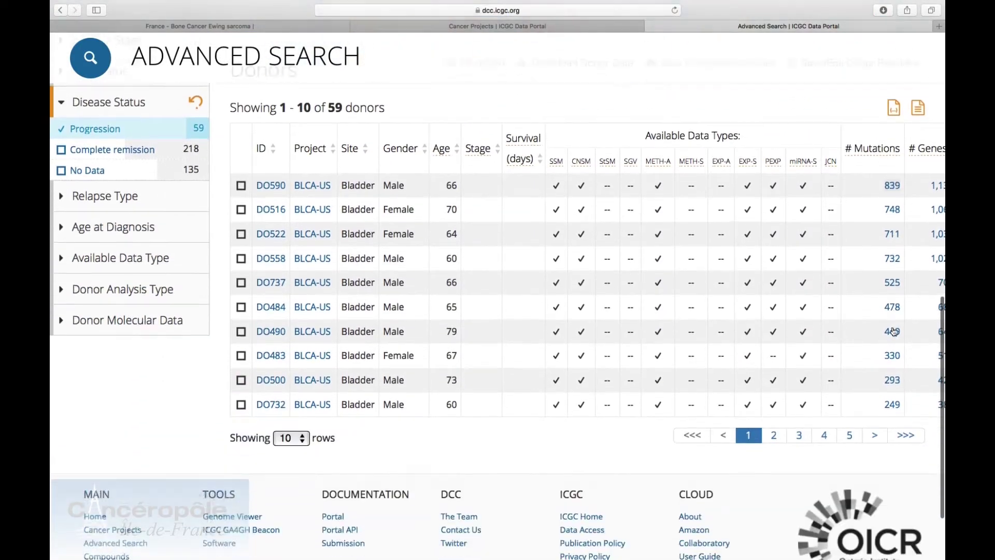
pyautogui.scroll(3, 893, 331)
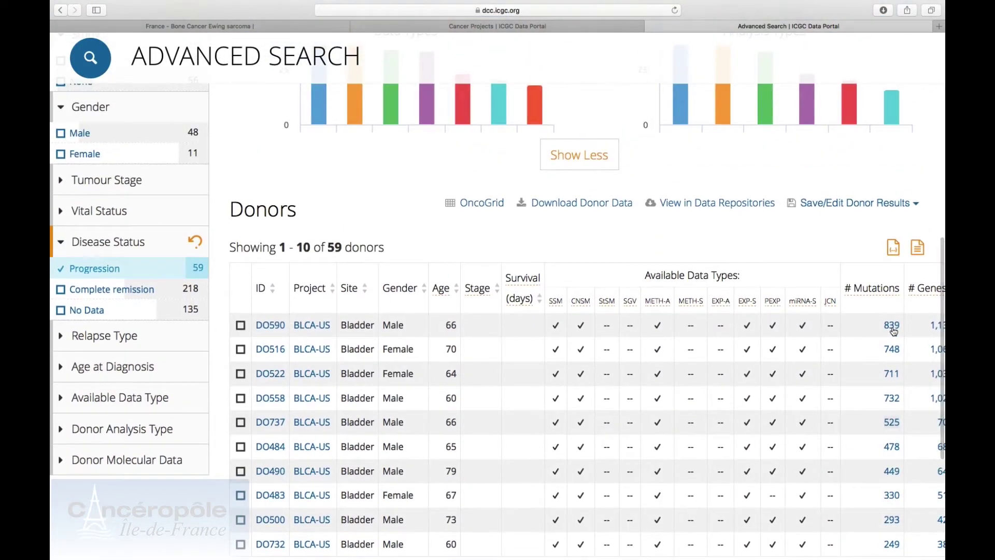
pyautogui.scroll(-1, 893, 332)
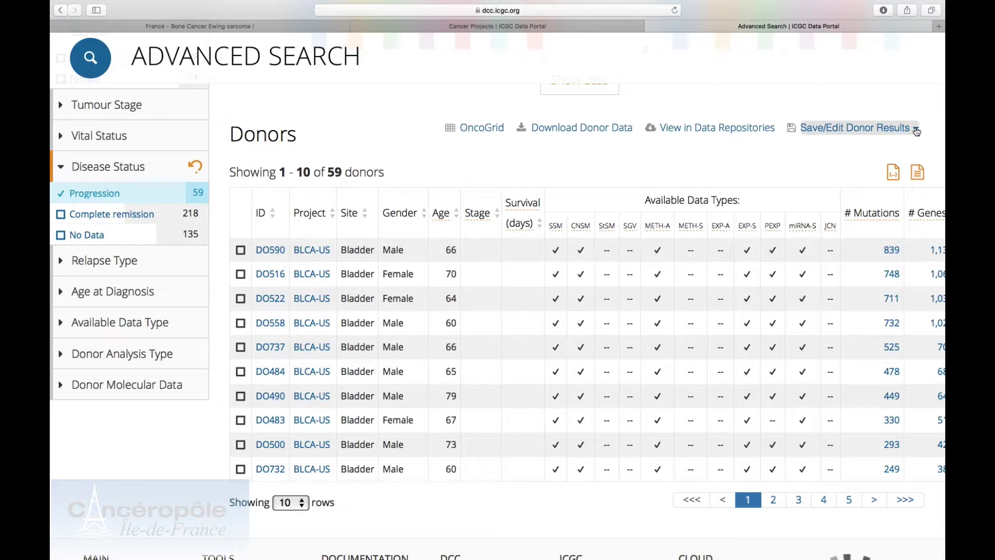
# - Restrict the filtered results to the gene ITK and review its entry in the gene table
pyautogui.scroll(10, 916, 132)
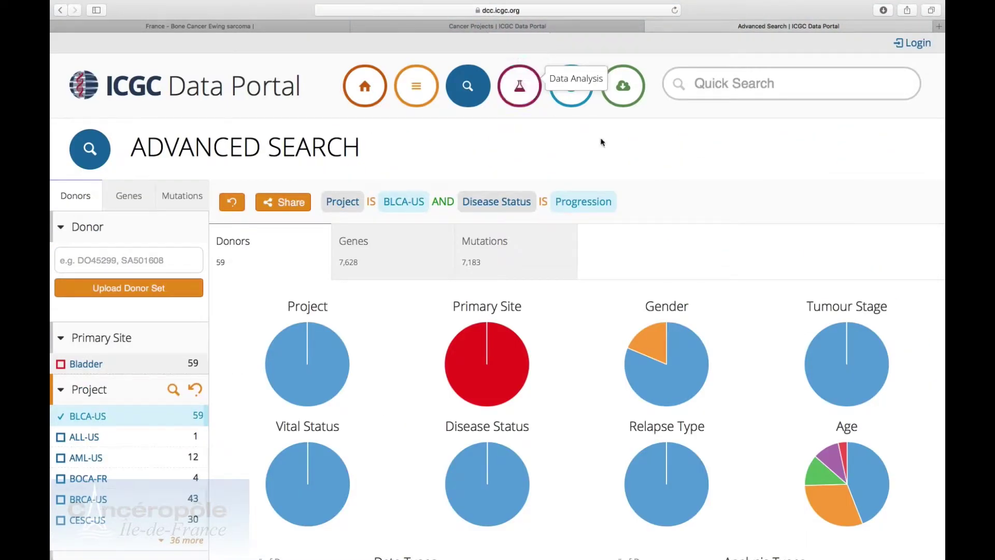
pyautogui.click(371, 265)
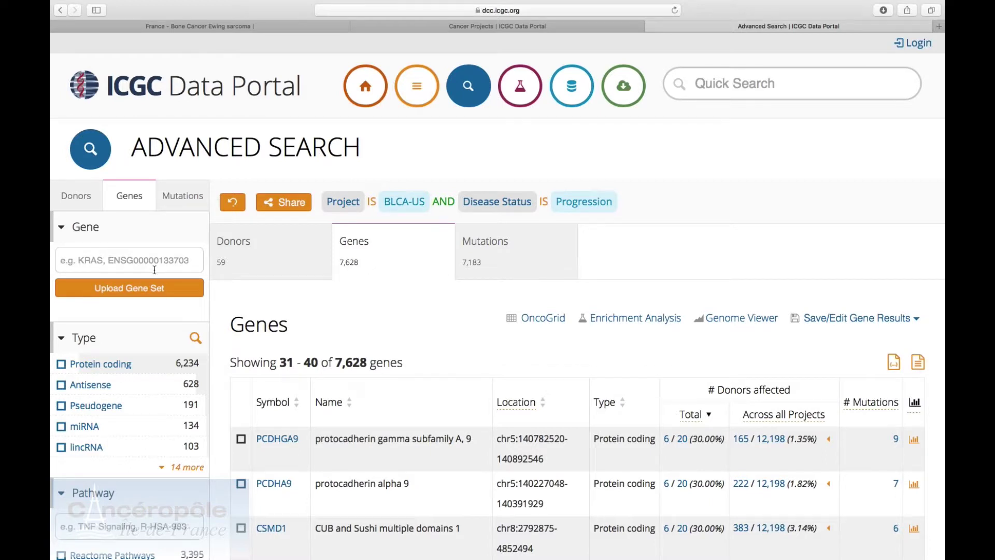
pyautogui.click(155, 270)
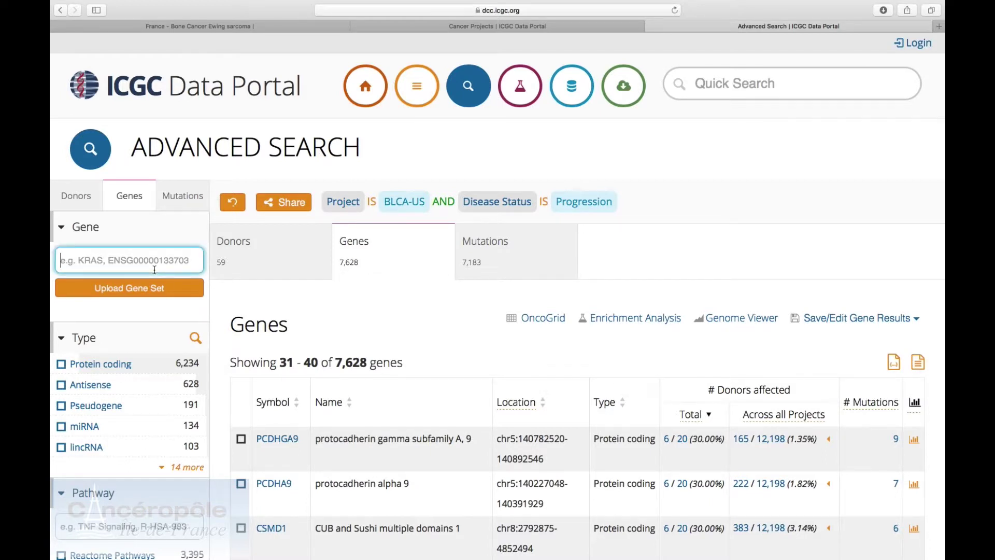
pyautogui.write('ITK')
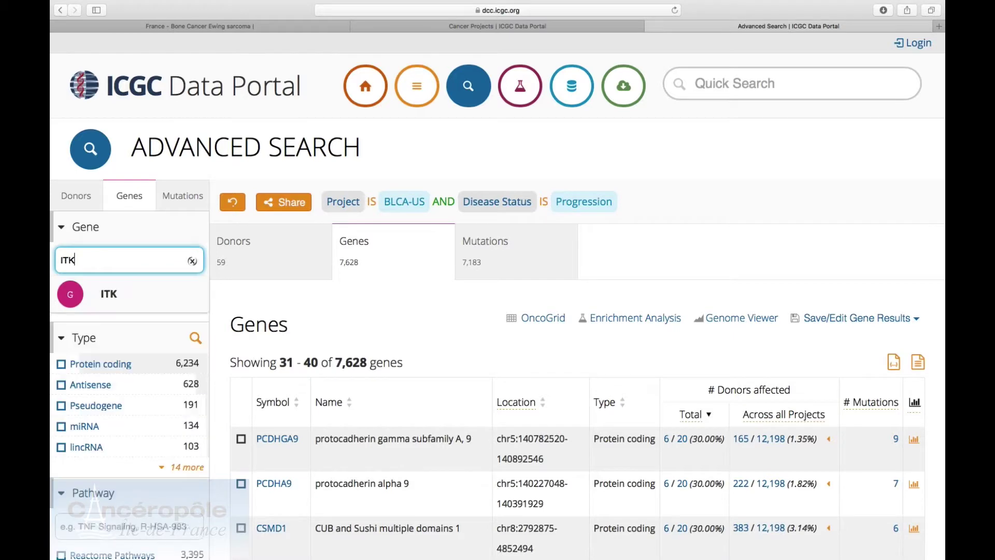
pyautogui.click(139, 292)
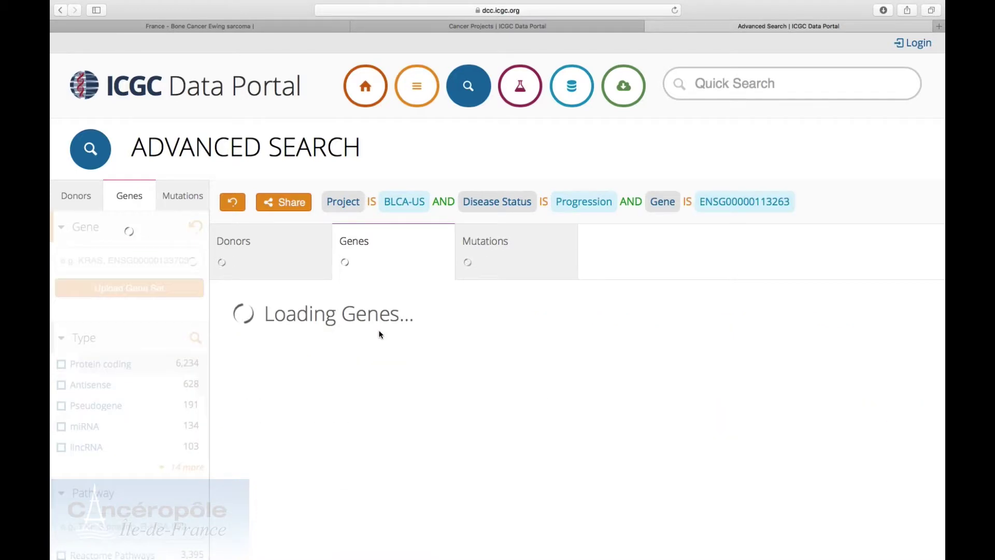
pyautogui.scroll(-3, 379, 335)
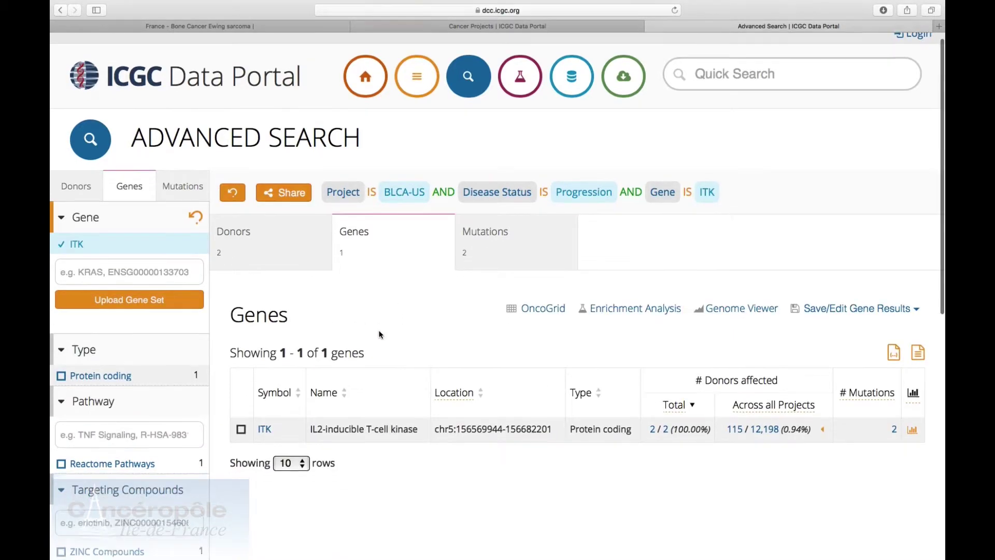
pyautogui.scroll(3, 379, 334)
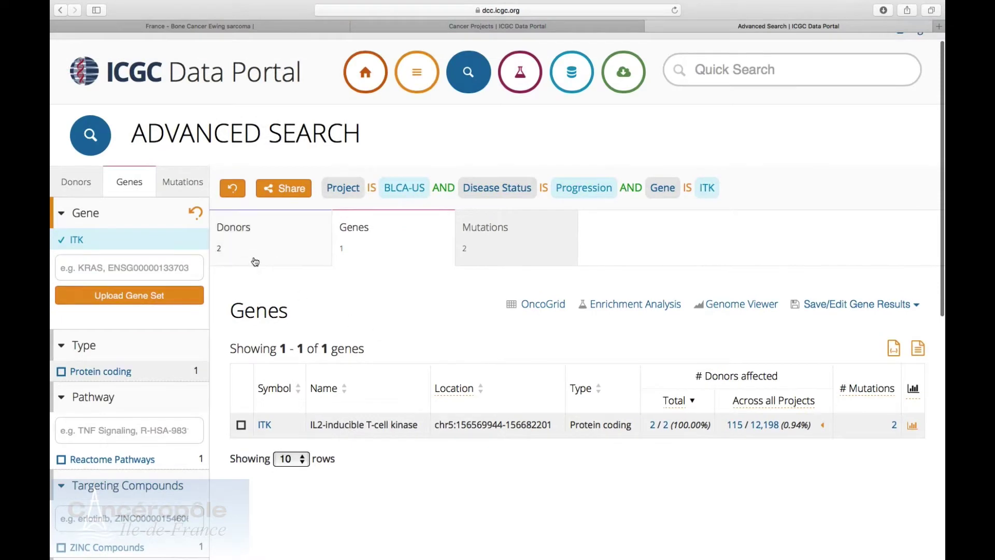
# - View the ITK mutations with their consequence type chart and the mutation table
pyautogui.click(485, 251)
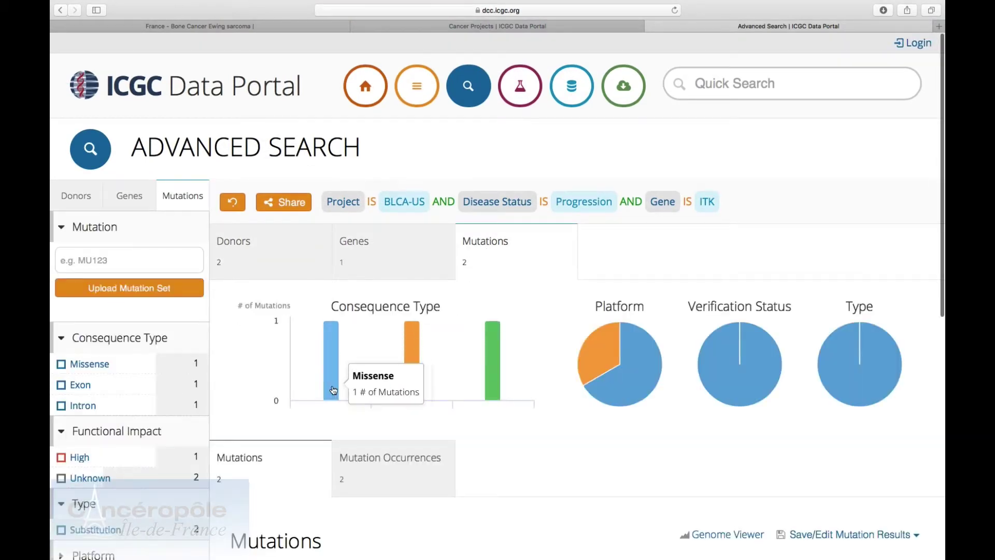
pyautogui.scroll(-3, 333, 390)
pyautogui.scroll(-2, 333, 390)
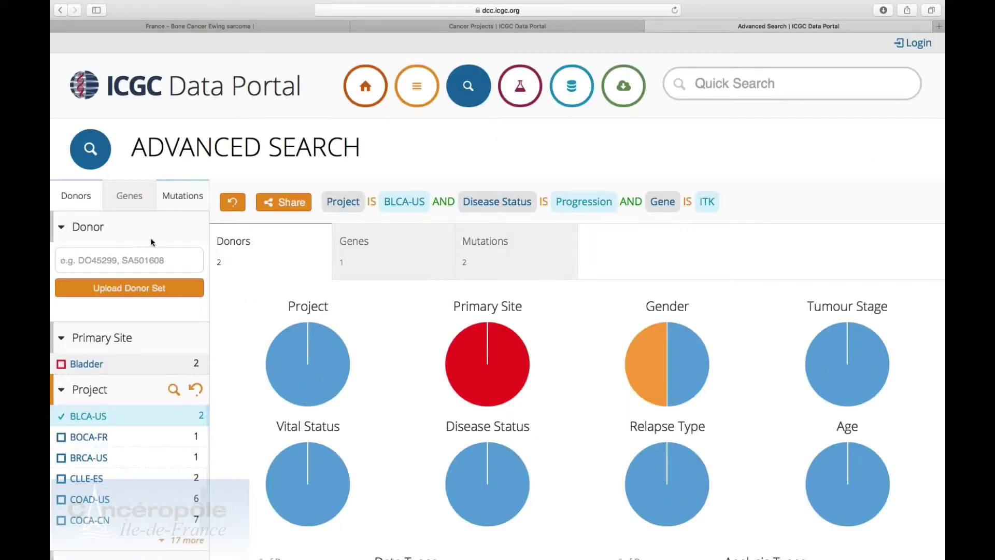
# - Remove the BLCA-US project, ITK gene and Progression disease status filters from the search
pyautogui.moveTo(50, 388)
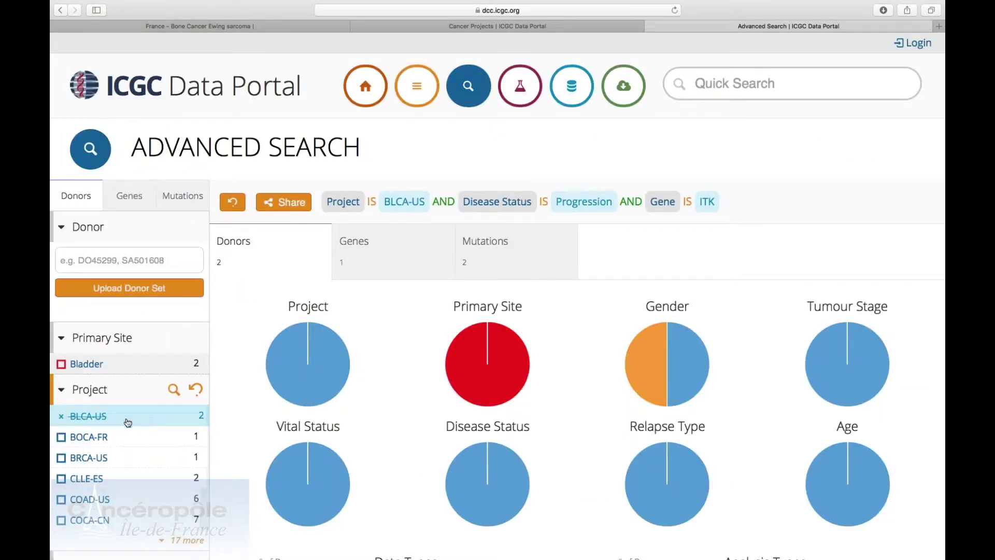
pyautogui.click(104, 415)
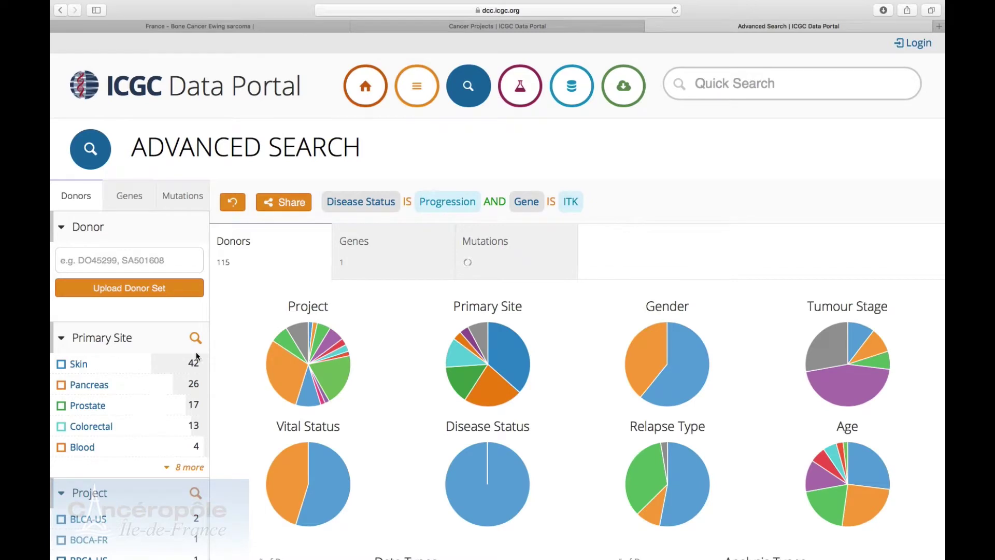
pyautogui.click(394, 267)
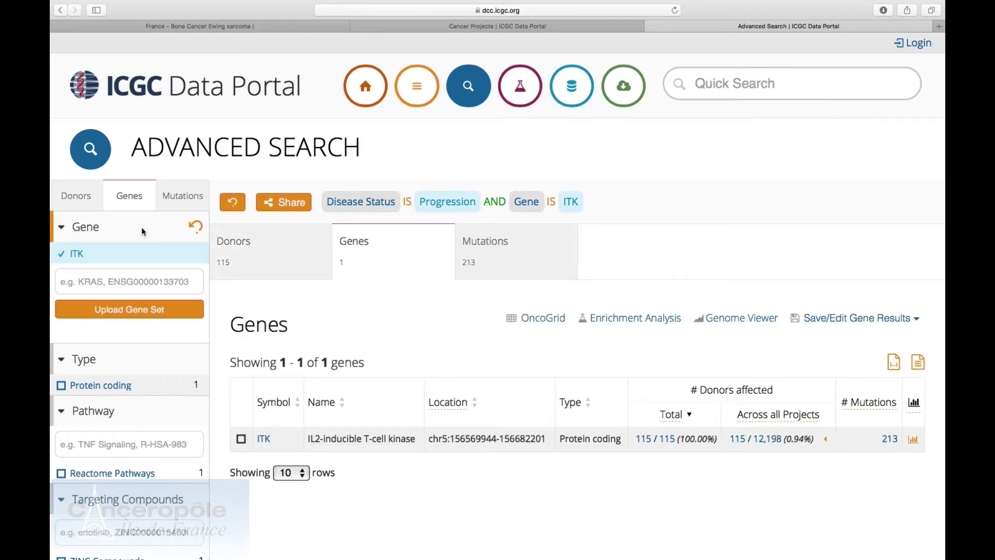
pyautogui.click(68, 256)
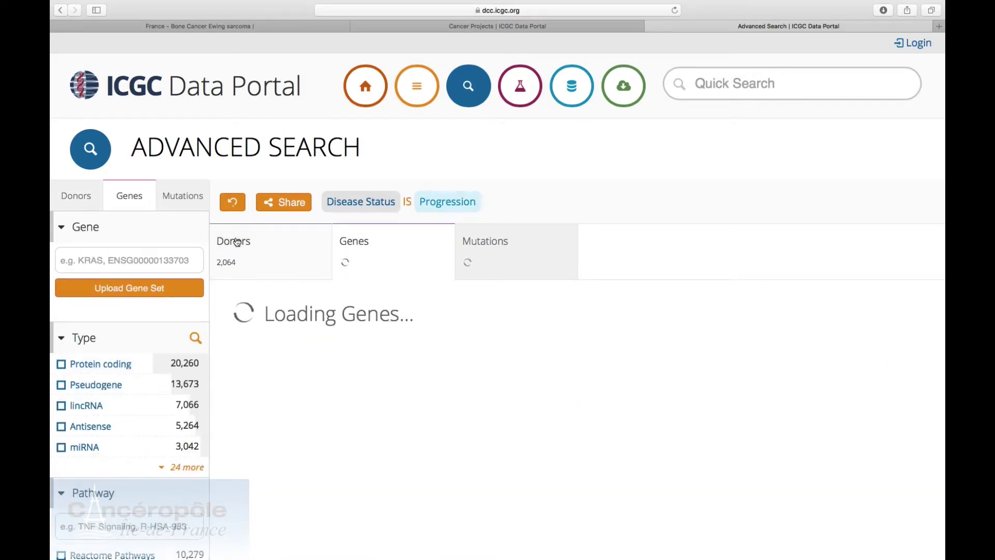
pyautogui.click(392, 204)
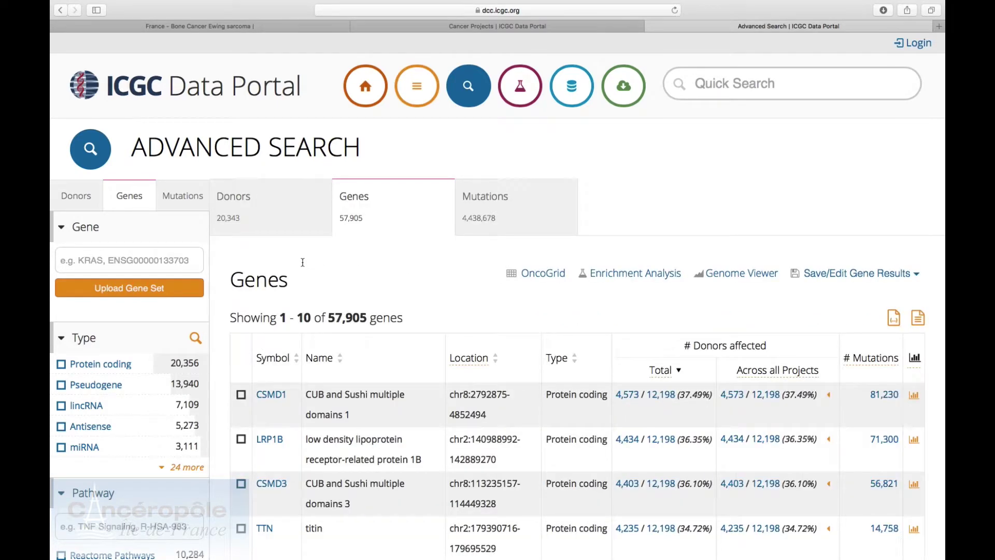
# - Restrict the Advanced Search results to the gene PIK3CA
pyautogui.click(288, 220)
pyautogui.click(353, 219)
pyautogui.click(135, 267)
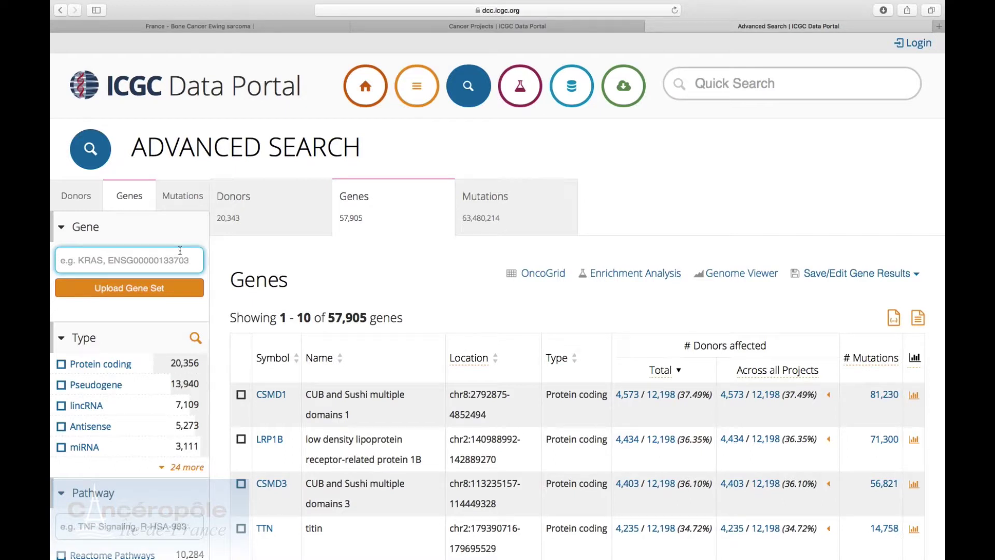
pyautogui.write('Pl')
pyautogui.write('K3CA')
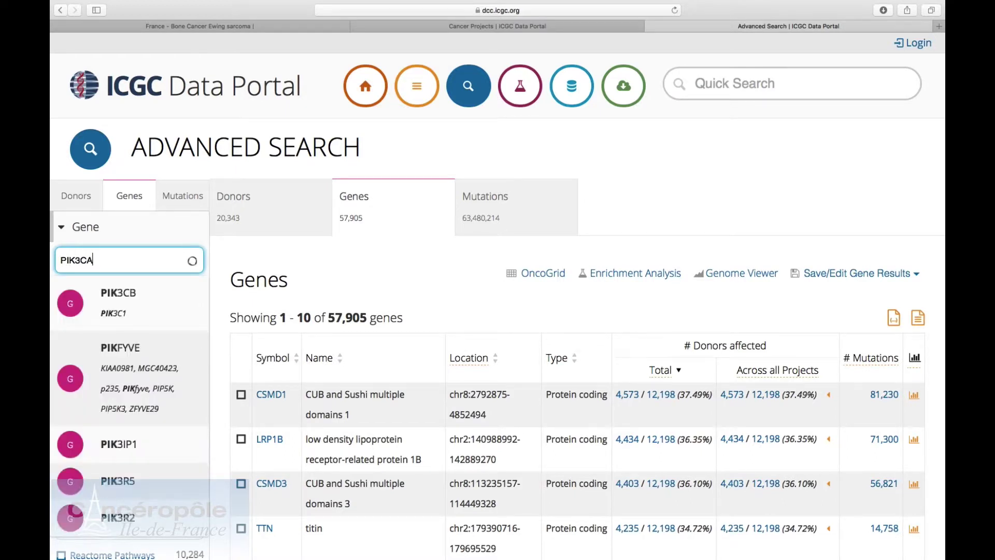
pyautogui.click(118, 294)
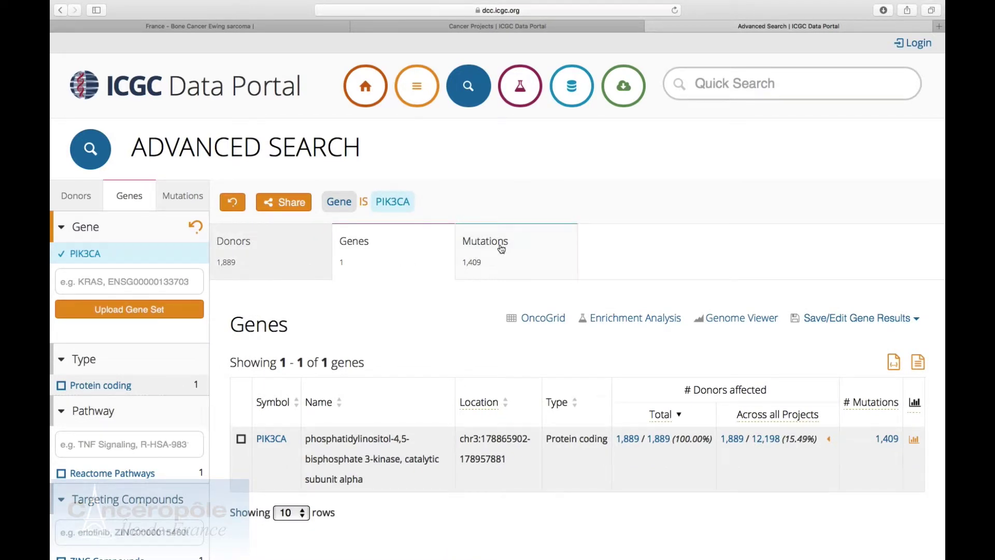
# - View the PIK3CA mutations, reviewing the mutation table and the consequence type chart
pyautogui.click(500, 244)
pyautogui.scroll(-12, 462, 379)
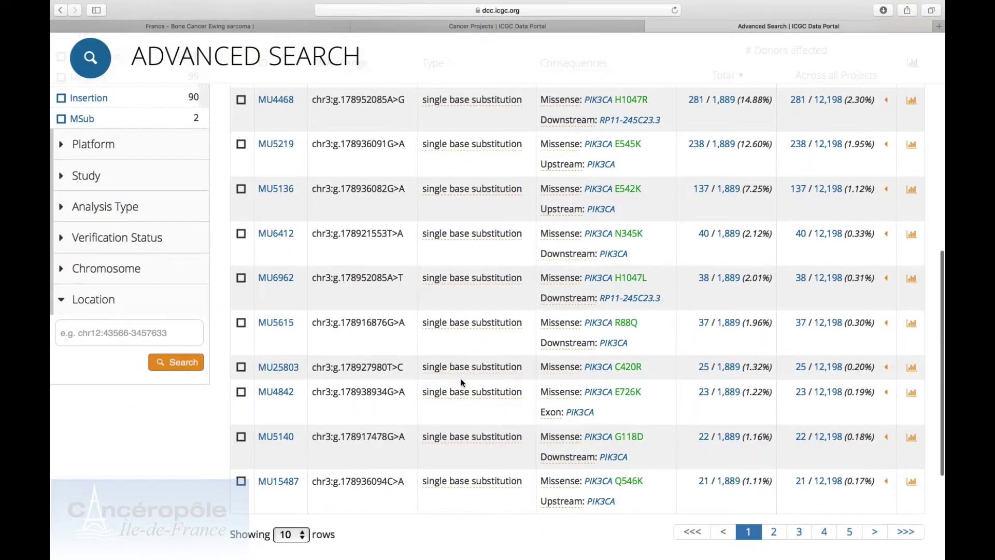
pyautogui.scroll(-2, 461, 381)
pyautogui.scroll(13, 462, 383)
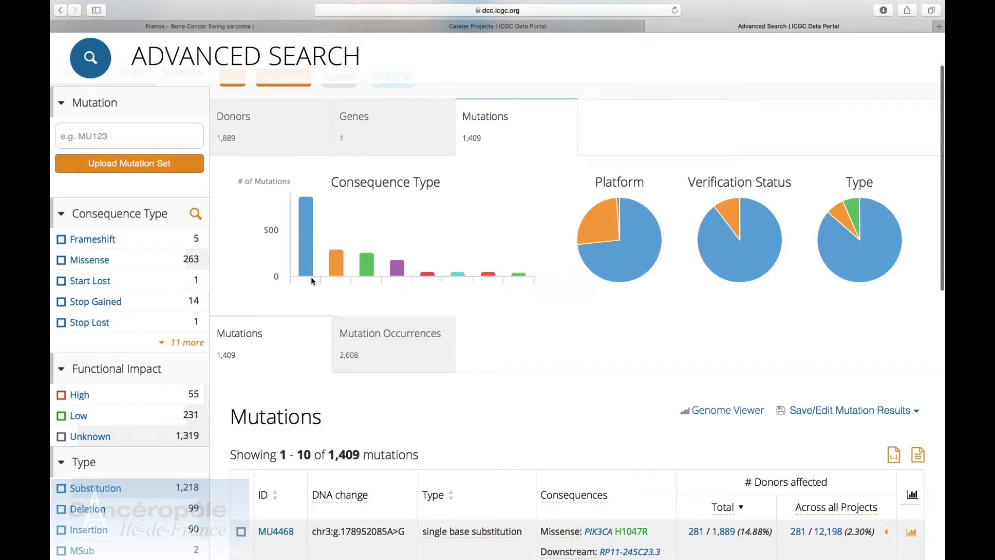
pyautogui.scroll(-1, 632, 403)
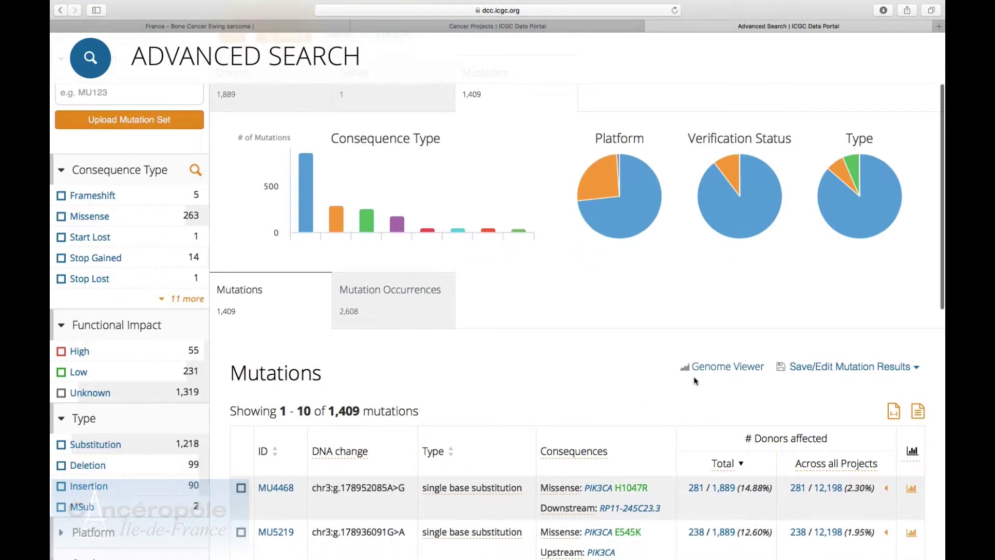
# - Inspect the PIK3CA mutations in the Genome Viewer, centre it on mutation MU6412 and return to the search results
pyautogui.click(724, 367)
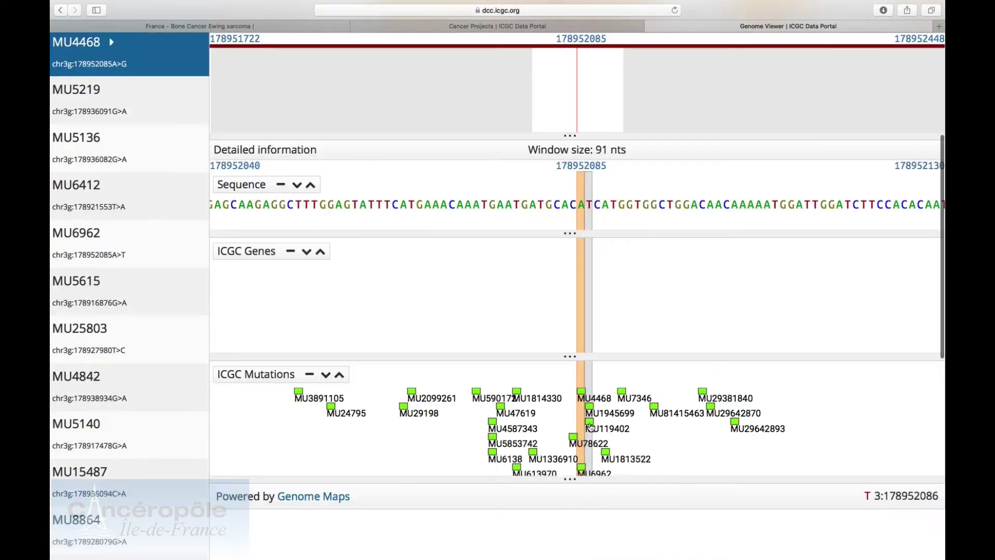
pyautogui.moveTo(589, 410)
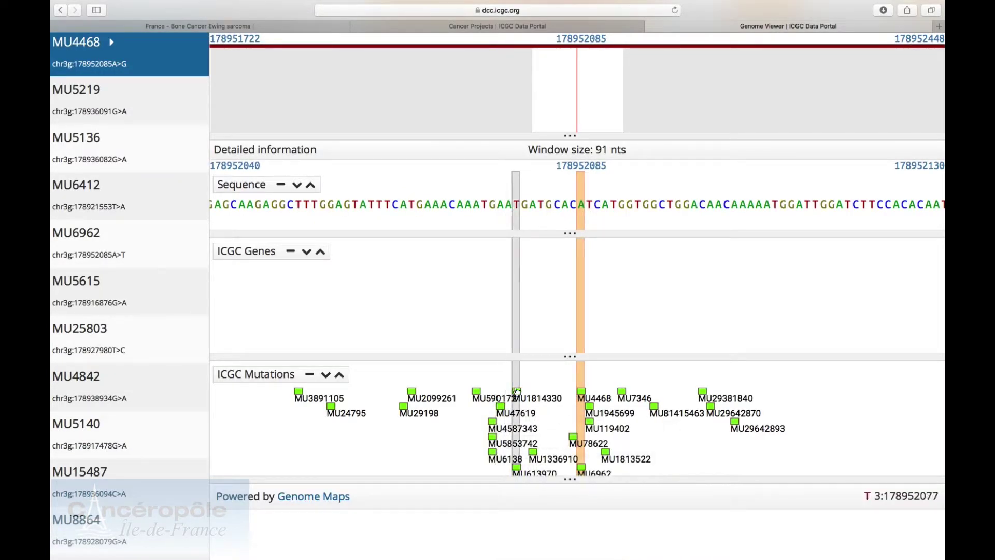
pyautogui.click(91, 196)
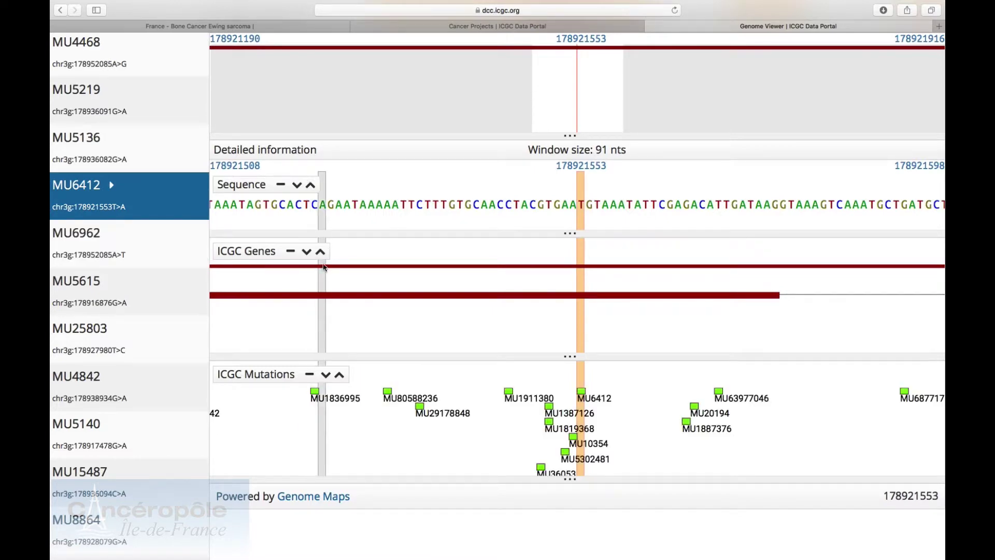
pyautogui.click(61, 10)
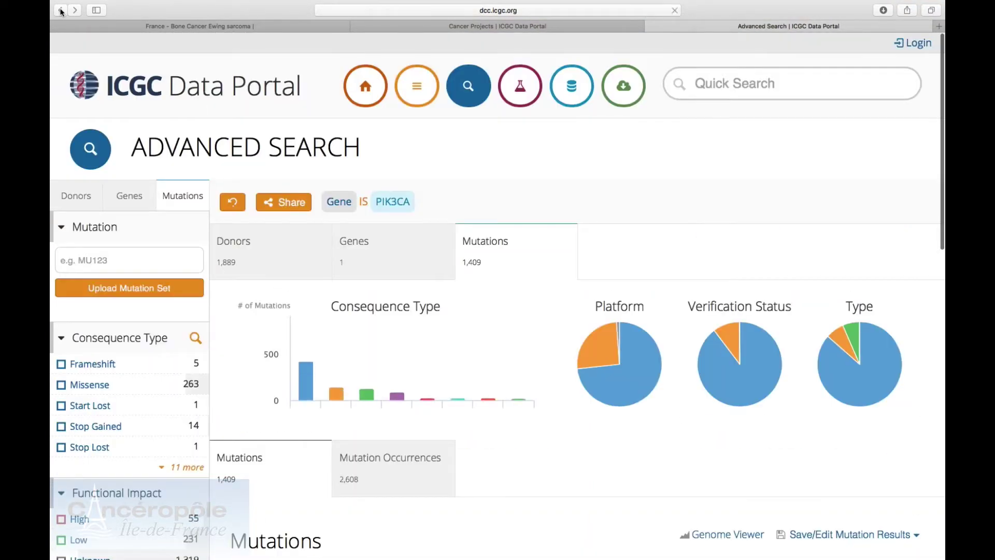
pyautogui.click(77, 10)
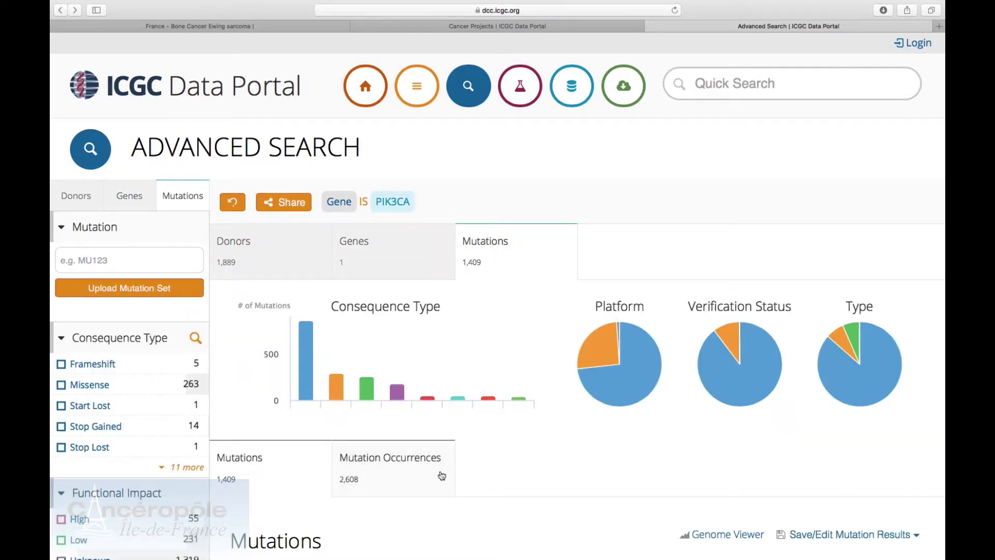
# - Review the PIK3CA mutation table and the options for saving or editing the mutation results
pyautogui.scroll(-10, 441, 475)
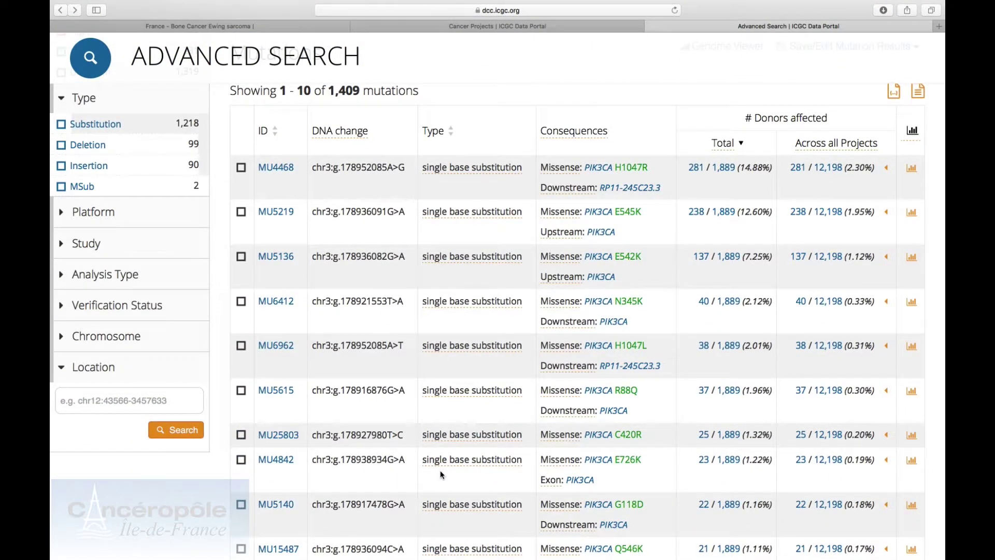
pyautogui.scroll(8, 440, 471)
pyautogui.scroll(-3, 849, 436)
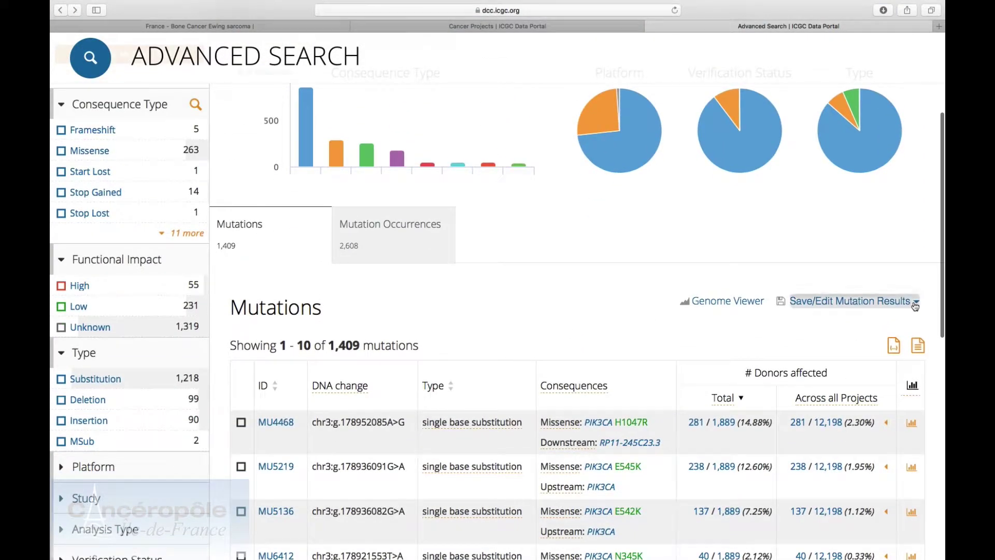
pyautogui.click(916, 302)
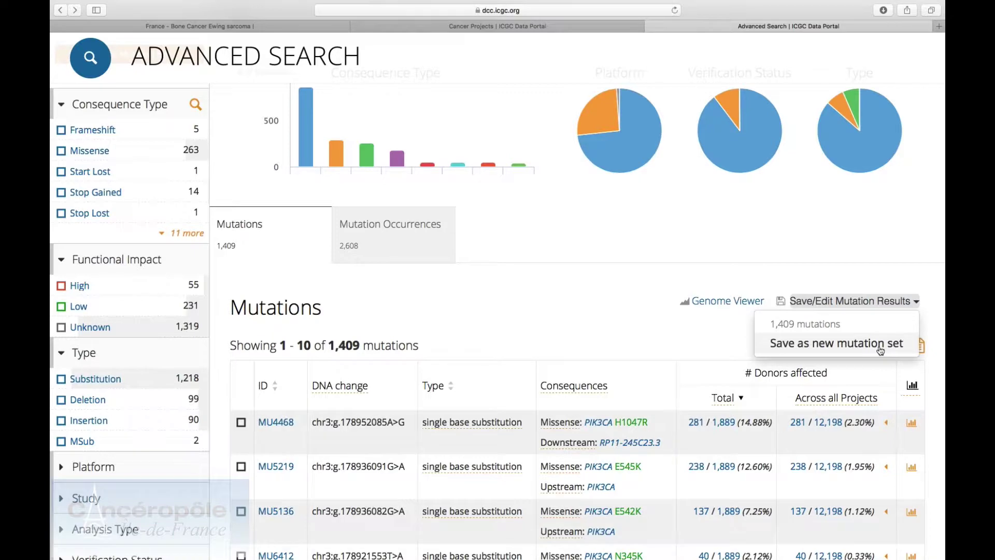
pyautogui.rightClick(511, 275)
pyautogui.click(513, 242)
pyautogui.click(513, 242)
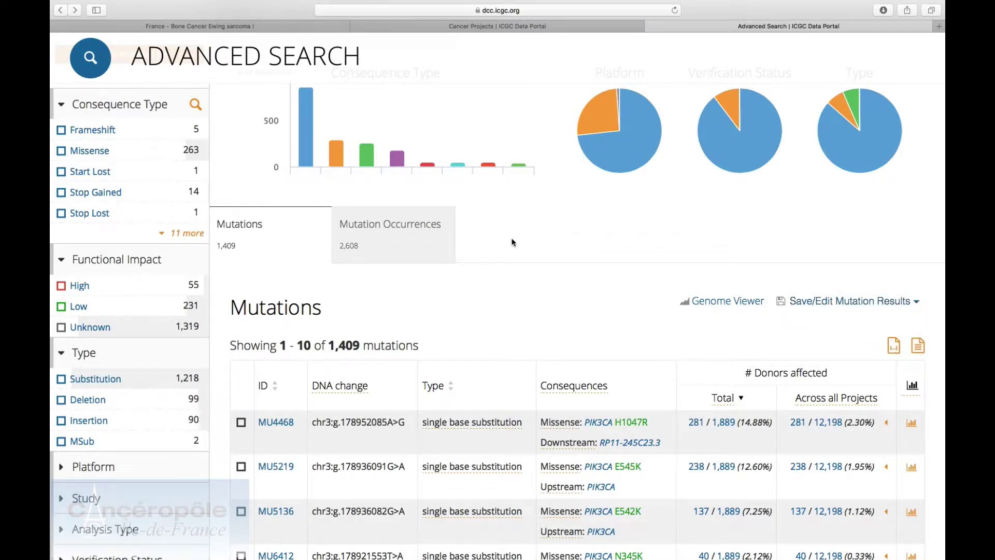
# - Review the analysis tools offered on the Data Analysis page and view the saved sets
pyautogui.scroll(-2, 332, 234)
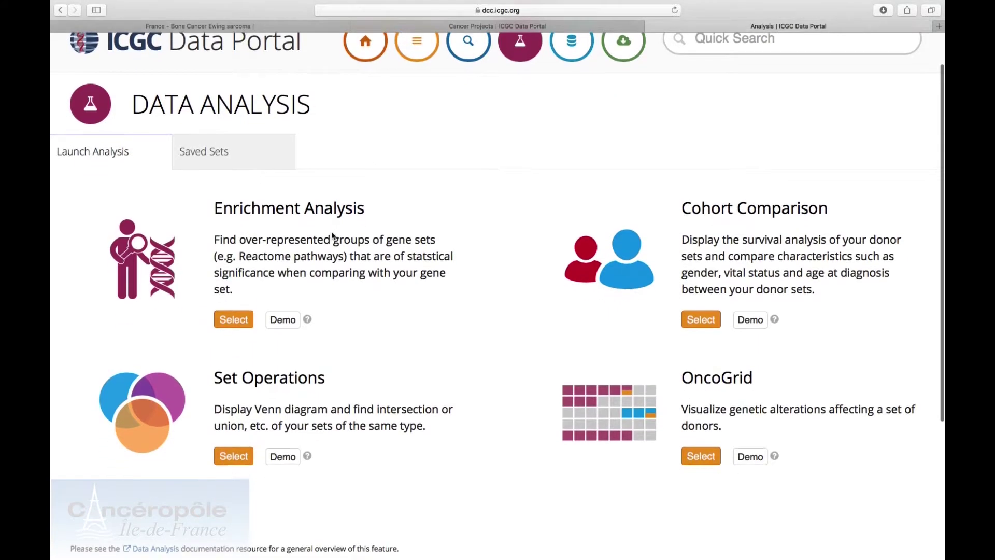
pyautogui.scroll(-2, 333, 232)
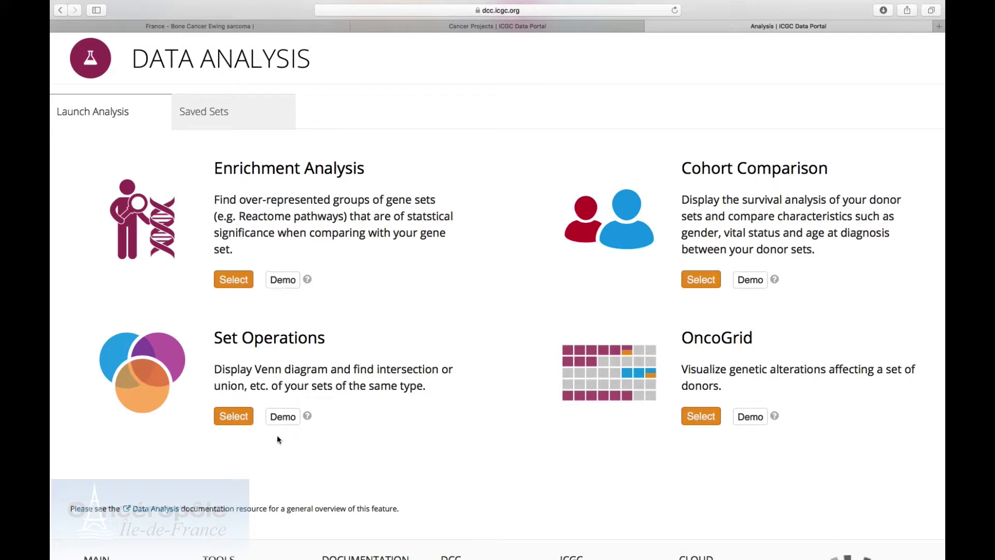
pyautogui.click(232, 119)
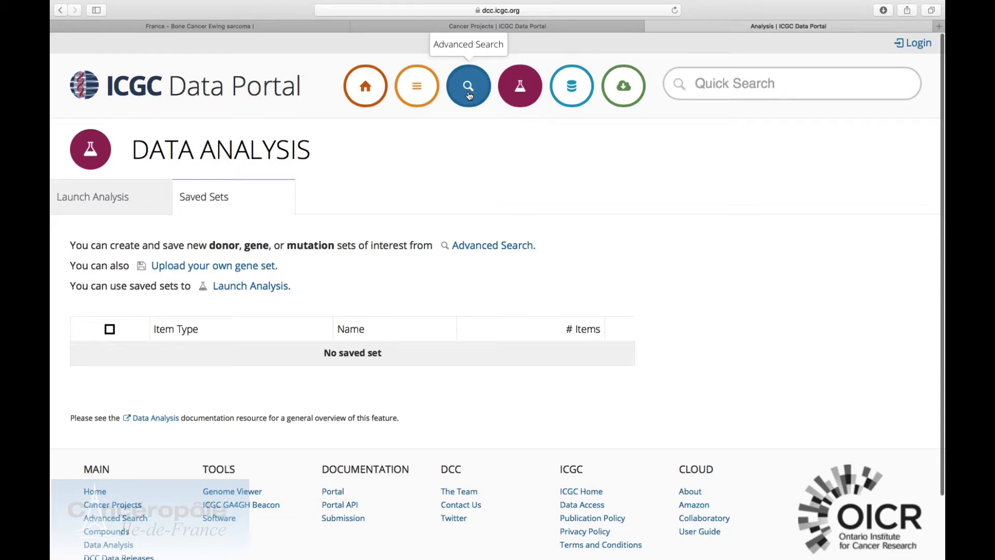
# - Open the current release in the DCC data releases and read its README summary and publication policies
pyautogui.click(572, 89)
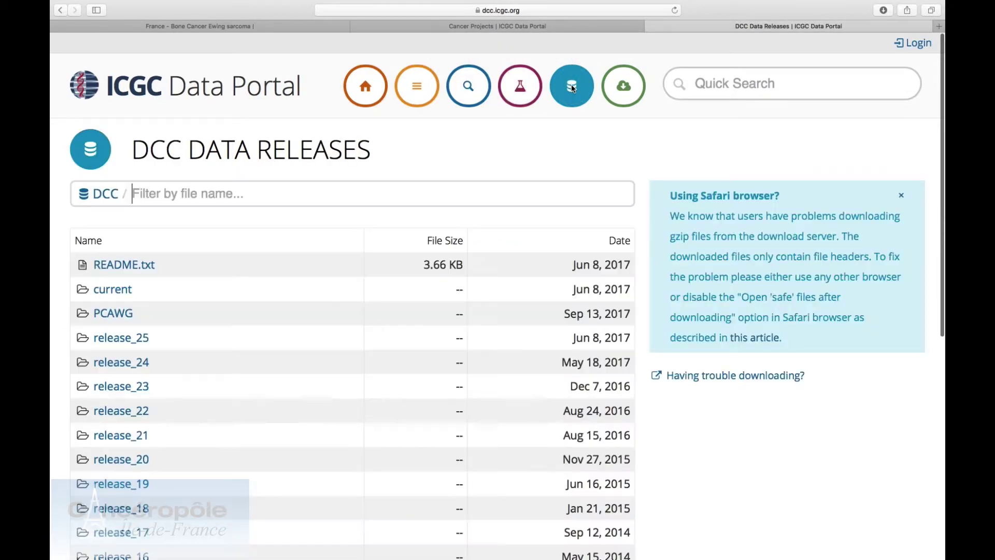
pyautogui.scroll(-3, 288, 220)
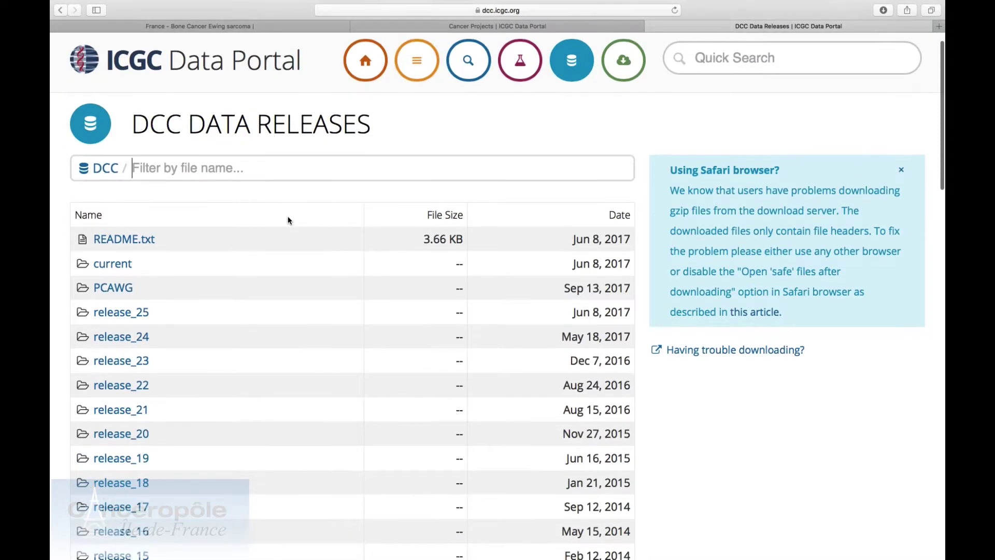
pyautogui.click(113, 249)
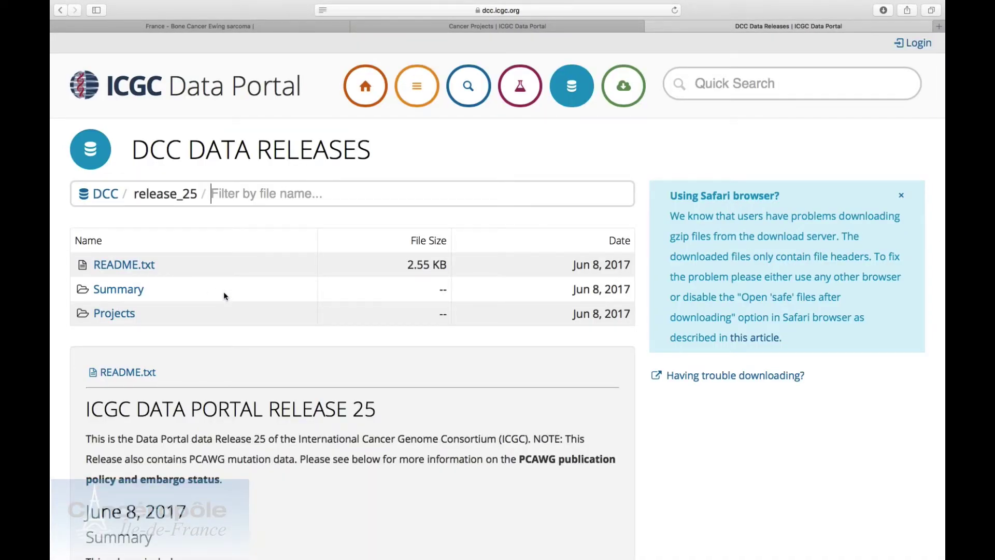
pyautogui.scroll(-5, 223, 291)
pyautogui.scroll(5, 223, 291)
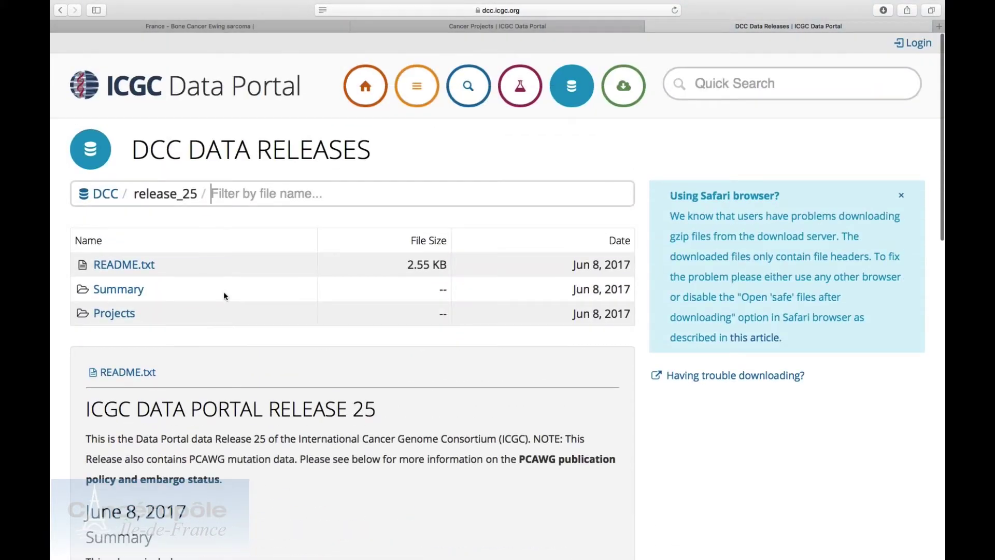
pyautogui.scroll(-2, 222, 291)
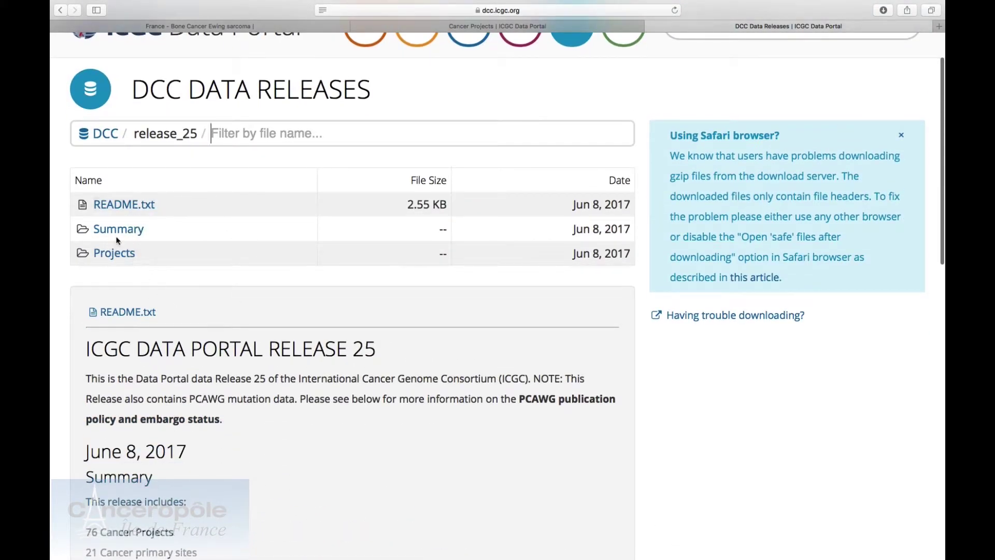
pyautogui.scroll(-5, 285, 430)
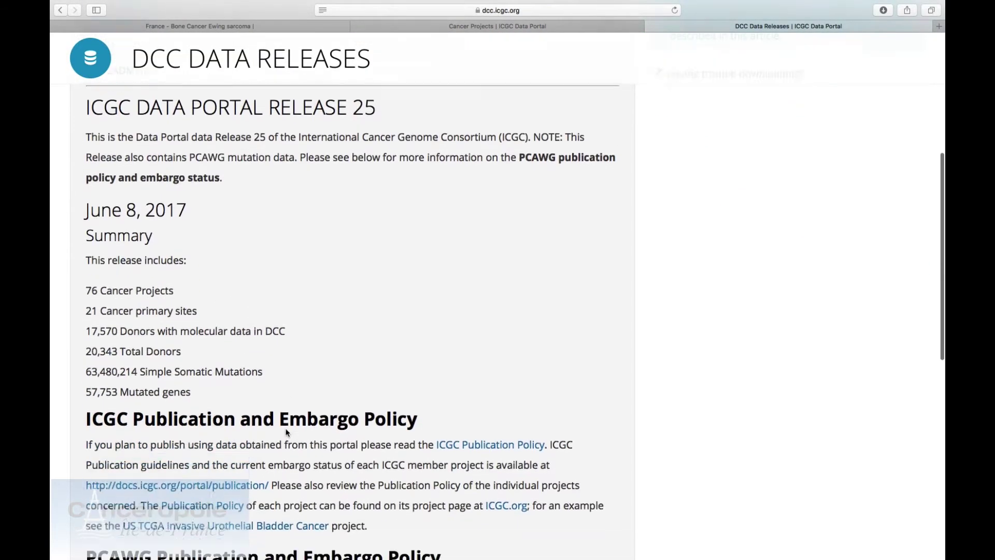
pyautogui.scroll(-7, 286, 431)
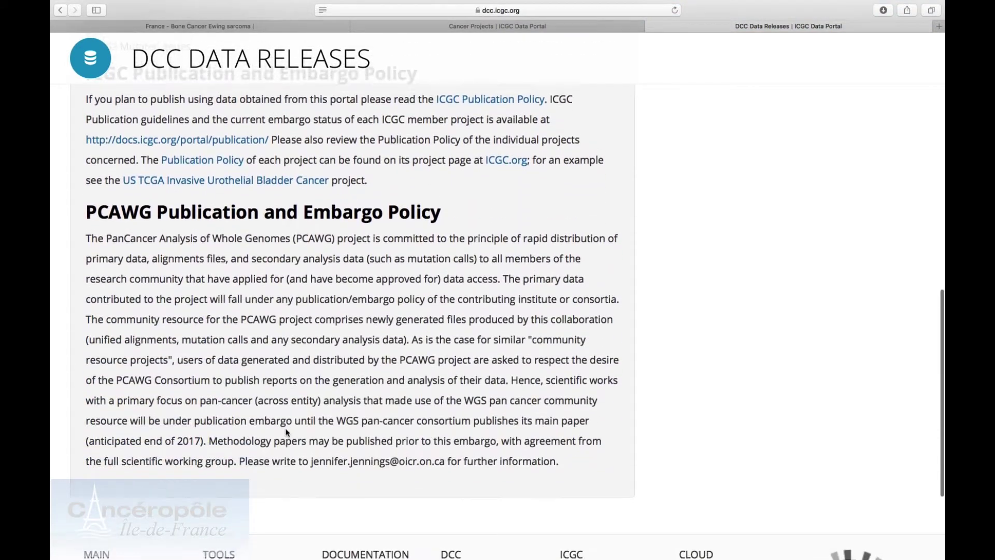
pyautogui.scroll(14, 286, 432)
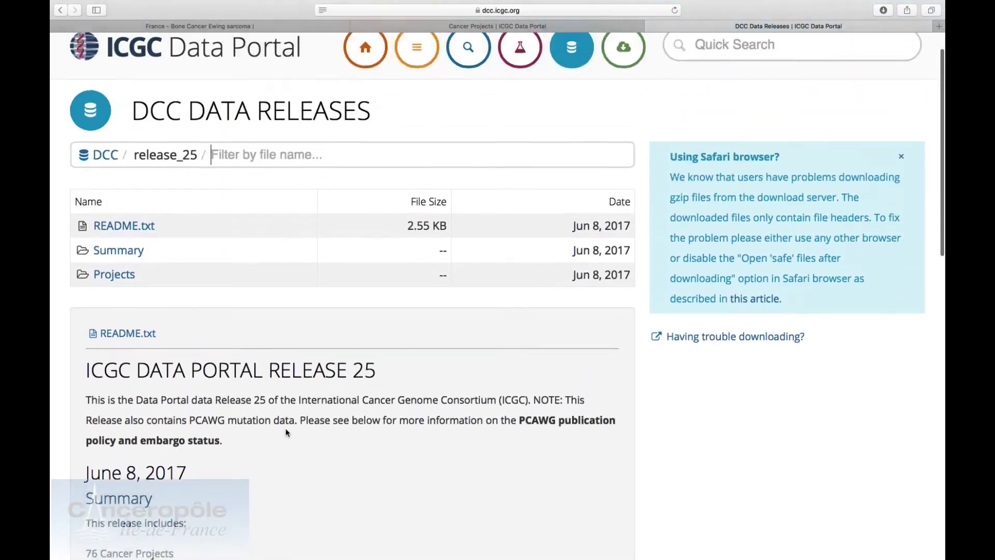
pyautogui.scroll(1, 285, 433)
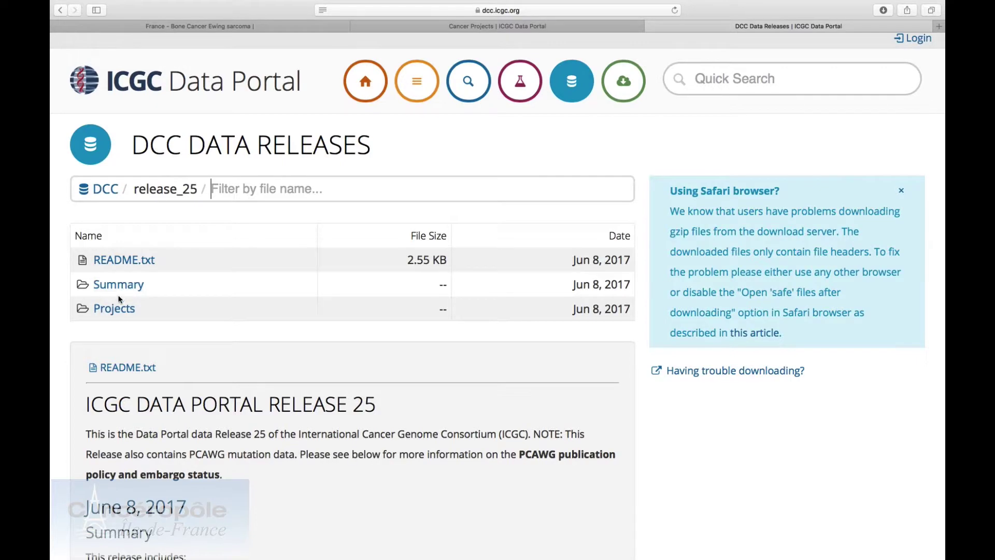
# - Browse the release's project folders, open the LINC-JP liver cancer folder and choose its open simple somatic mutation file
pyautogui.click(111, 308)
pyautogui.scroll(-5, 118, 310)
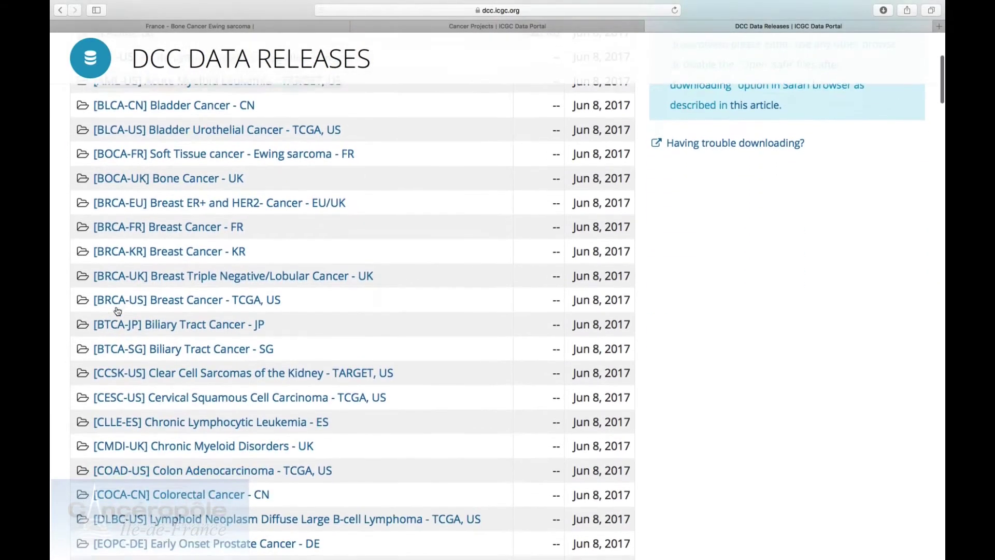
pyautogui.scroll(-15, 117, 311)
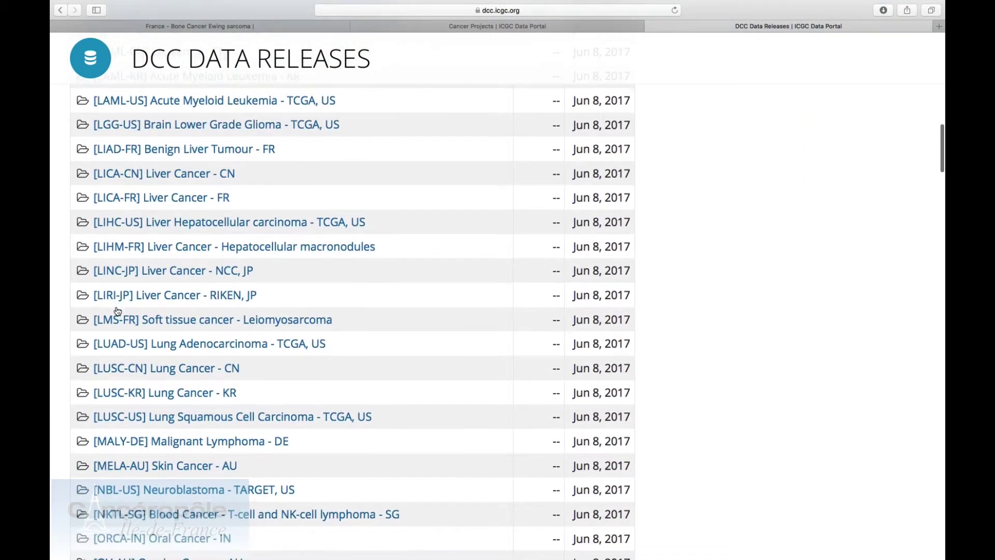
pyautogui.click(177, 272)
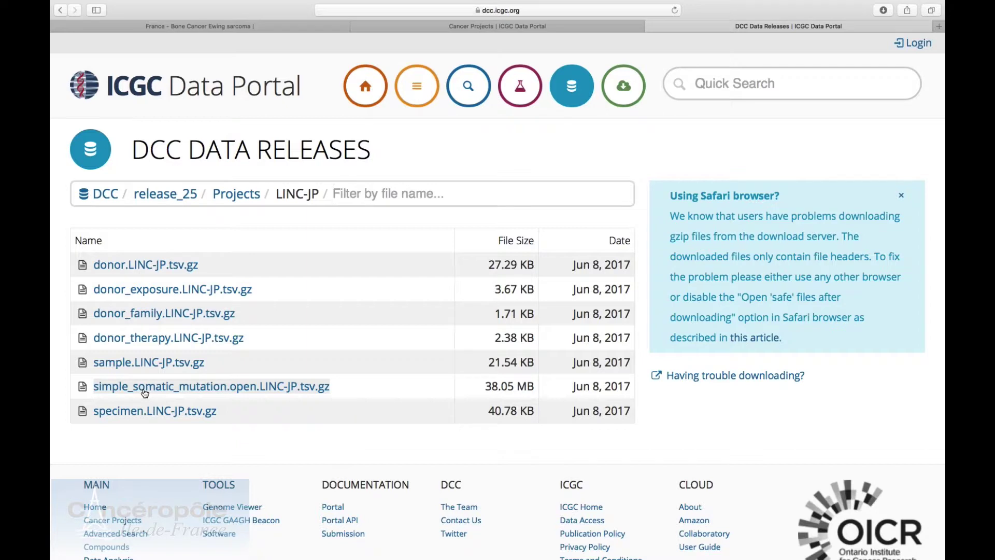
pyautogui.click(145, 393)
# - Open the Data Repositories page, review its file charts and table, and filter the files to the Brain primary site
pyautogui.click(642, 88)
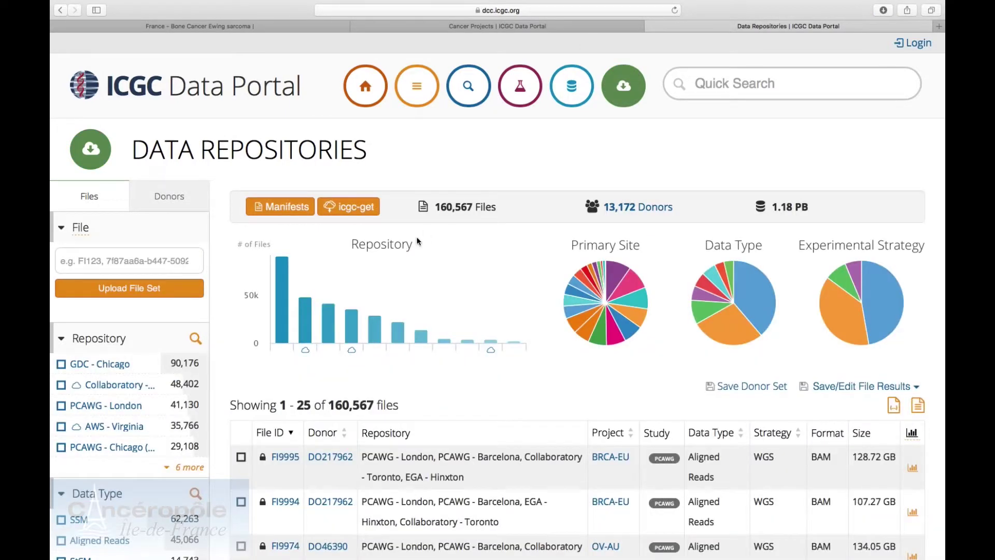
pyautogui.scroll(-3, 417, 241)
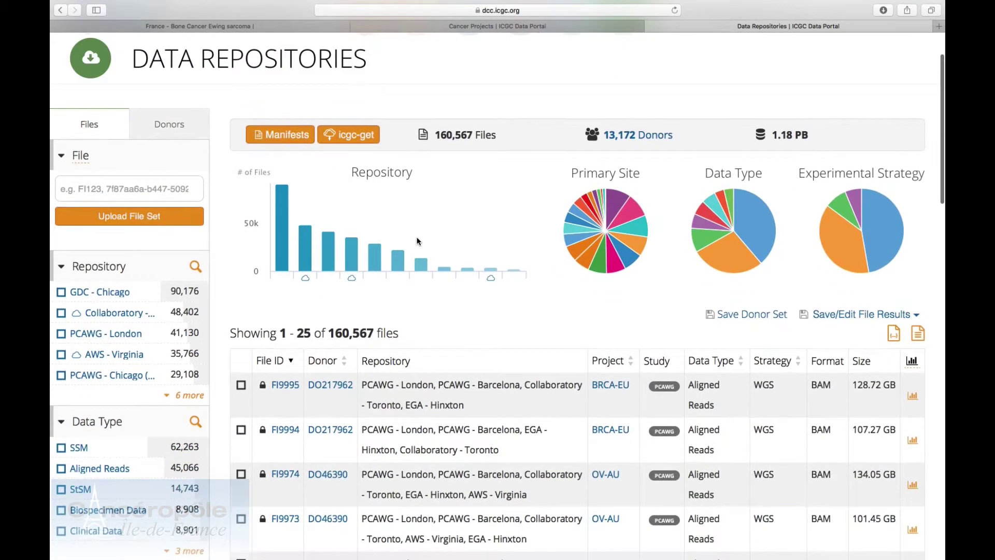
pyautogui.scroll(-4, 418, 241)
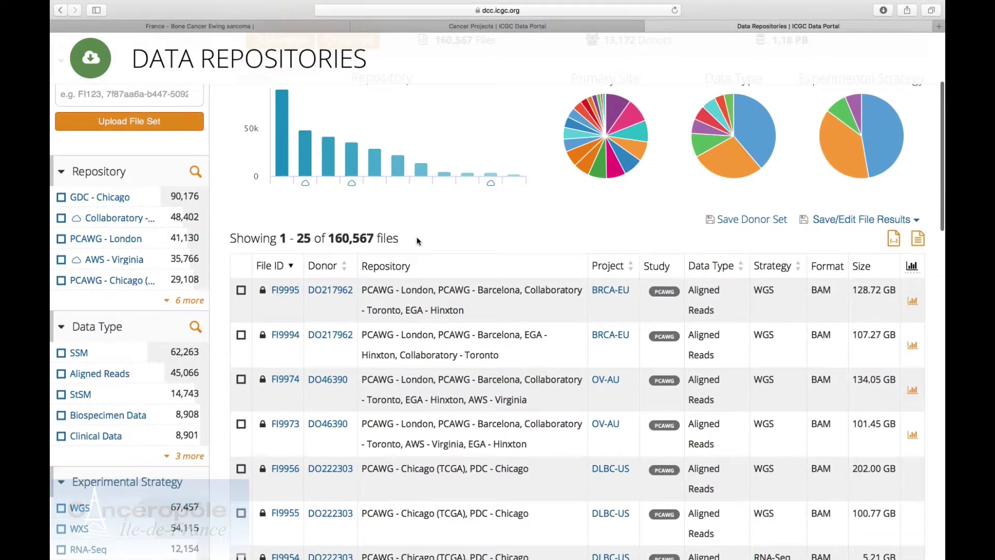
pyautogui.scroll(-3, 417, 242)
pyautogui.scroll(10, 596, 208)
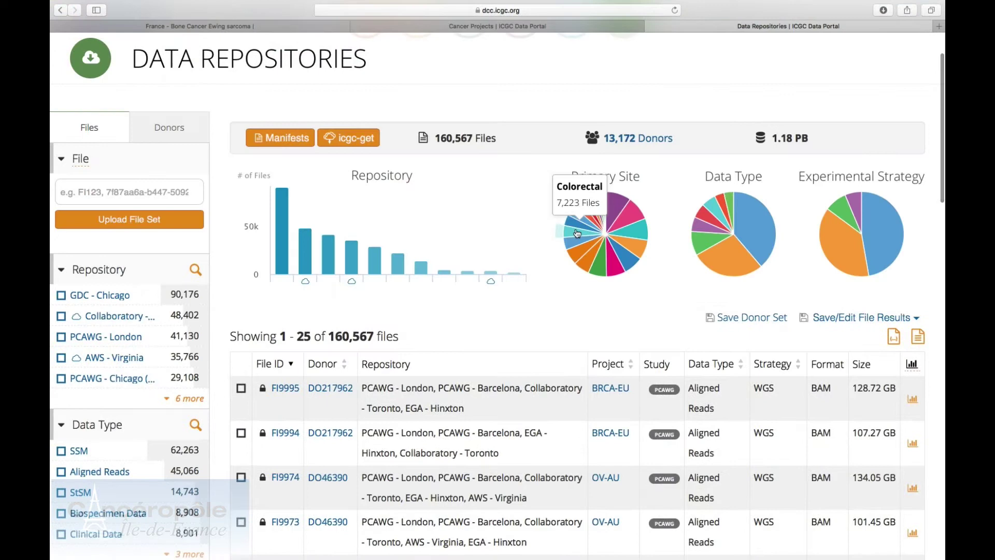
pyautogui.click(619, 205)
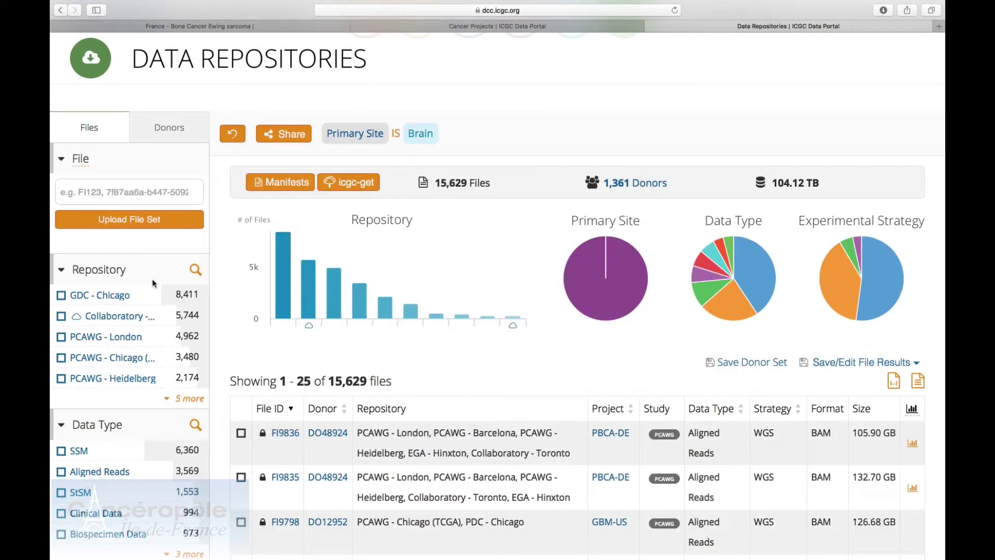
# - Narrow the Brain files to the SSM data type and review the filtered file table and repository charts
pyautogui.scroll(-2, 90, 410)
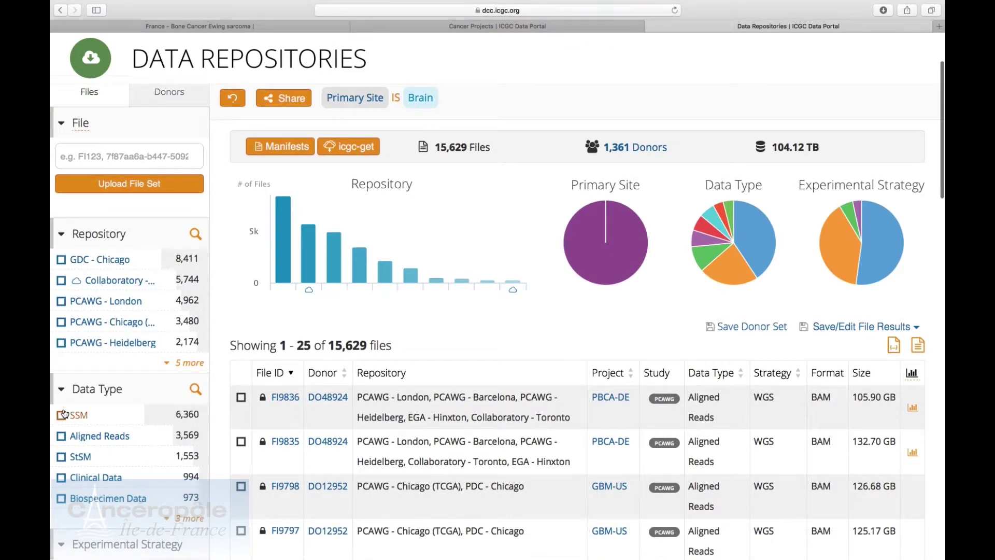
pyautogui.click(64, 415)
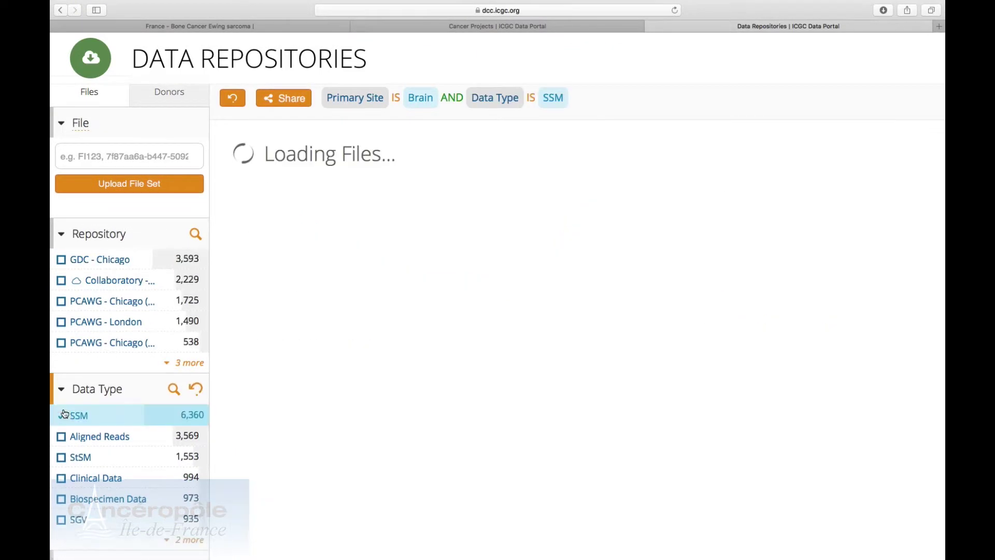
pyautogui.scroll(-4, 311, 364)
pyautogui.scroll(-7, 311, 364)
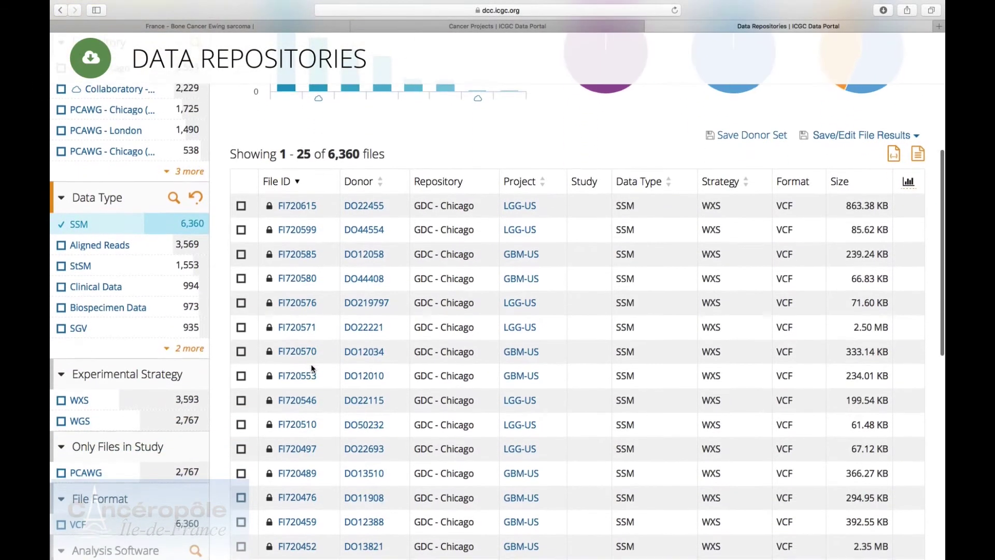
pyautogui.scroll(-7, 311, 364)
pyautogui.scroll(-7, 313, 369)
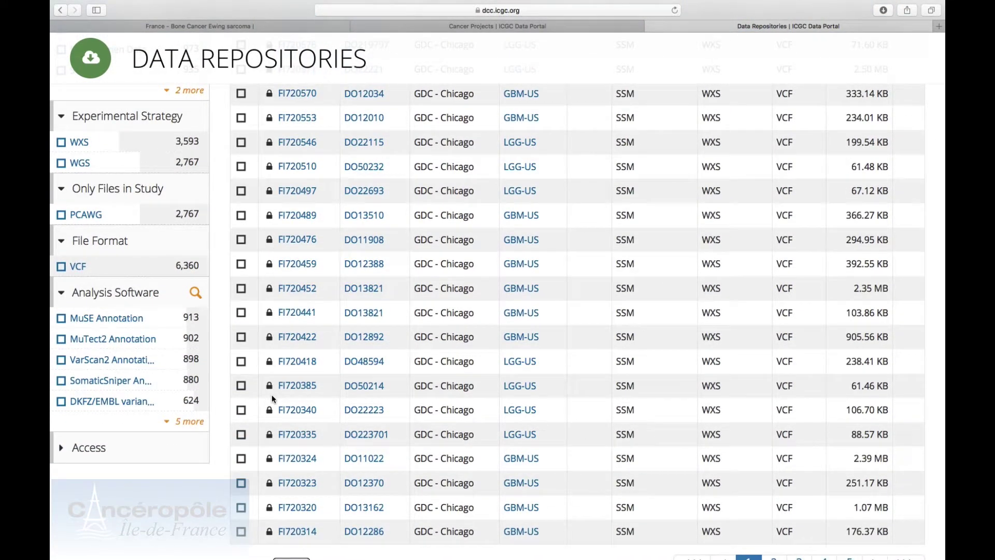
pyautogui.scroll(20, 259, 206)
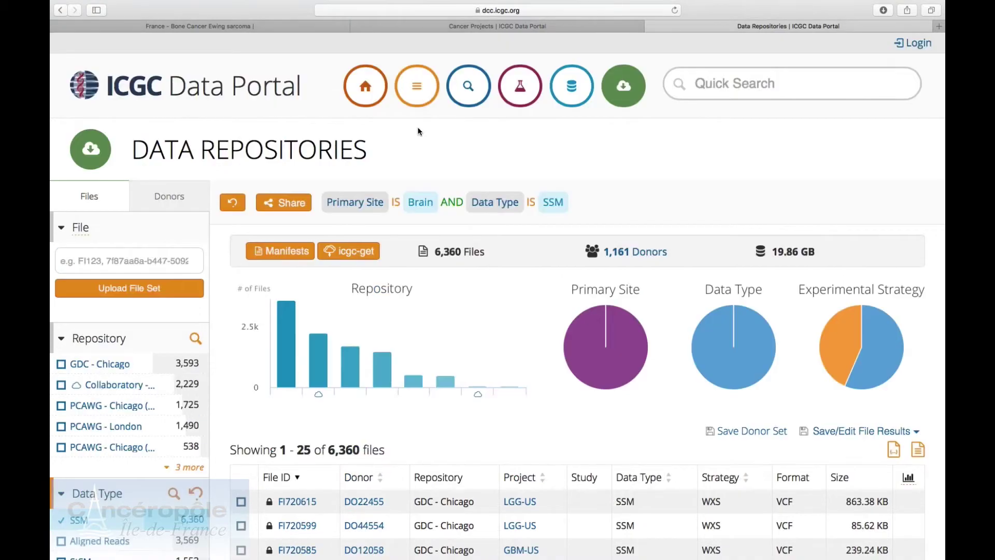
pyautogui.scroll(-20, 307, 408)
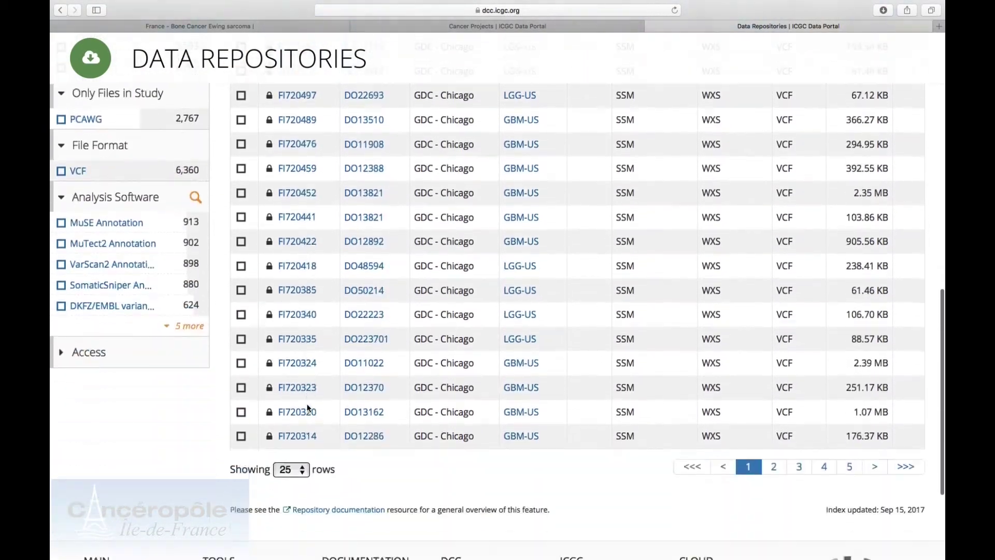
pyautogui.scroll(20, 307, 408)
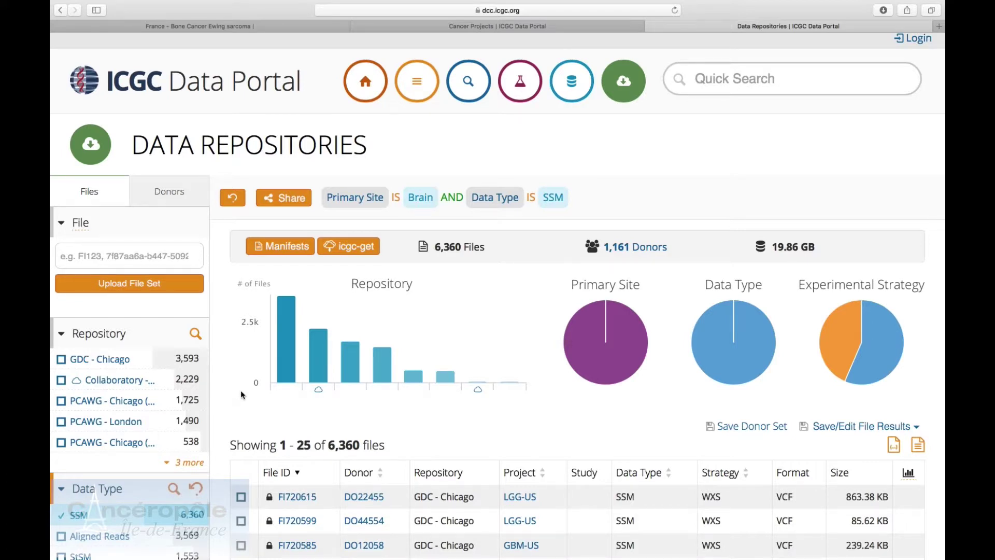
pyautogui.moveTo(283, 323)
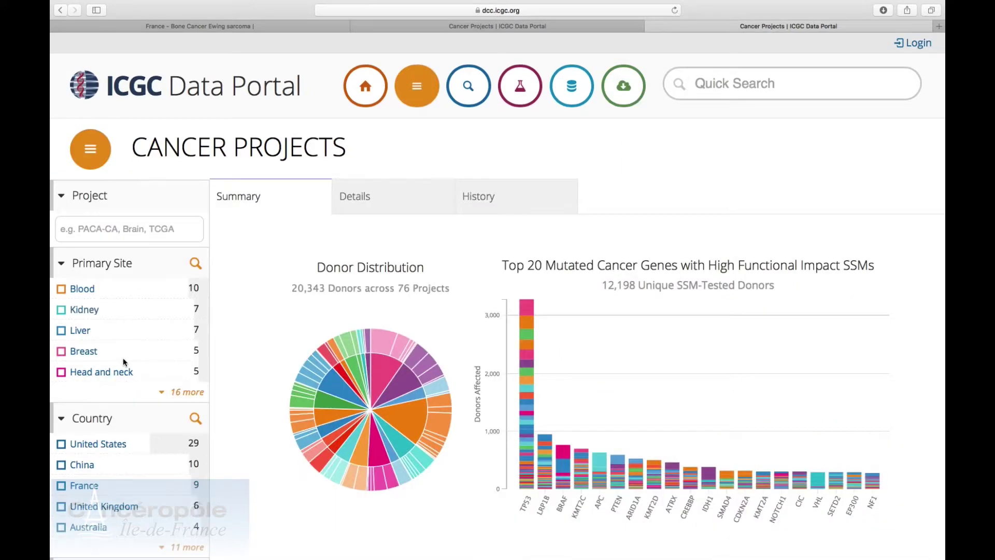
# - Expand the full list of primary sites on the Cancer Projects page and filter the projects to Stomach
pyautogui.click(182, 396)
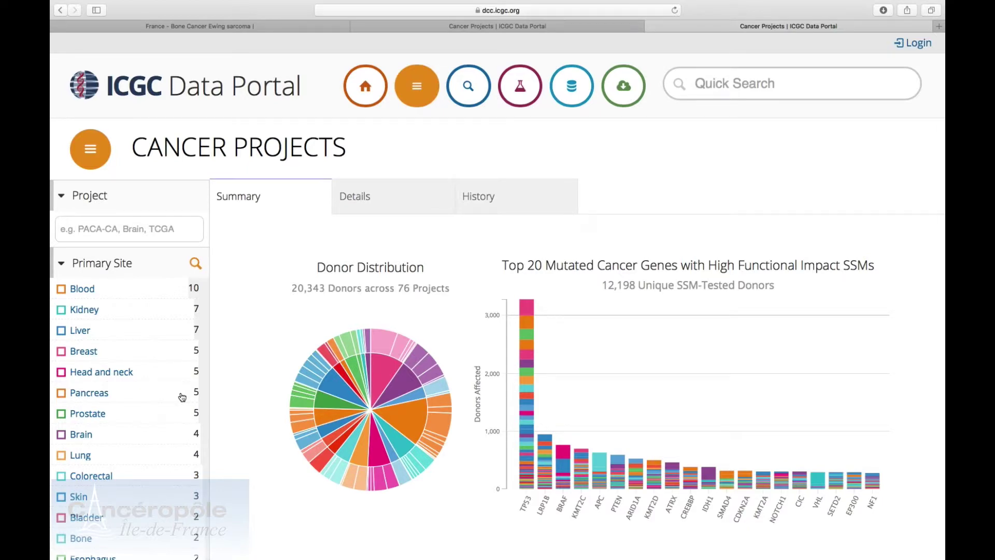
pyautogui.scroll(-5, 182, 397)
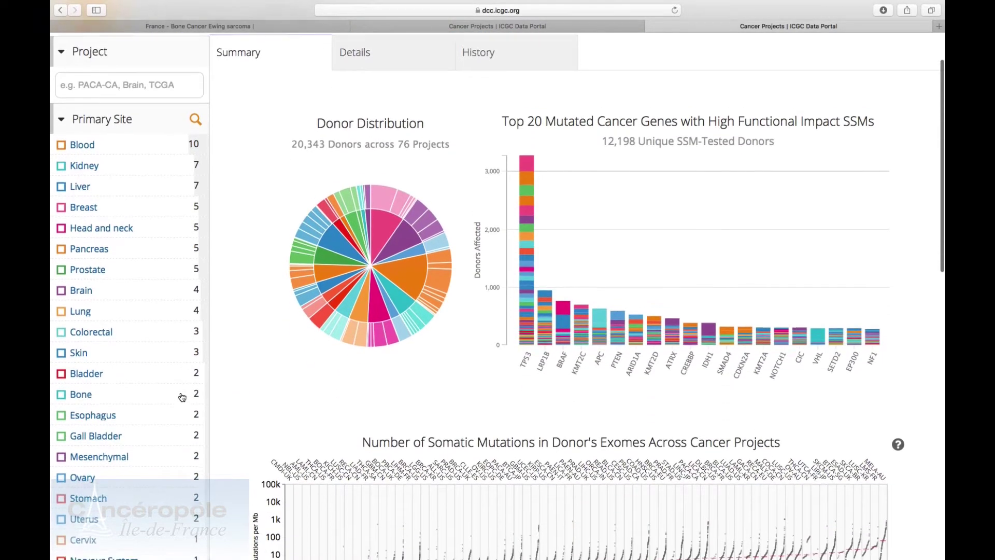
pyautogui.scroll(-3, 181, 397)
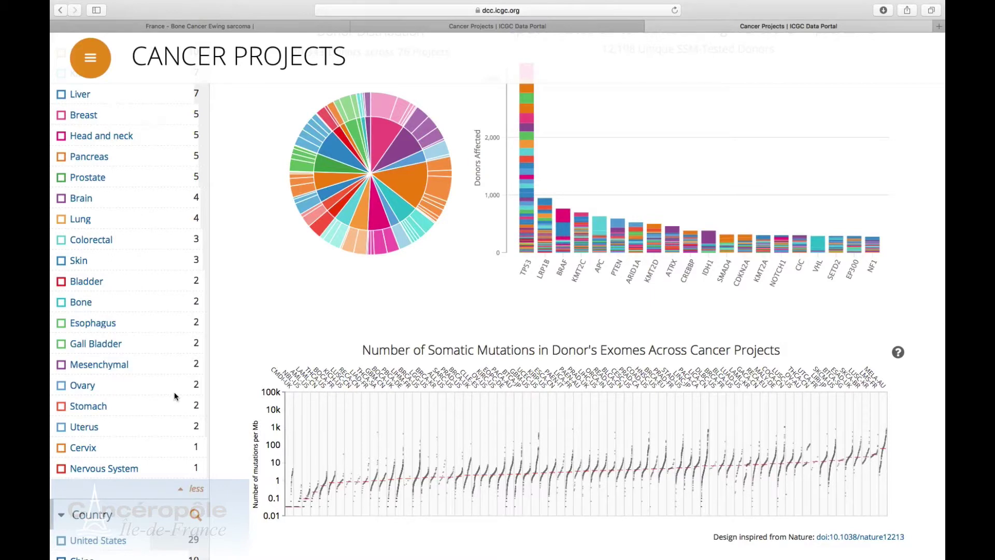
pyautogui.click(89, 407)
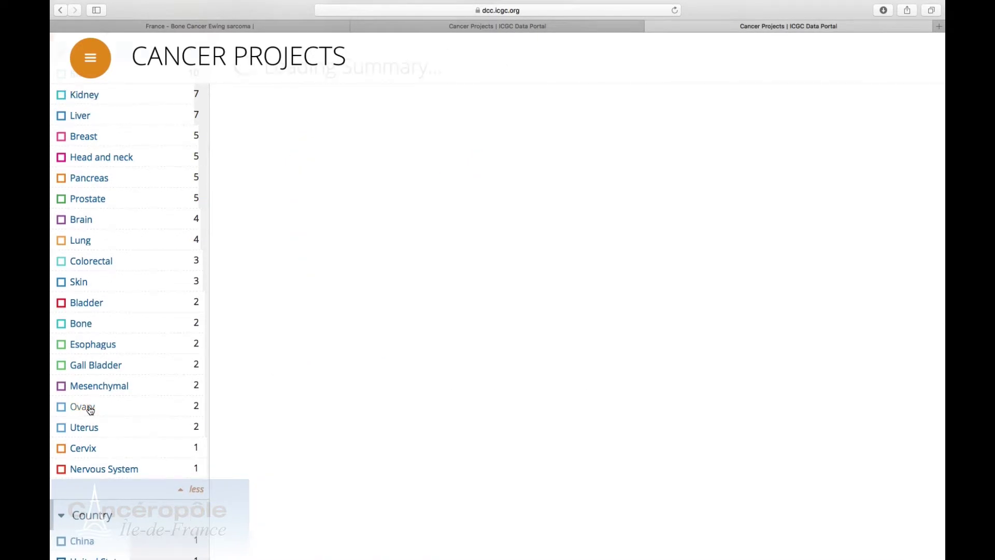
# - Review the stomach projects' donor distribution and somatic mutation charts, and view the project details table
pyautogui.moveTo(342, 399)
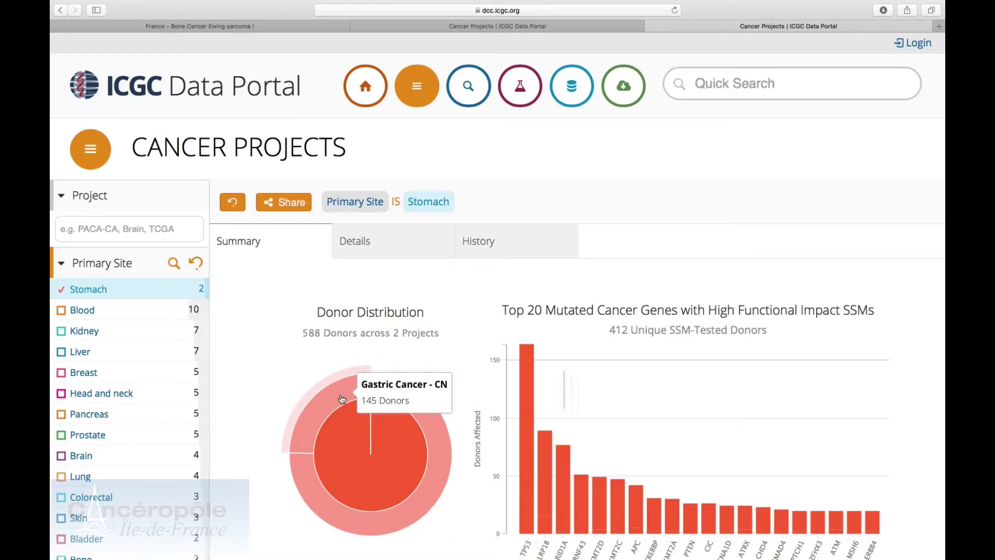
pyautogui.moveTo(397, 400)
pyautogui.scroll(-2, 342, 399)
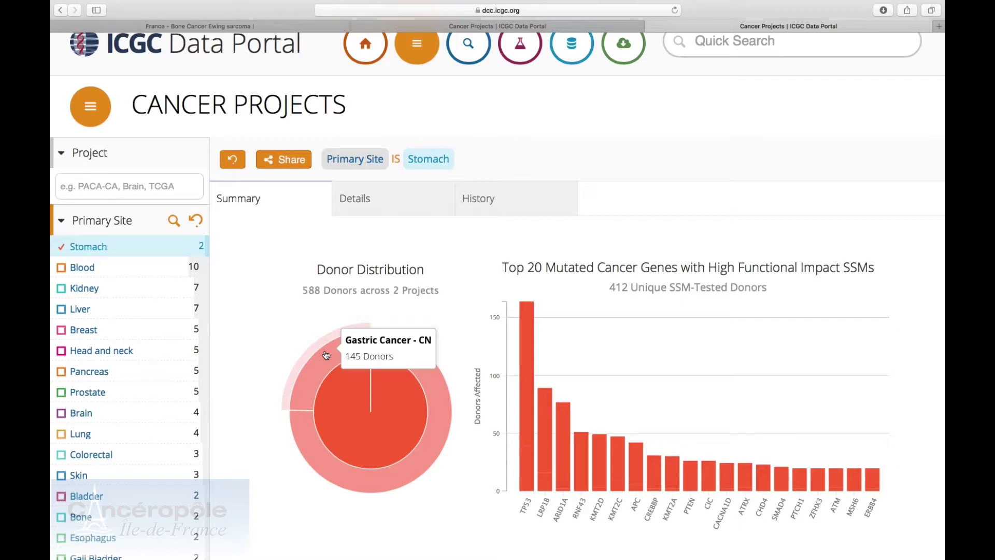
pyautogui.scroll(-1, 325, 354)
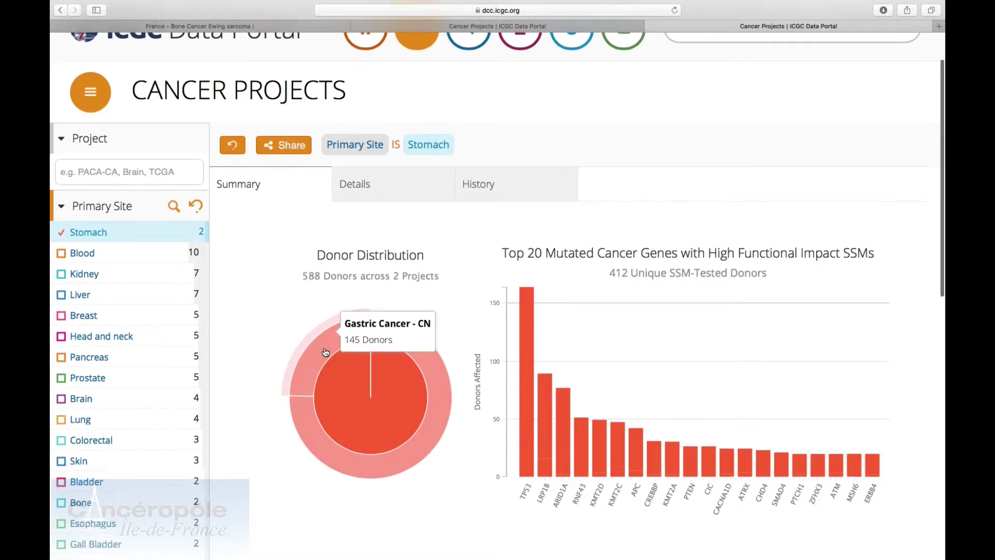
pyautogui.scroll(-10, 325, 354)
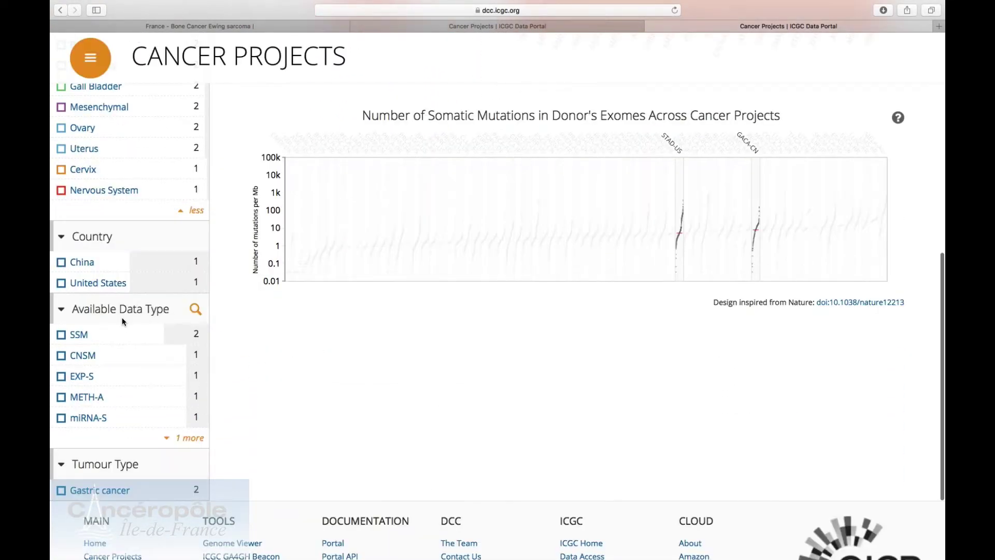
pyautogui.scroll(12, 347, 192)
pyautogui.click(379, 234)
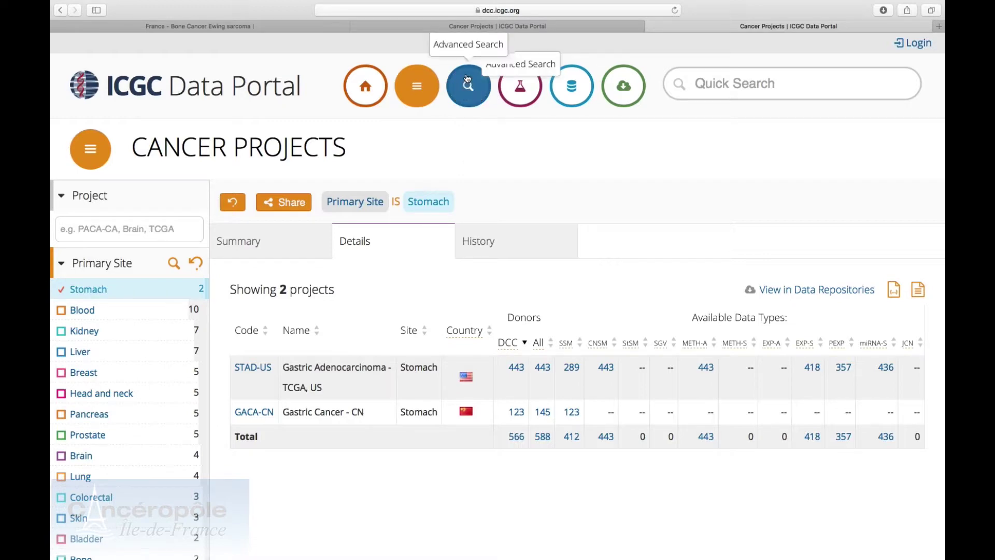
# - In Advanced Search, expand the full project list, filter the donors to project GACA-CN and collapse the list
pyautogui.click(467, 79)
pyautogui.scroll(-1, 167, 380)
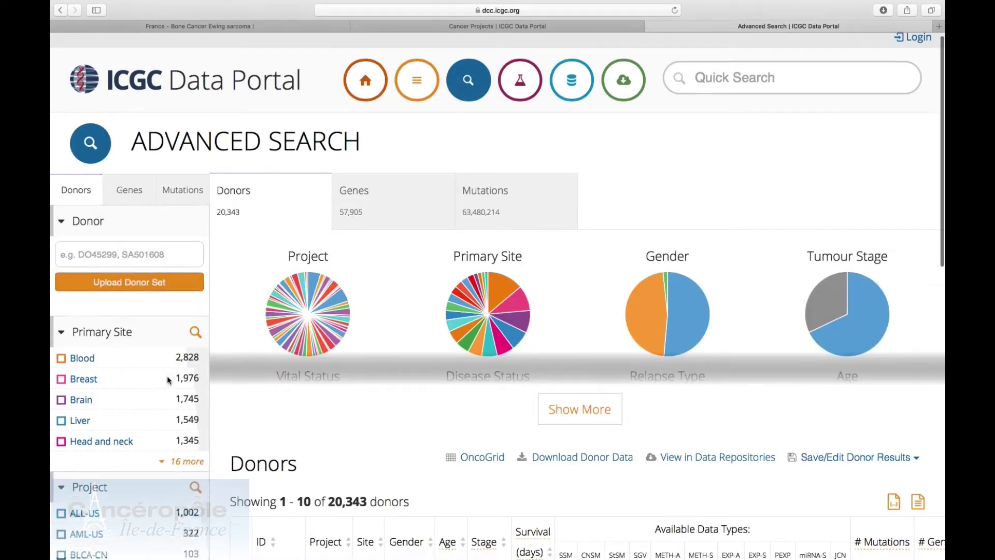
pyautogui.scroll(-5, 167, 380)
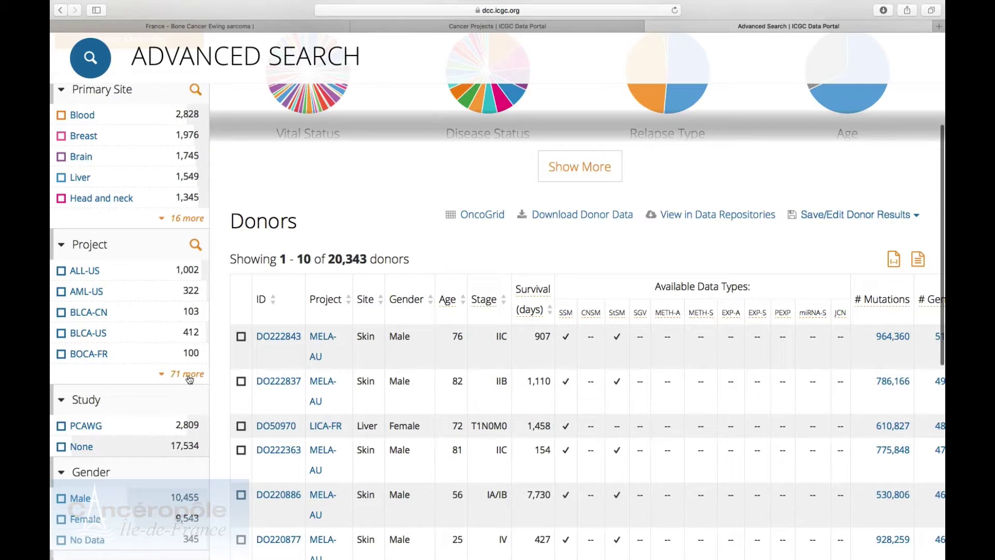
pyautogui.click(190, 380)
pyautogui.scroll(-9, 114, 231)
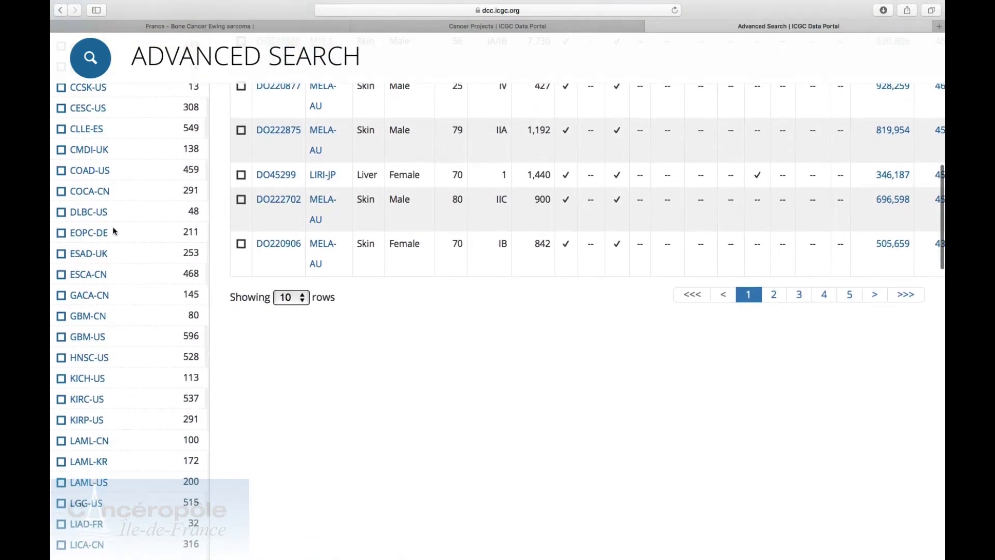
pyautogui.click(61, 295)
pyautogui.scroll(15, 444, 182)
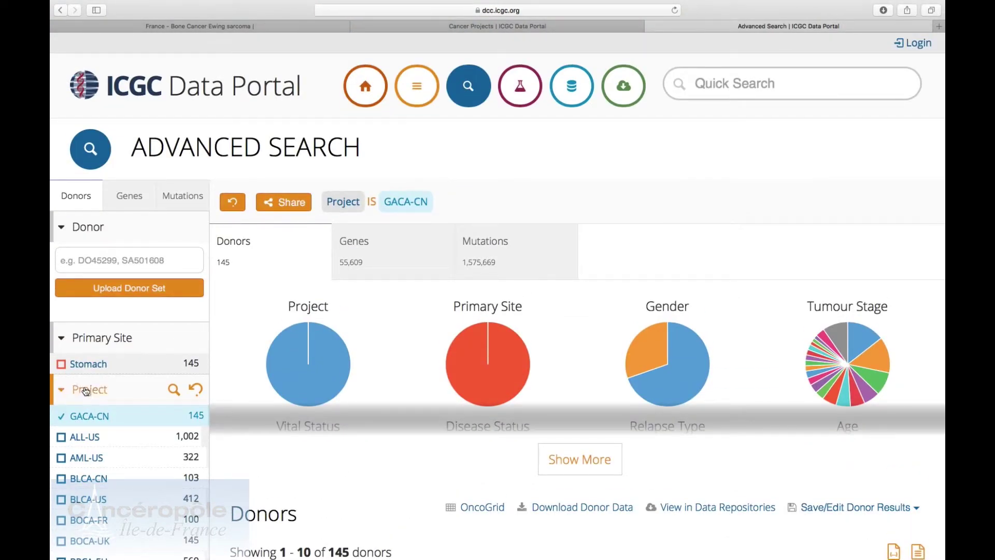
pyautogui.click(86, 391)
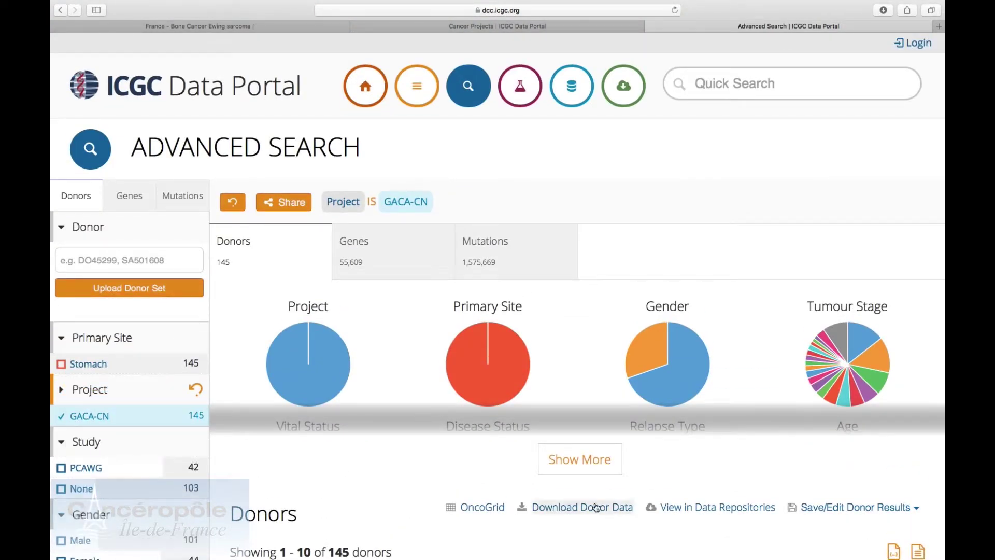
# - Show the additional donor charts and examine the GACA-CN donors by vital status, disease status, gender and age
pyautogui.click(582, 460)
pyautogui.scroll(-5, 597, 466)
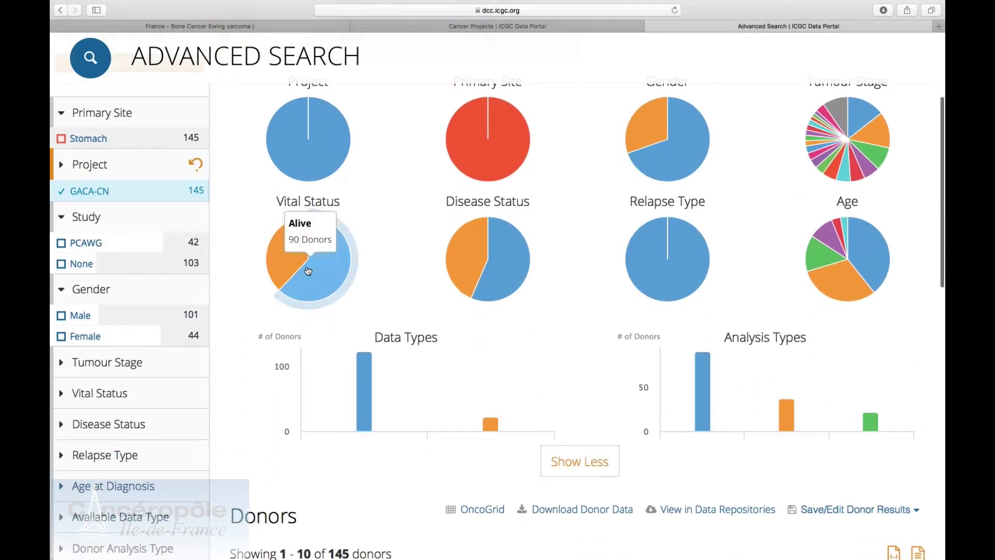
pyautogui.moveTo(323, 261)
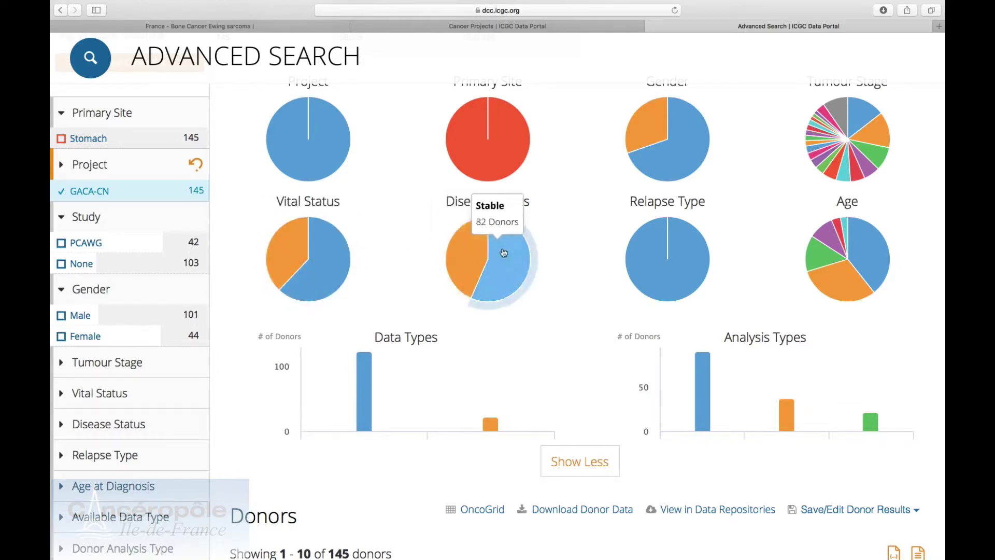
pyautogui.scroll(1, 563, 252)
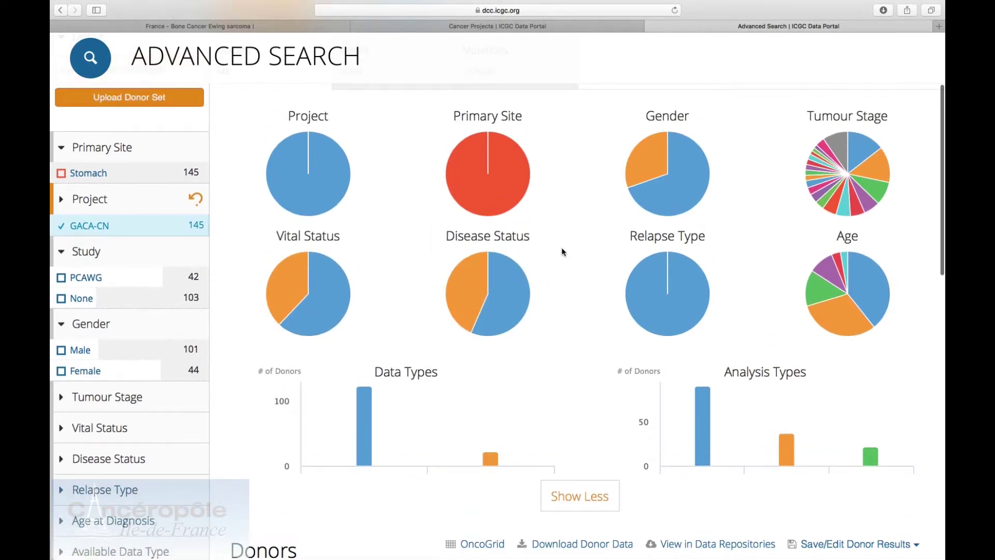
pyautogui.moveTo(646, 166)
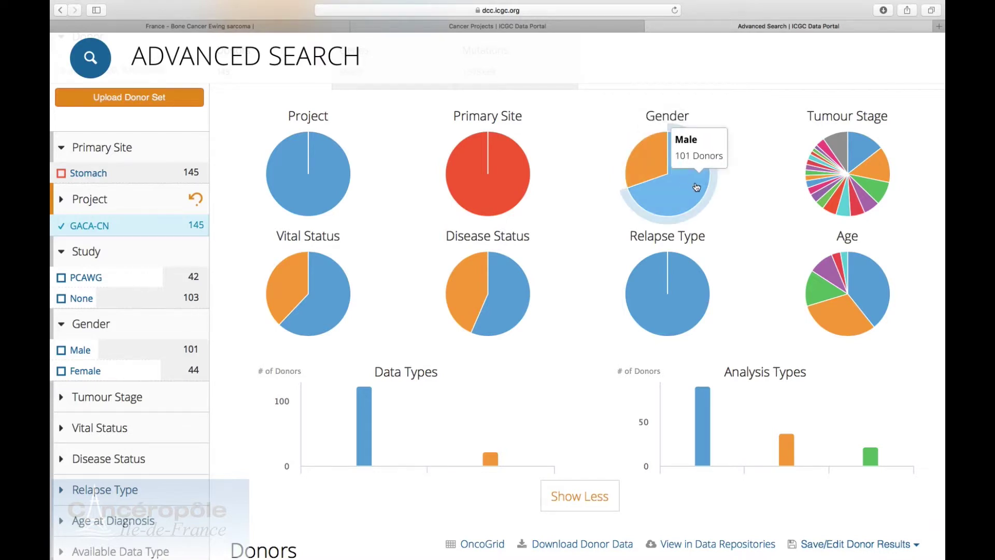
pyautogui.moveTo(690, 200)
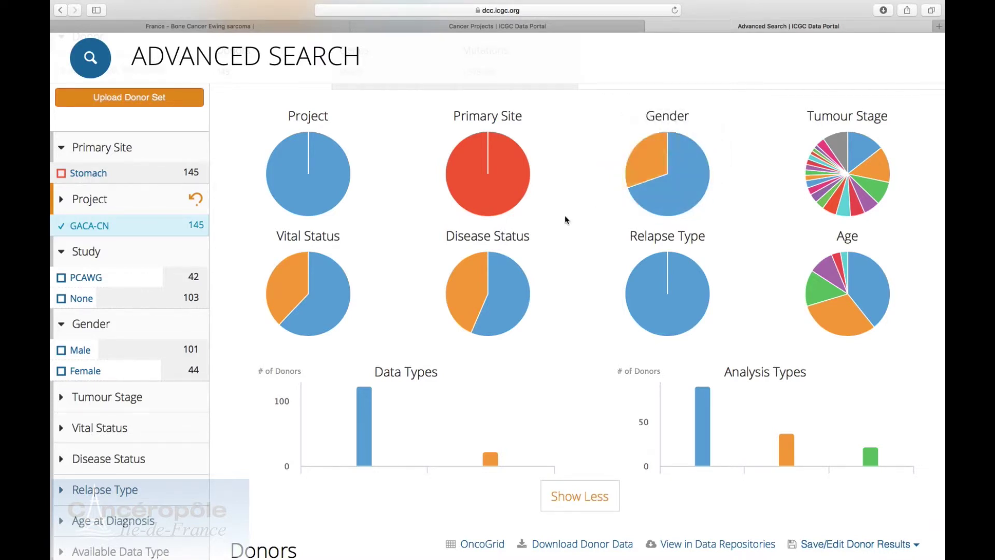
pyautogui.scroll(-1, 565, 220)
pyautogui.scroll(-3, 565, 220)
pyautogui.moveTo(836, 190)
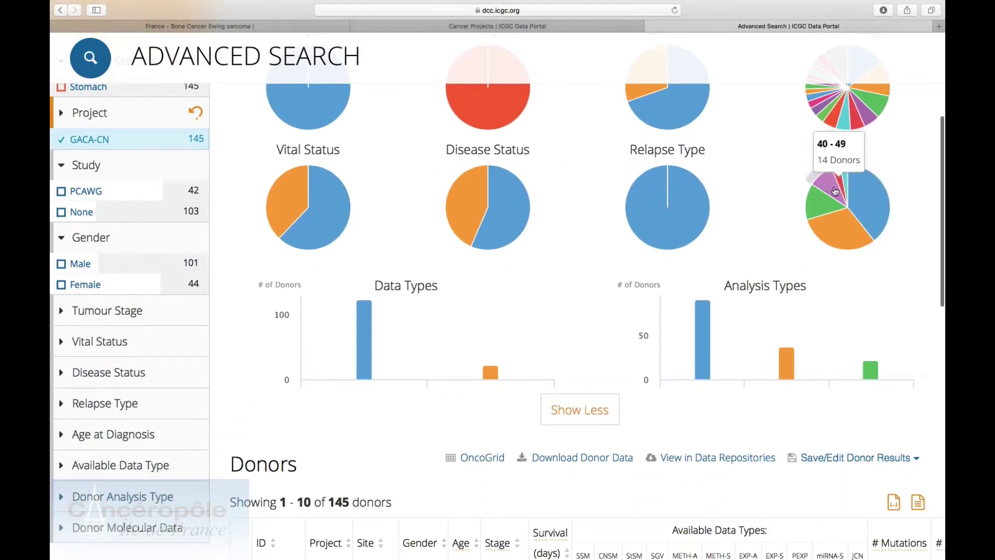
pyautogui.moveTo(830, 221)
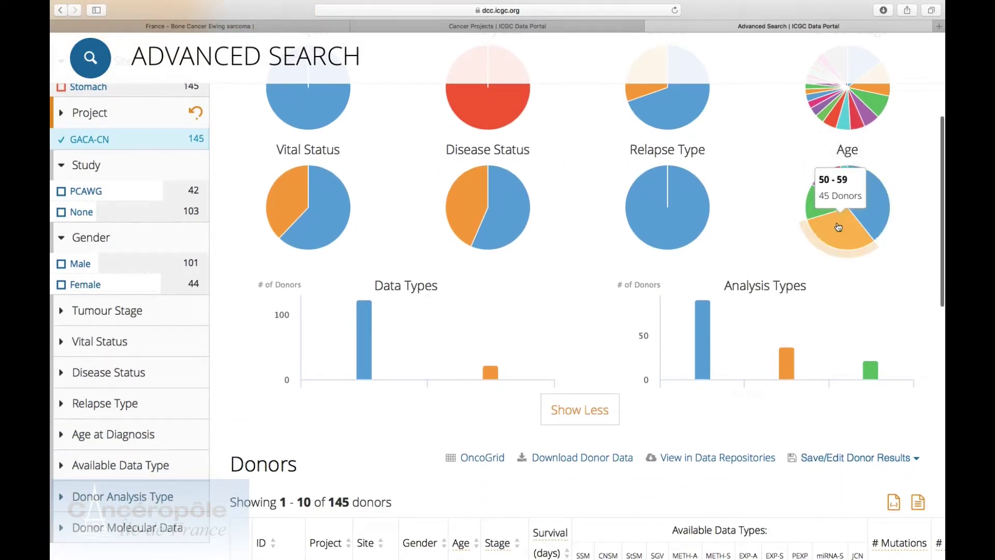
pyautogui.moveTo(866, 218)
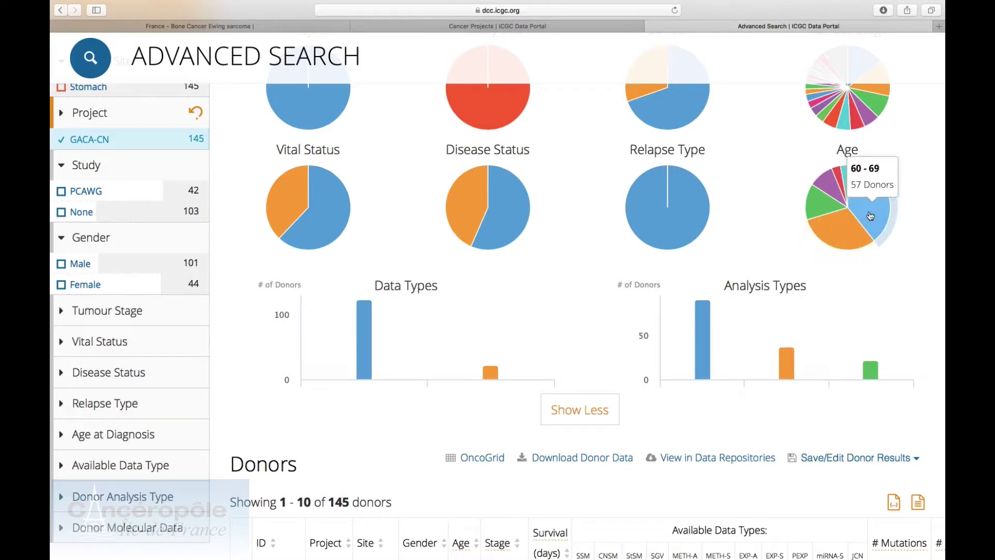
# - Review the GACA-CN donor table together with the data types and analysis types charts above it
pyautogui.scroll(-8, 751, 222)
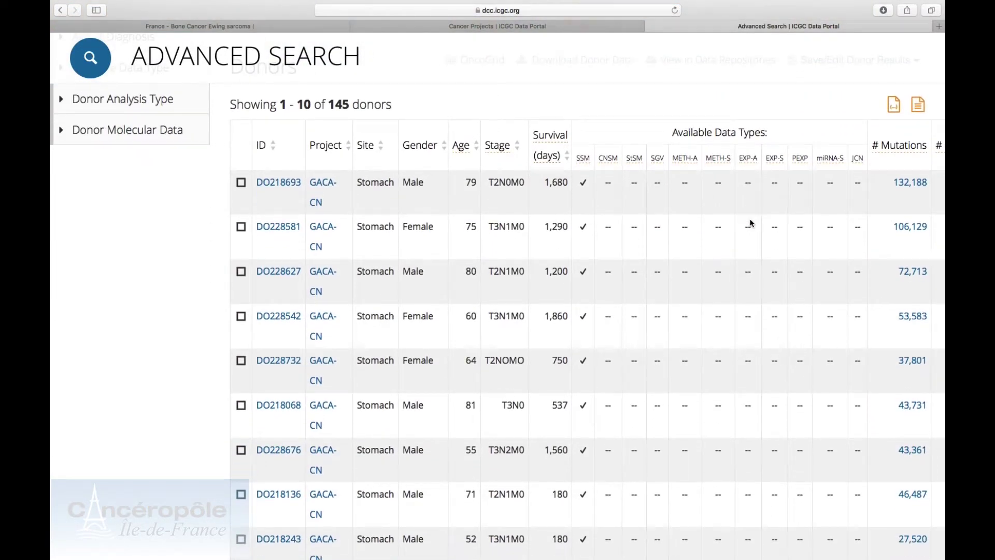
pyautogui.scroll(8, 751, 223)
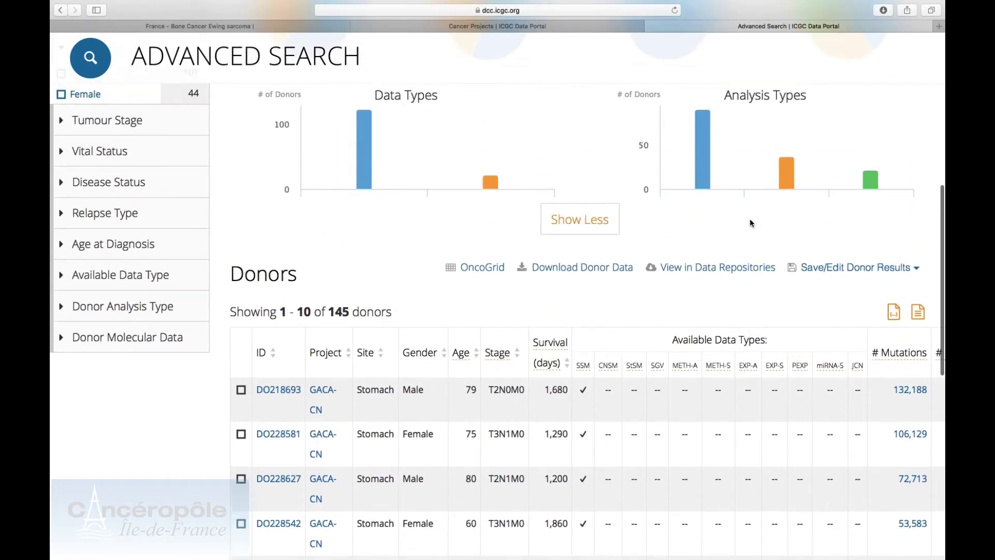
pyautogui.scroll(1, 751, 223)
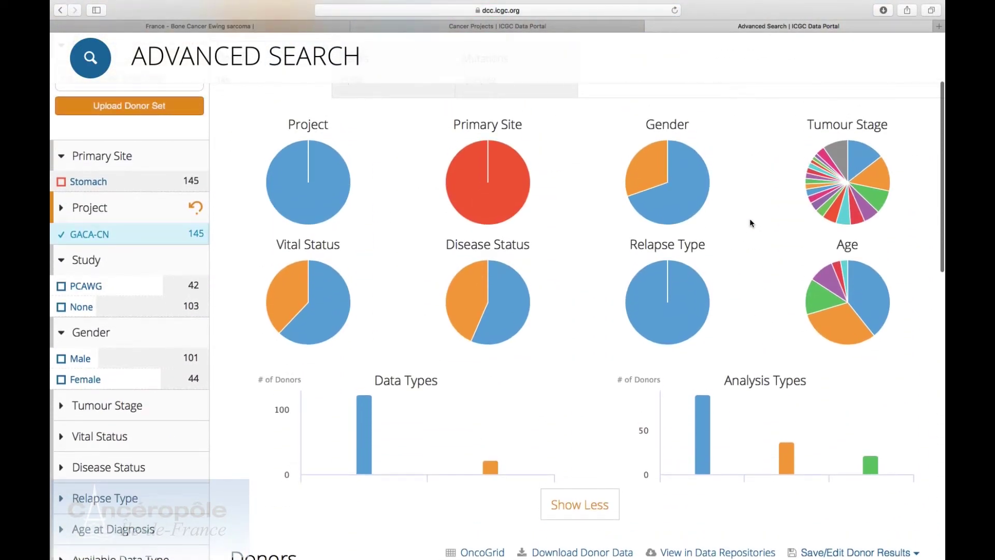
pyautogui.scroll(-5, 751, 223)
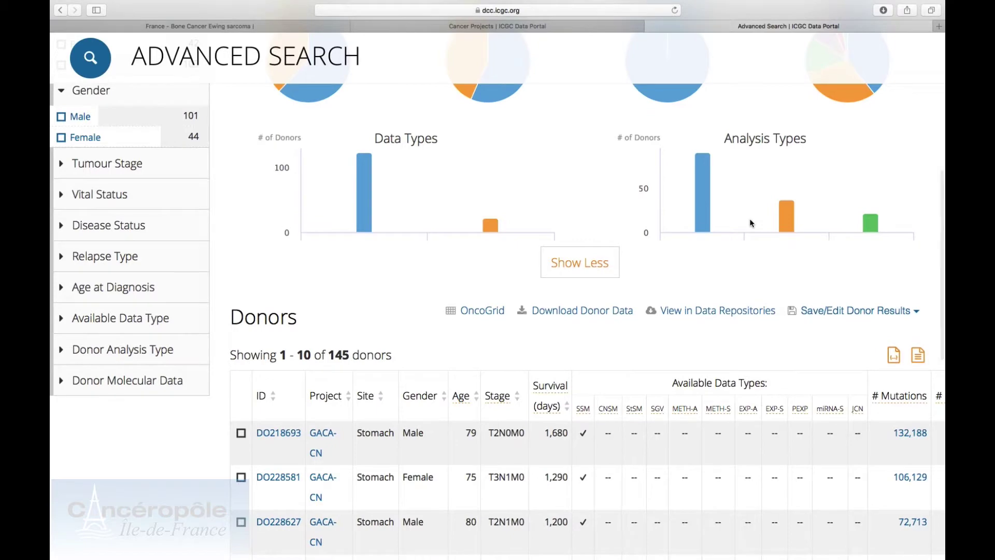
pyautogui.scroll(2, 751, 223)
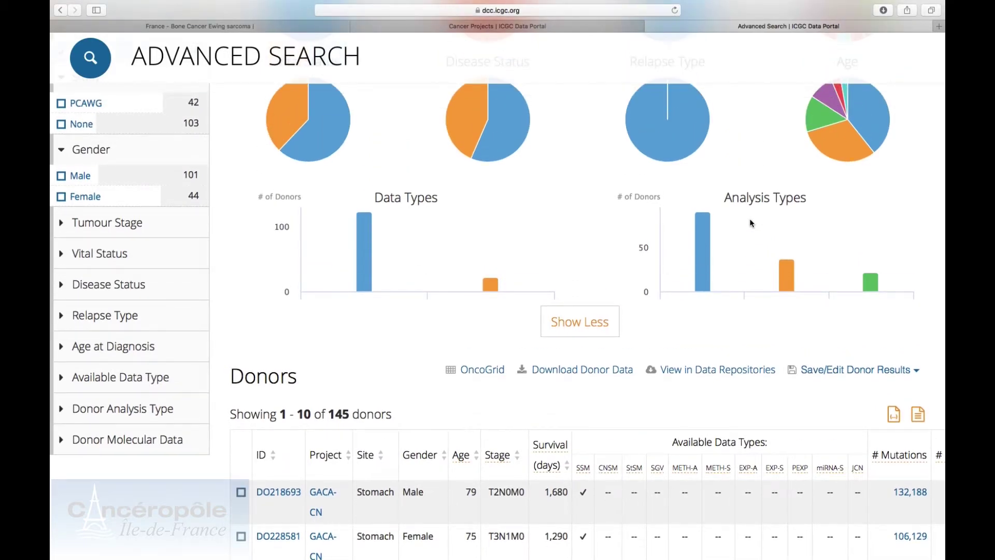
# - Save the 145 donors of project GACA-CN as a new donor set named GACA-CN
pyautogui.click(916, 371)
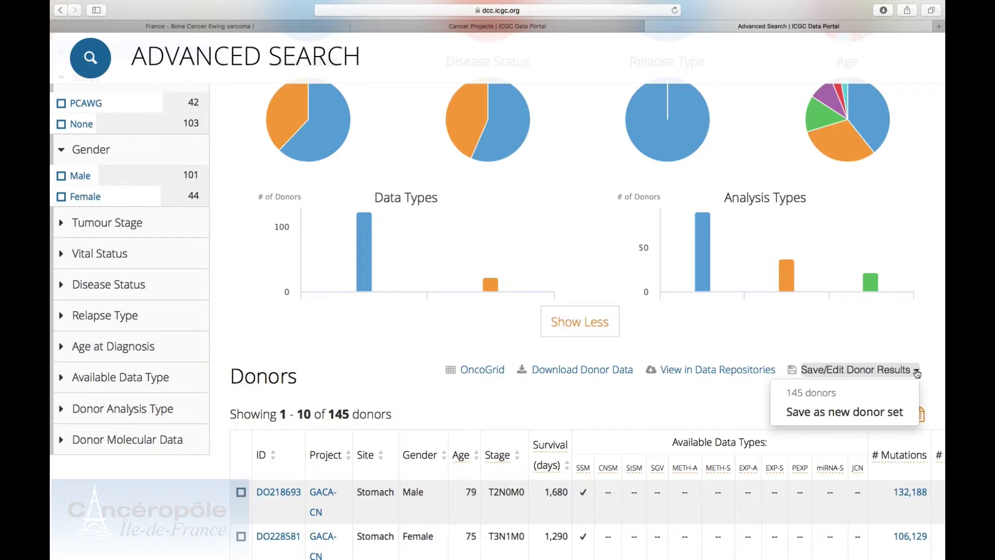
pyautogui.click(870, 413)
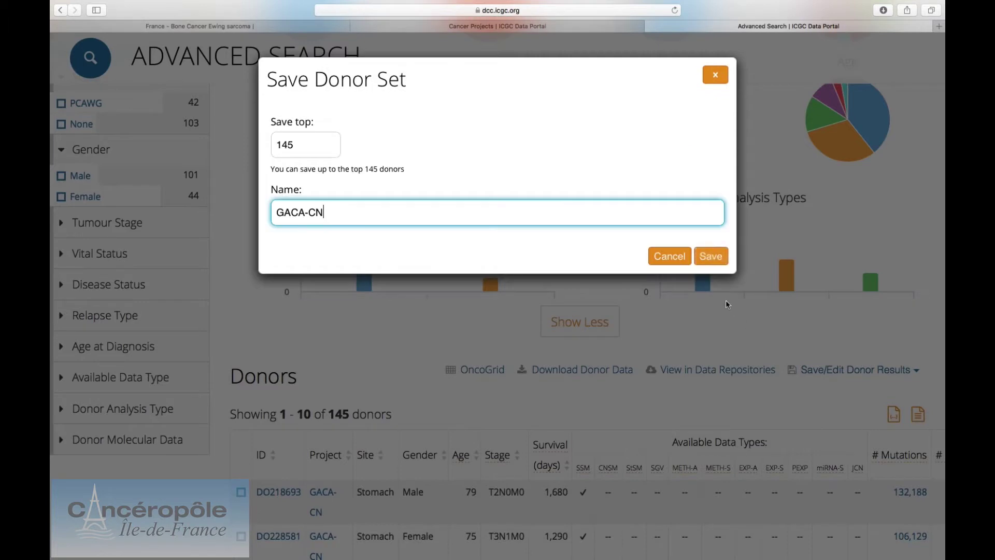
pyautogui.tripleClick(444, 211)
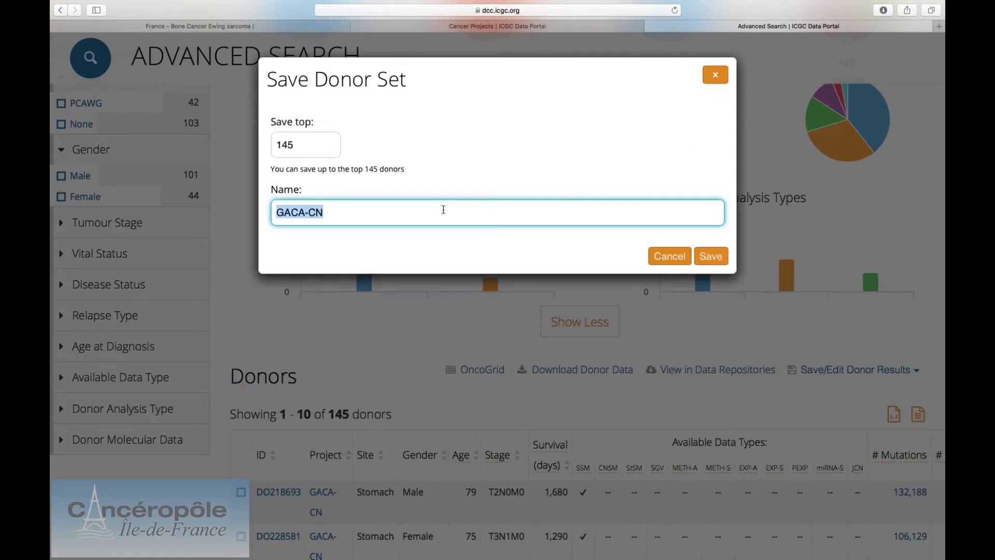
pyautogui.click(444, 210)
pyautogui.tripleClick(443, 209)
pyautogui.click(710, 256)
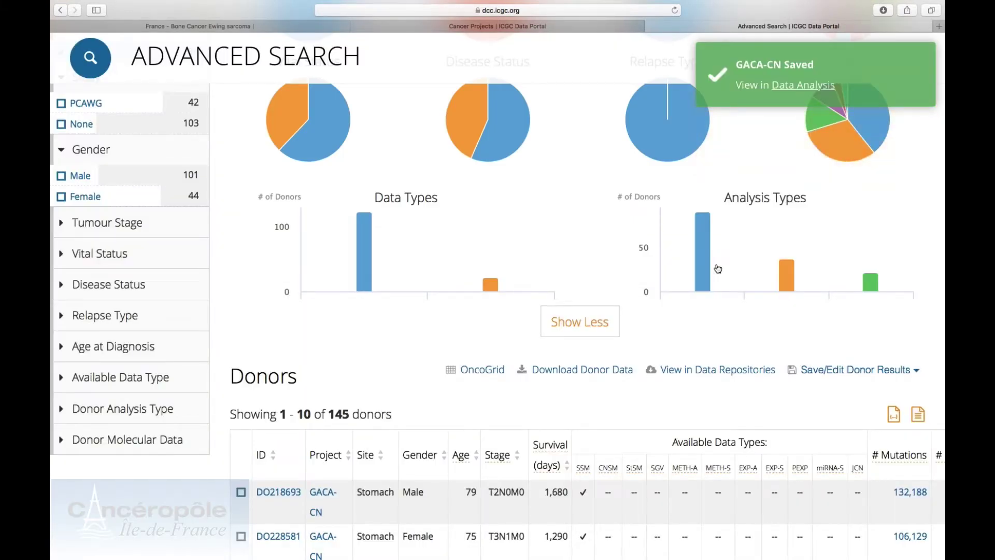
# - Show the genes for project GACA-CN and look over the gene, pathway and Gene Ontology filters
pyautogui.scroll(5, 718, 269)
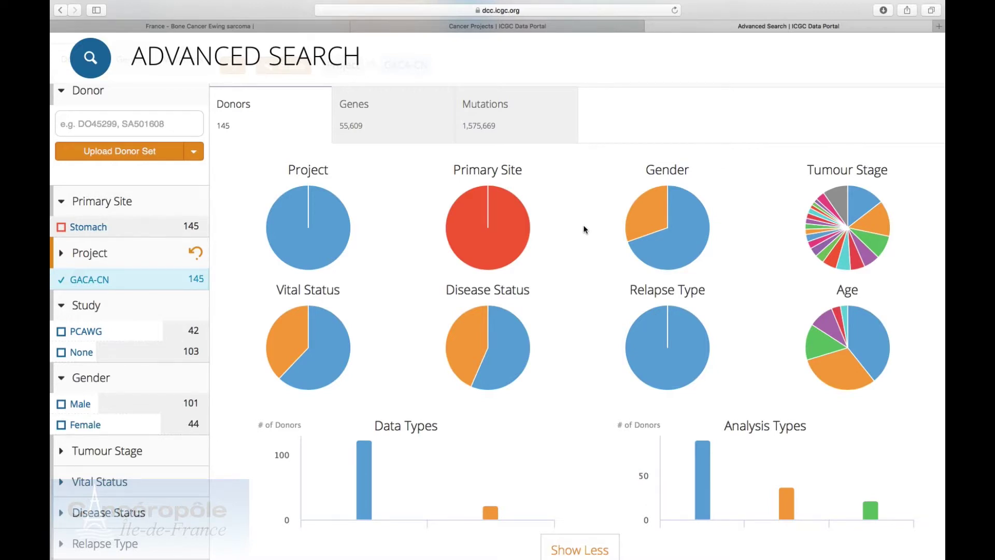
pyautogui.click(386, 124)
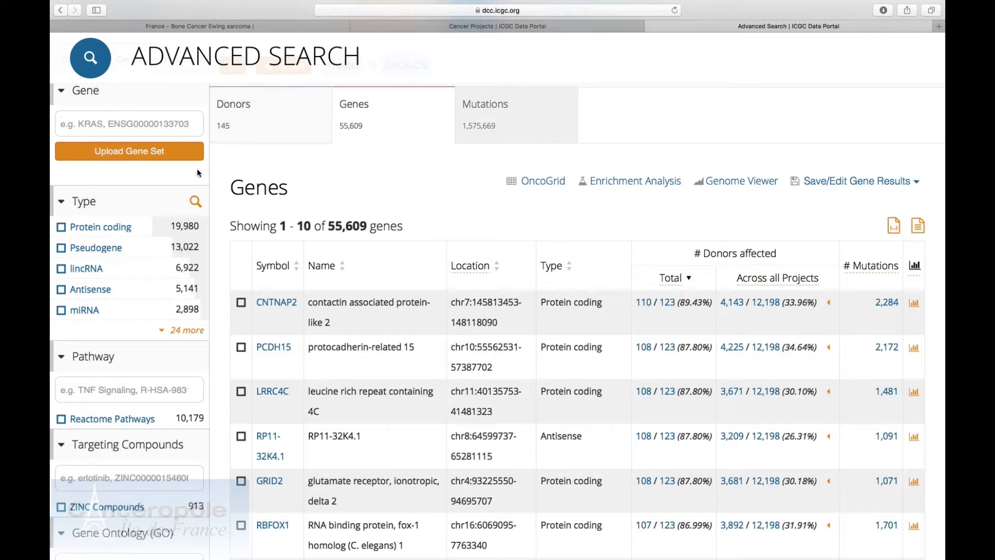
pyautogui.click(145, 135)
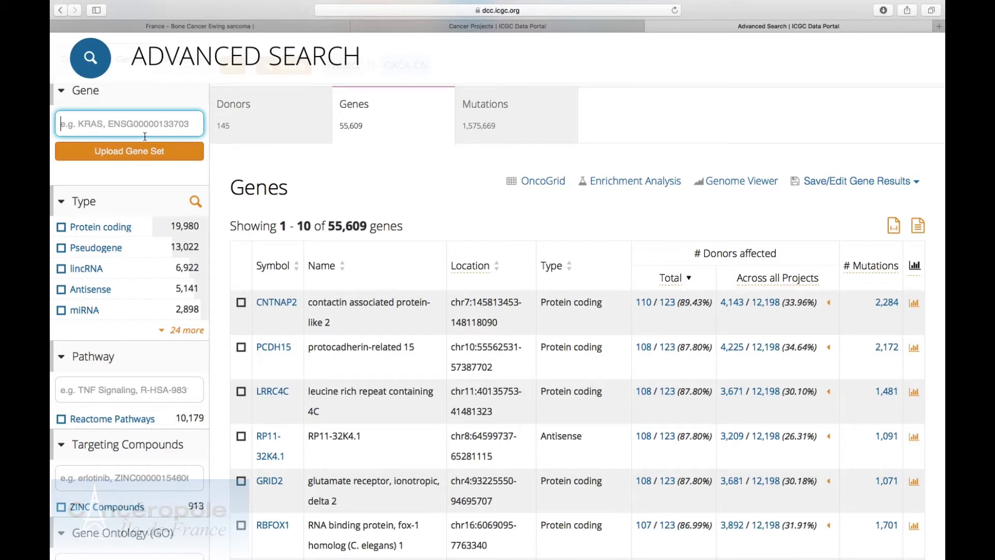
pyautogui.scroll(4, 145, 137)
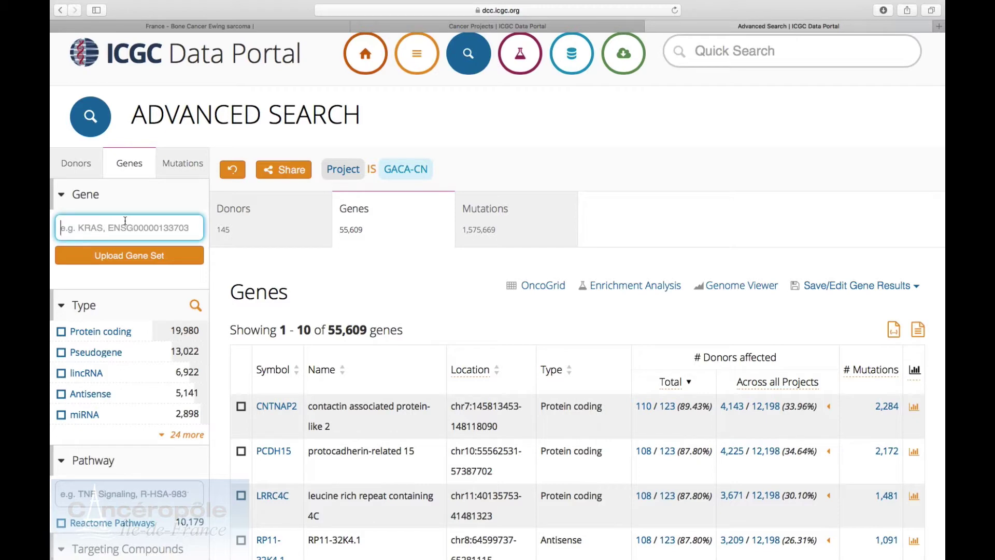
pyautogui.scroll(-9, 125, 221)
pyautogui.click(123, 254)
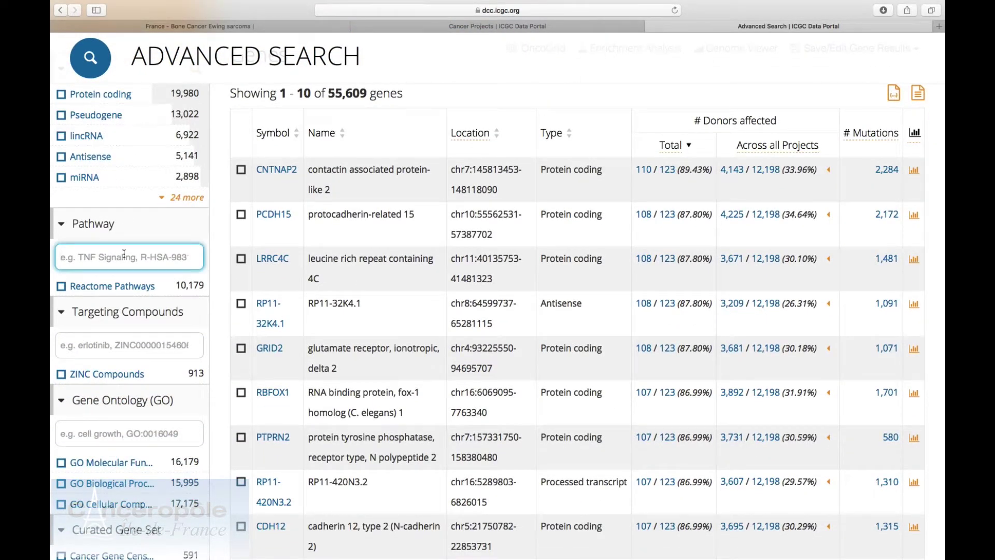
pyautogui.click(144, 425)
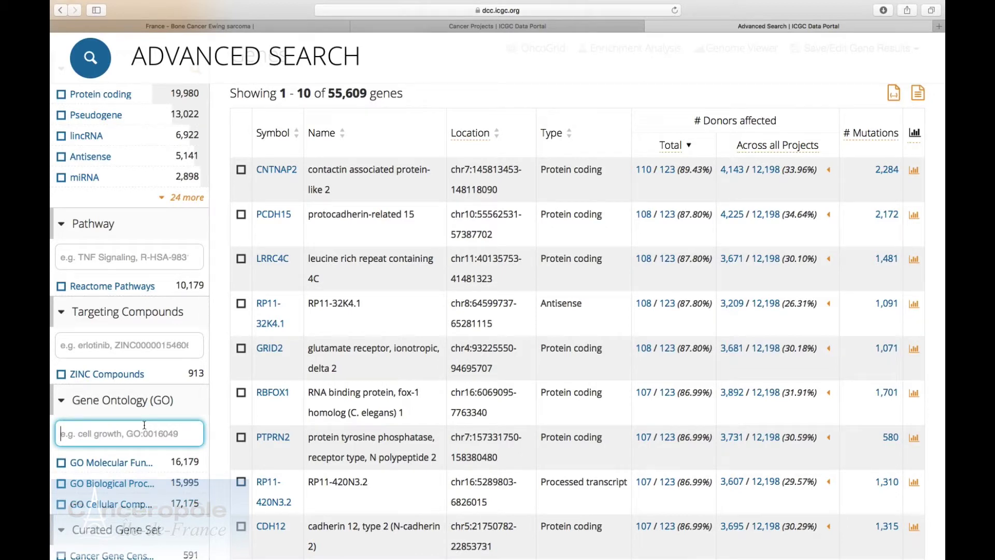
# - Search the pathways for hdr and filter the genes to R-HSA-5685942, HDR through Homologous Recombination (HRR)
pyautogui.click(107, 264)
pyautogui.write('hdr')
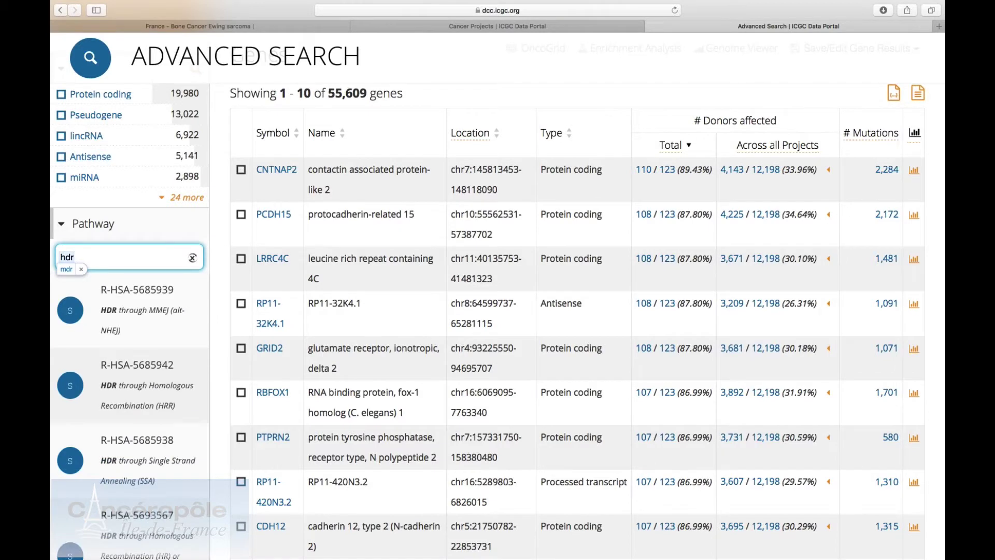
pyautogui.scroll(-2, 82, 190)
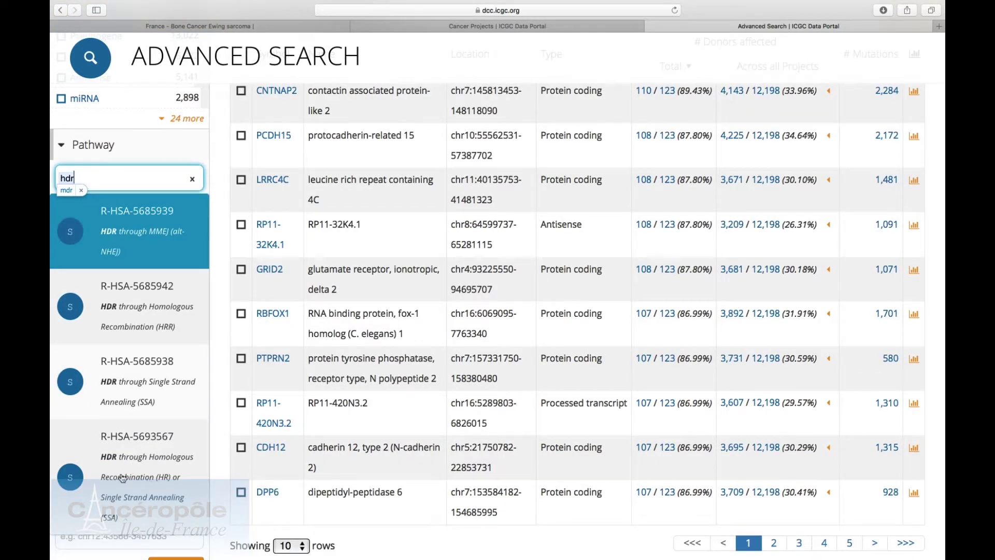
pyautogui.click(136, 319)
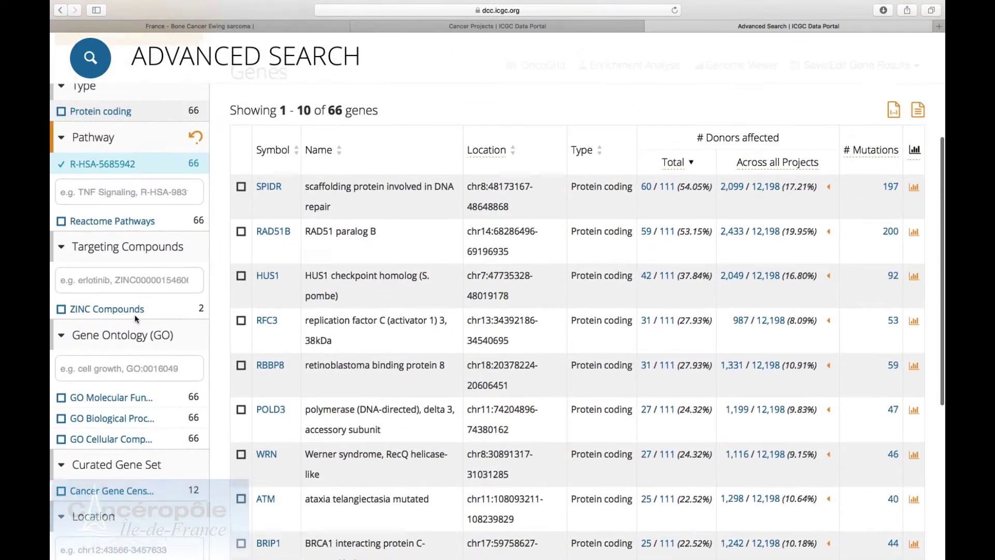
pyautogui.scroll(5, 135, 314)
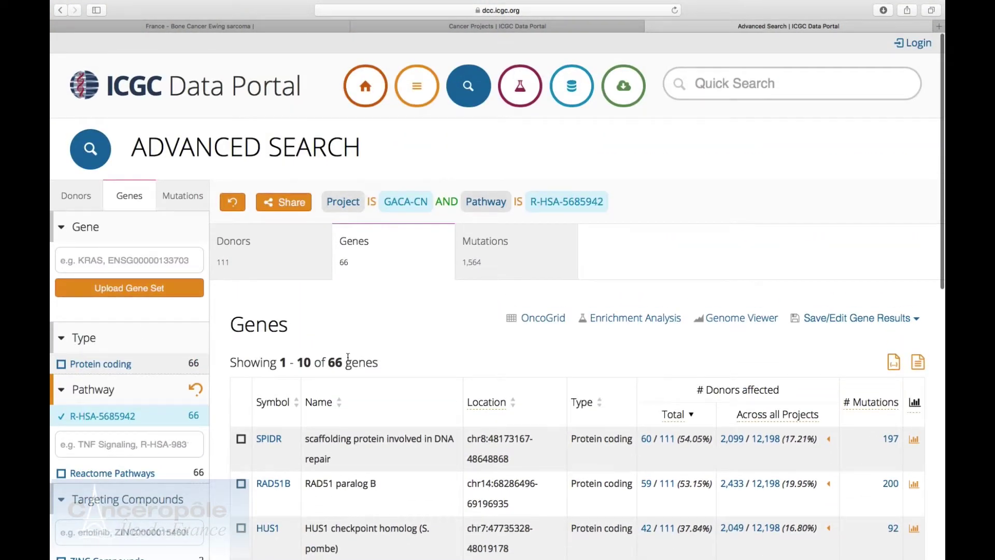
pyautogui.tripleClick(348, 357)
pyautogui.click(347, 358)
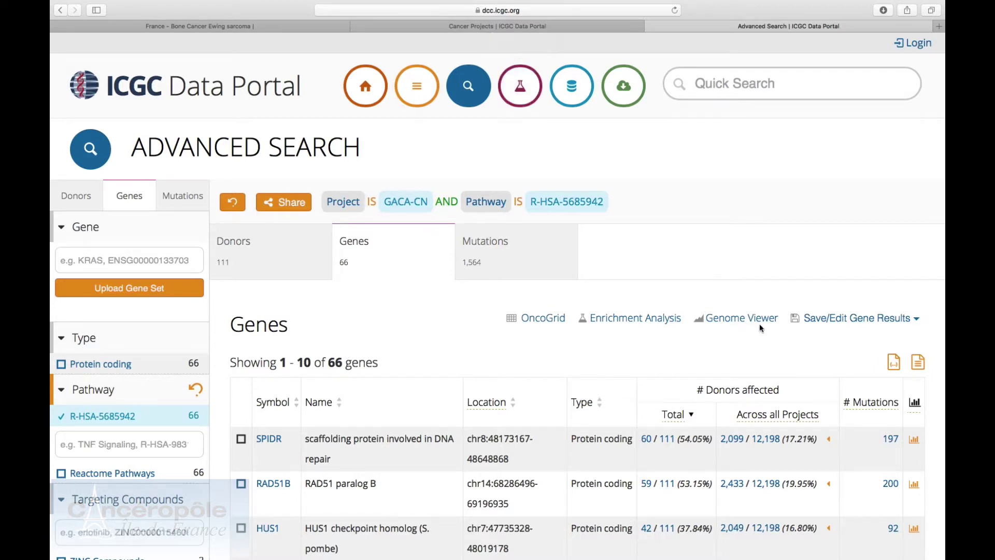
# - Save the 66 filtered genes as a new gene set named GACA-CN, R-HSA-5685942
pyautogui.click(916, 322)
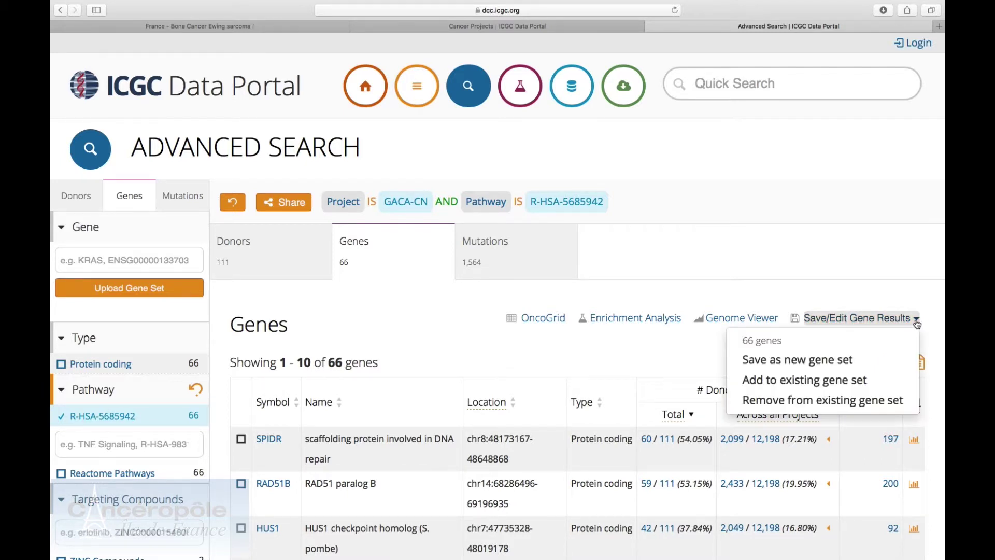
pyautogui.click(838, 361)
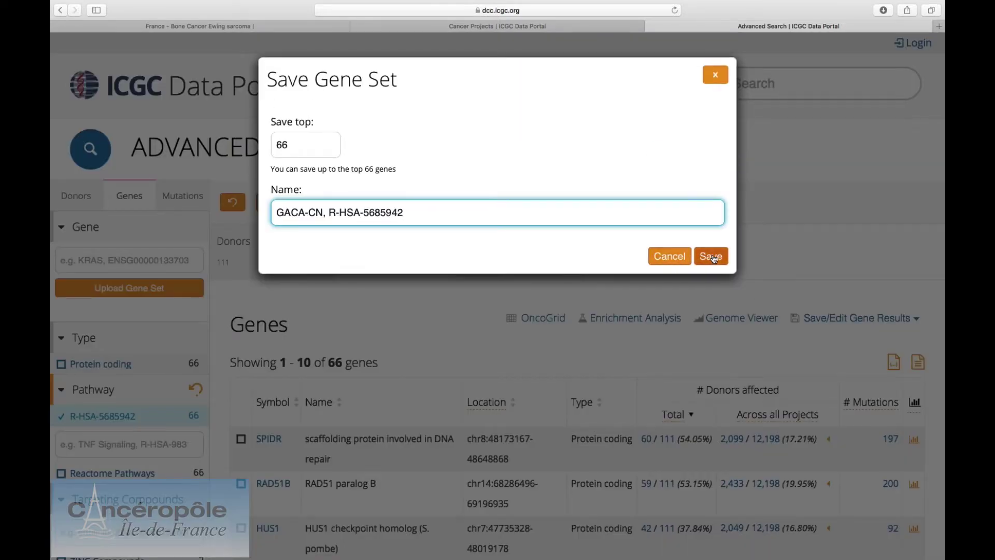
pyautogui.click(711, 256)
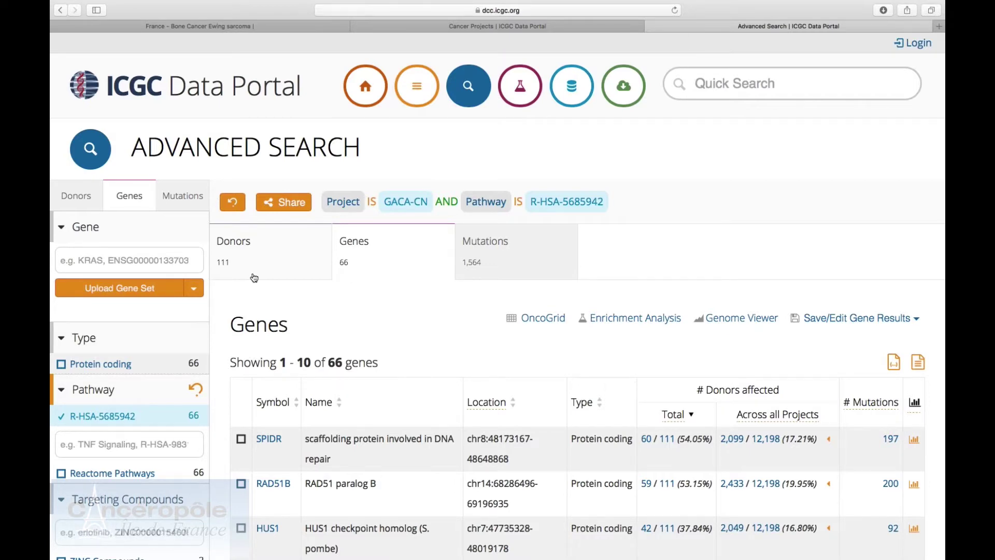
# - Switch to the donors matching the pathway filter and save all 111 as a new donor set named GACA-CN, R-HSA-5685942
pyautogui.scroll(-3, 254, 278)
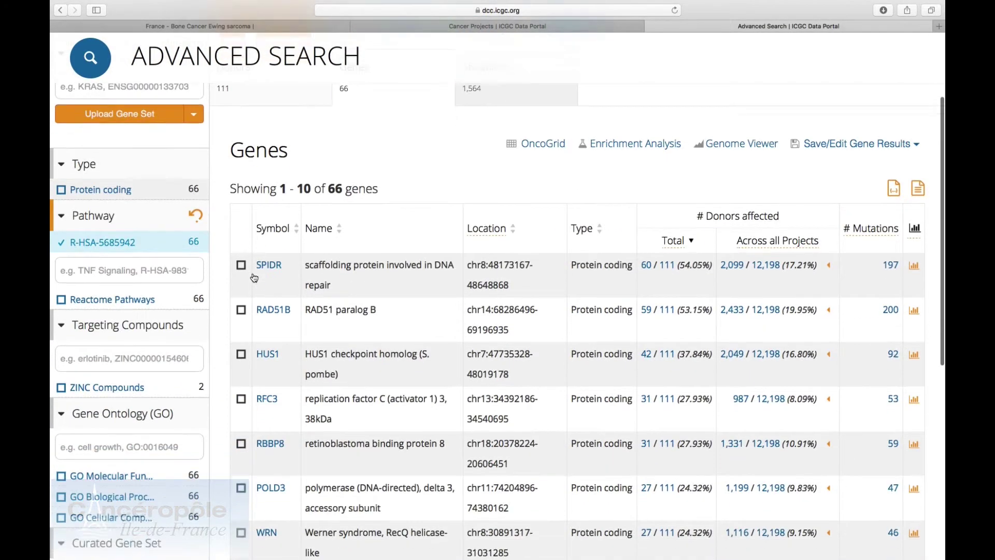
pyautogui.scroll(3, 391, 136)
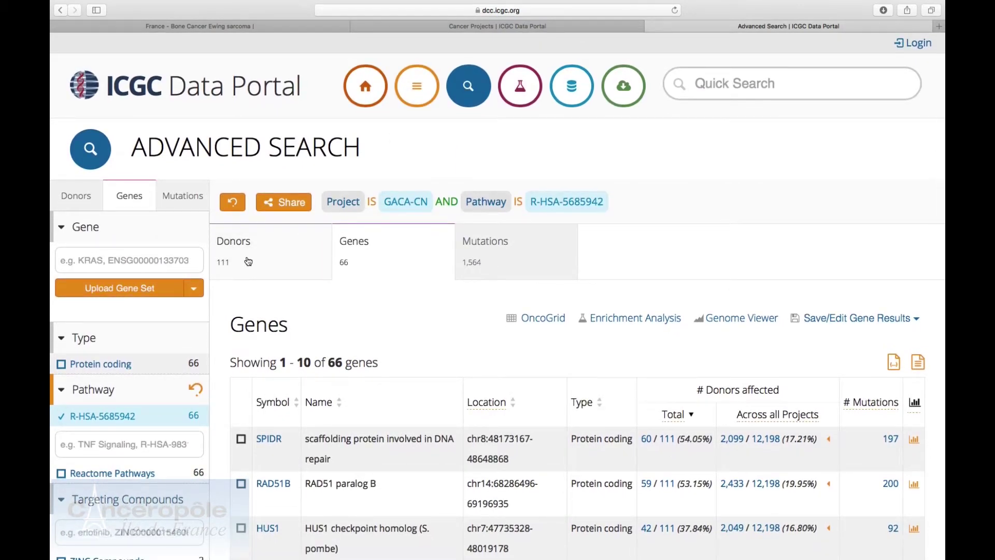
pyautogui.click(248, 261)
pyautogui.scroll(-8, 550, 321)
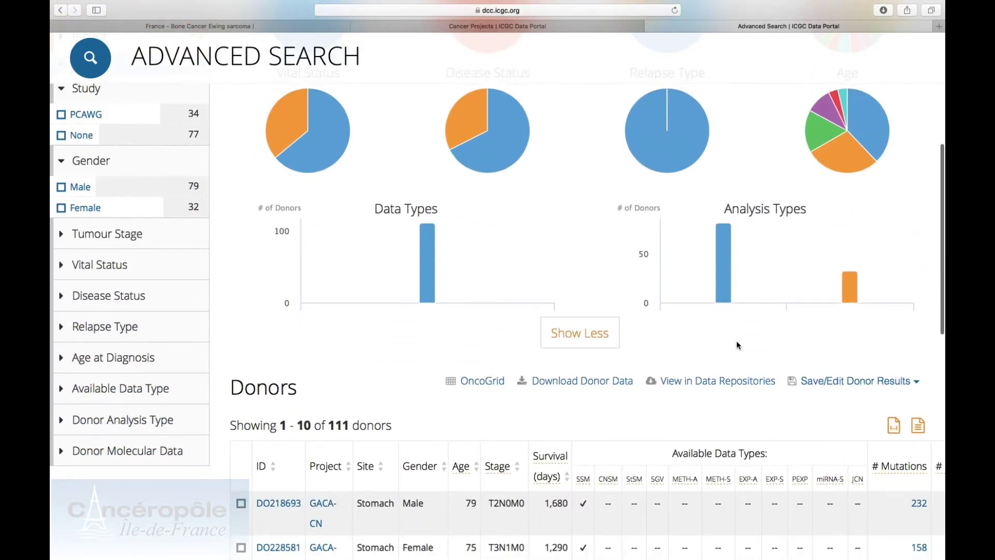
pyautogui.scroll(-5, 739, 345)
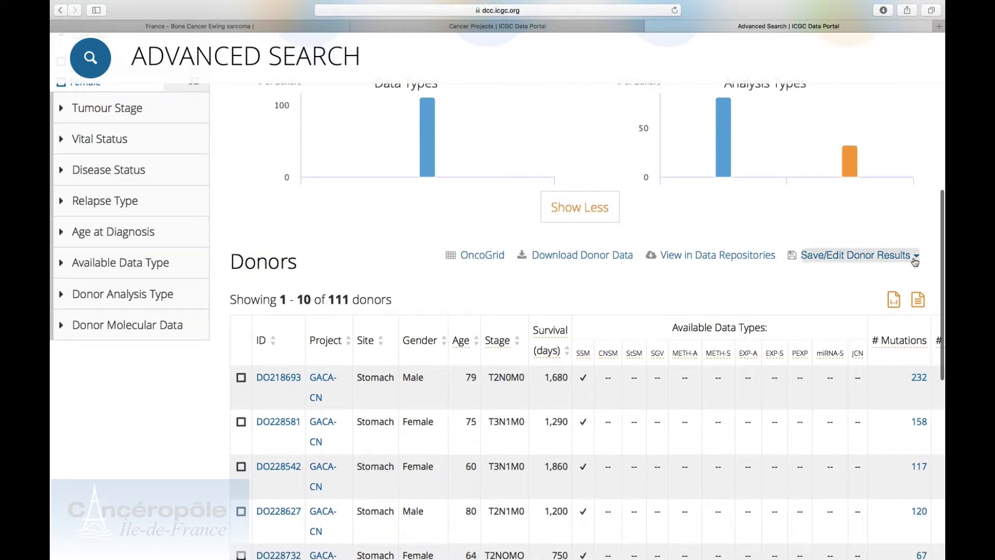
pyautogui.click(915, 260)
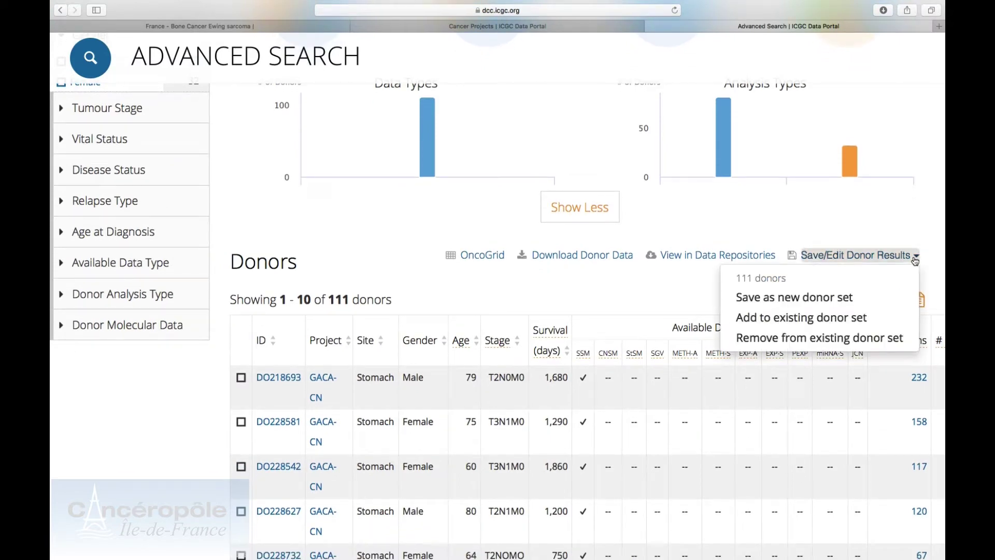
pyautogui.click(840, 299)
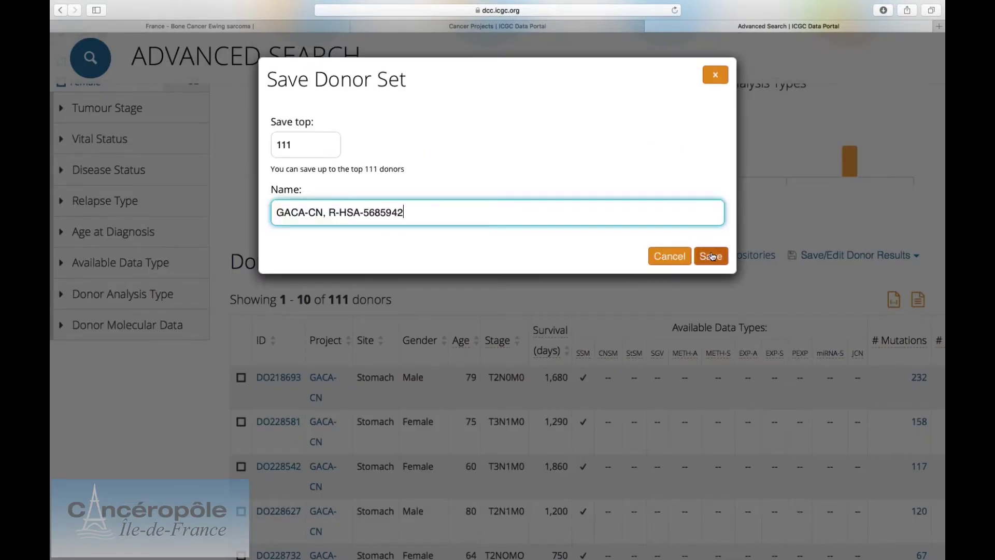
pyautogui.click(711, 256)
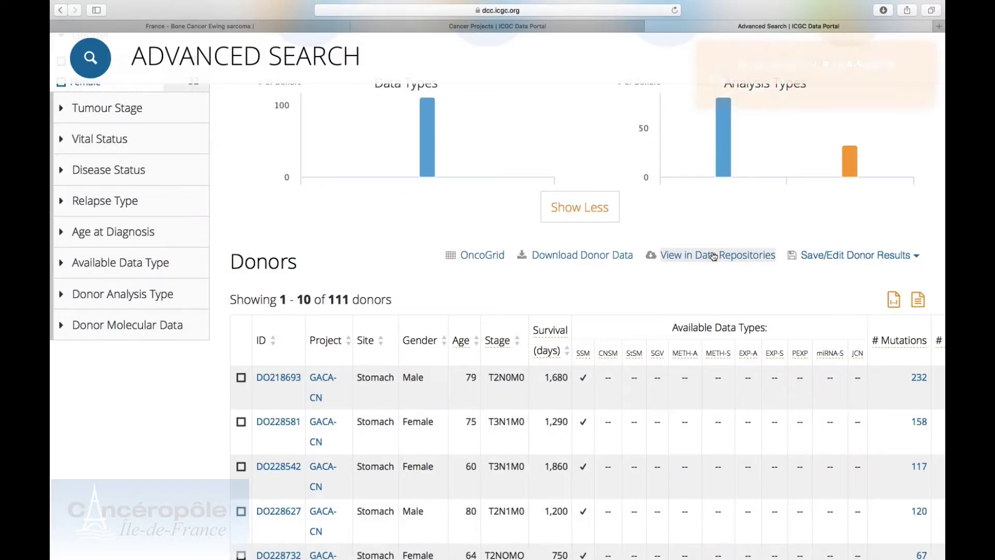
# - Remove the 111 pathway-filtered donors from the existing GACA-CN donor set
pyautogui.click(919, 266)
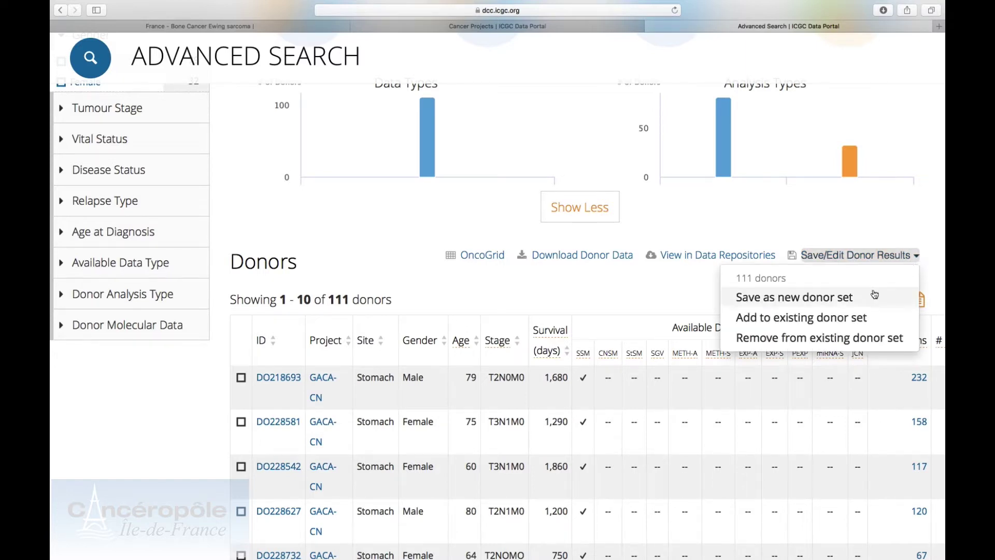
pyautogui.click(842, 339)
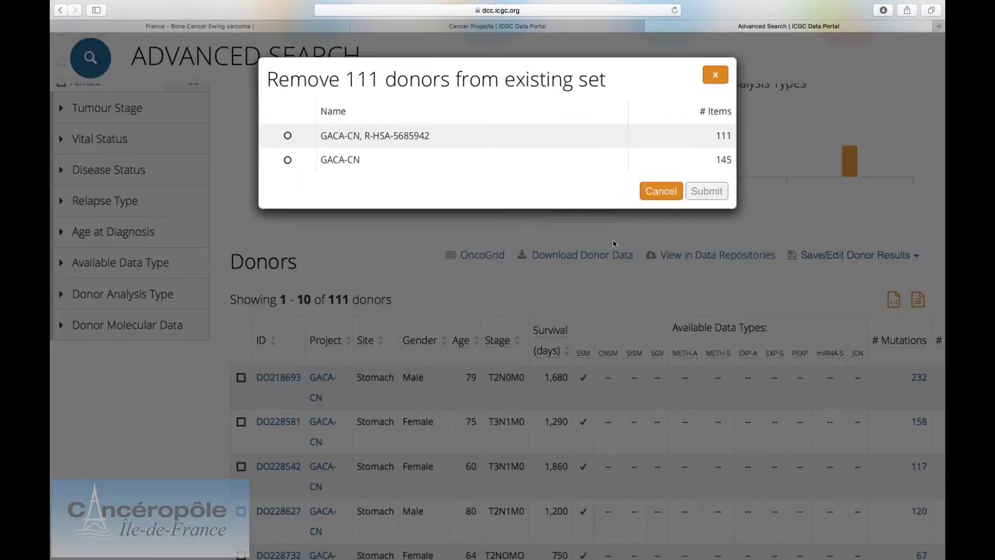
pyautogui.click(287, 160)
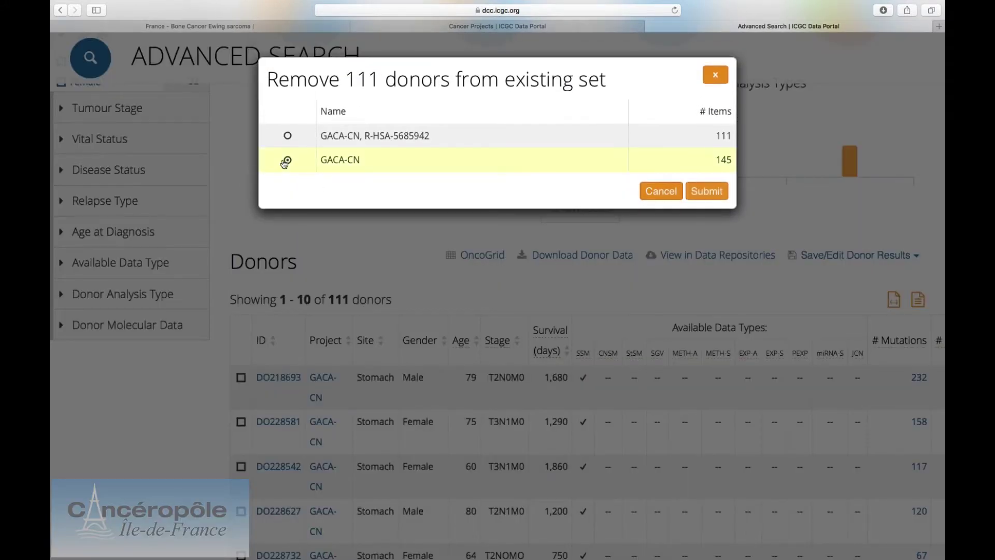
pyautogui.click(715, 189)
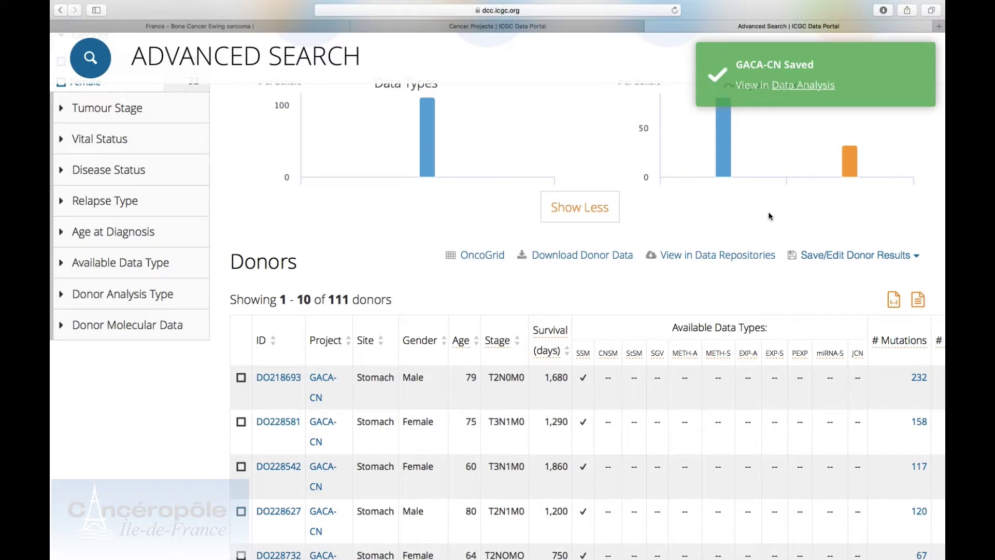
# - Open the Data Analysis page and look over the analyses that can be launched
pyautogui.scroll(10, 770, 216)
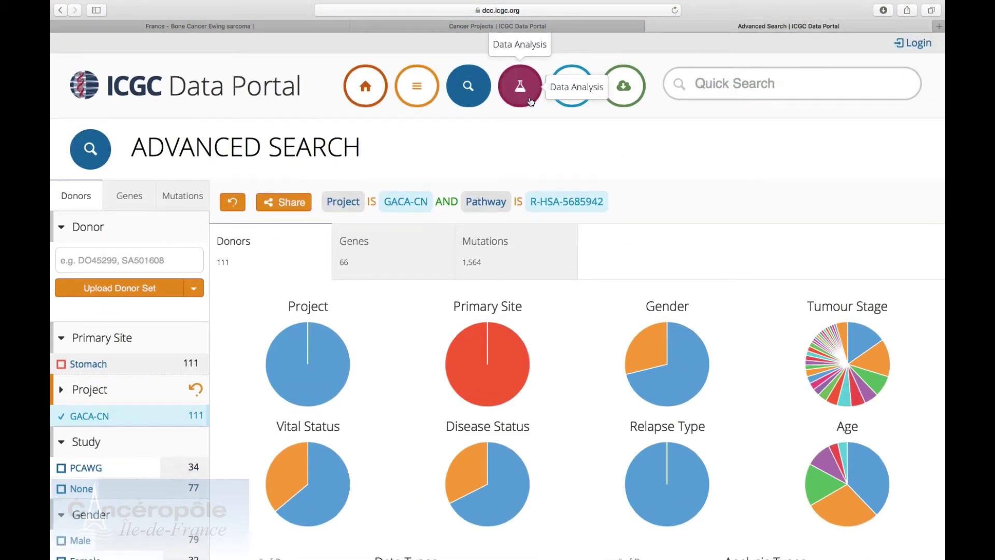
pyautogui.click(520, 87)
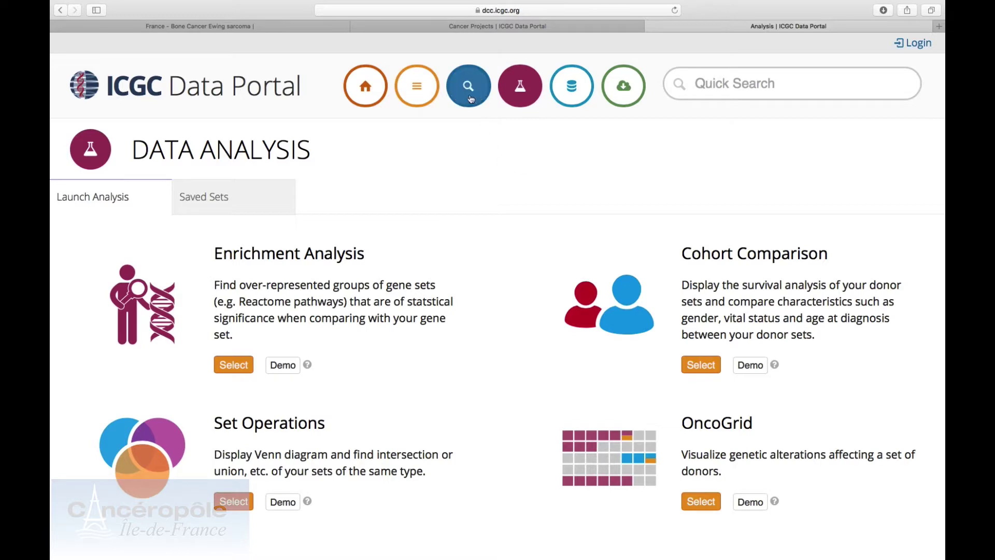
# - Start an unfiltered Advanced Search, expand the full primary site list and filter the donors to Esophagus
pyautogui.click(468, 91)
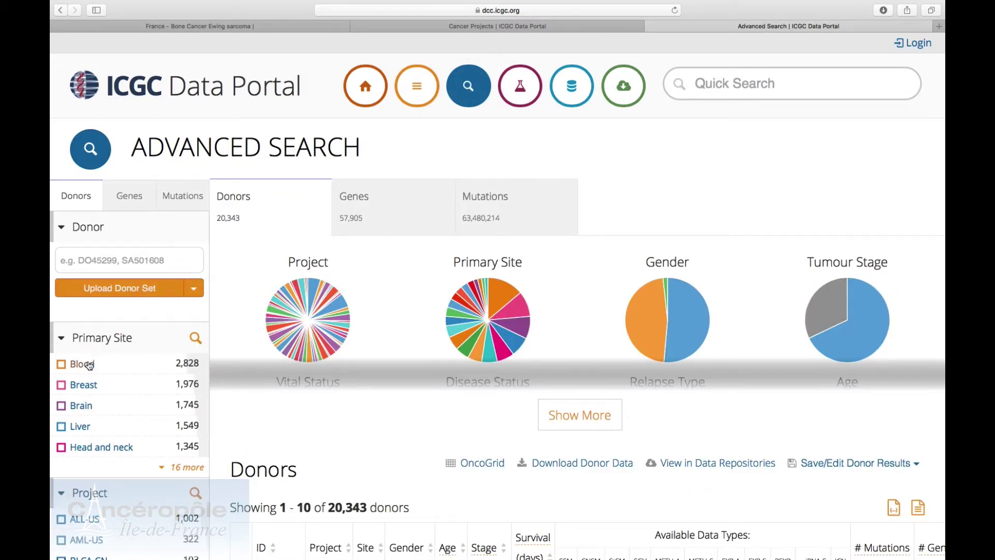
pyautogui.scroll(-3, 89, 365)
pyautogui.click(195, 315)
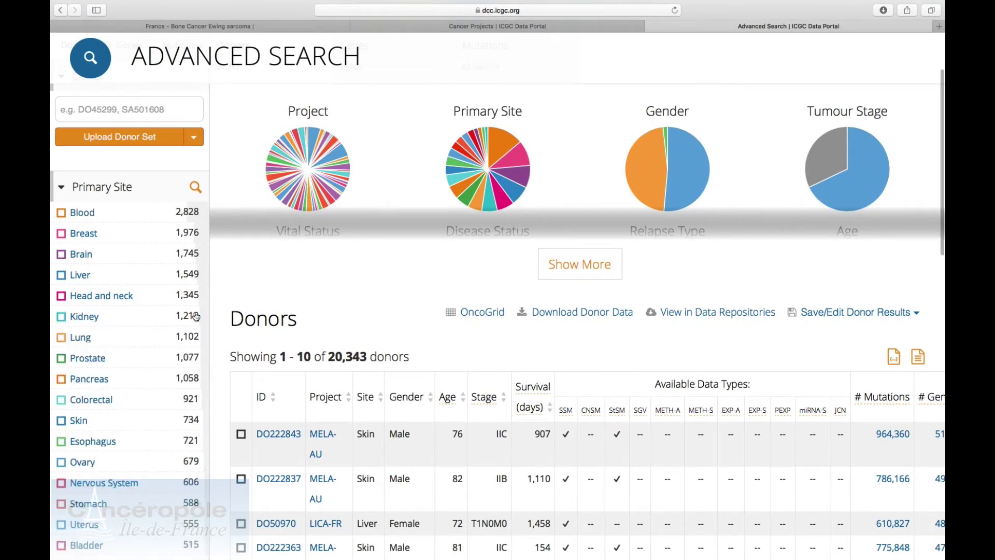
pyautogui.scroll(-2, 196, 316)
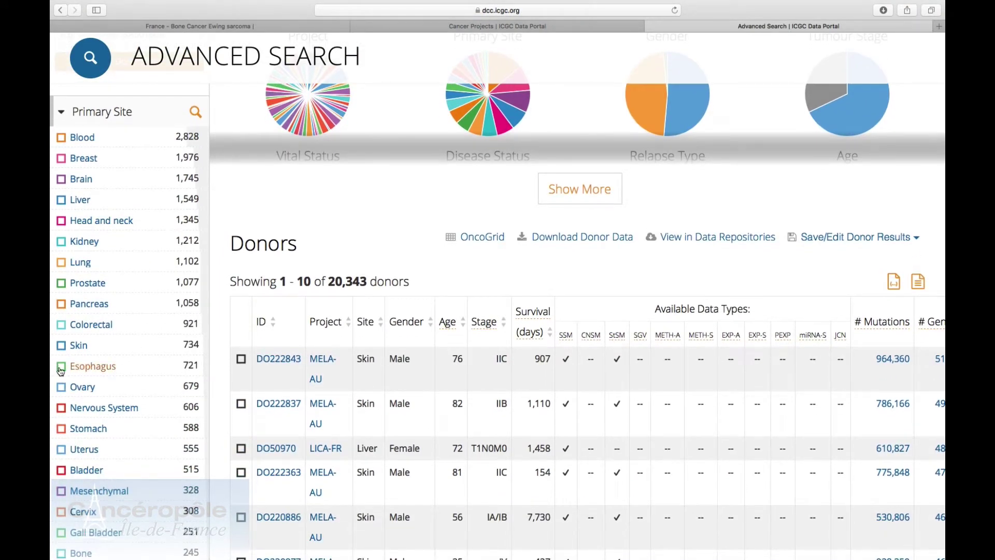
pyautogui.click(61, 368)
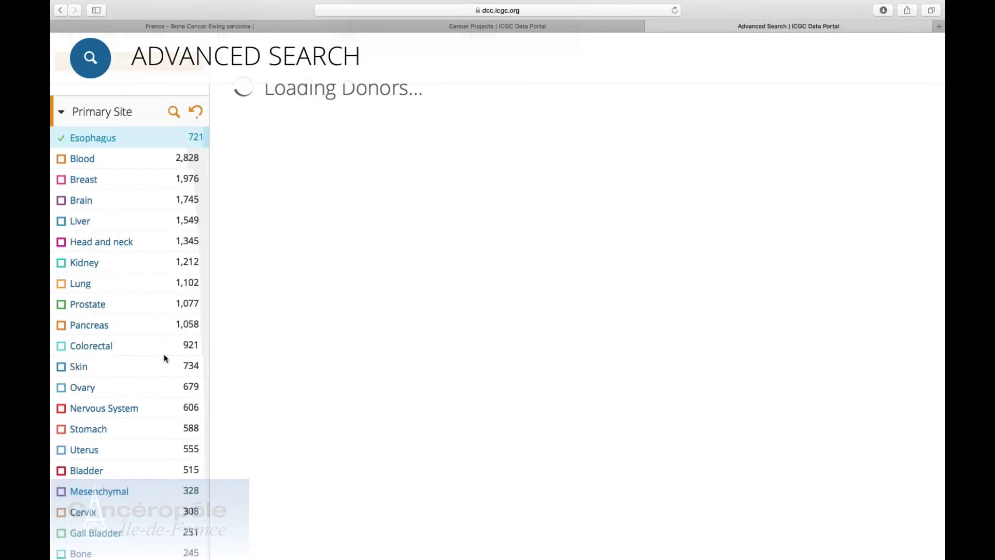
# - Narrow the esophagus donors to the ESCA-CN project
pyautogui.scroll(-2, 124, 271)
pyautogui.scroll(-6, 123, 269)
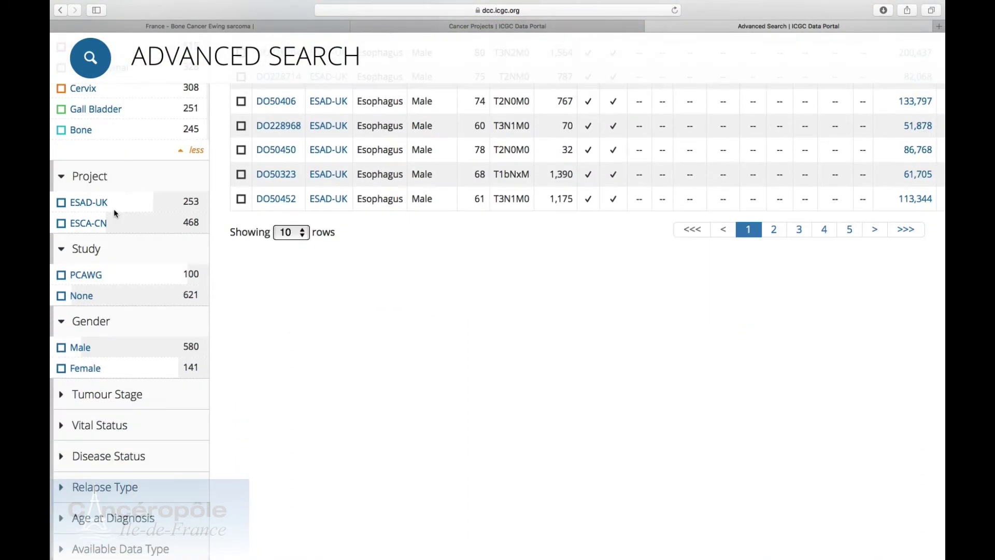
pyautogui.click(61, 223)
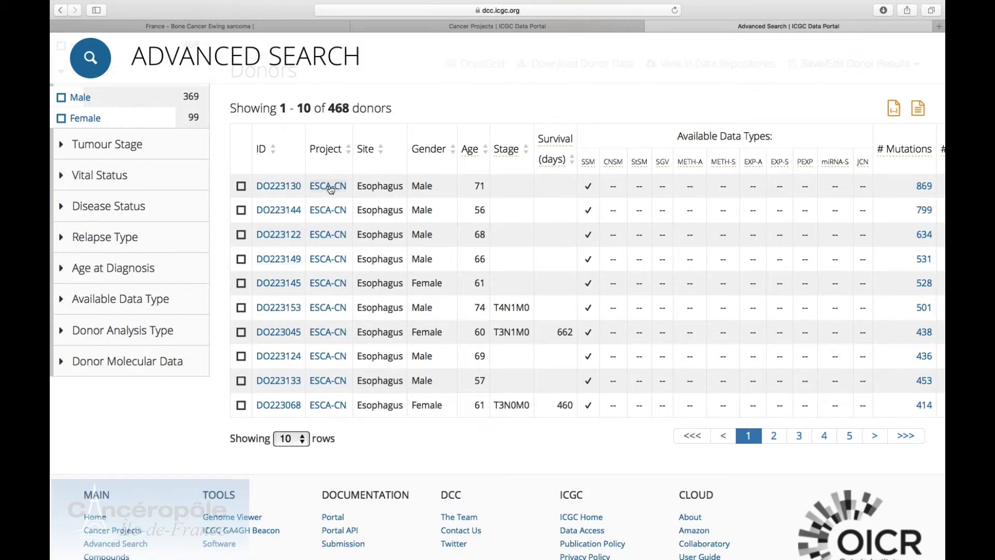
# - Save all 468 filtered donors as a new donor set named Esophagus, ESCA-CN
pyautogui.scroll(6, 331, 189)
pyautogui.scroll(2, 331, 190)
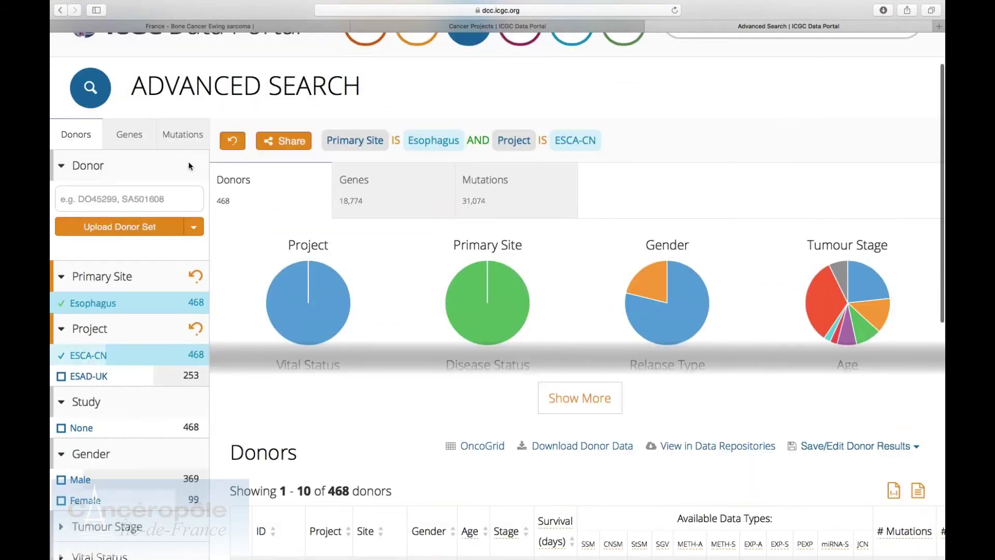
pyautogui.click(855, 445)
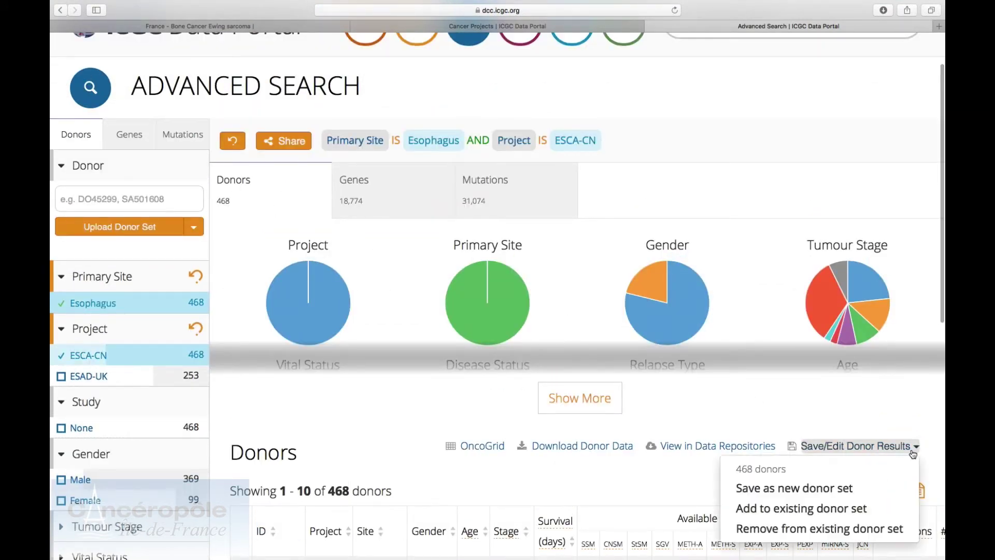
pyautogui.click(833, 489)
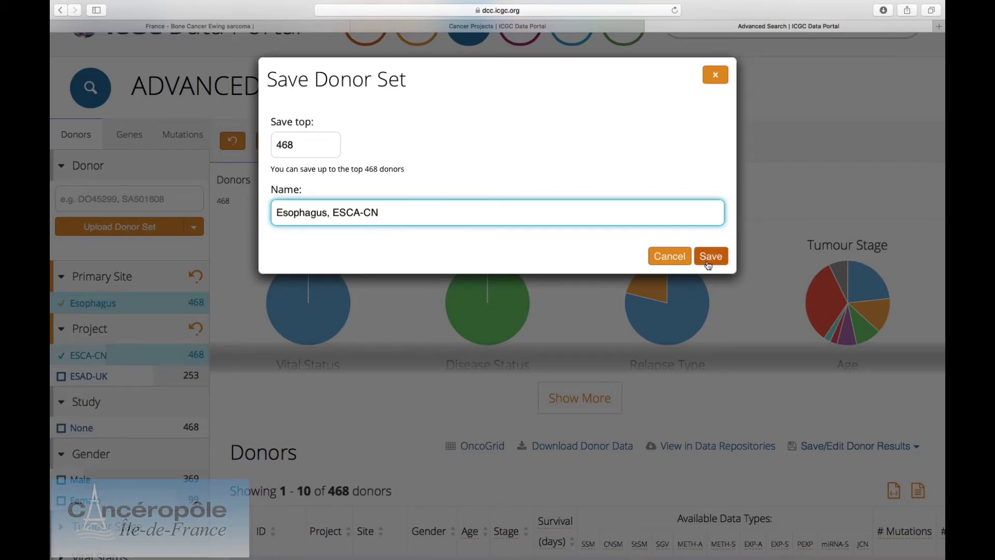
pyautogui.click(708, 265)
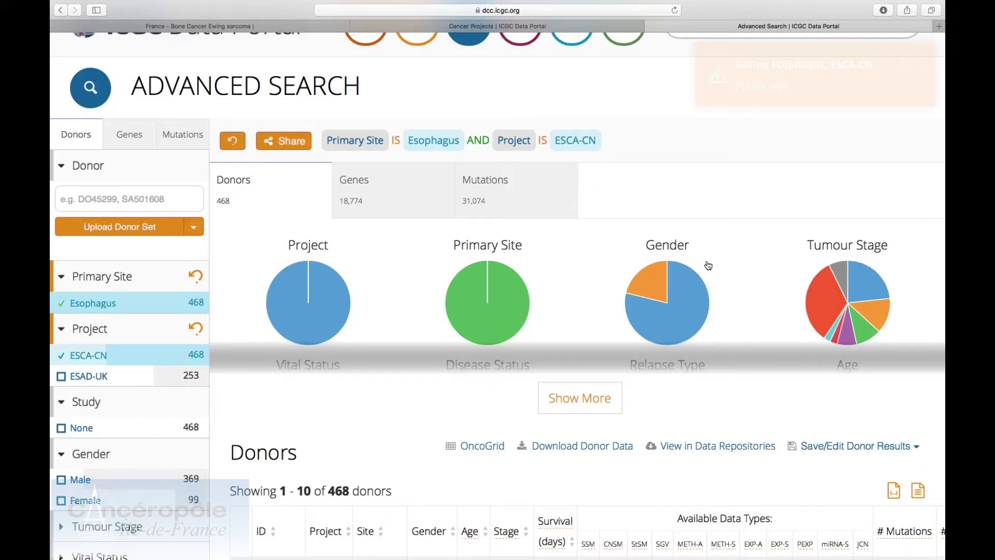
# - Switch to the gene results and add a gene filter for ZFHX4
pyautogui.click(385, 193)
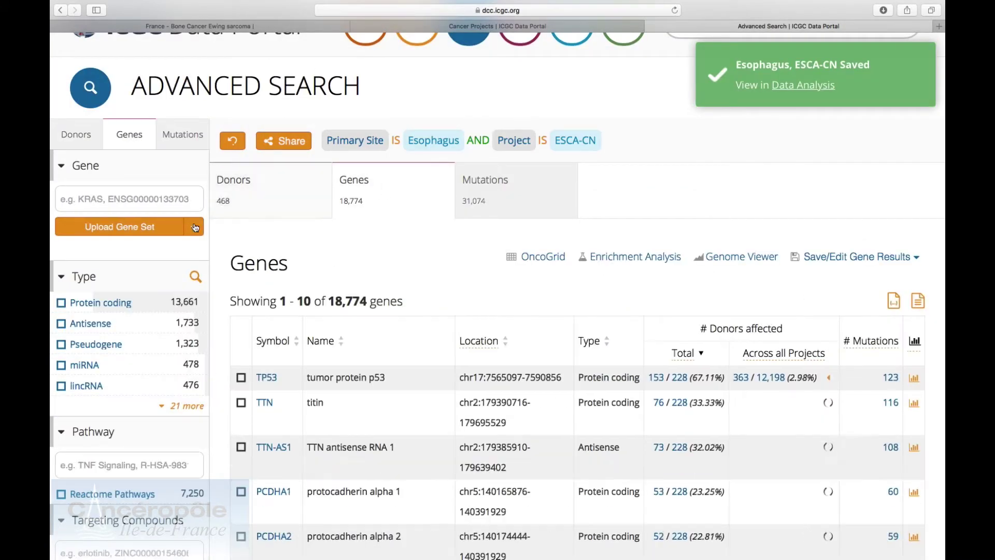
pyautogui.click(165, 205)
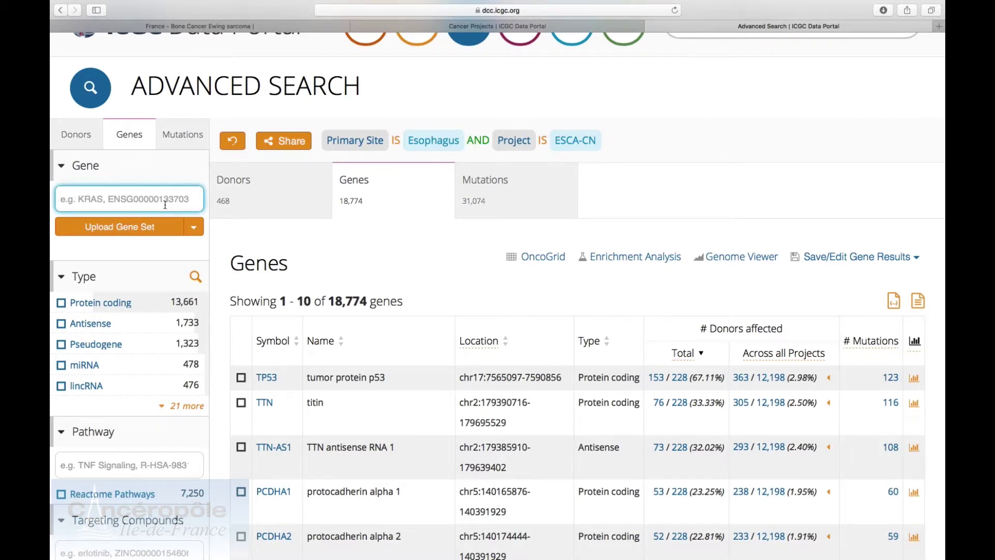
pyautogui.write('ZFHX4')
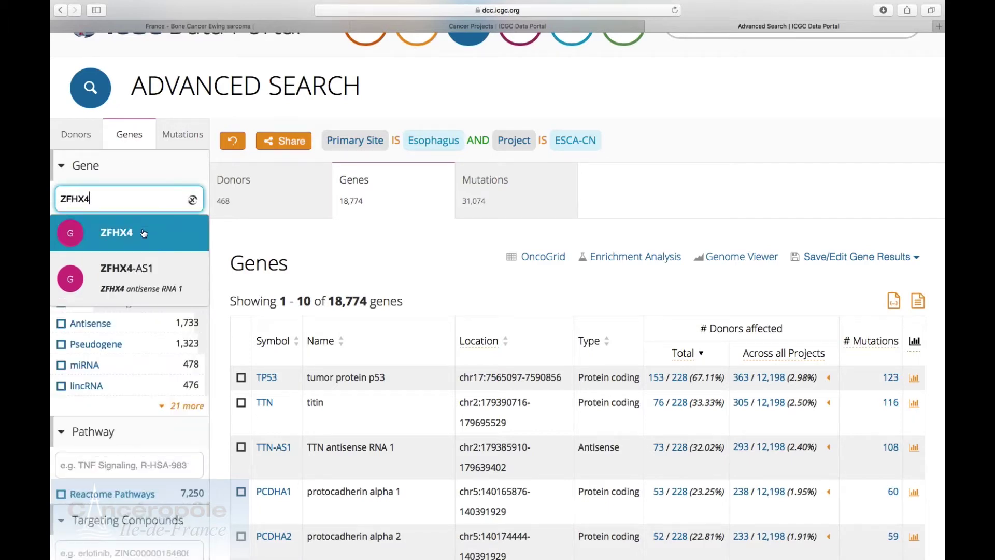
pyautogui.click(144, 232)
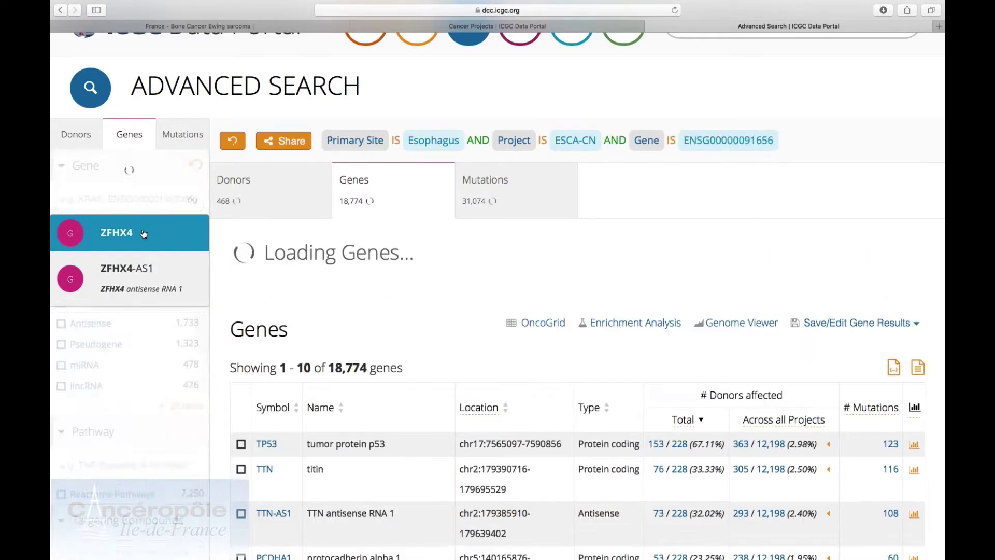
# - Return to the donor results and save all 22 donors as a new donor set named Esophagus, ESCA-CN, ZFHX4
pyautogui.click(323, 186)
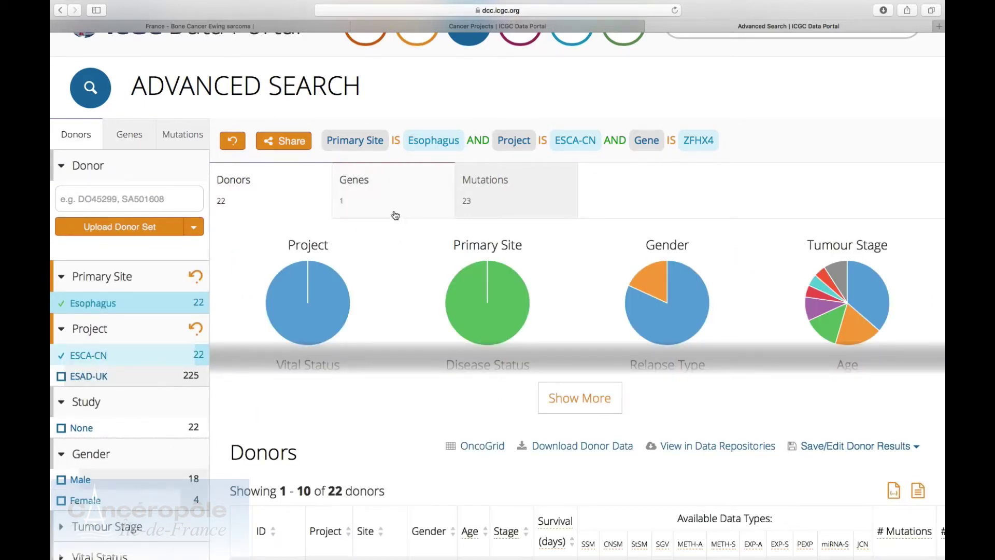
pyautogui.scroll(-5, 395, 216)
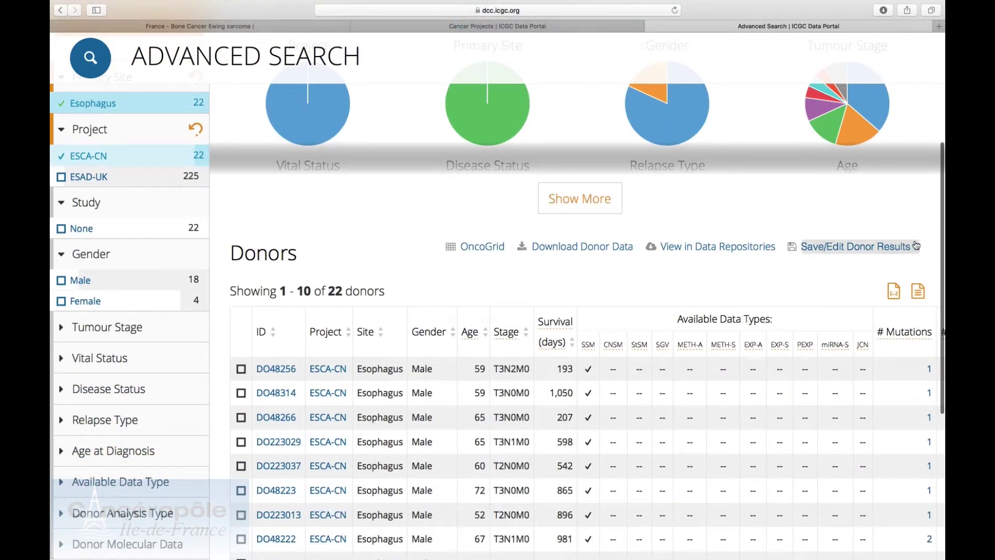
pyautogui.click(916, 245)
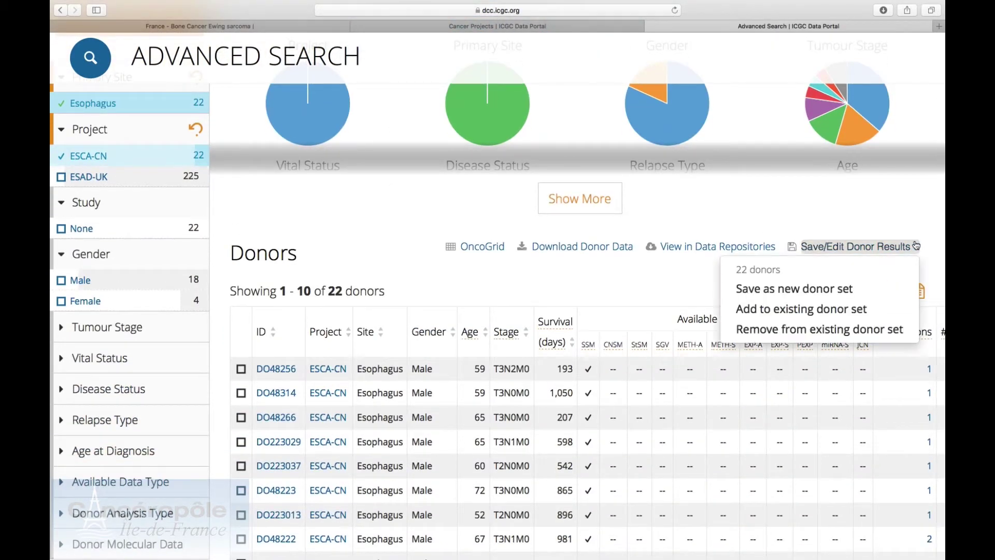
pyautogui.click(843, 289)
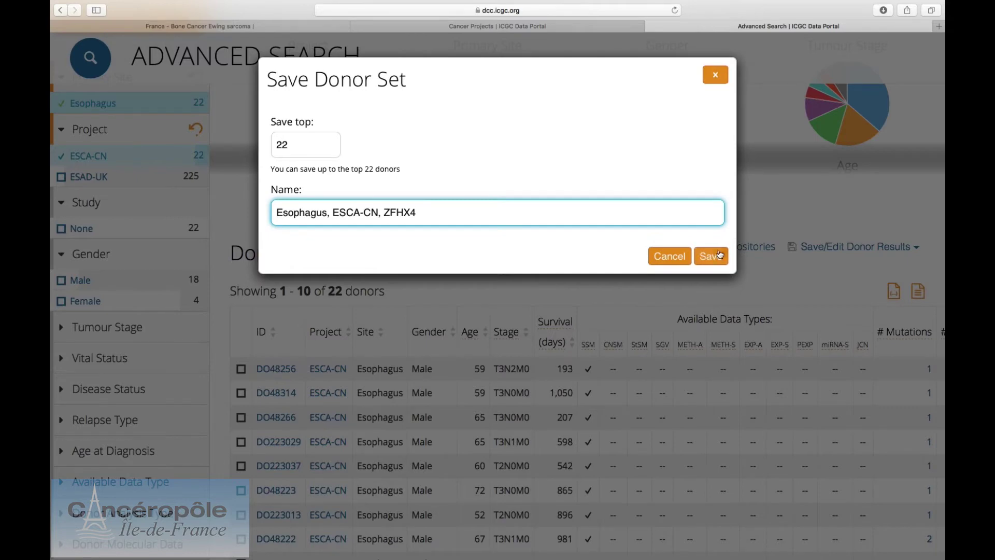
pyautogui.click(719, 259)
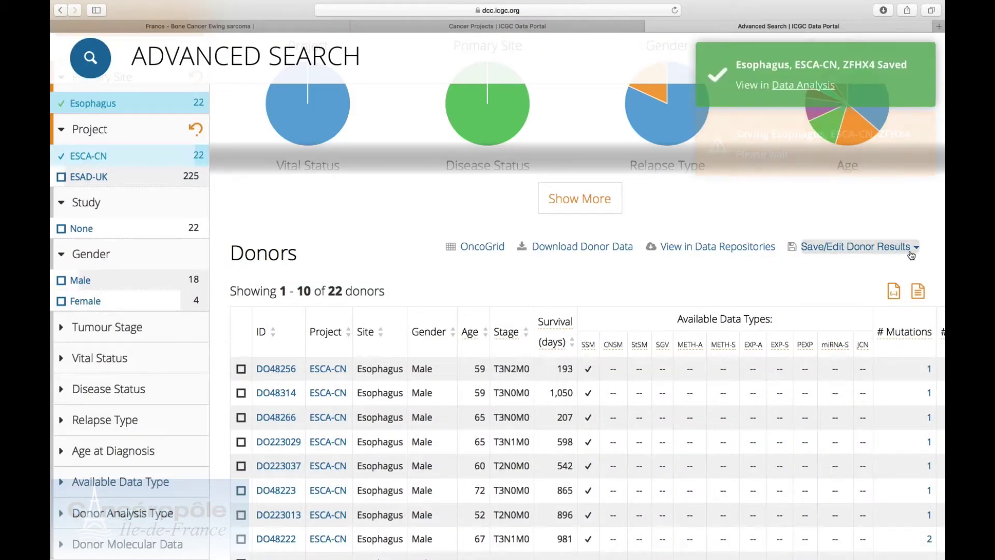
# - Remove the 22 ZFHX4-filtered donors from the existing Esophagus, ESCA-CN donor set
pyautogui.click(912, 254)
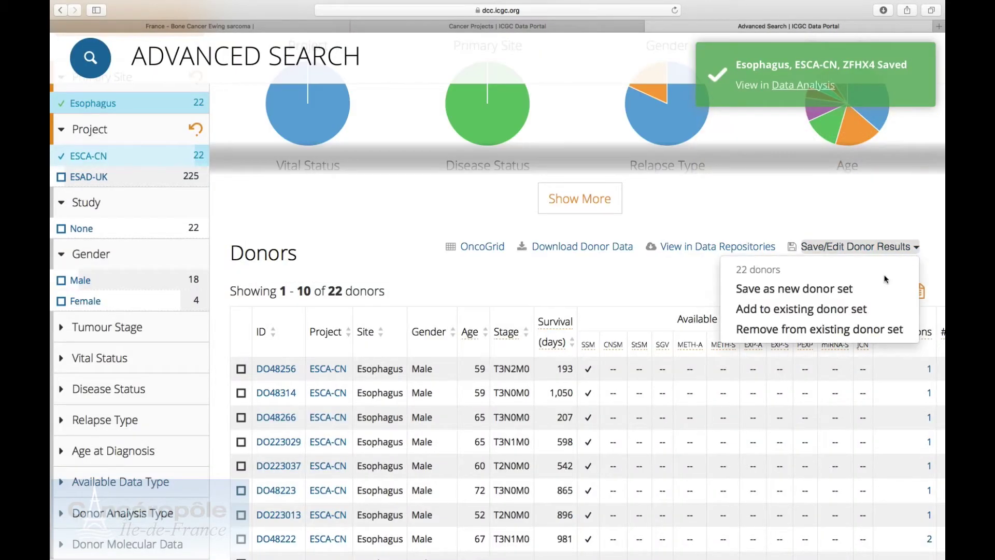
pyautogui.click(850, 332)
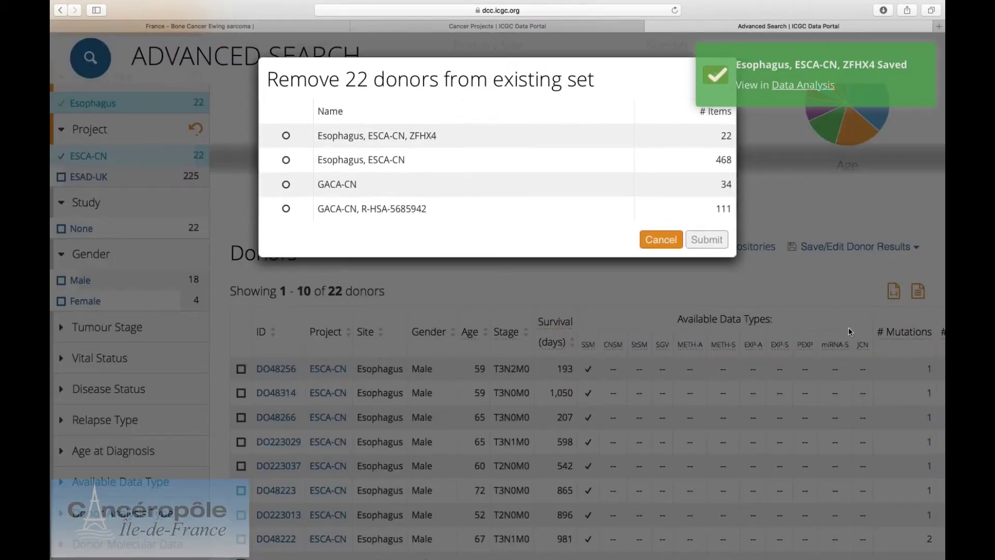
pyautogui.click(285, 162)
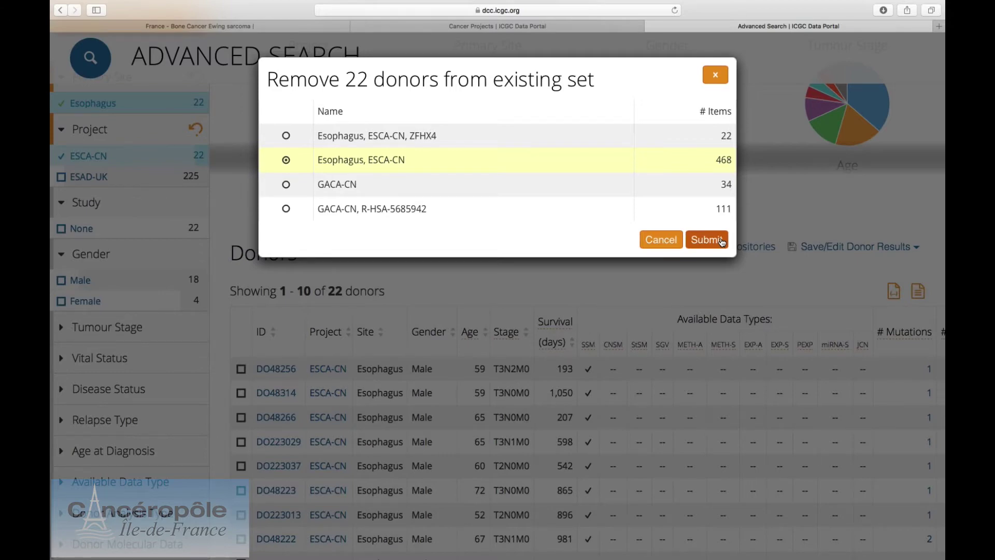
pyautogui.click(706, 239)
# - Run a Cohort Comparison in Data Analysis on the two esophagus donor sets, with and without ZFHX4, and review the survival and gender results
pyautogui.scroll(5, 722, 242)
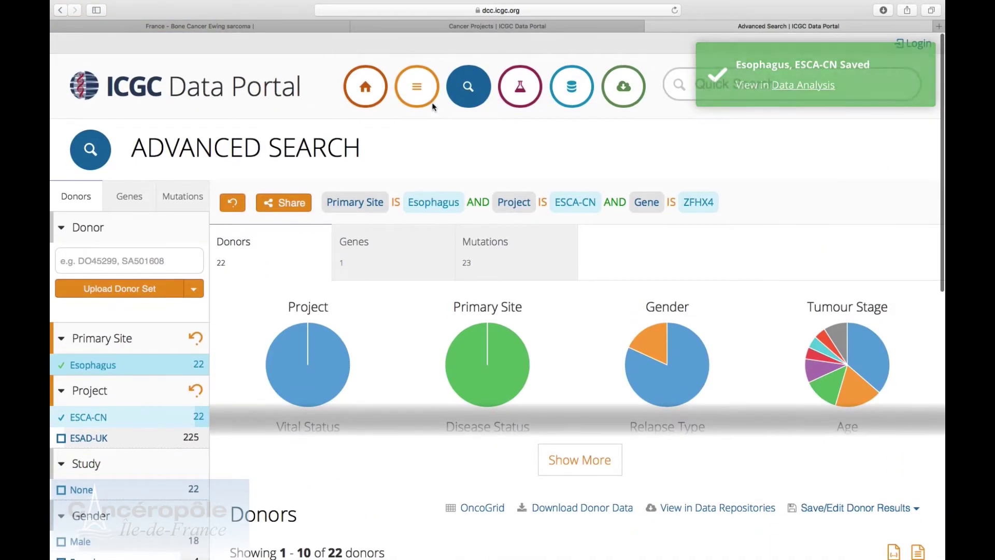
pyautogui.click(534, 90)
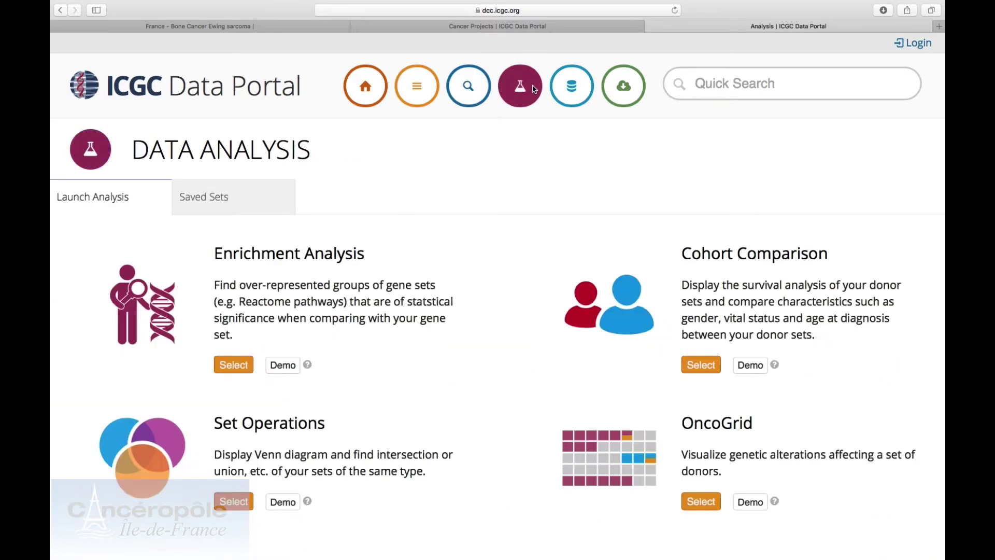
pyautogui.click(704, 359)
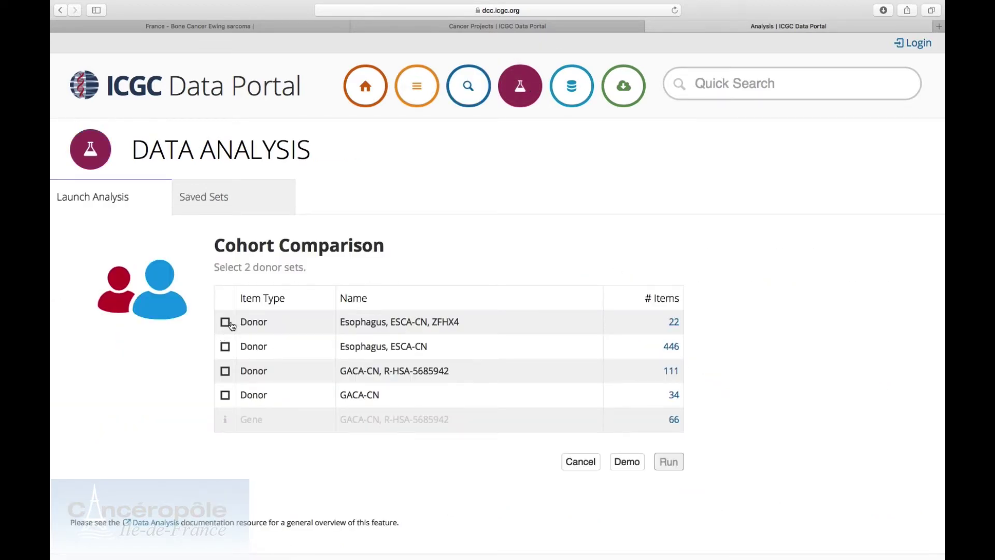
pyautogui.click(226, 323)
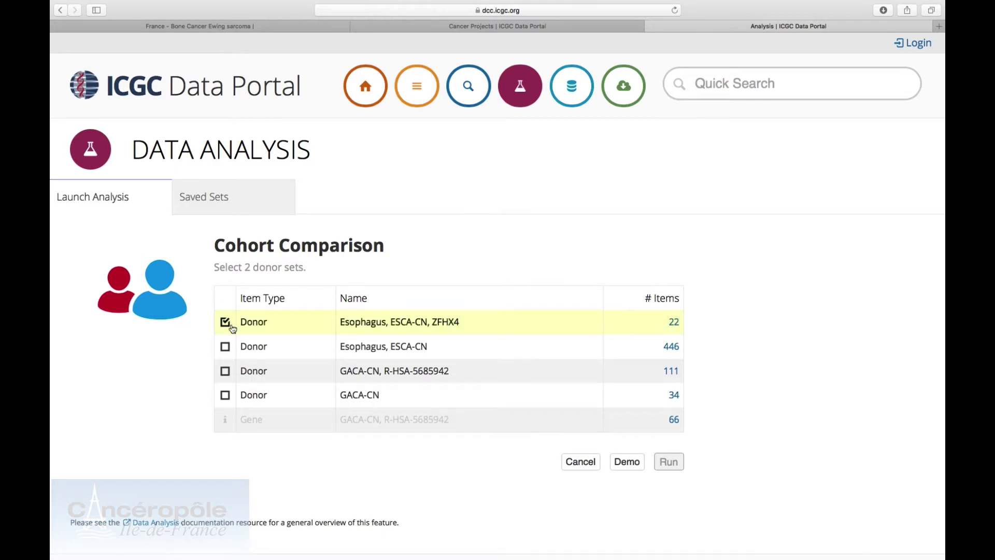
pyautogui.click(226, 347)
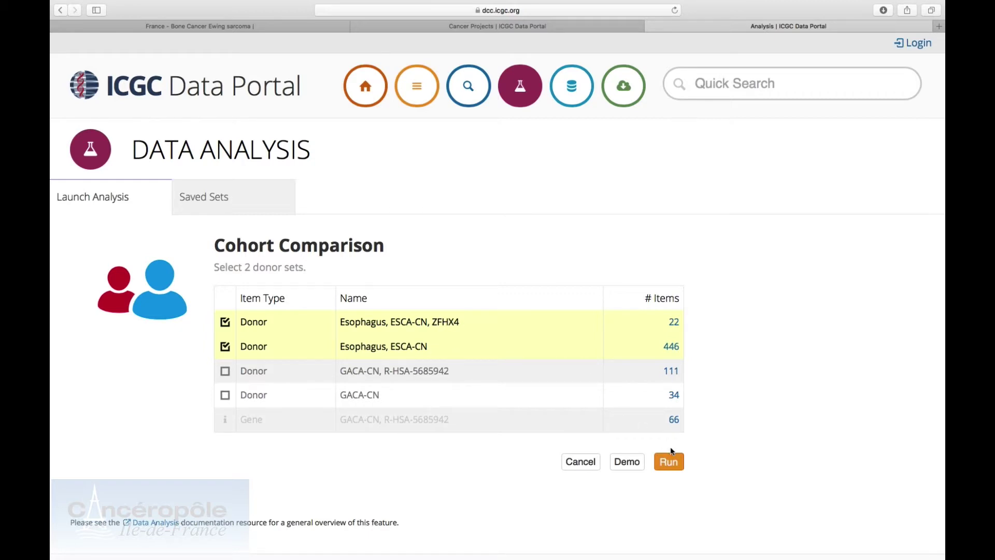
pyautogui.click(676, 465)
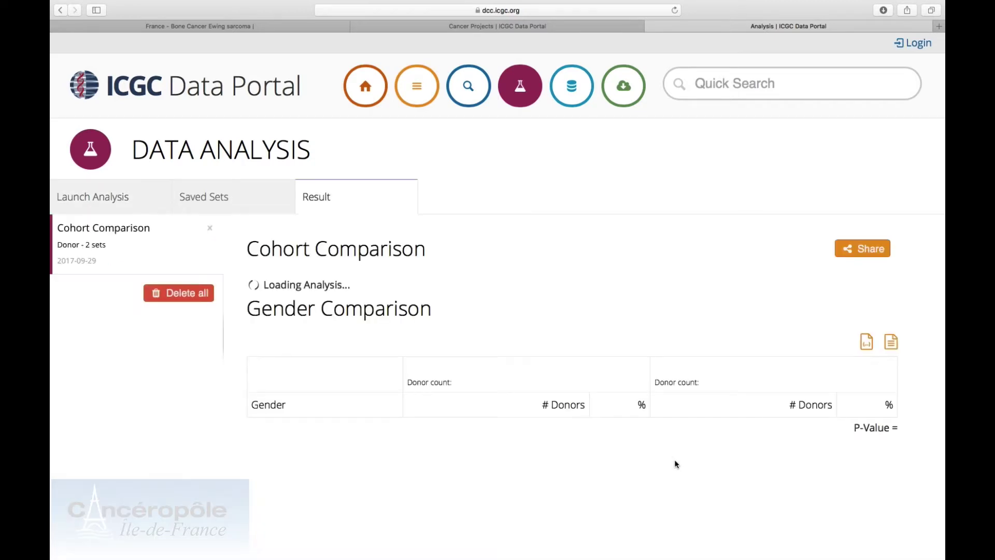
pyautogui.scroll(-10, 675, 460)
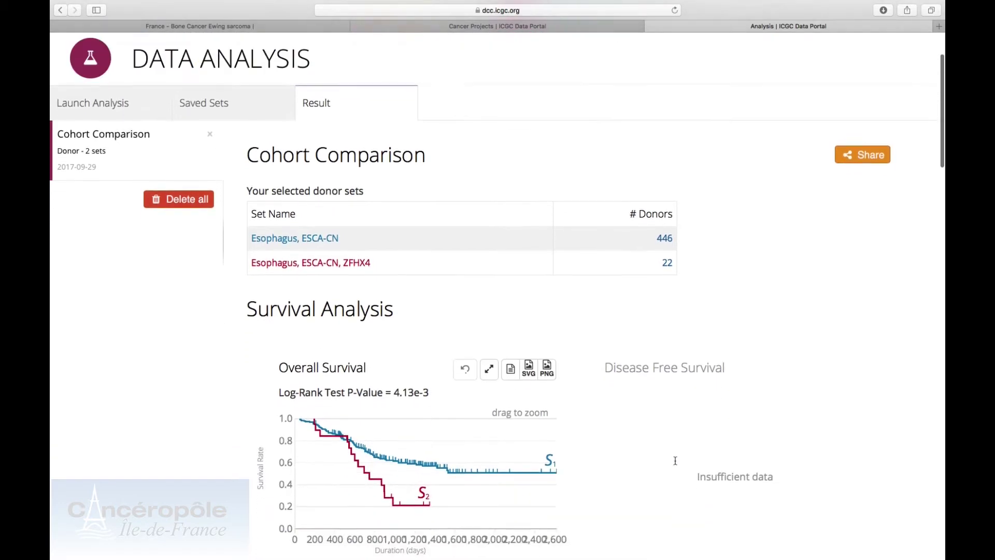
pyautogui.scroll(-1, 675, 461)
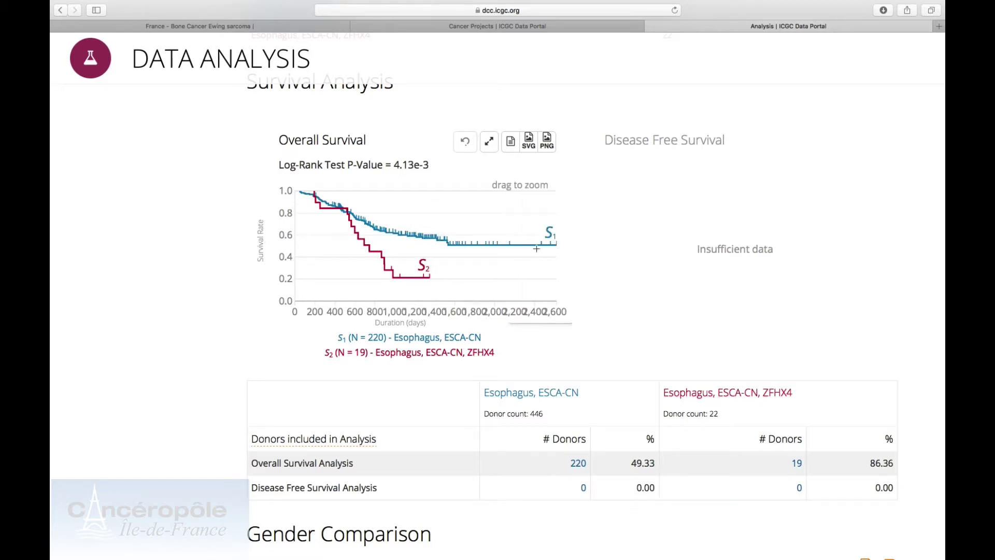
pyautogui.scroll(-5, 565, 267)
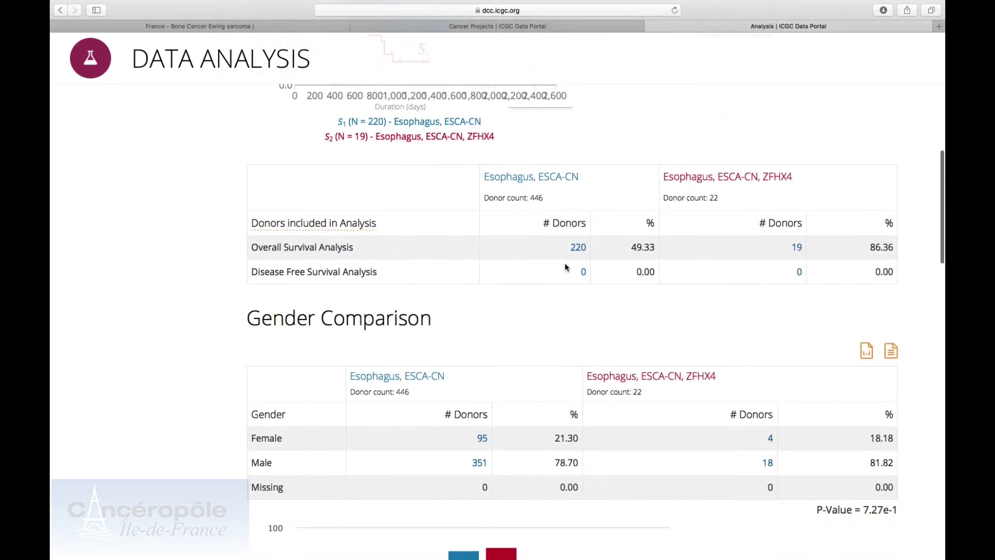
pyautogui.scroll(-1, 565, 267)
pyautogui.scroll(-6, 478, 250)
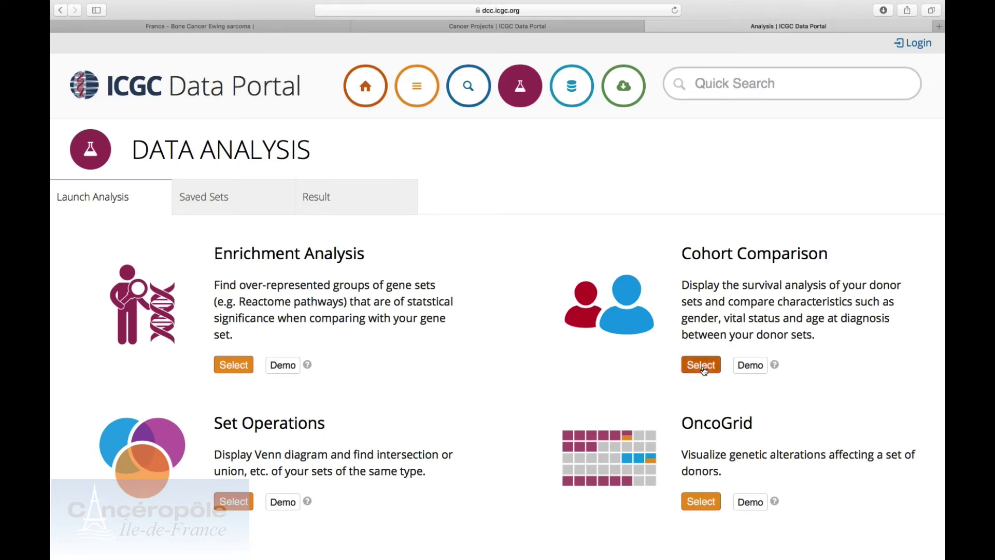
# - Run another Cohort Comparison on the donor sets GACA-CN, R-HSA-5685942 and GACA-CN, and review the survival results
pyautogui.click(703, 367)
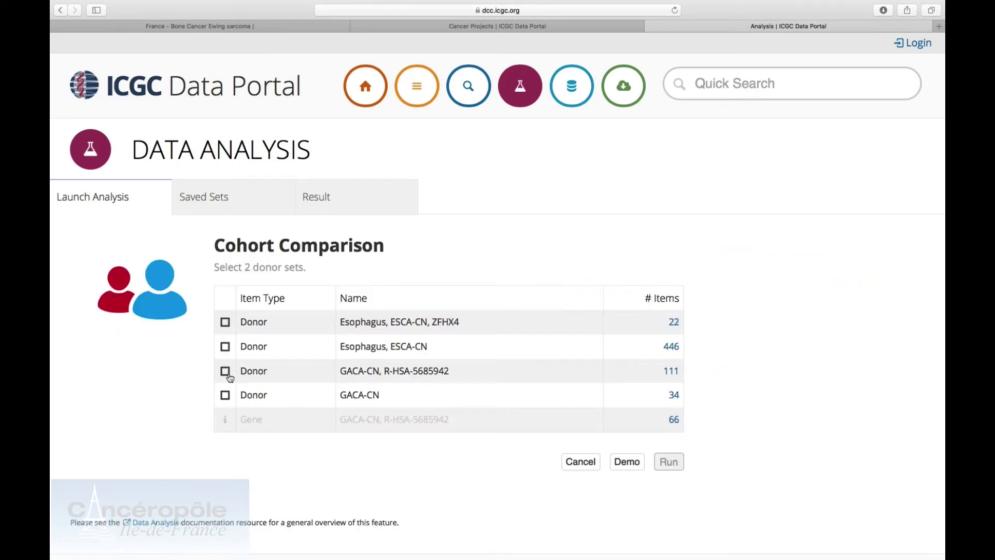
pyautogui.click(225, 371)
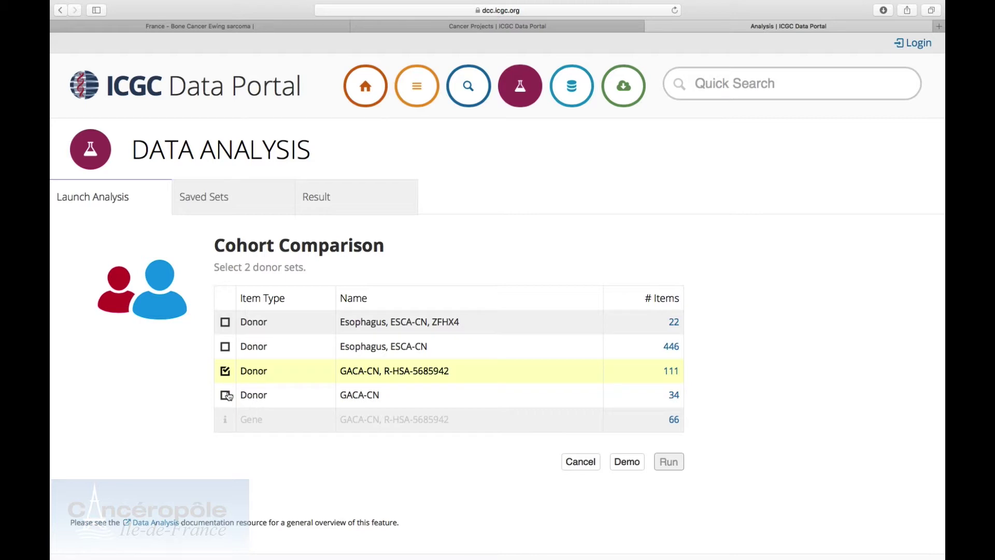
pyautogui.click(226, 395)
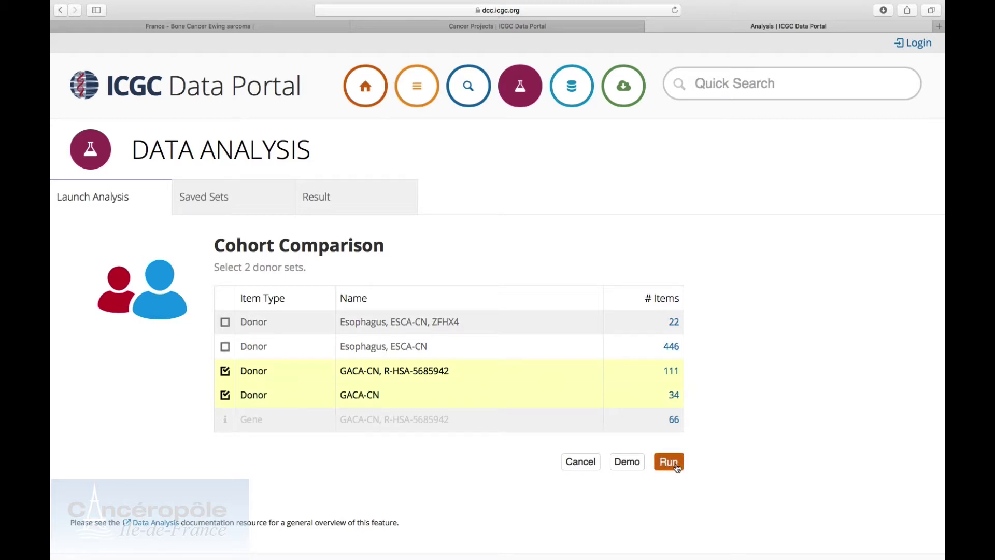
pyautogui.click(668, 461)
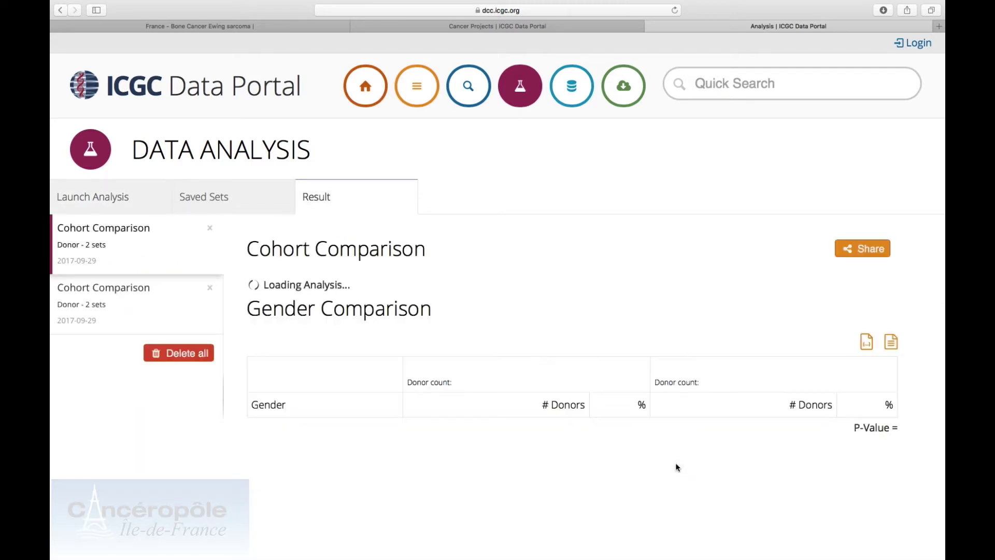
pyautogui.scroll(-3, 677, 464)
pyautogui.scroll(-3, 676, 464)
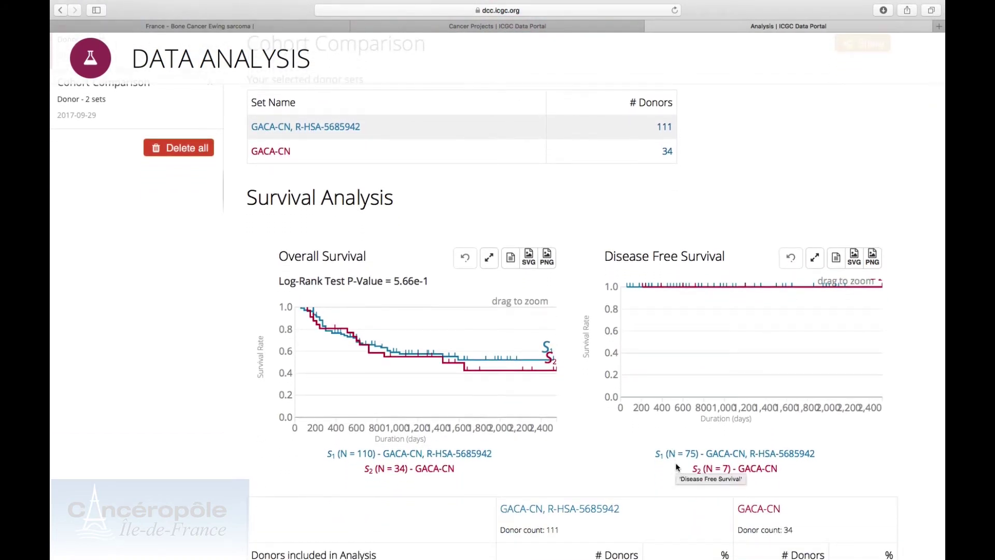
pyautogui.scroll(-3, 676, 467)
pyautogui.scroll(-3, 676, 467)
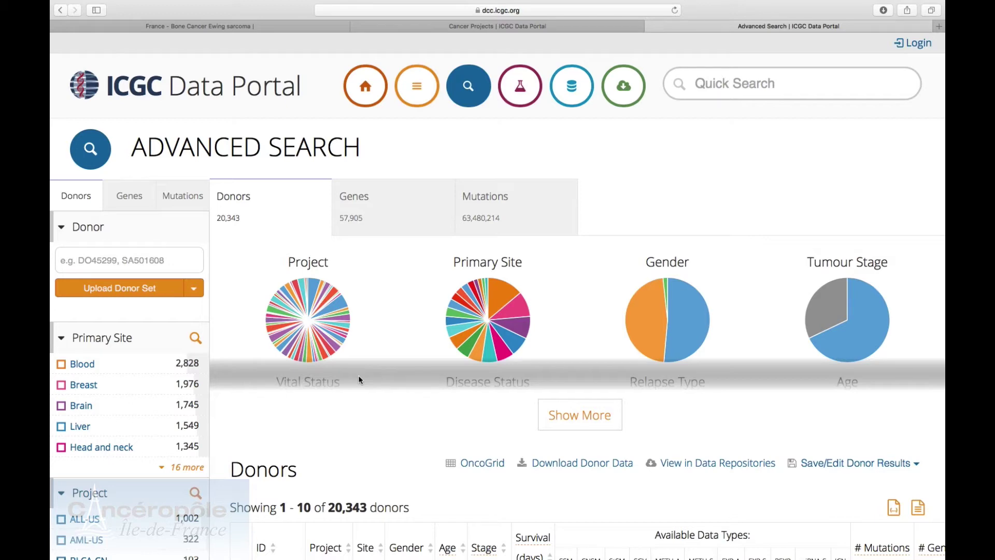
# - Look over the unfiltered donor results in Advanced Search and the available options for saving or editing donor sets
pyautogui.scroll(-3, 359, 380)
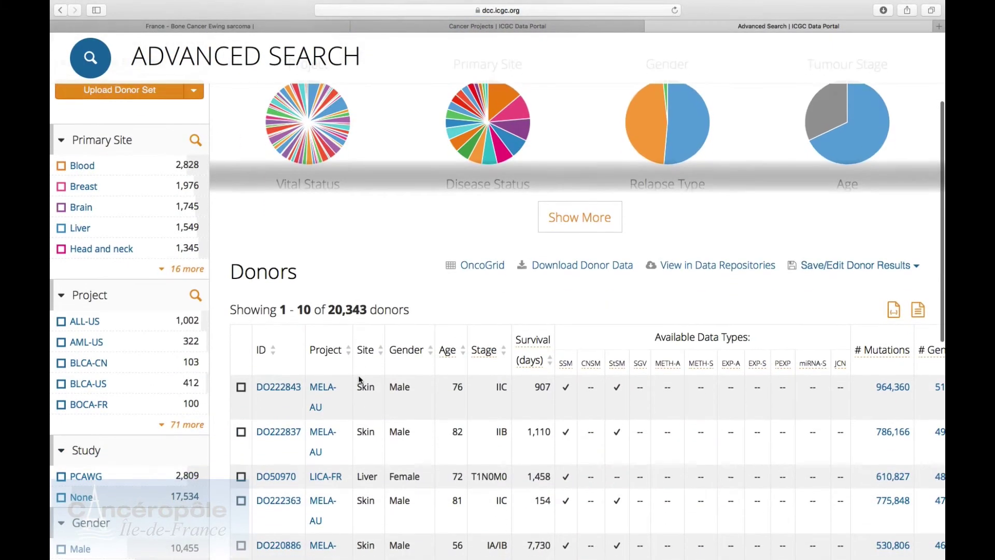
pyautogui.scroll(3, 359, 378)
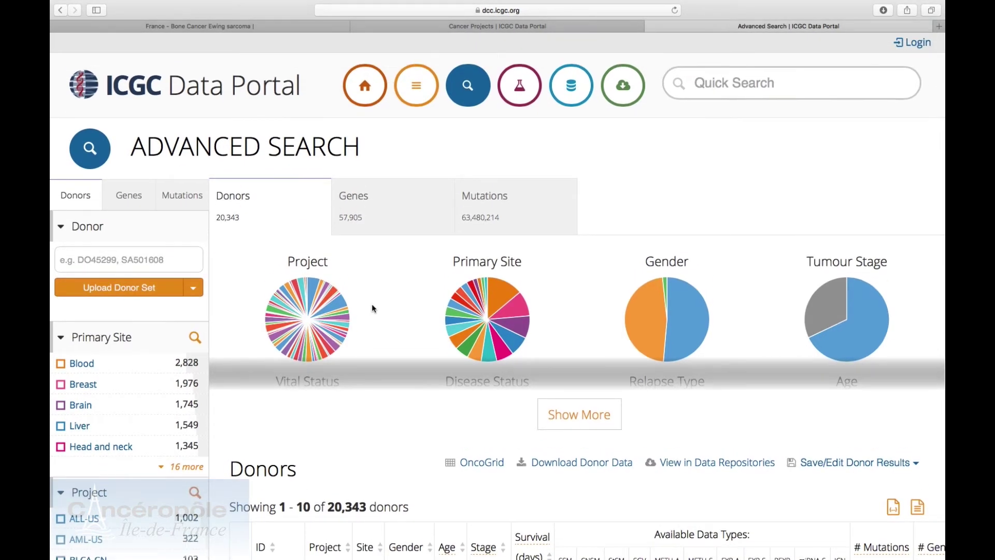
pyautogui.scroll(-5, 371, 308)
pyautogui.scroll(5, 833, 349)
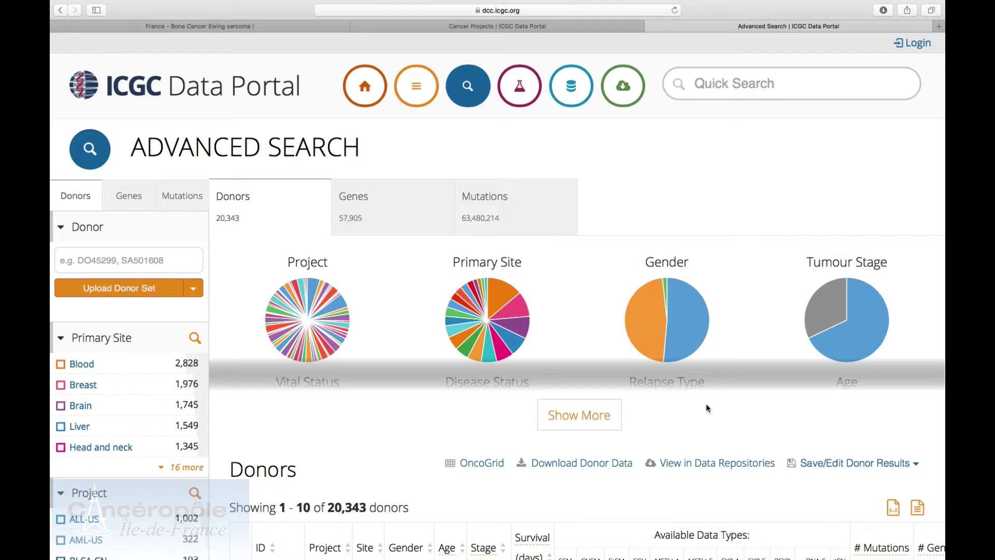
pyautogui.scroll(-3, 706, 403)
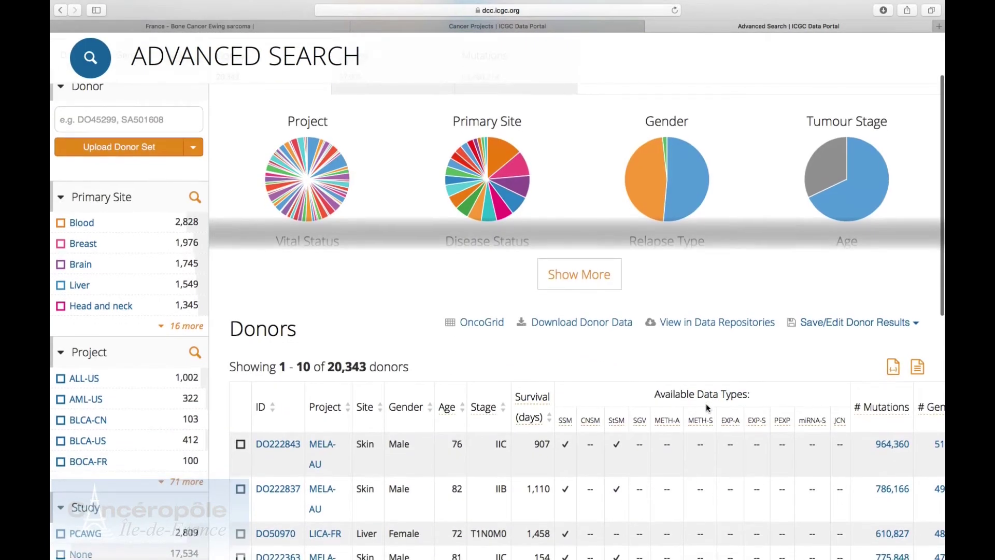
pyautogui.click(915, 322)
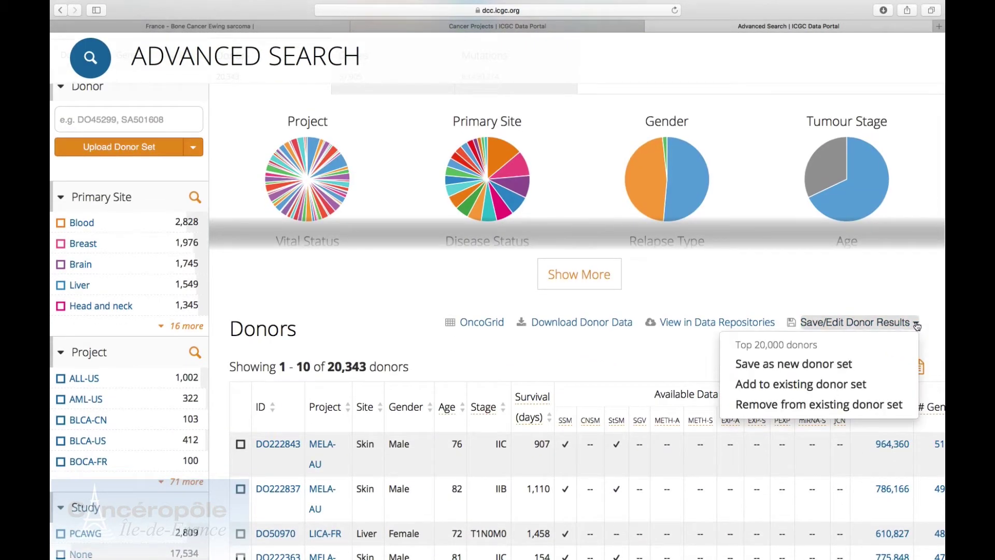
pyautogui.click(796, 367)
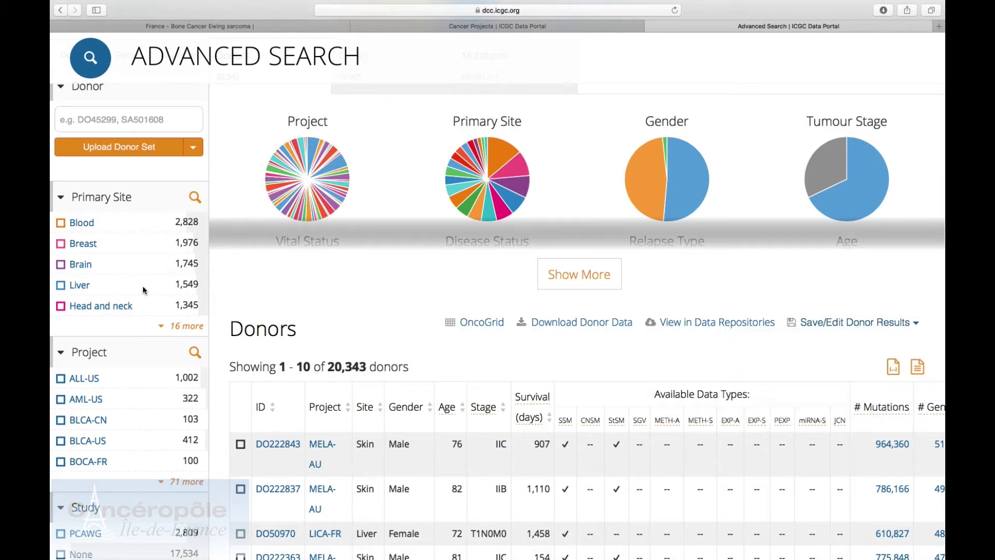
# - Filter the donors by primary site Blood and save the results as a new donor set named Blood
pyautogui.click(83, 223)
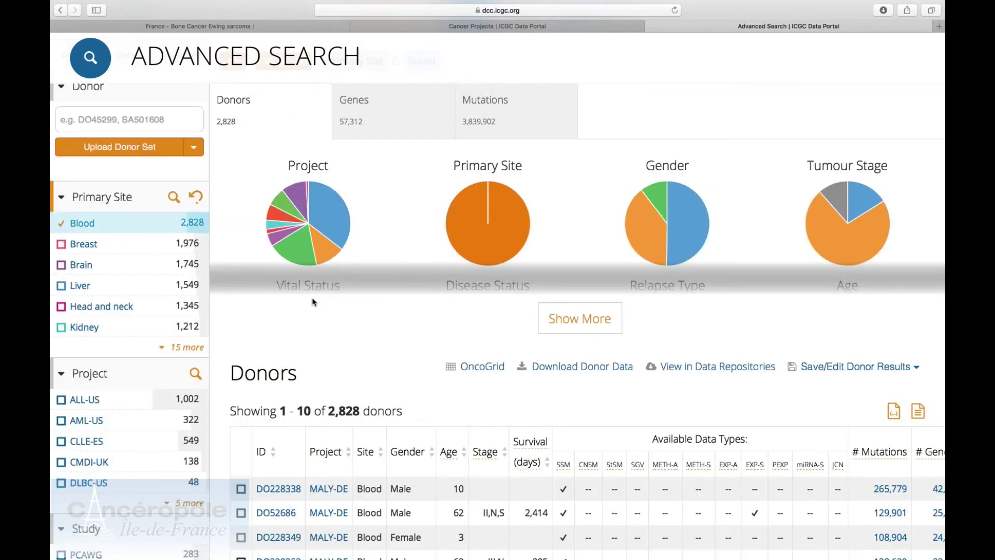
pyautogui.click(915, 368)
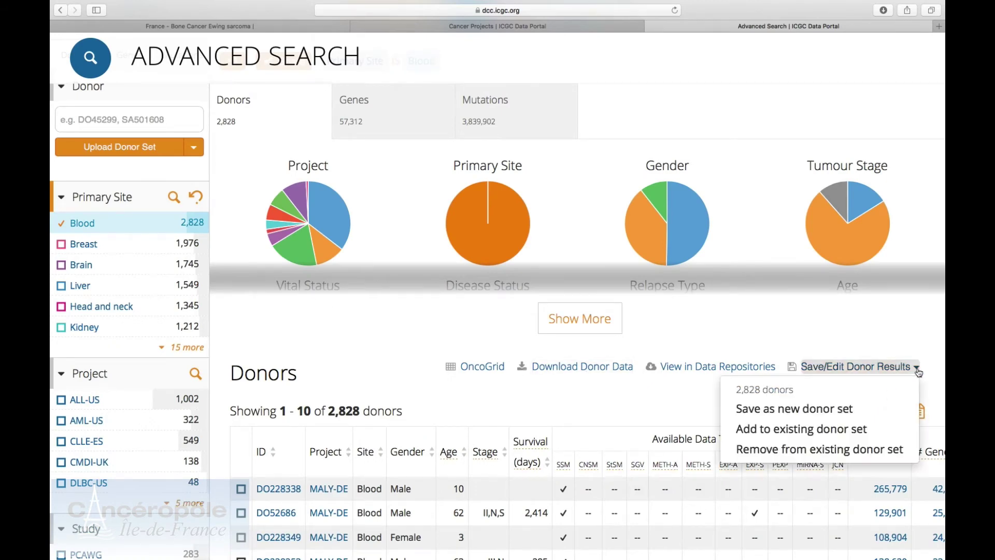
pyautogui.click(828, 409)
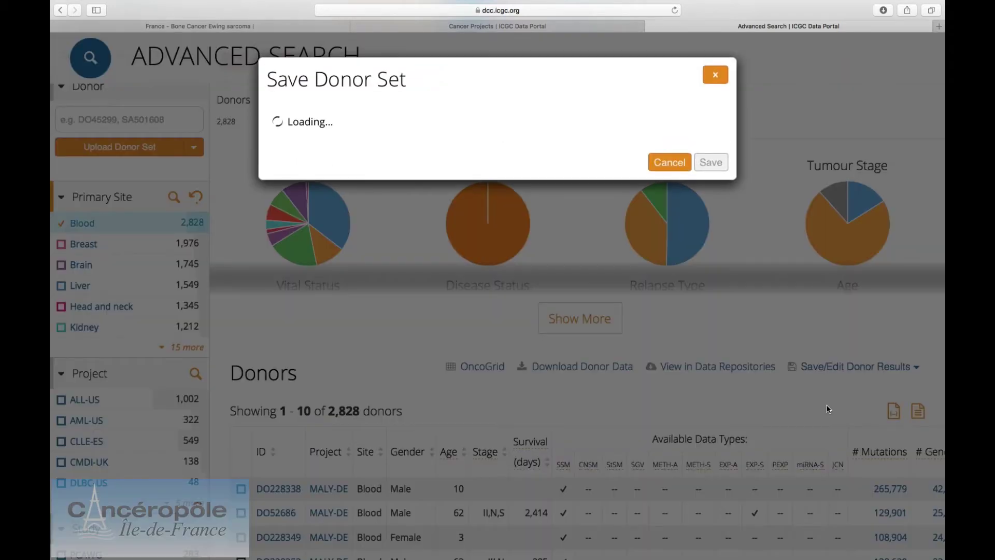
pyautogui.click(711, 258)
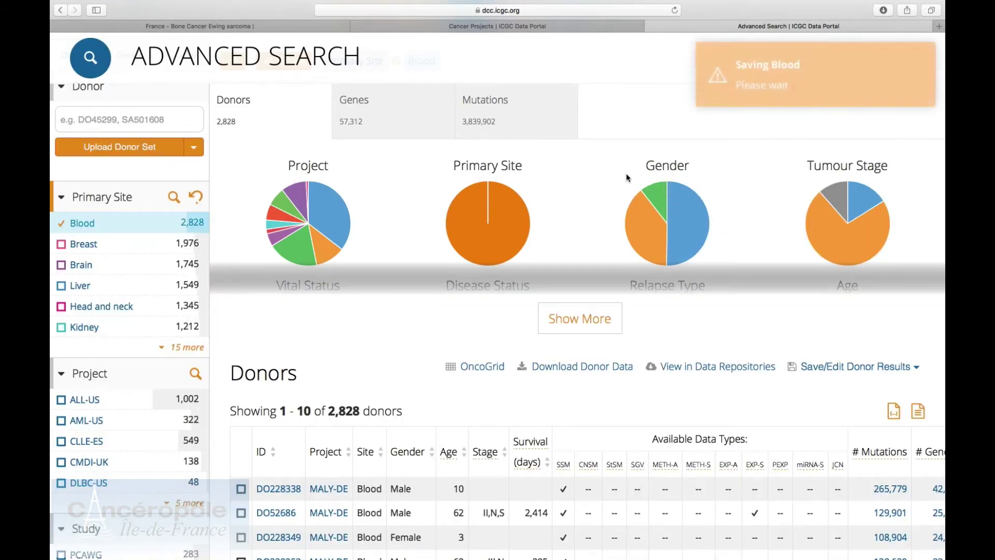
# - Run an OncoGrid analysis in Data Analysis on the Blood donor set and the GACA-CN, R-HSA-5685942 gene set
pyautogui.scroll(3, 627, 173)
pyautogui.click(529, 100)
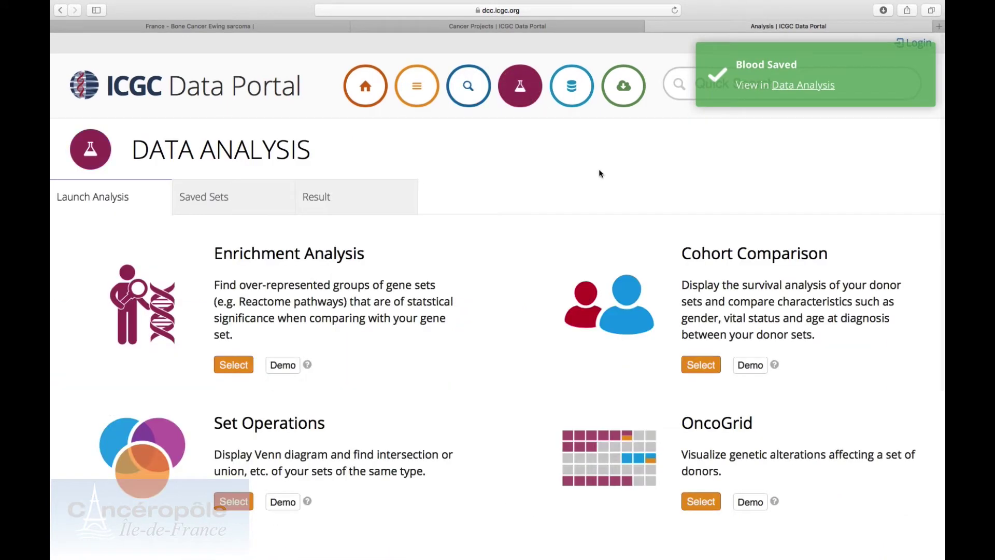
pyautogui.click(702, 508)
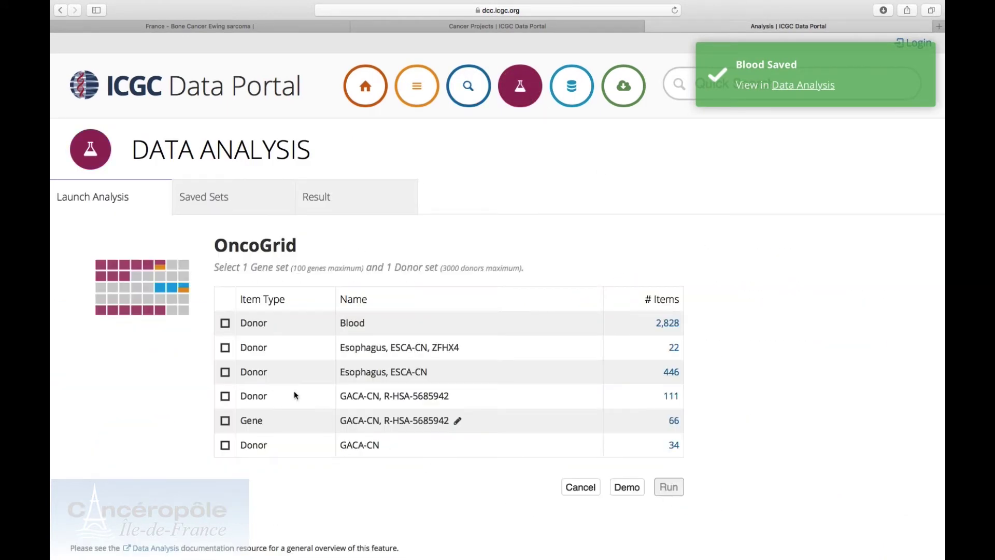
pyautogui.click(224, 323)
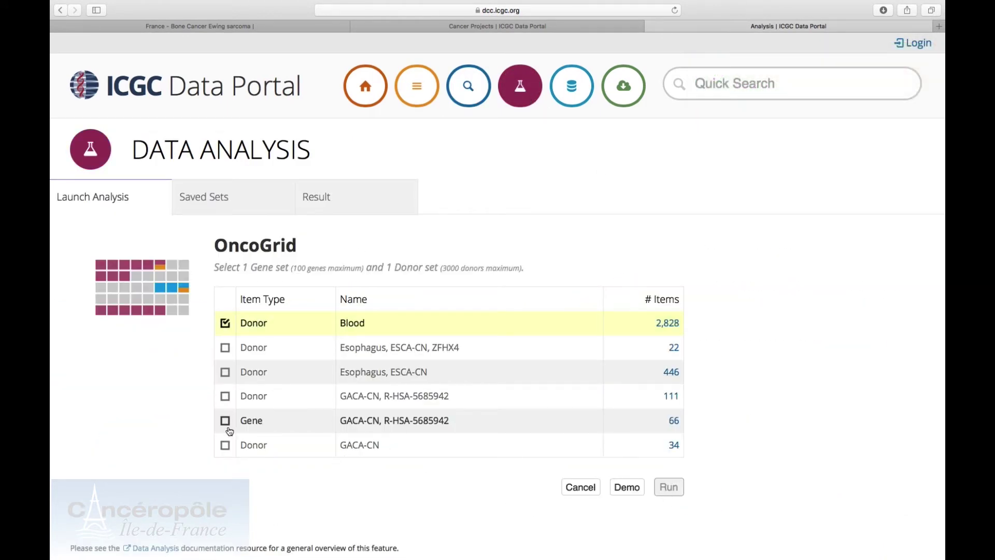
pyautogui.click(224, 420)
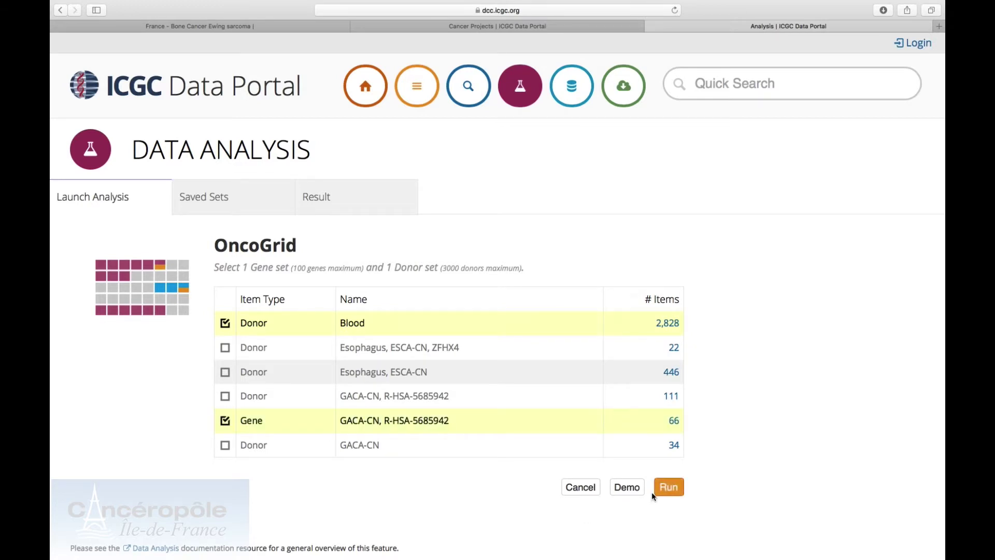
pyautogui.click(669, 488)
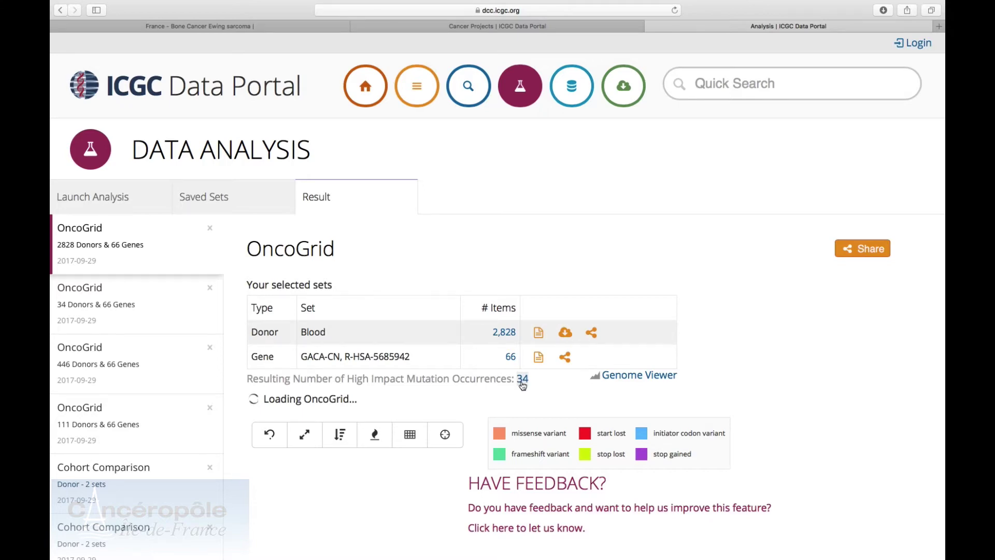
# - Examine the OncoGrid's mutation frequencies per donor and gene, its high impact mutation occurrences, and the option for sharing the analysis
pyautogui.scroll(-10, 807, 254)
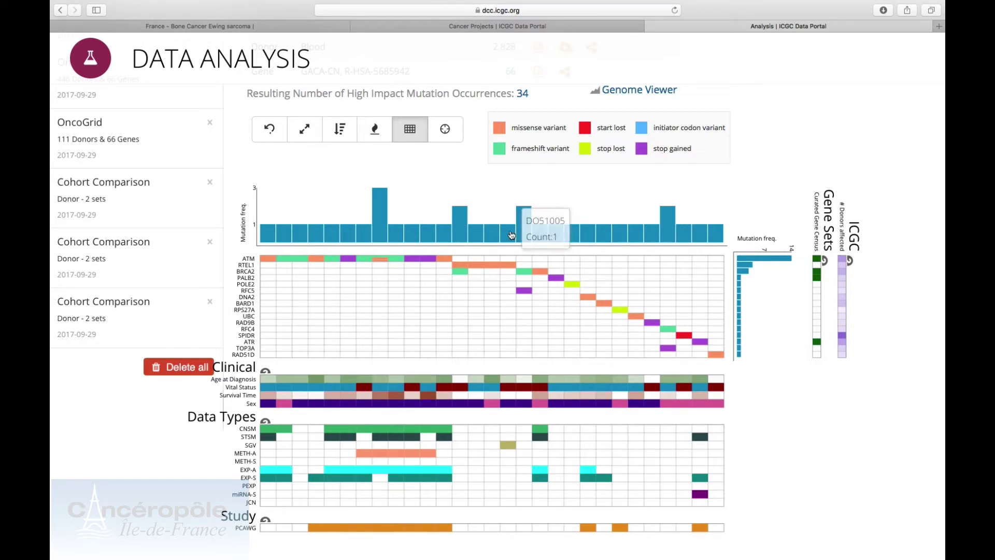
pyautogui.moveTo(393, 224)
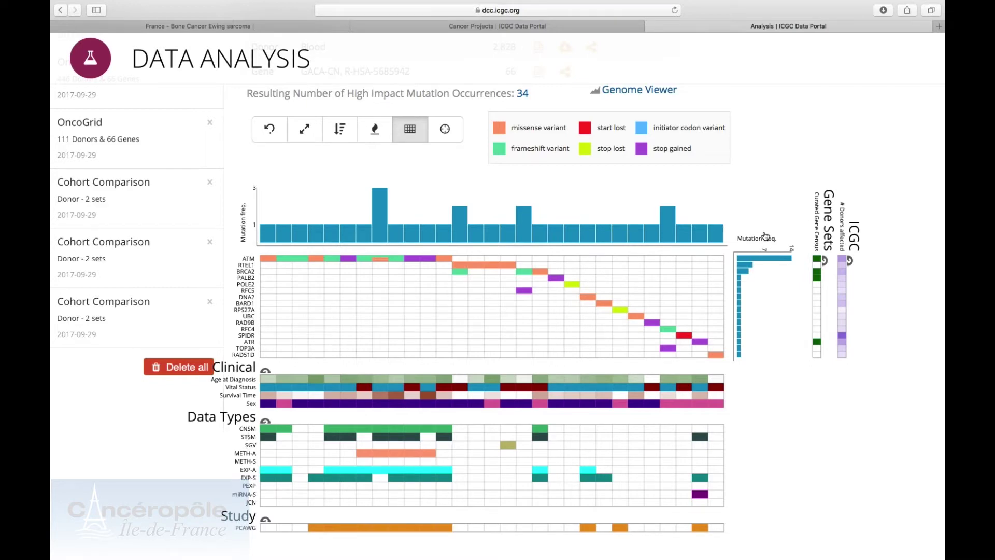
pyautogui.moveTo(767, 262)
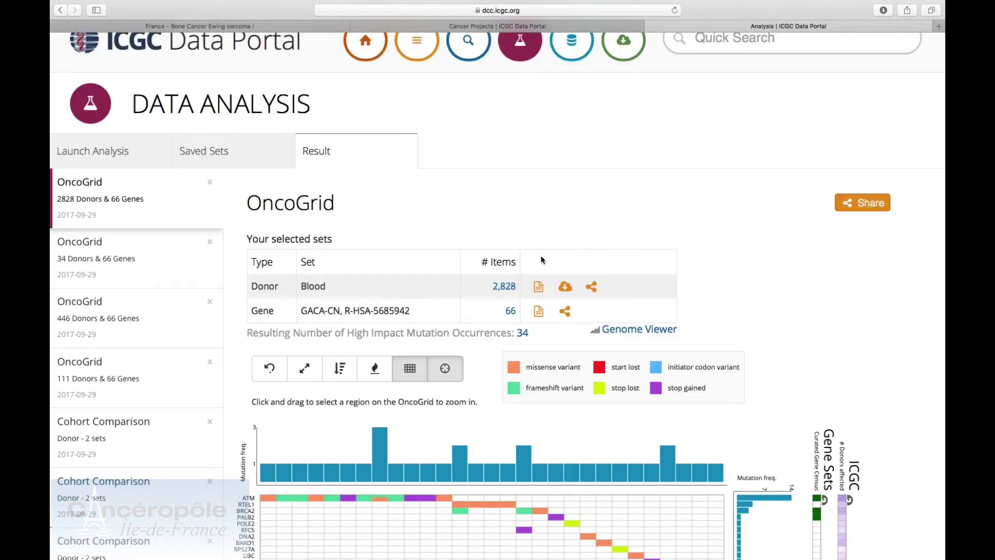
pyautogui.scroll(-5, 540, 255)
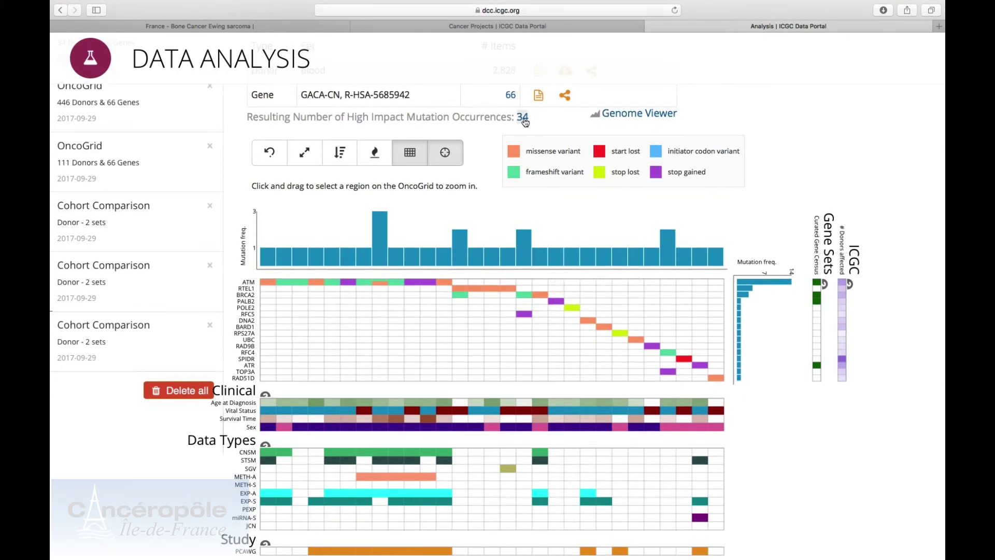
pyautogui.scroll(4, 524, 120)
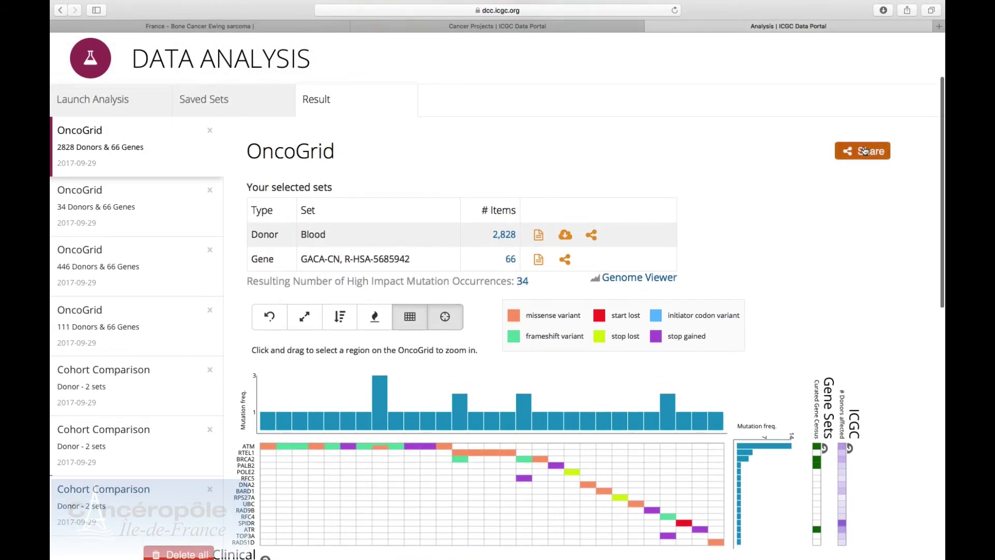
pyautogui.click(865, 150)
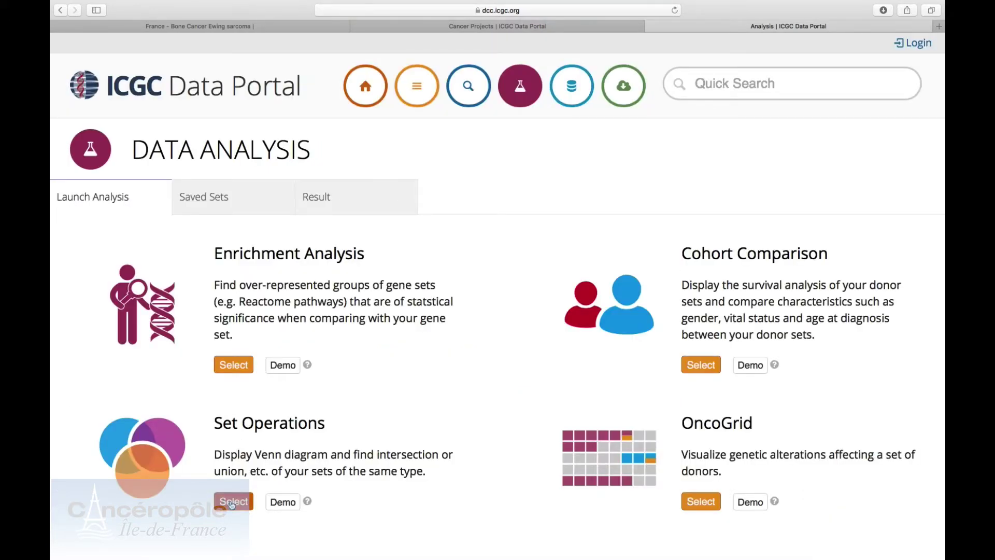
# - Run Set Operations on the donor sets Blood, Esophagus, ESCA-CN, ZFHX4 and GACA-CN, and review the Venn diagram
pyautogui.click(232, 503)
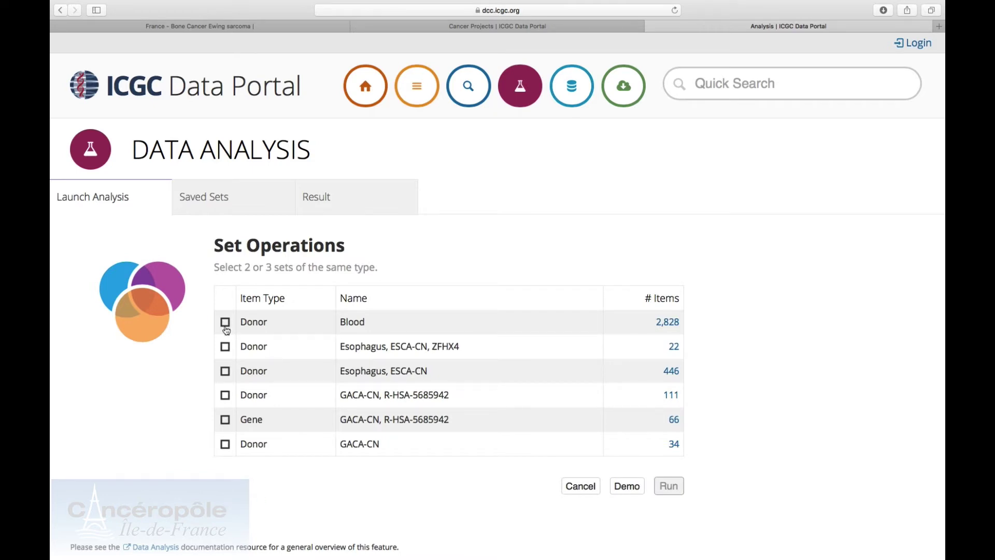
pyautogui.click(224, 323)
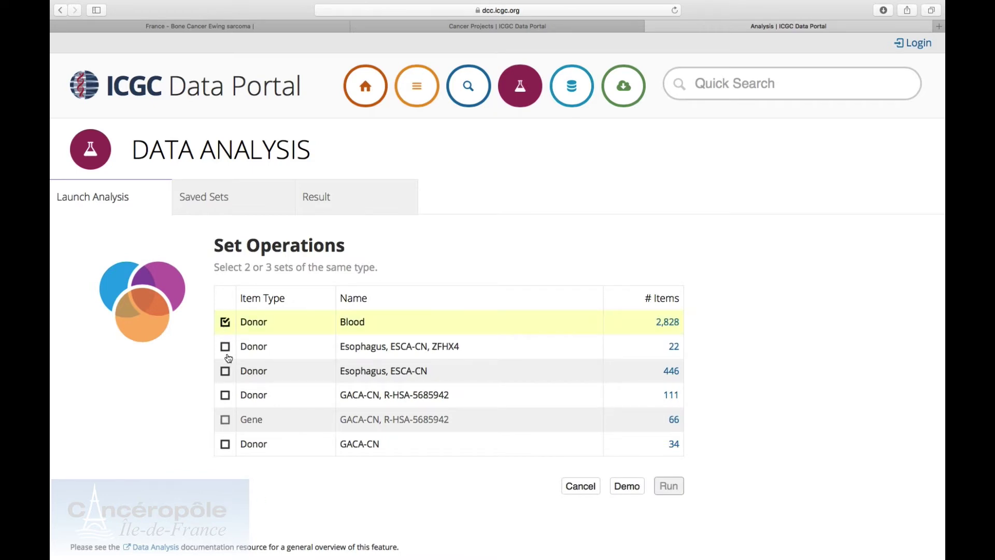
pyautogui.click(227, 355)
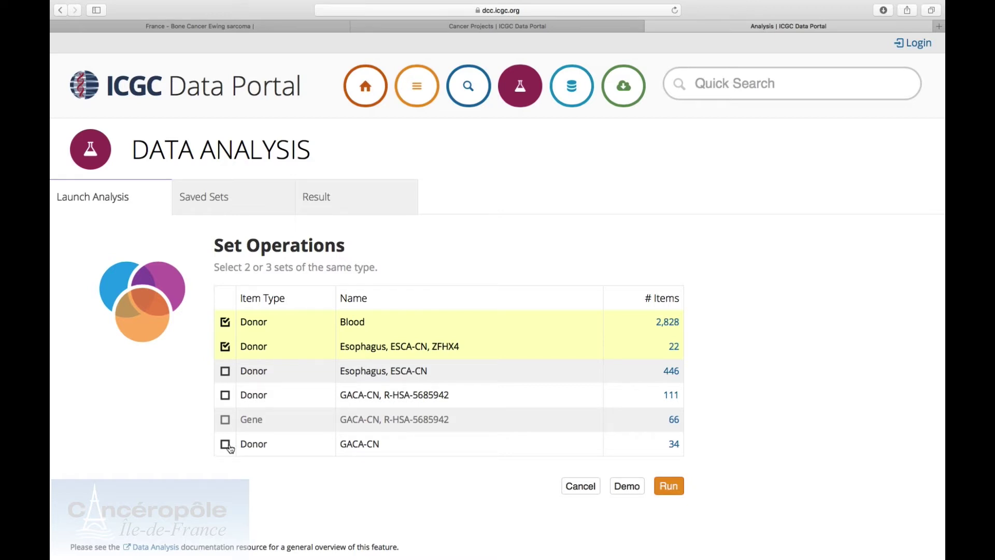
pyautogui.click(229, 447)
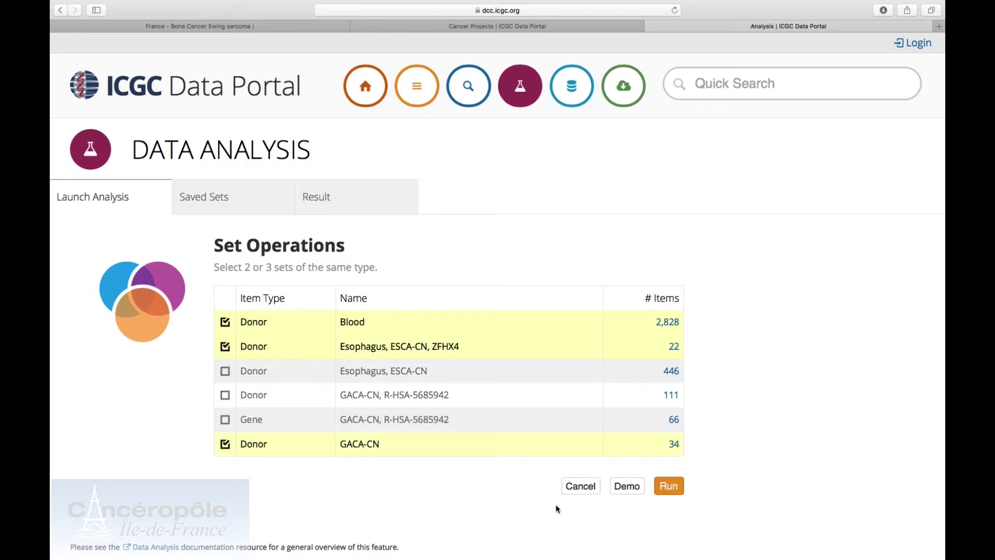
pyautogui.click(664, 487)
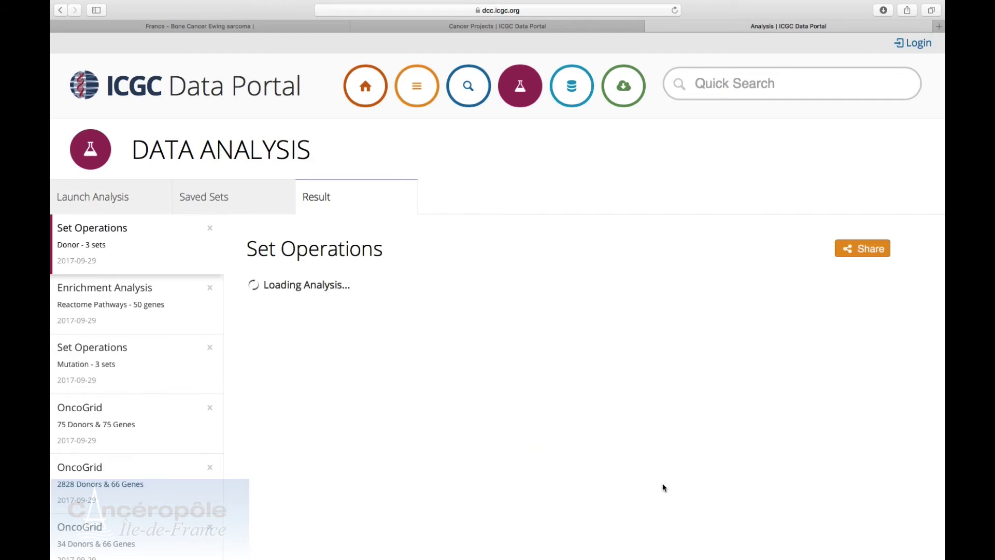
pyautogui.scroll(-3, 662, 487)
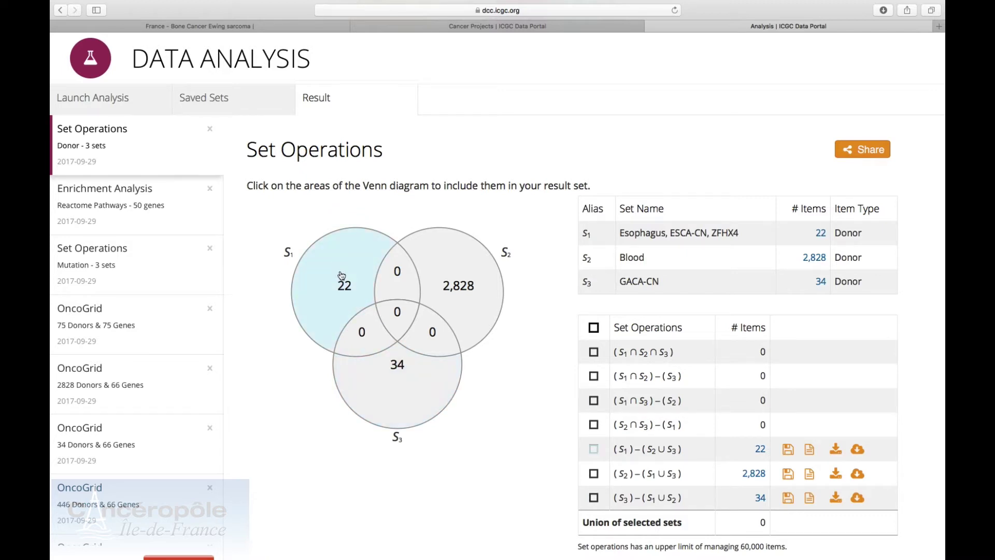
pyautogui.scroll(3, 342, 275)
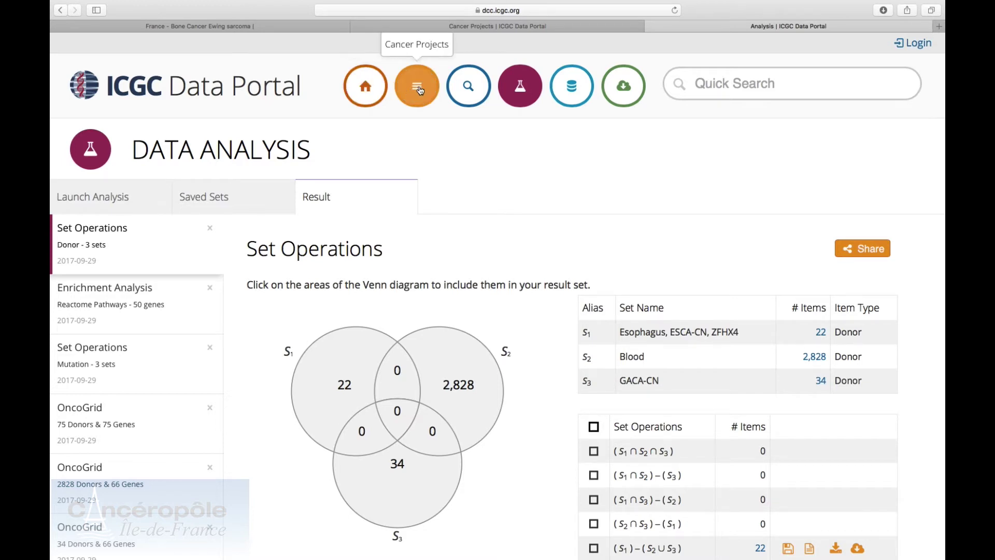
# - Filter the genes in Advanced Search by the Nucleotide Excision Repair pathway, R-HSA-5696398
pyautogui.click(463, 97)
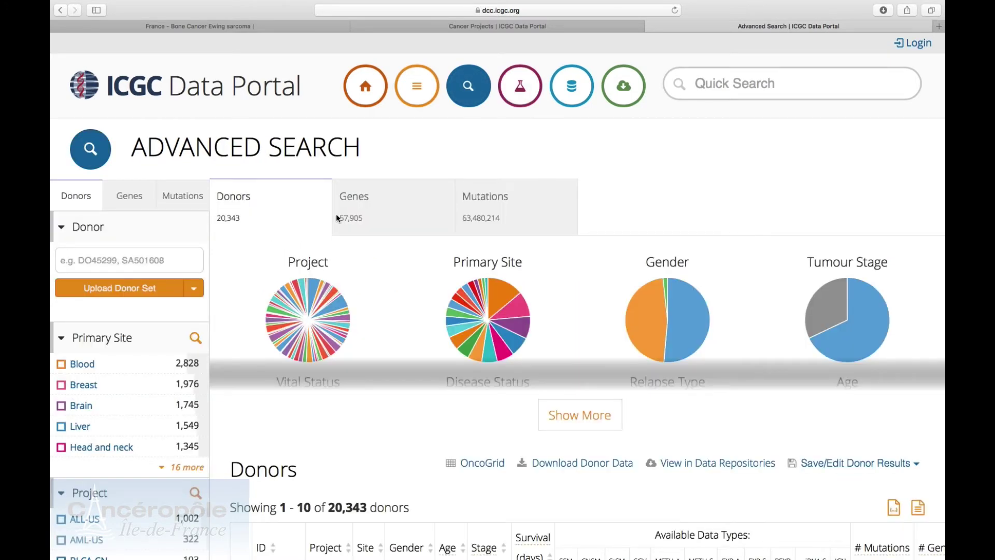
pyautogui.click(387, 200)
pyautogui.scroll(-5, 151, 387)
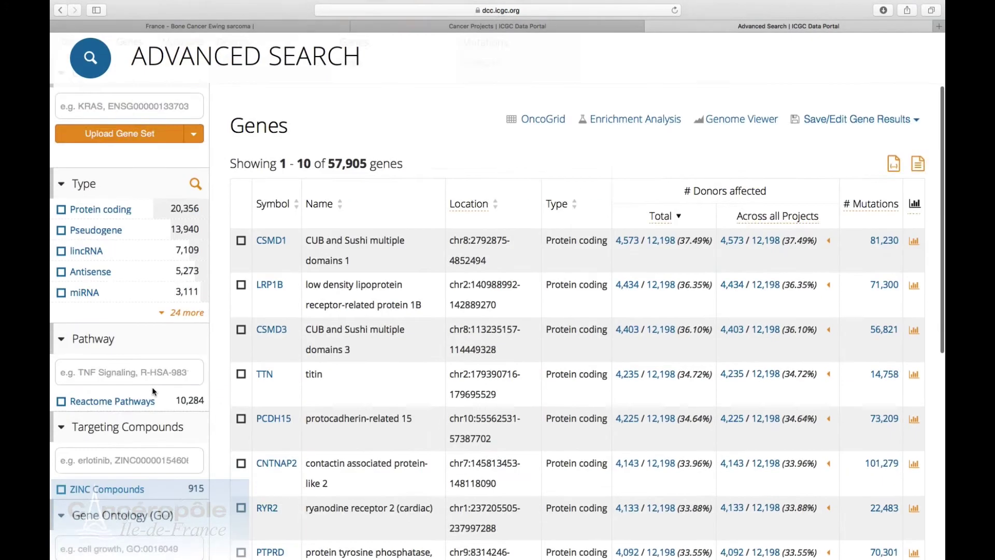
pyautogui.click(144, 283)
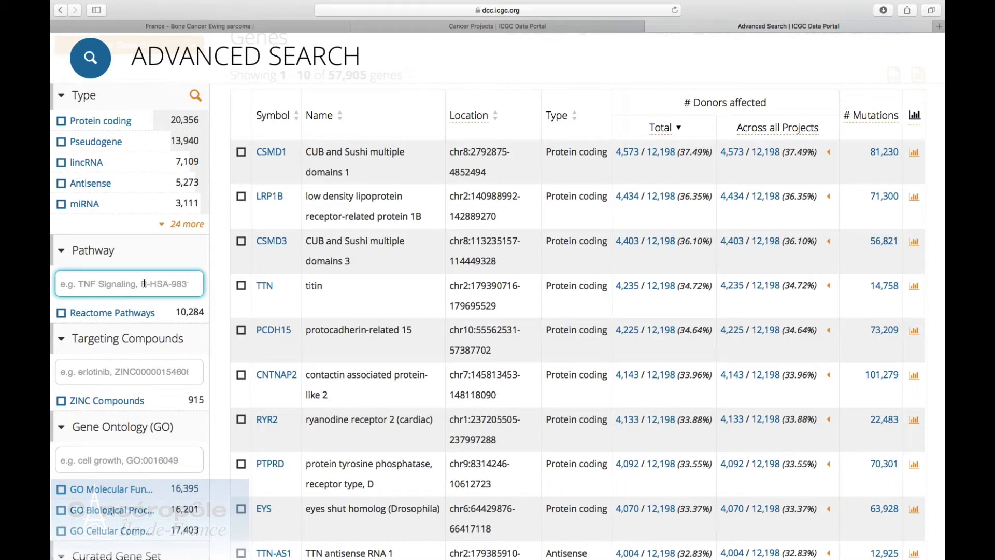
pyautogui.write('ner')
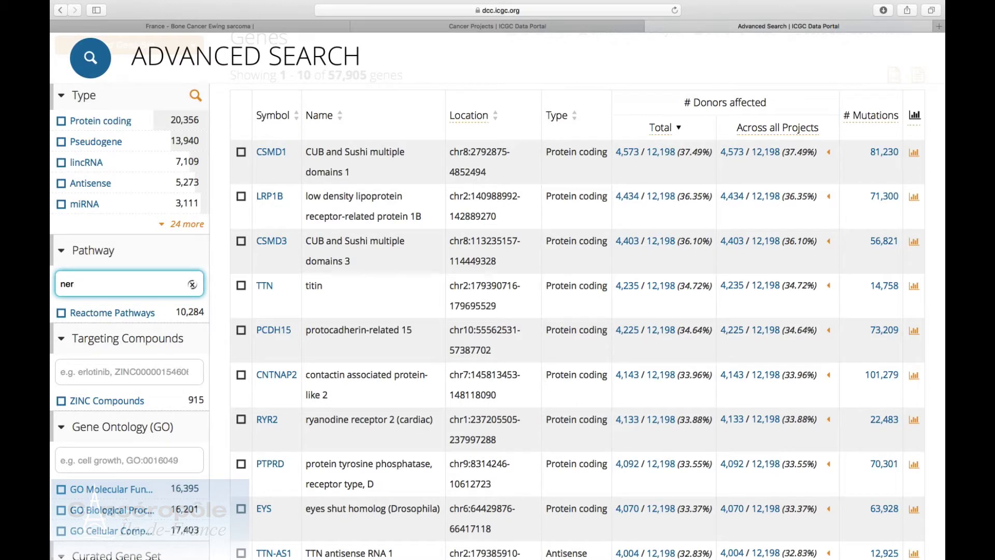
pyautogui.press('BackSpace')
pyautogui.press('BackSpace')
pyautogui.write('uclet')
pyautogui.press('BackSpace')
pyautogui.write('otide excisi')
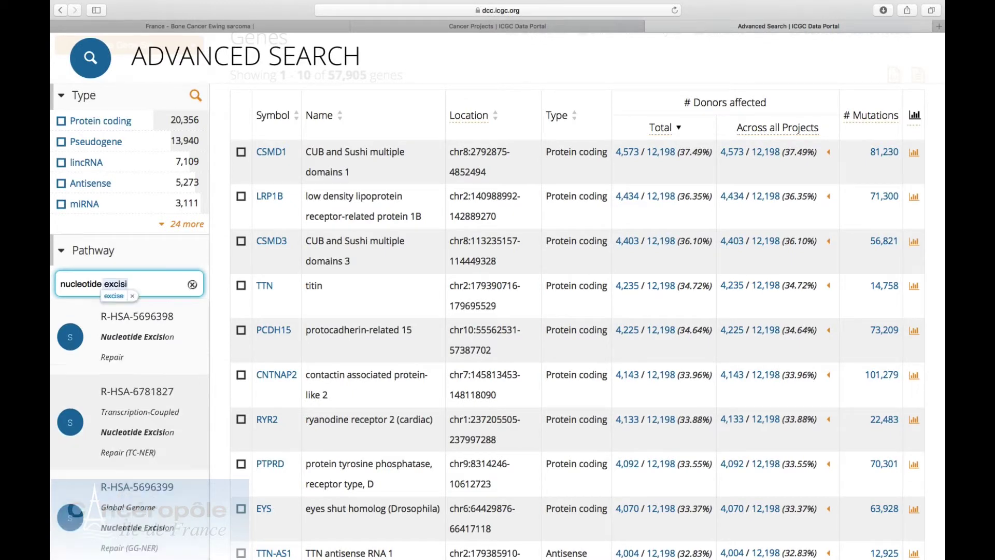
pyautogui.click(135, 328)
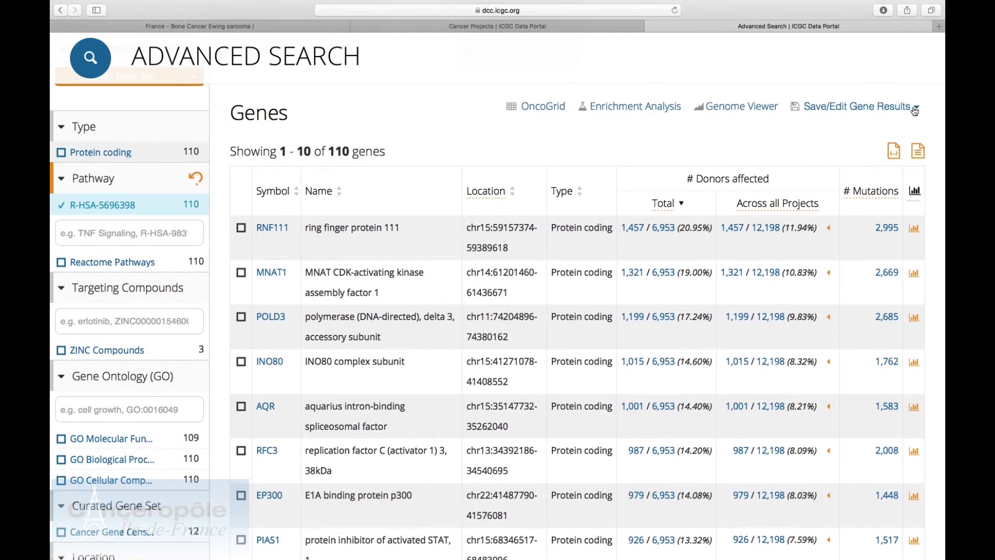
# - Save the Nucleotide Excision Repair gene results as a new gene set named NER
pyautogui.click(915, 111)
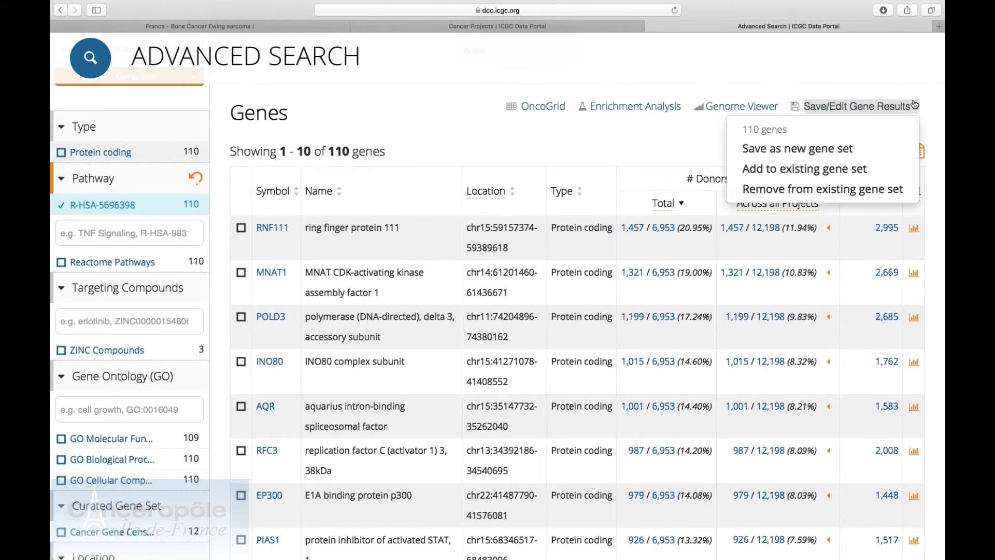
pyautogui.click(874, 148)
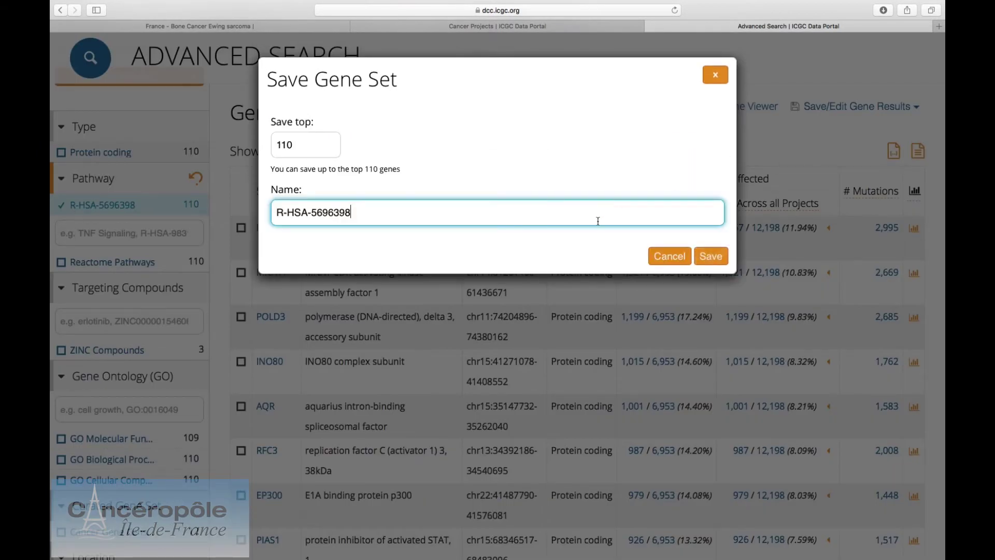
pyautogui.tripleClick(597, 221)
pyautogui.press('BackSpace')
pyautogui.write('NER')
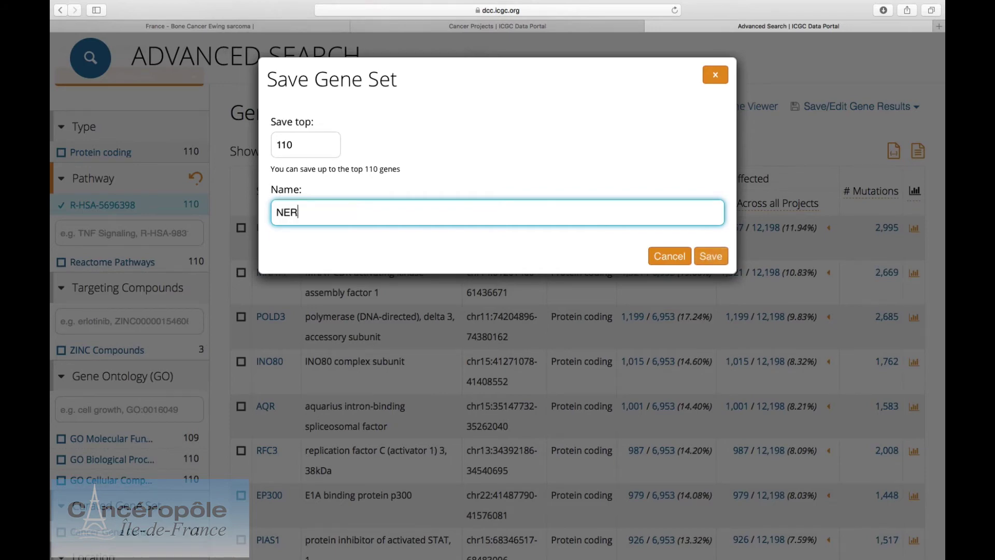
pyautogui.click(707, 255)
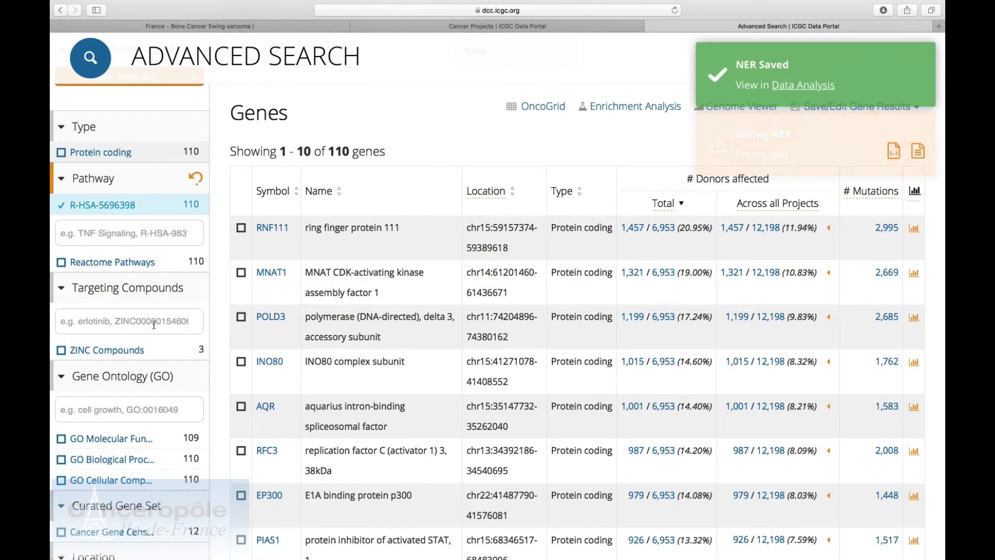
# - Replace the gene pathway filter with Base Excision Repair, R-HSA-73884
pyautogui.click(160, 241)
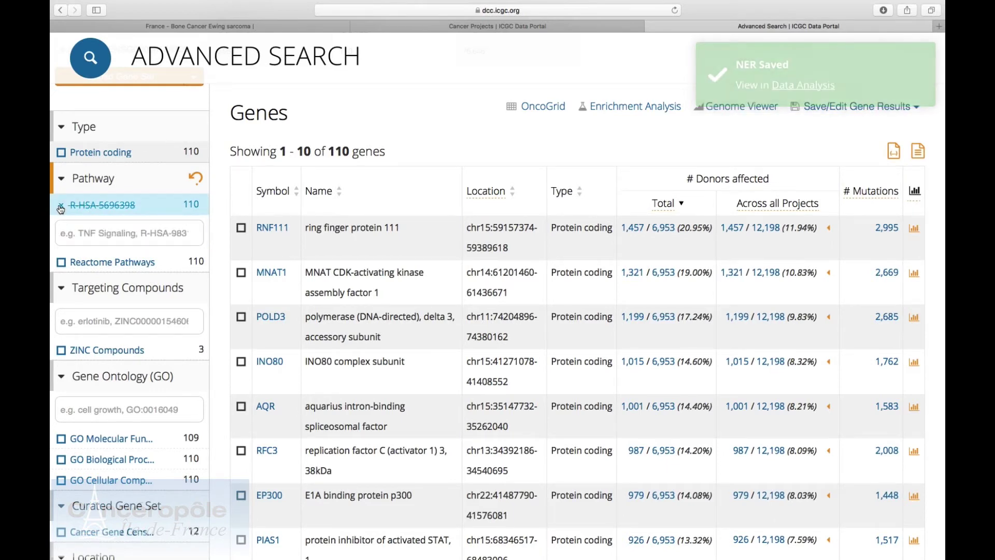
pyautogui.click(113, 213)
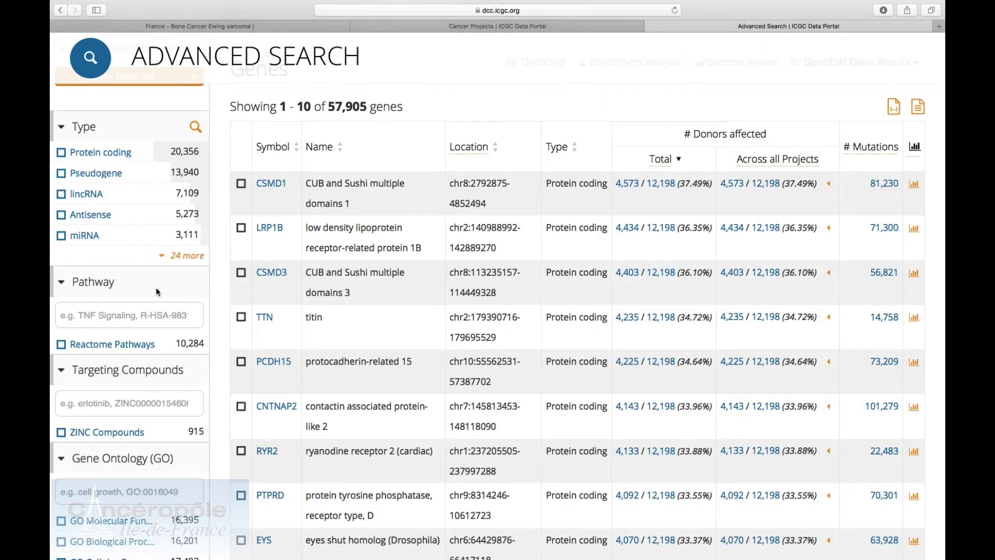
pyautogui.click(157, 311)
pyautogui.write('Base Excision')
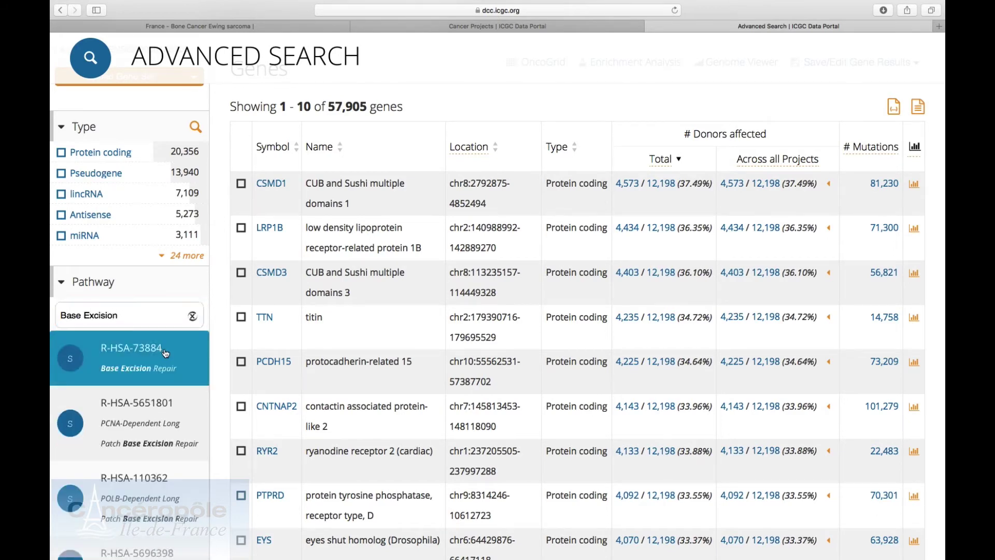
pyautogui.press('Return')
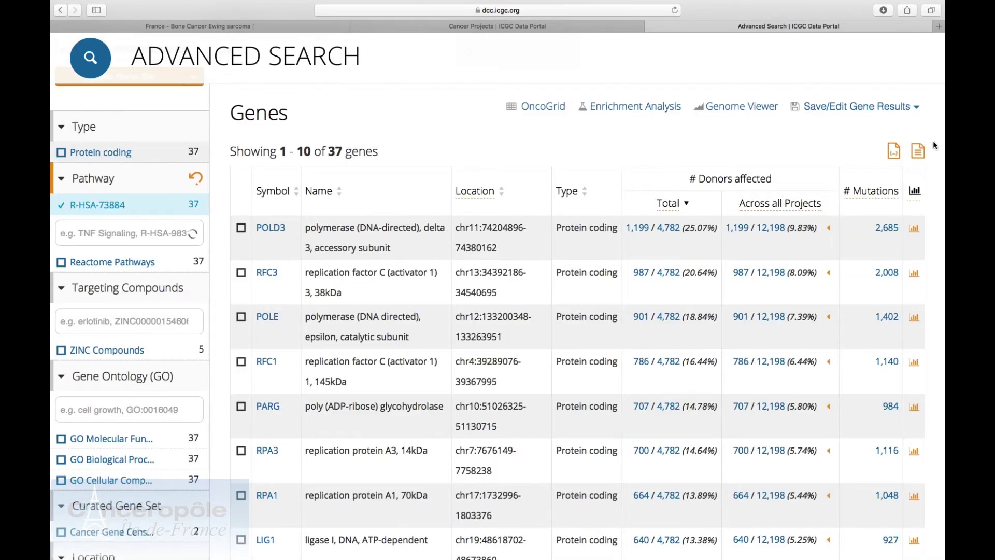
# - Save the Base Excision Repair gene results as a new gene set named BER
pyautogui.click(914, 108)
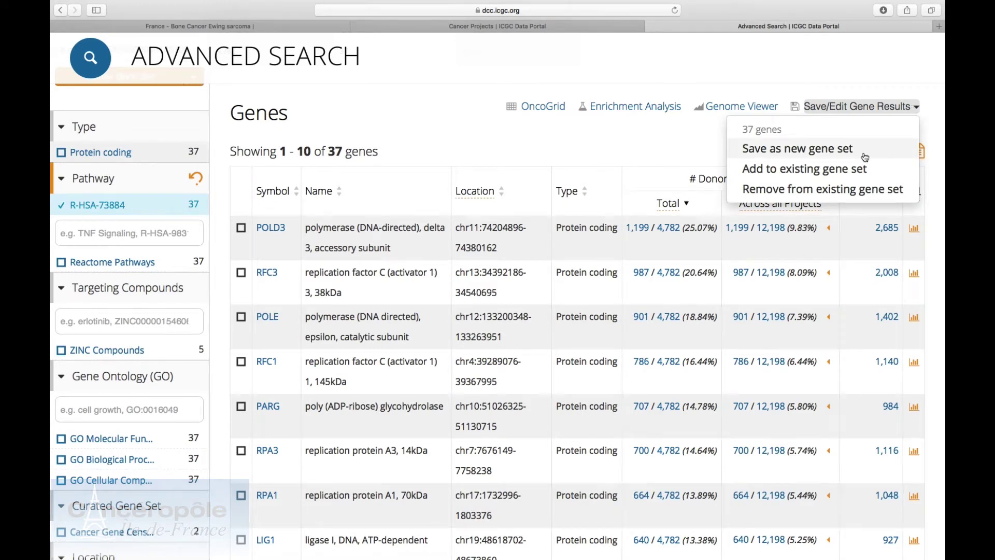
pyautogui.click(809, 148)
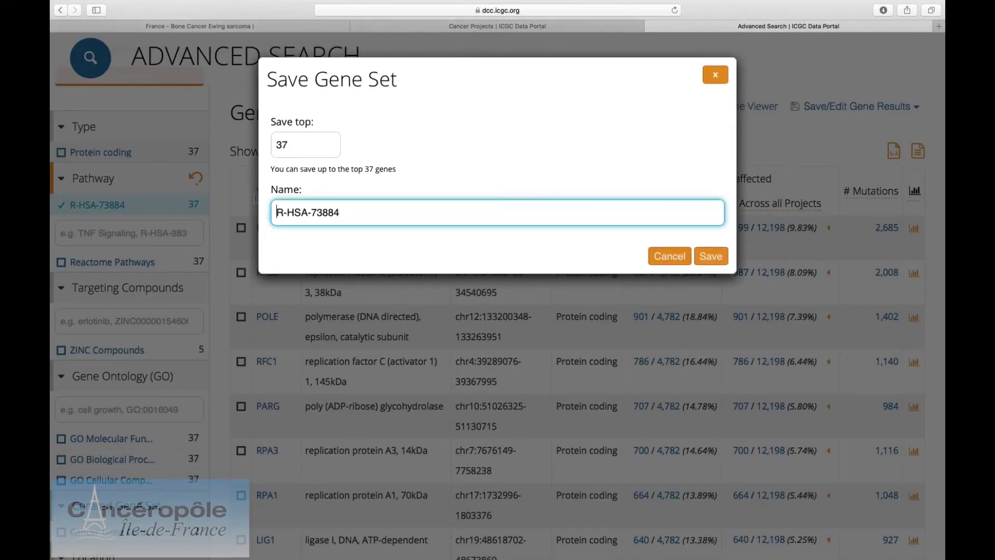
pyautogui.press('super+a')
pyautogui.write('B')
pyautogui.click(718, 259)
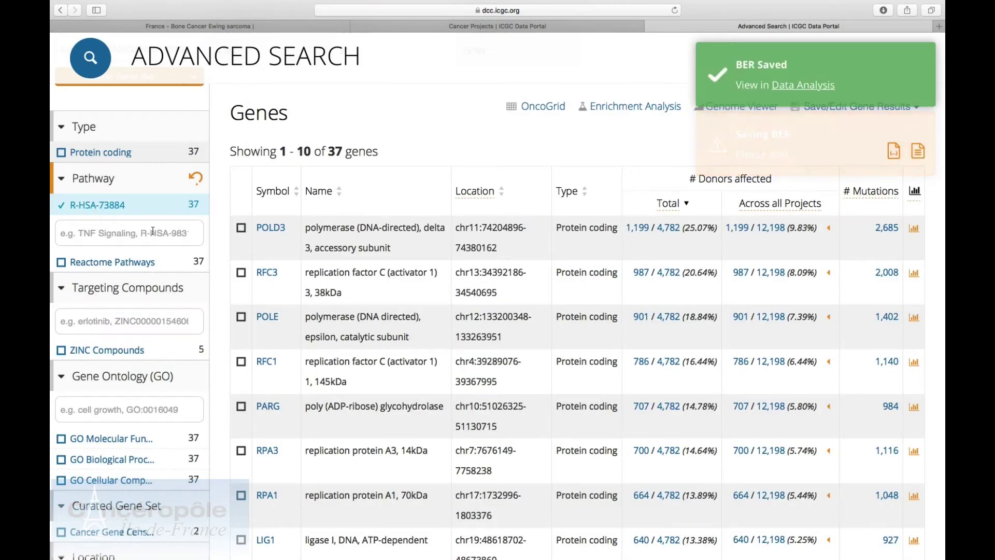
# - Replace the gene pathway filter with HDR through Homologous Recombination (HRR), R-HSA-5685942
pyautogui.click(78, 205)
pyautogui.click(118, 311)
pyautogui.write('Do')
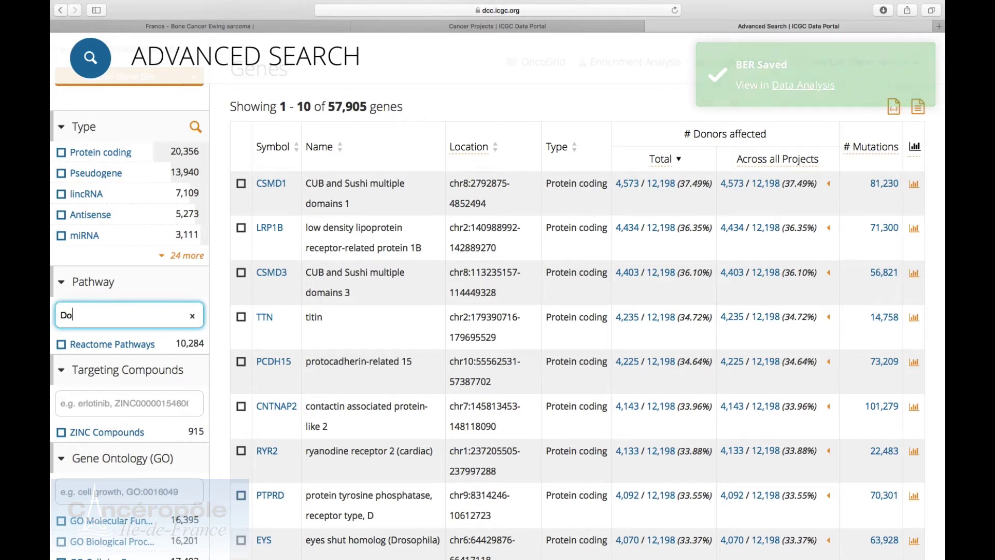
pyautogui.write('u')
pyautogui.press('BackSpace')
pyautogui.press('BackSpace')
pyautogui.press('BackSpace')
pyautogui.write('Hom')
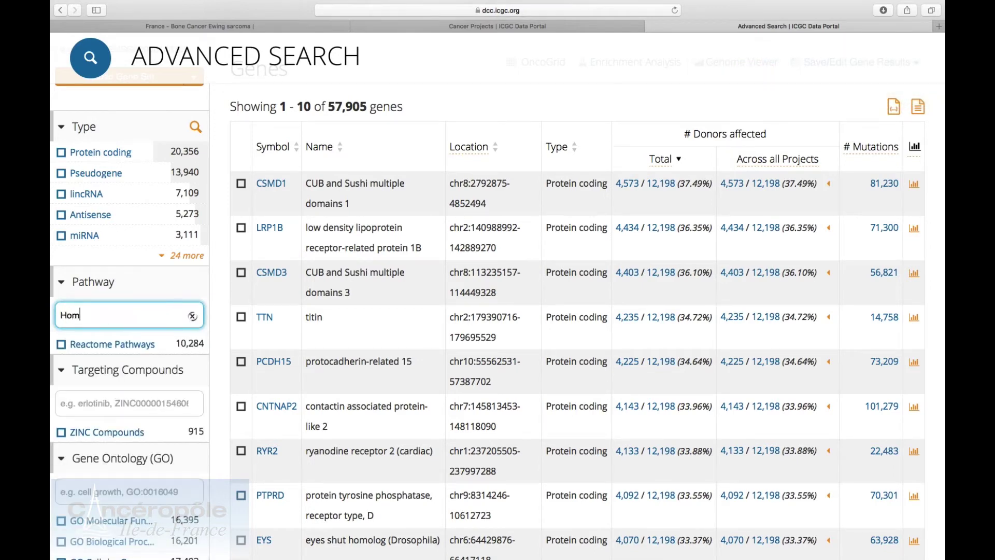
pyautogui.write('ologous recombina')
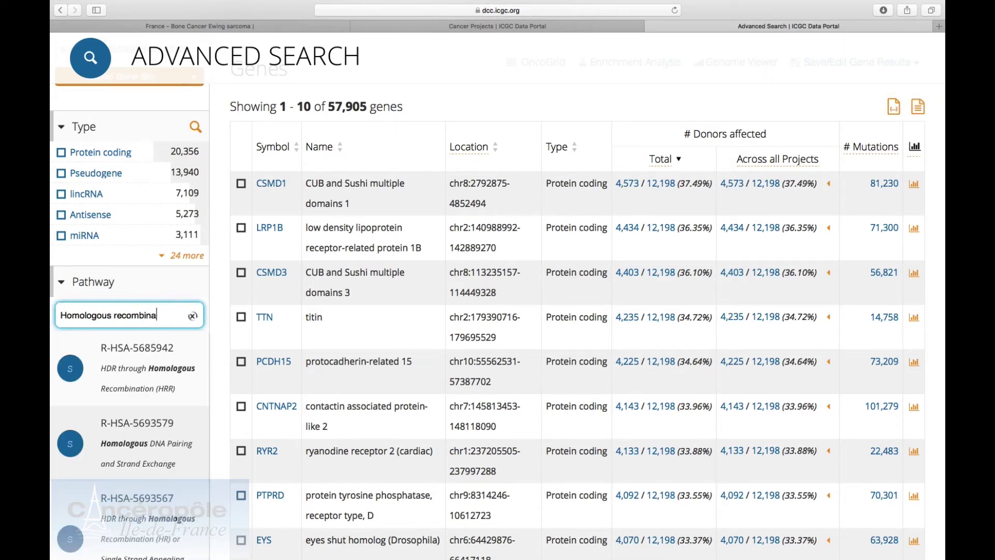
pyautogui.press('BackSpace')
pyautogui.write('e')
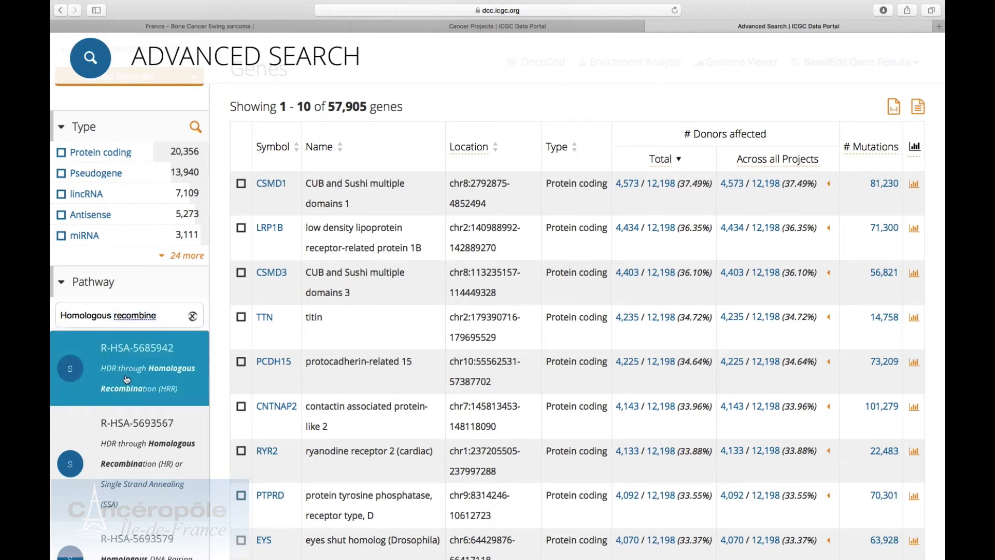
pyautogui.click(127, 379)
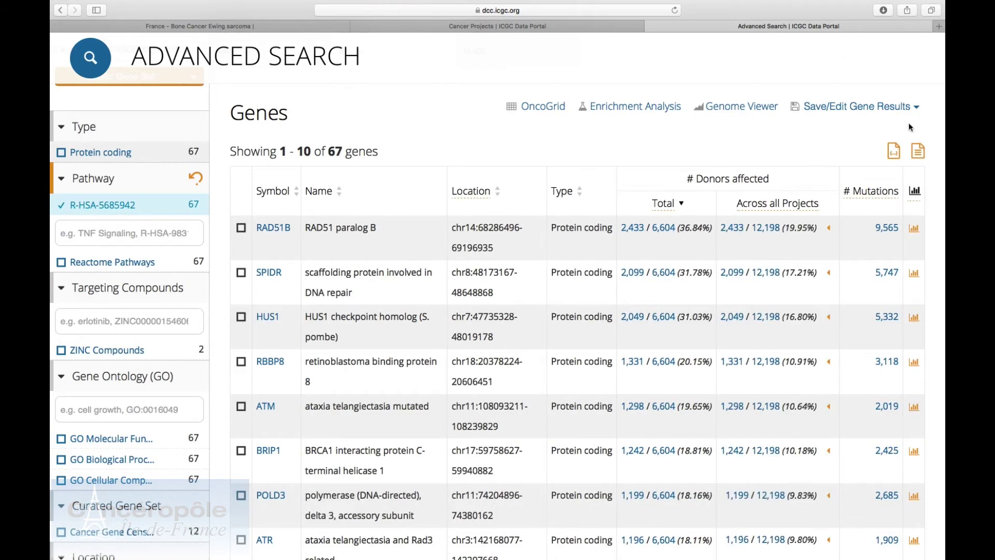
# - Save the Homologous Recombination gene results as a new gene set named HRR
pyautogui.click(917, 108)
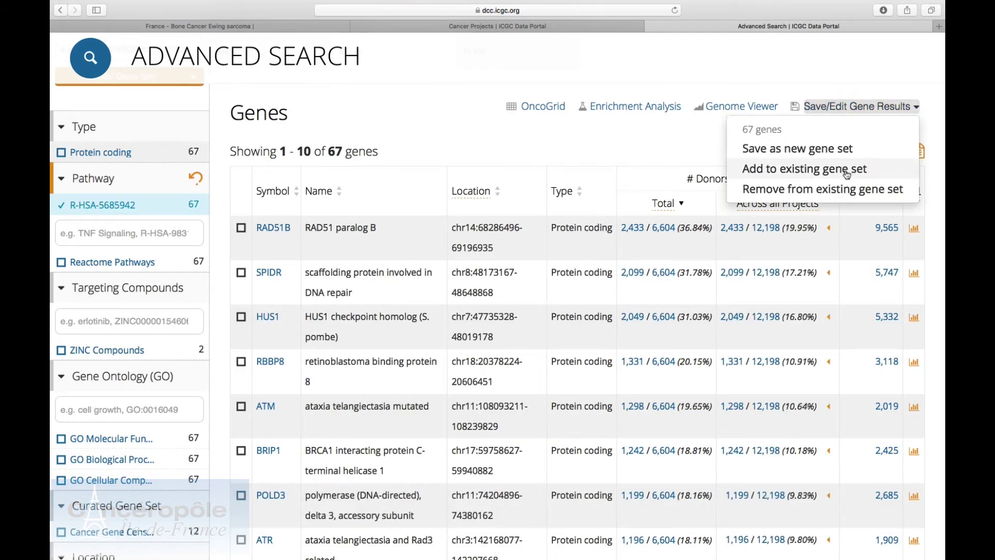
pyautogui.click(850, 149)
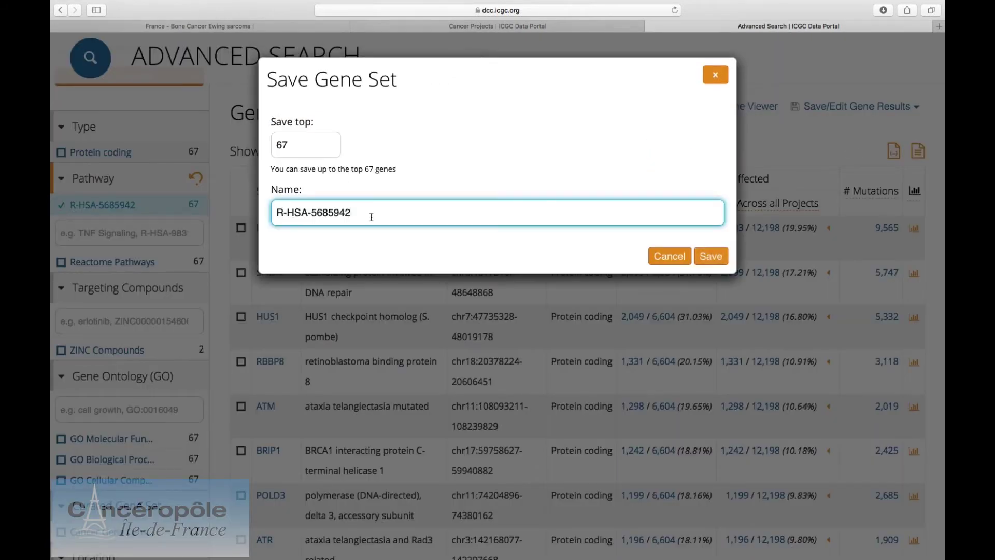
pyautogui.moveTo(371, 217); pyautogui.dragTo(214, 206)
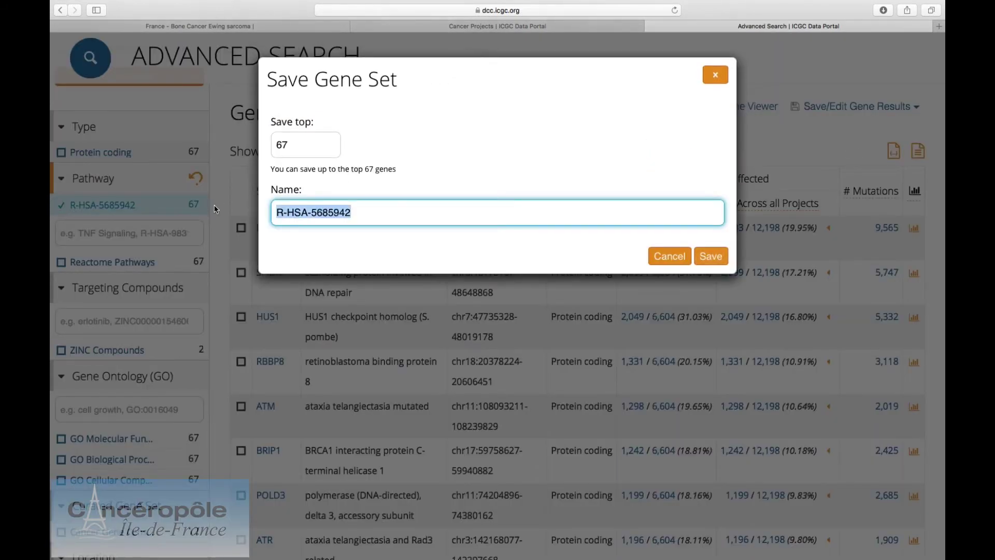
pyautogui.write('HRR')
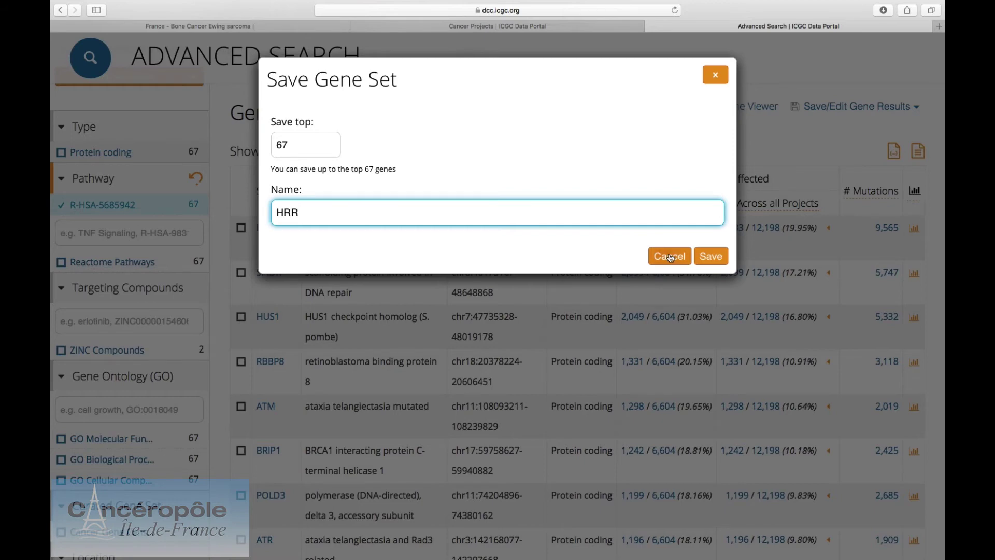
pyautogui.click(710, 257)
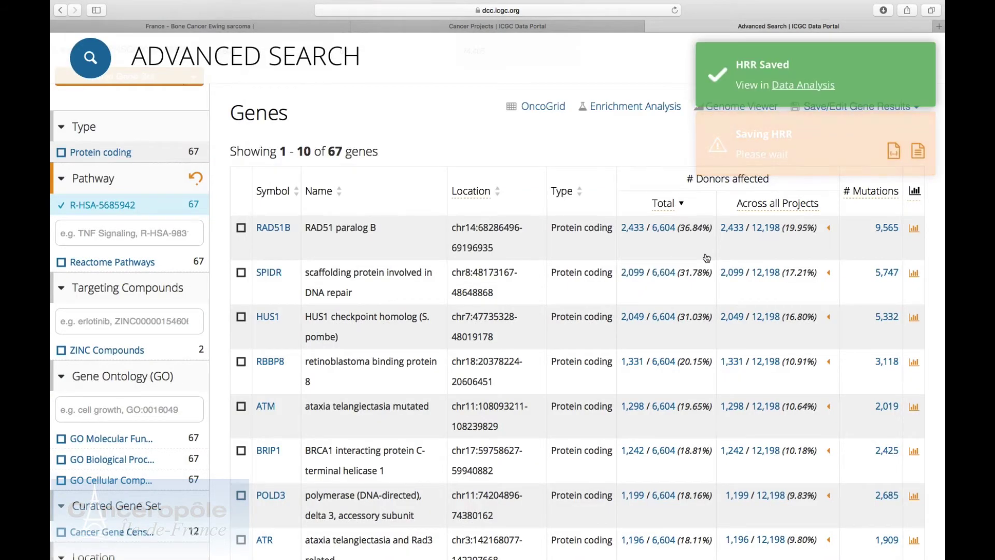
# - Run Set Operations in Data Analysis on the gene sets HRR, BER and NER, and review the Venn diagram
pyautogui.scroll(5, 707, 258)
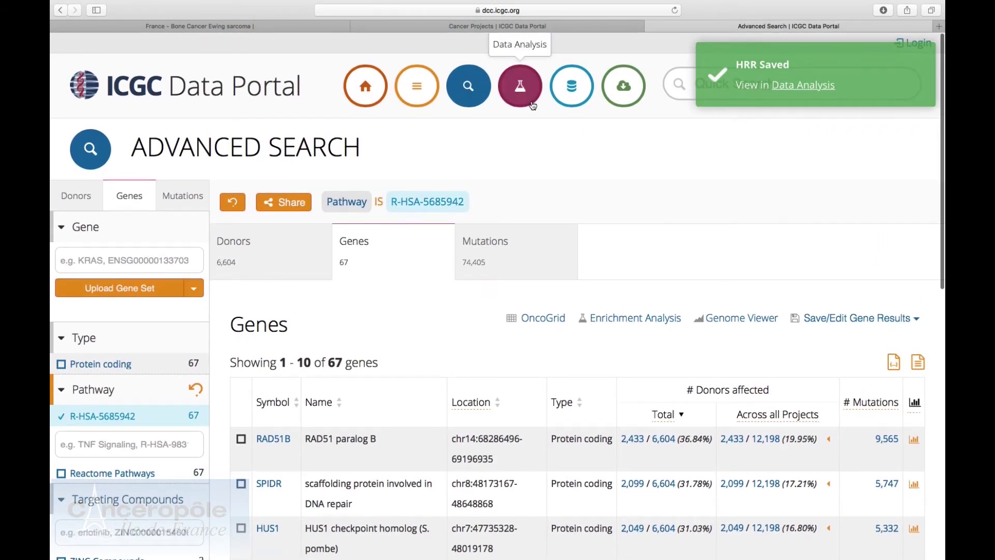
pyautogui.click(533, 105)
pyautogui.scroll(-5, 328, 456)
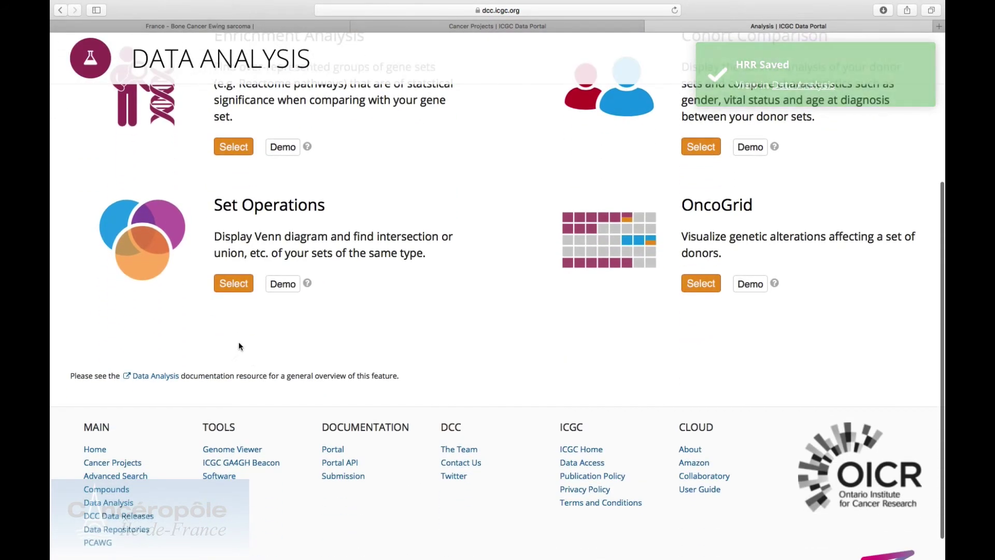
pyautogui.click(235, 288)
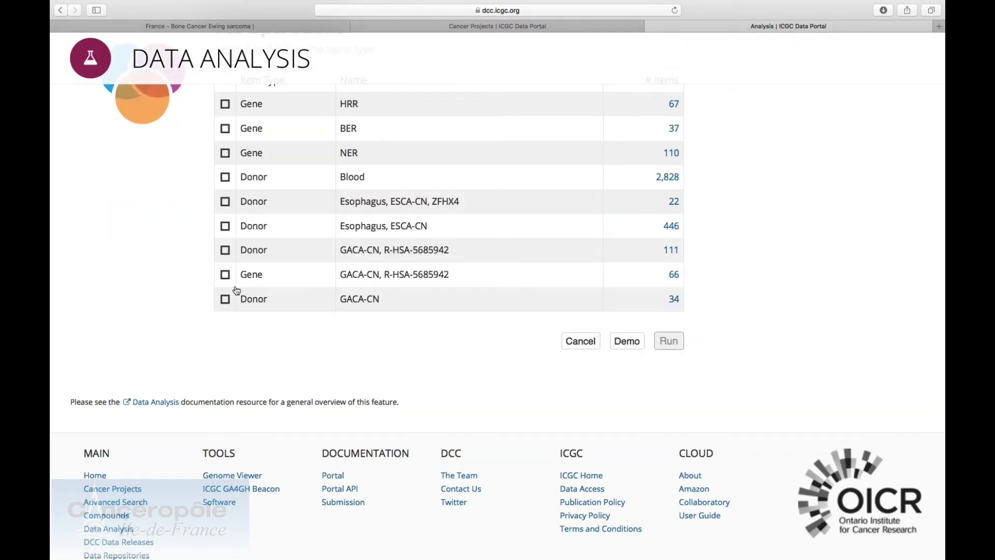
pyautogui.click(229, 104)
pyautogui.click(226, 129)
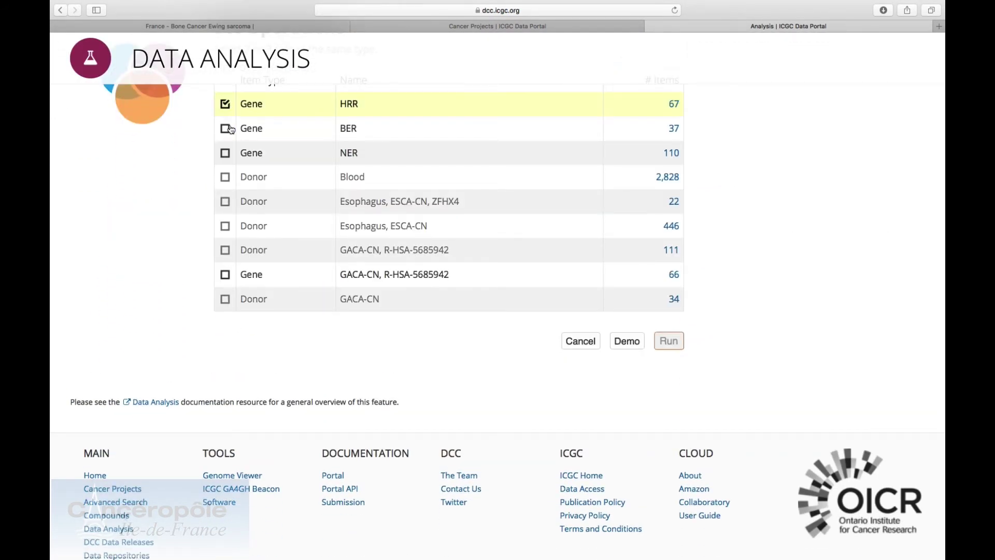
pyautogui.click(226, 154)
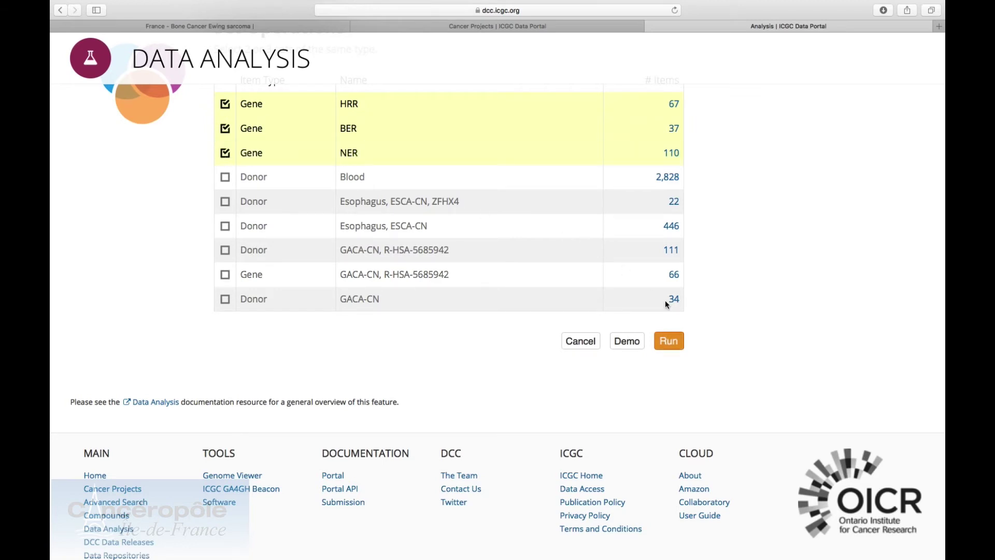
pyautogui.click(670, 342)
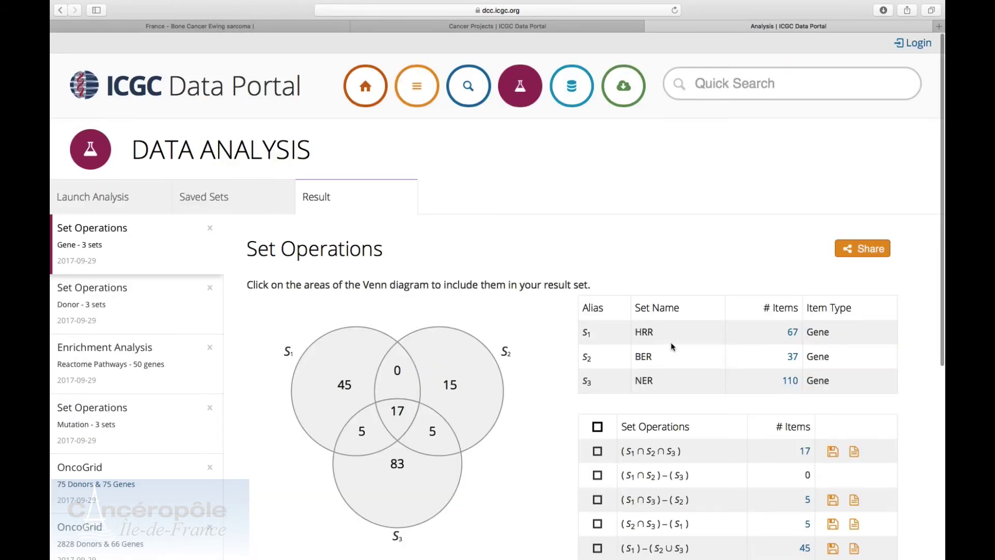
pyautogui.scroll(-3, 671, 343)
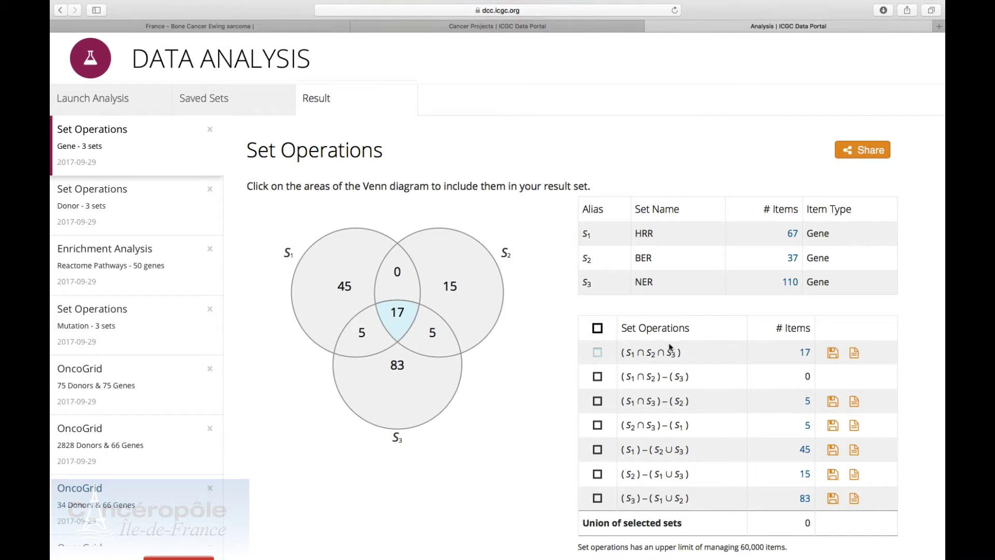